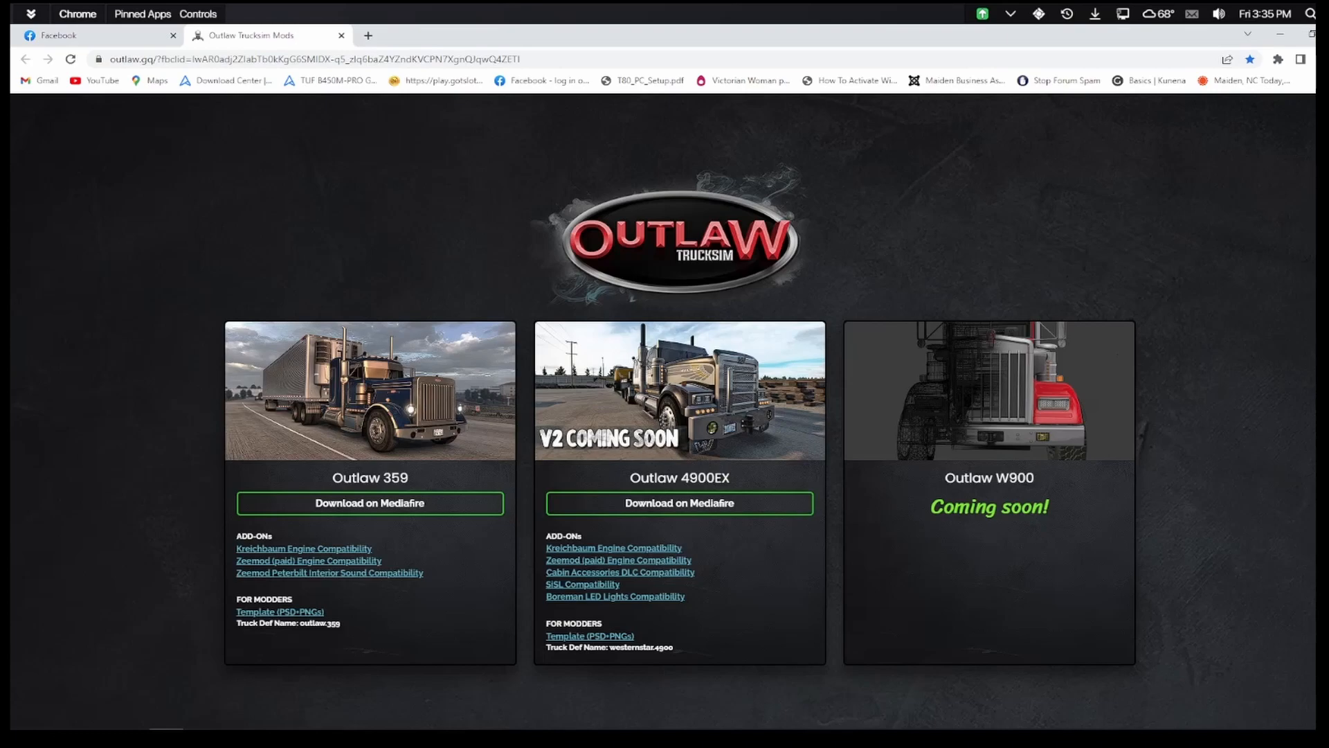
Switch to the file explorer's template_outlaw359 folder and open the flattop image in paint.net
{"action": "mouse_move", "coordinate": [942, 727]}
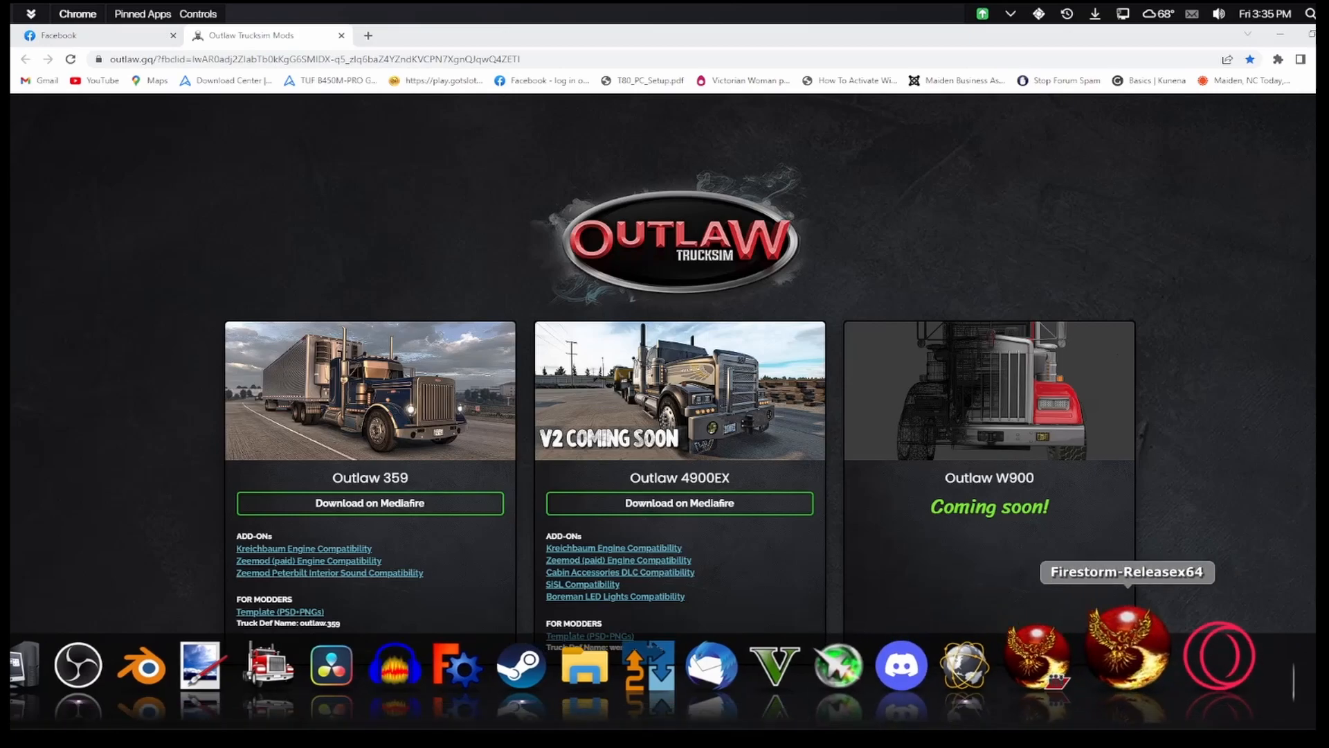
{"action": "left_click", "coordinate": [1298, 649]}
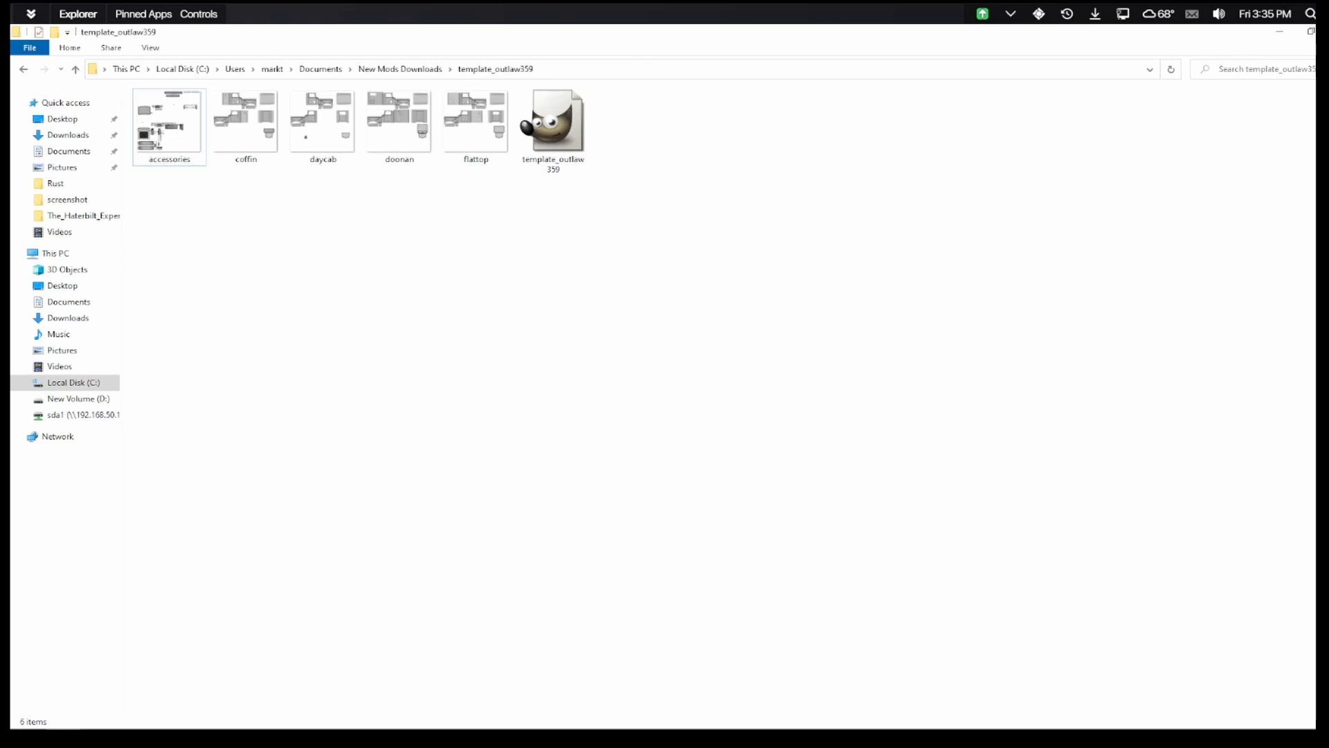
{"action": "right_click", "coordinate": [472, 144]}
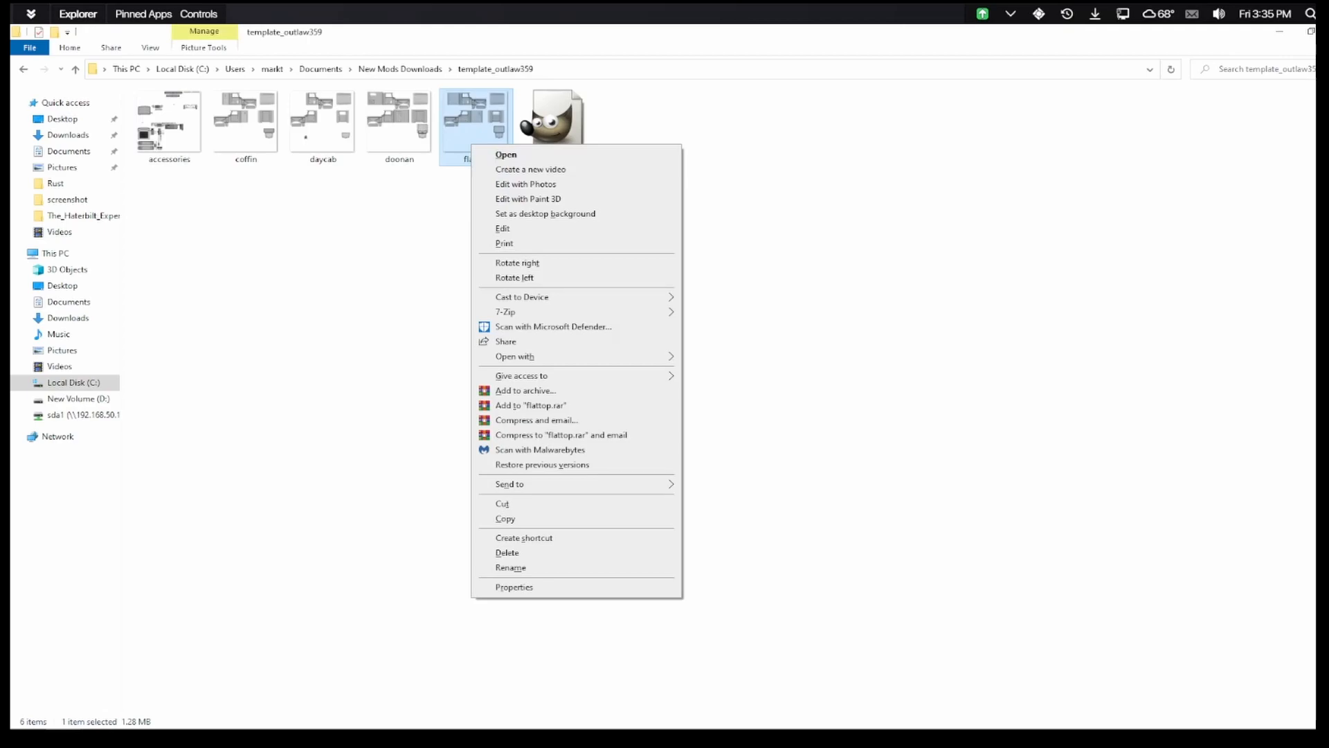
{"action": "mouse_move", "coordinate": [526, 356]}
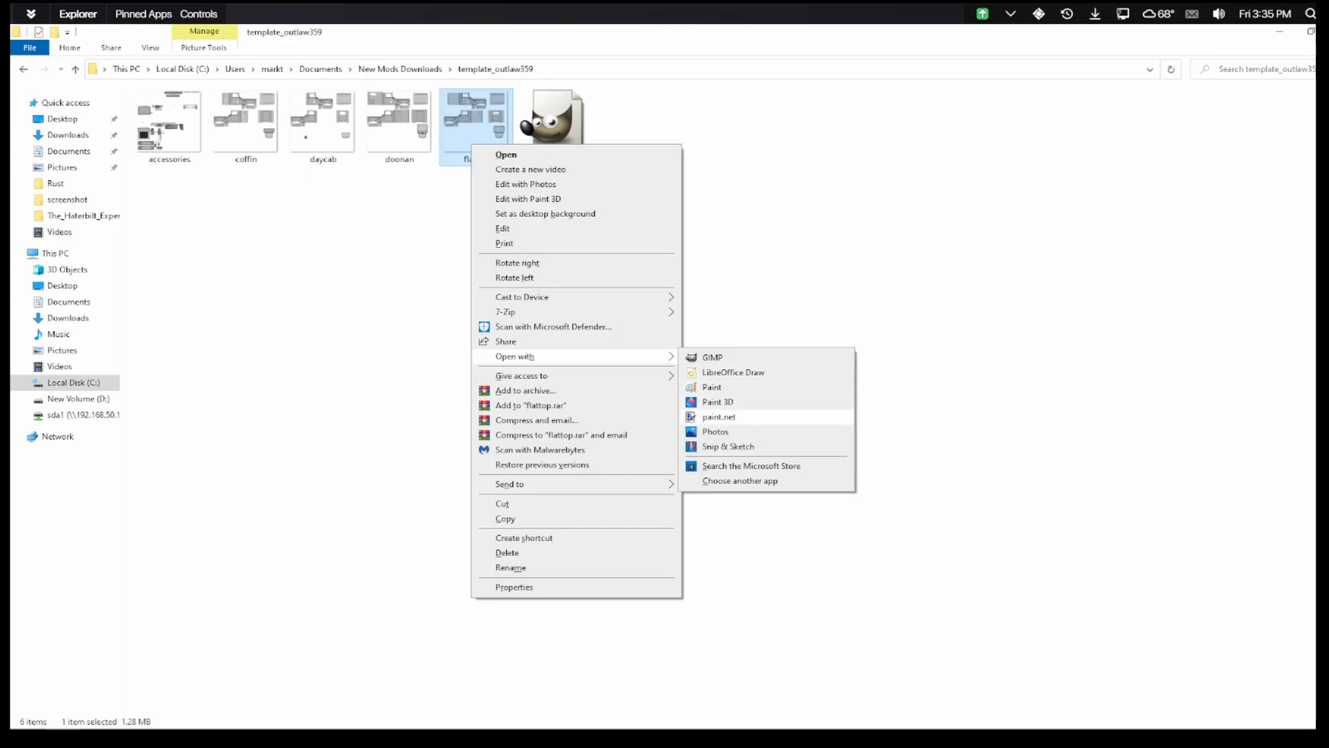
{"action": "left_click", "coordinate": [719, 416]}
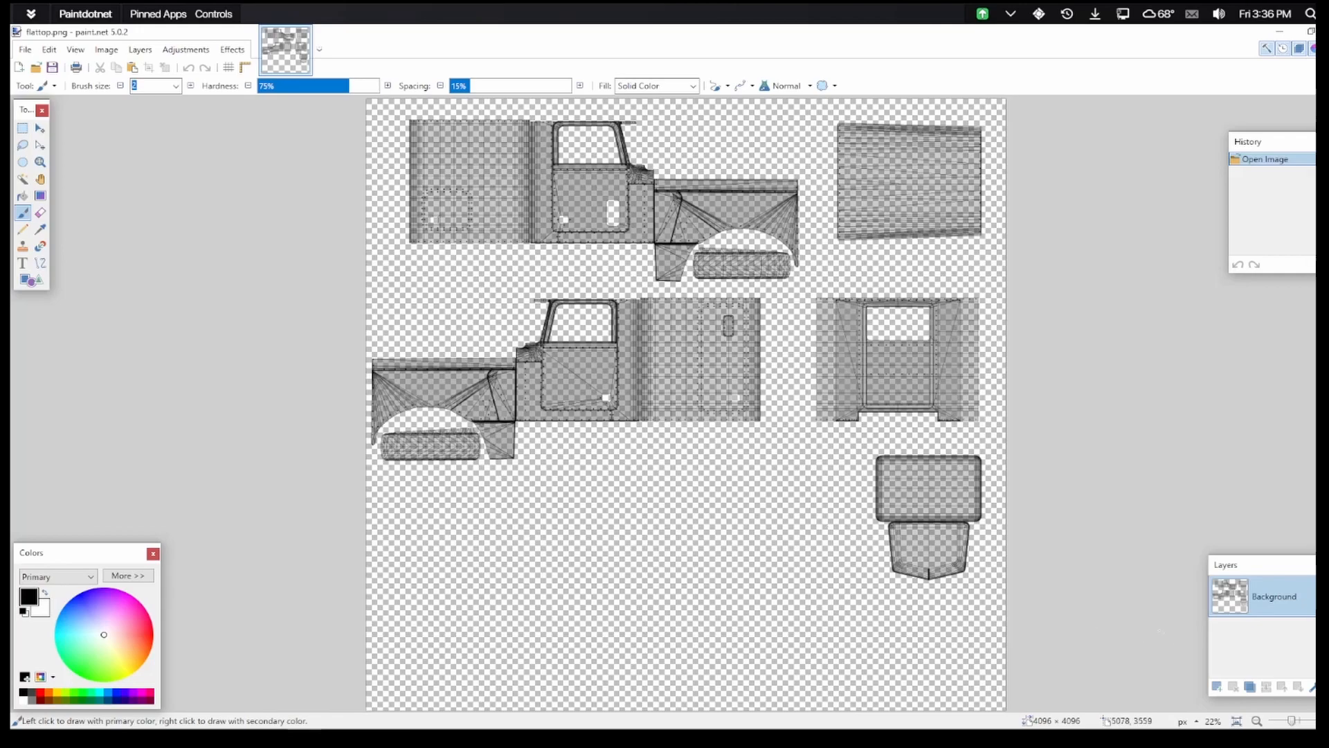
Add a white-filled layer beneath the Background template layer and an empty layer above it
{"action": "left_click", "coordinate": [1216, 685]}
{"action": "left_click_drag", "start_coordinate": [1265, 596], "coordinate": [1265, 636]}
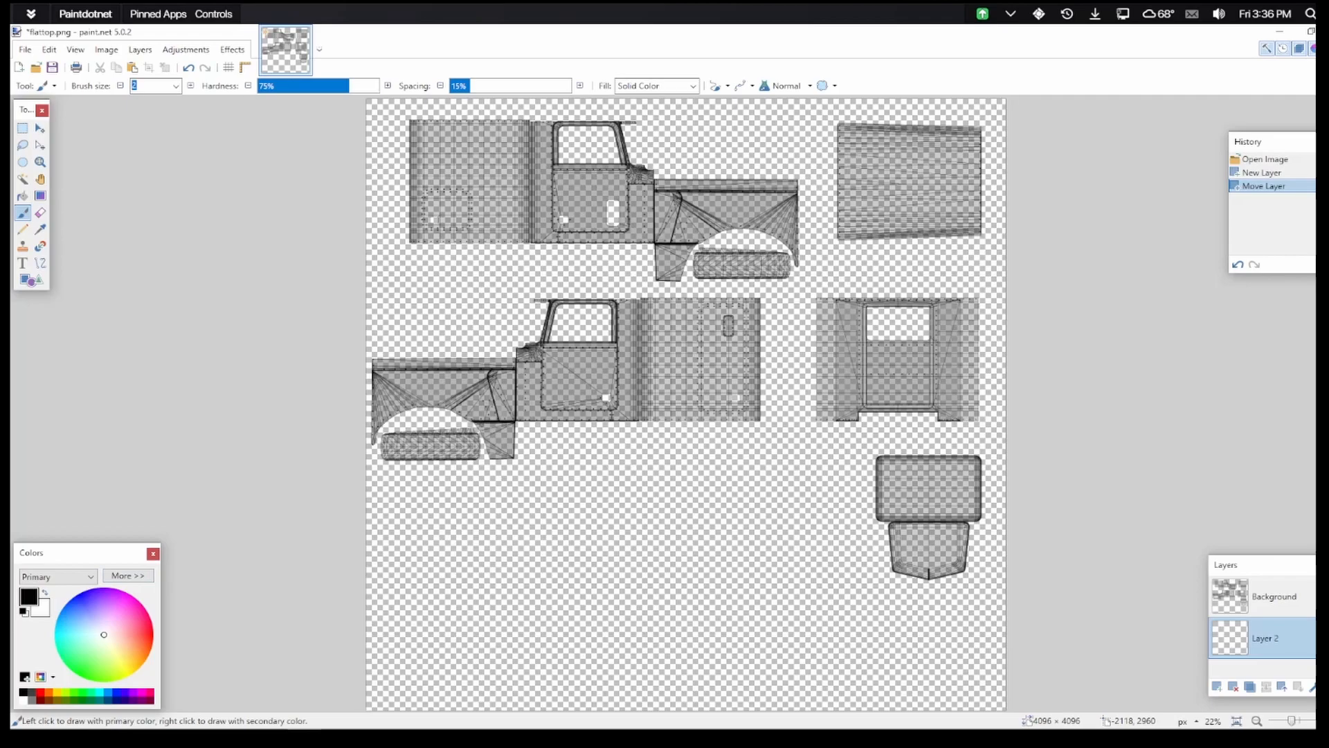
{"action": "key", "text": "x"}
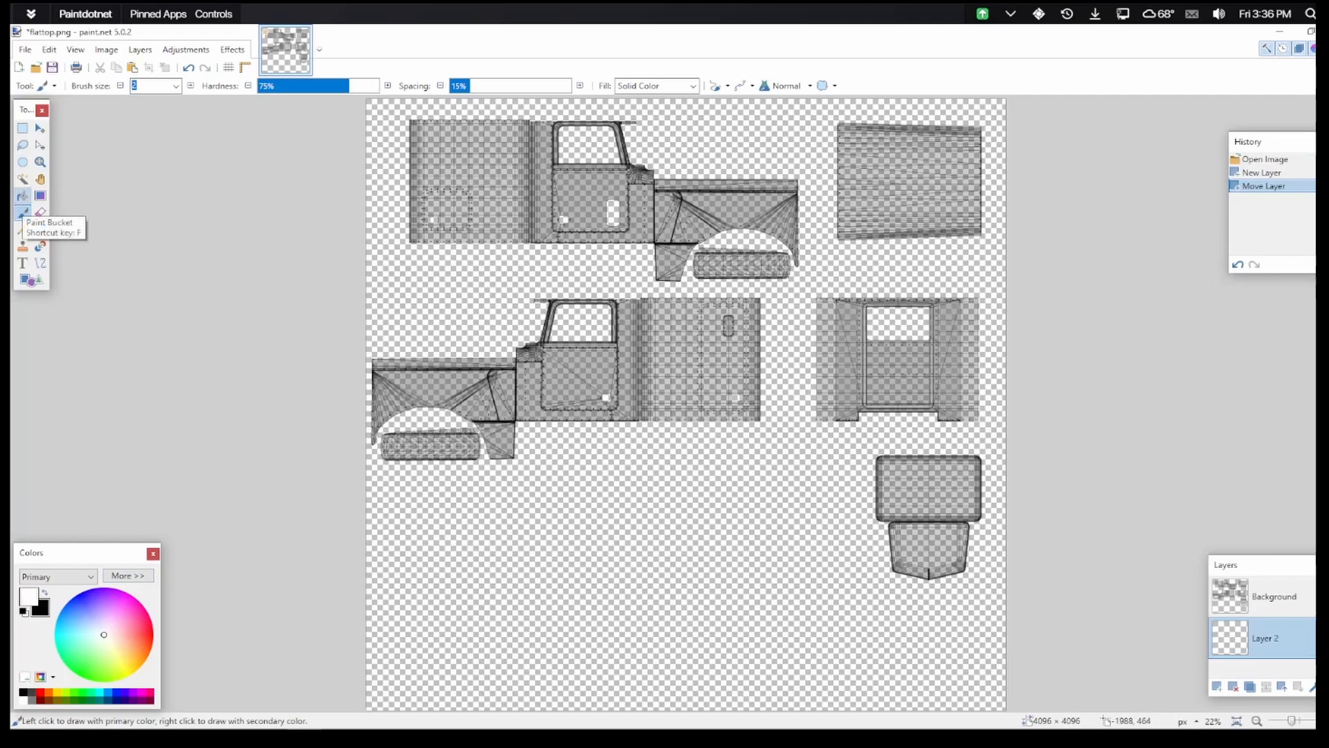
{"action": "left_click", "coordinate": [23, 196]}
{"action": "left_click", "coordinate": [565, 495]}
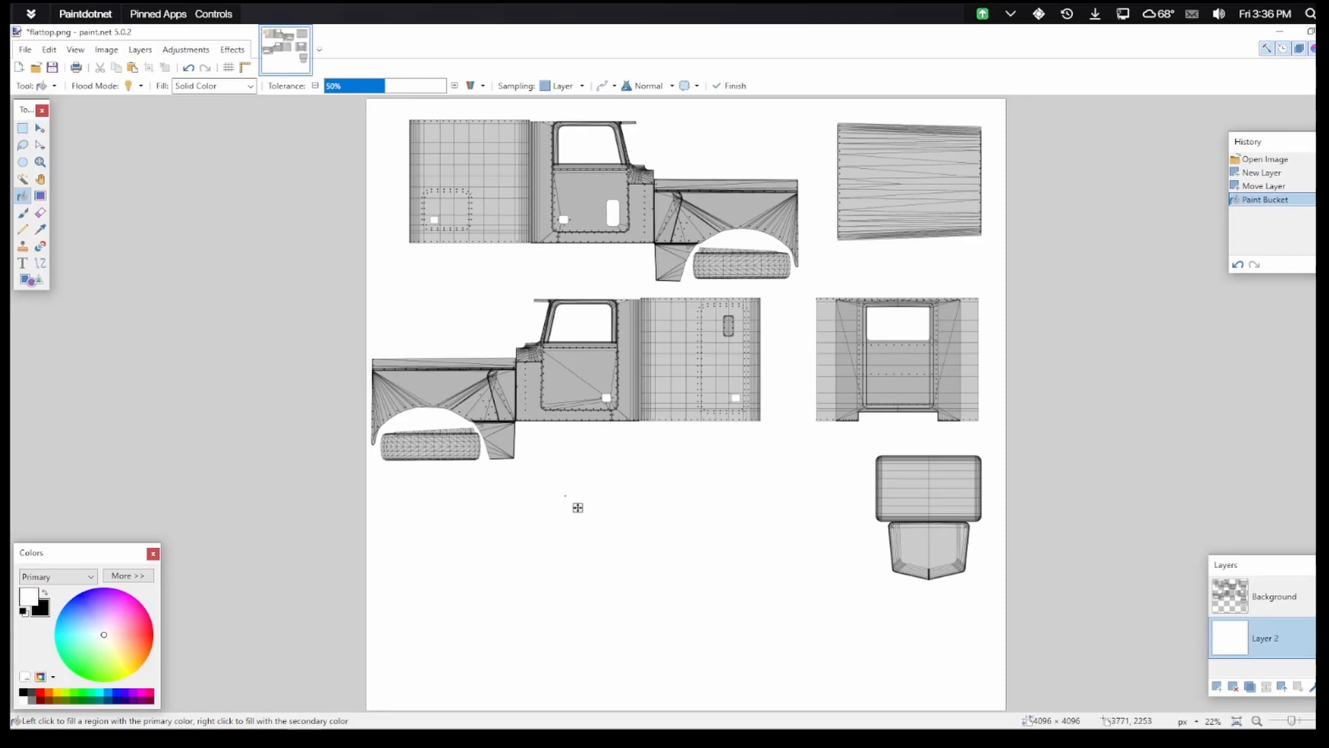
{"action": "key", "text": "ctrl+shift+n"}
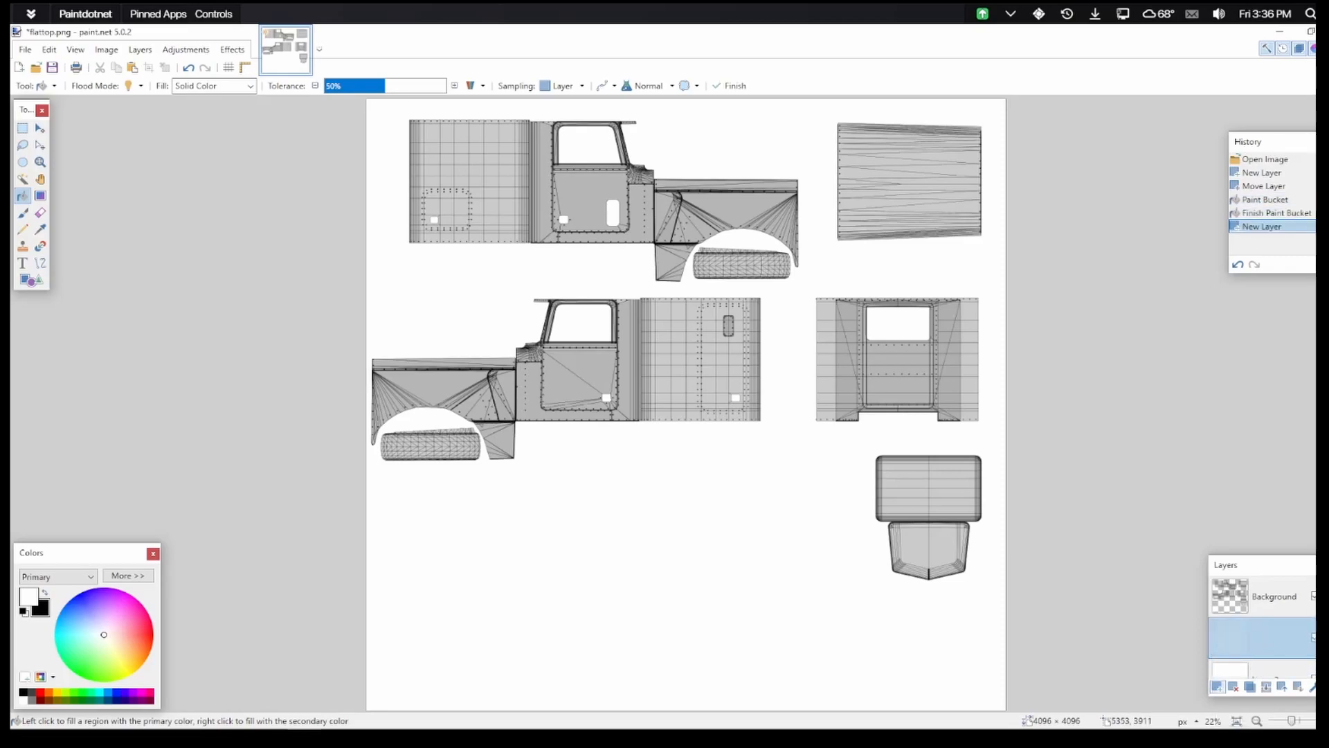
{"action": "key", "text": "ctrl+Page_Up"}
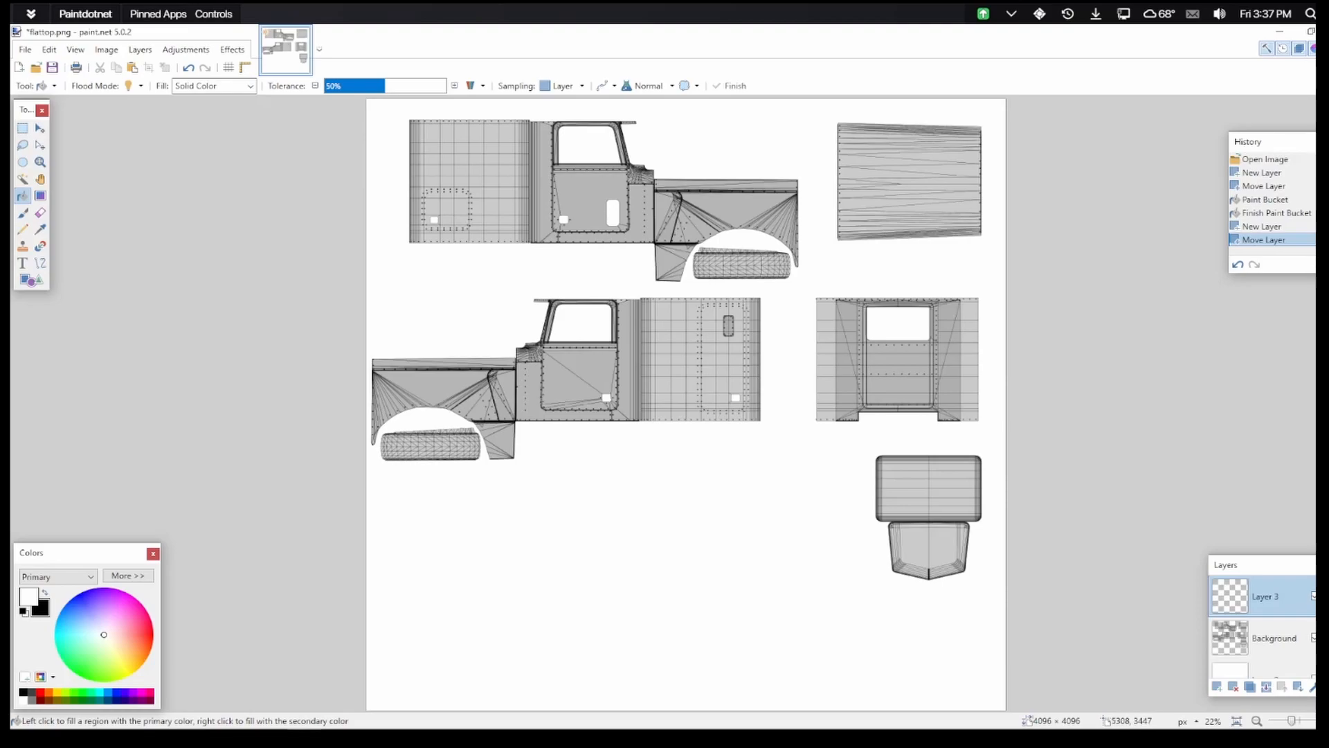
Fill Layer 2 beneath the truck template with a mint green colour using the Paint Bucket
{"action": "scroll", "coordinate": [1261, 627], "scroll_direction": "down", "scroll_amount": 1}
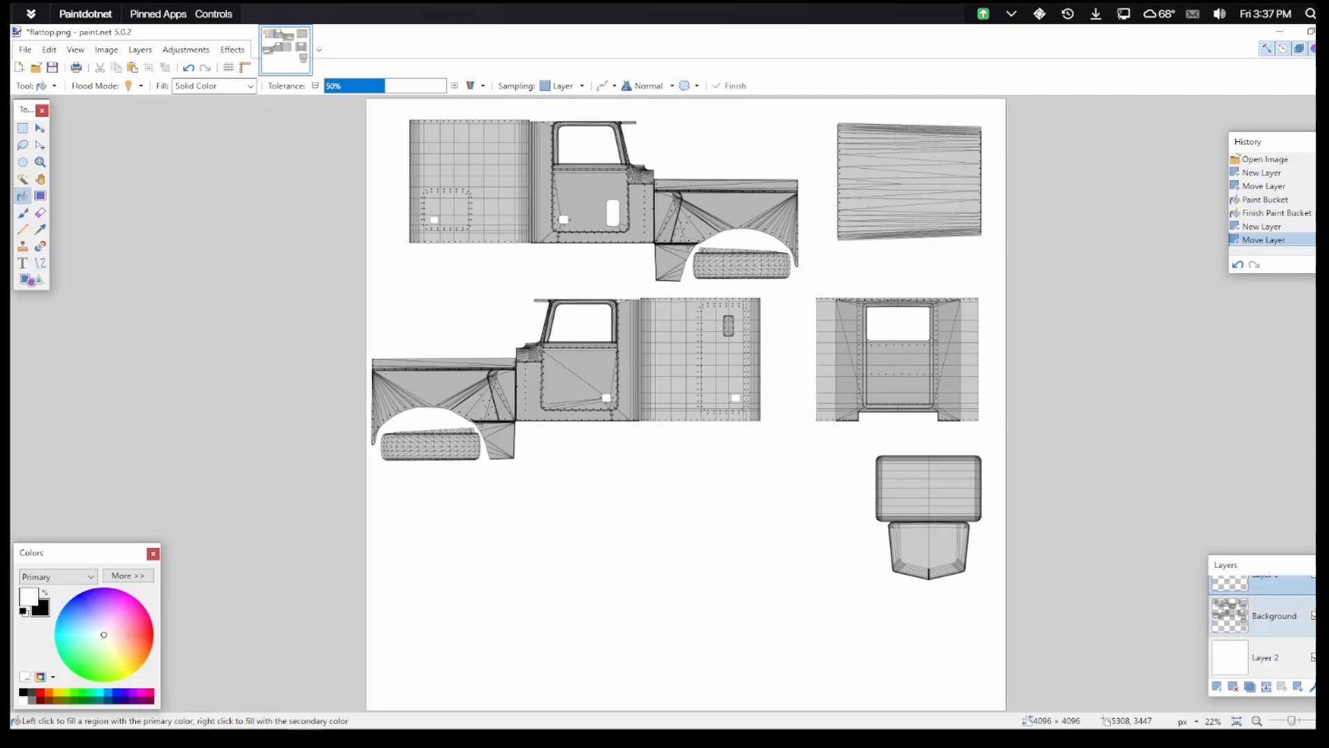
{"action": "left_click", "coordinate": [1265, 657]}
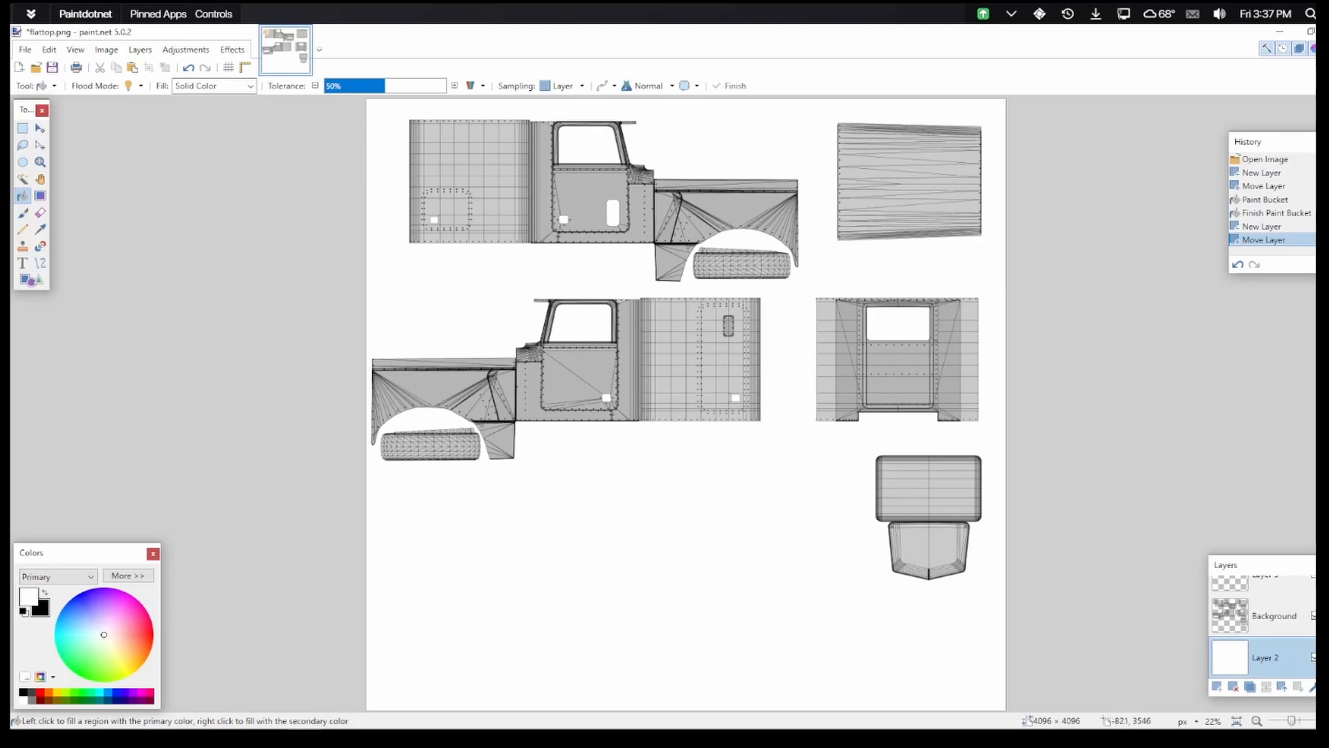
{"action": "left_click", "coordinate": [73, 618]}
{"action": "left_click", "coordinate": [72, 641]}
{"action": "left_click", "coordinate": [74, 633]}
{"action": "left_click_drag", "start_coordinate": [74, 634], "coordinate": [72, 642]}
{"action": "left_click_drag", "start_coordinate": [72, 642], "coordinate": [66, 652]}
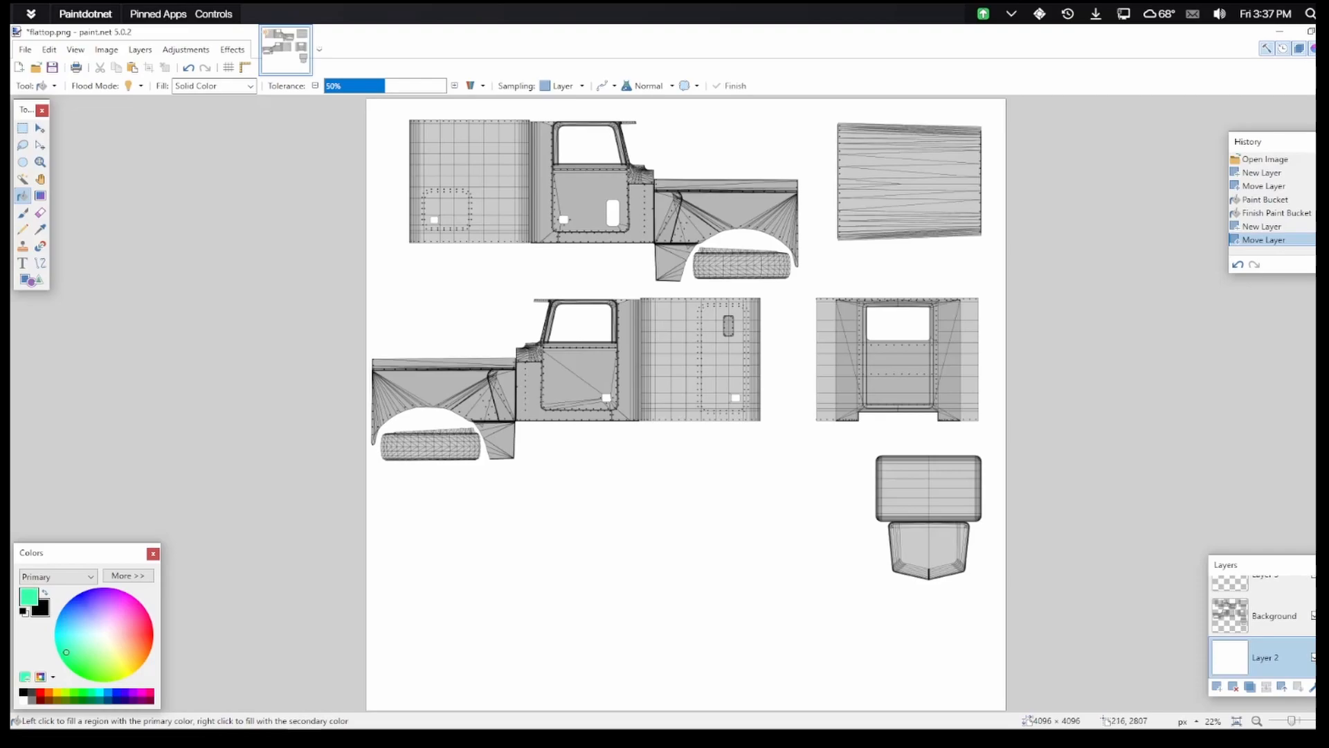
{"action": "left_click", "coordinate": [514, 526]}
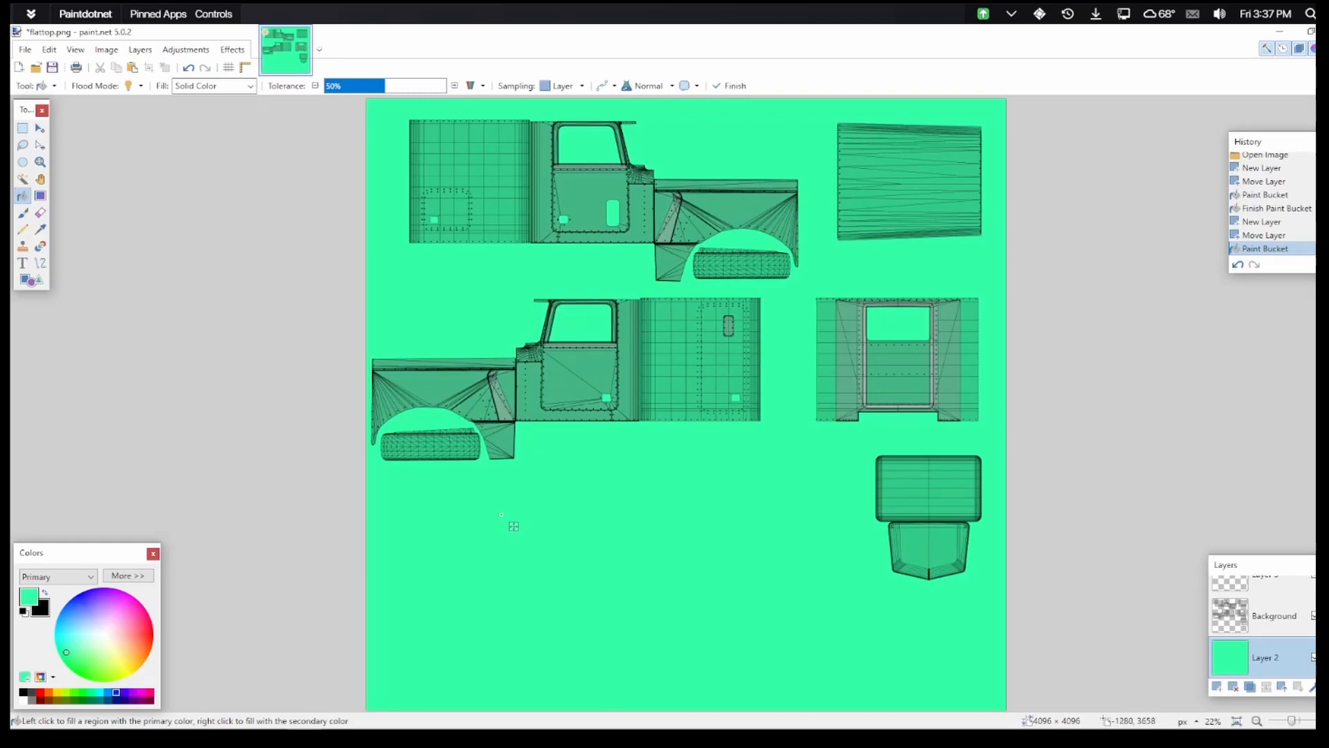
Change the Layer 2 fill colour to blue and make Layer 3 the active layer
{"action": "left_click", "coordinate": [117, 692]}
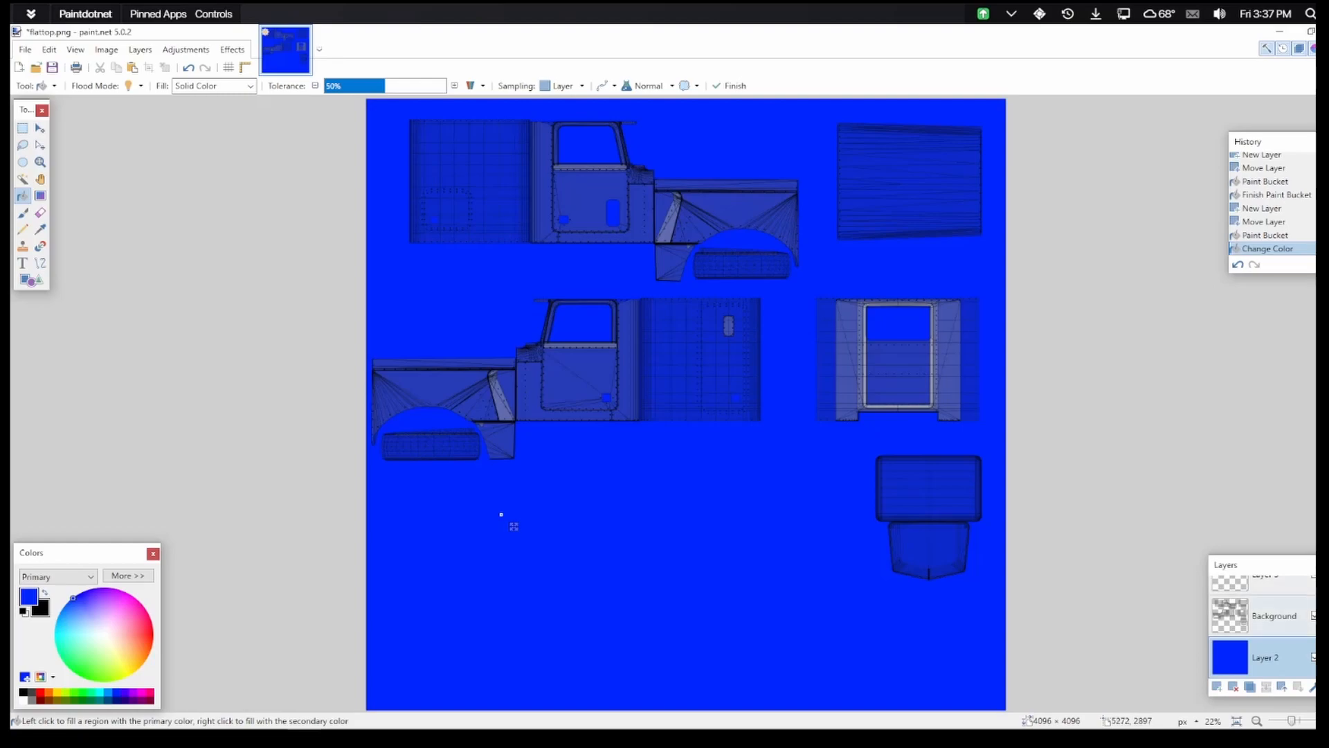
{"action": "scroll", "coordinate": [1265, 635], "scroll_direction": "up", "scroll_amount": 1}
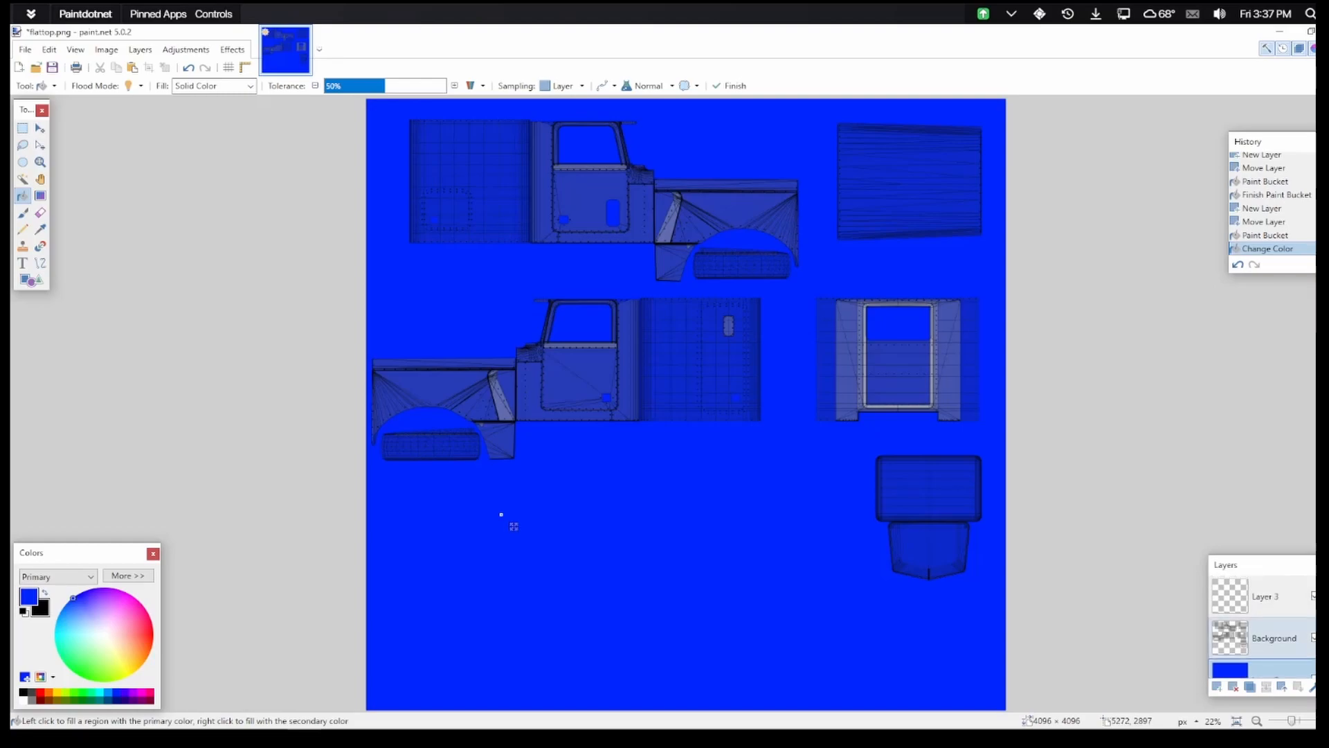
{"action": "left_click", "coordinate": [1265, 596]}
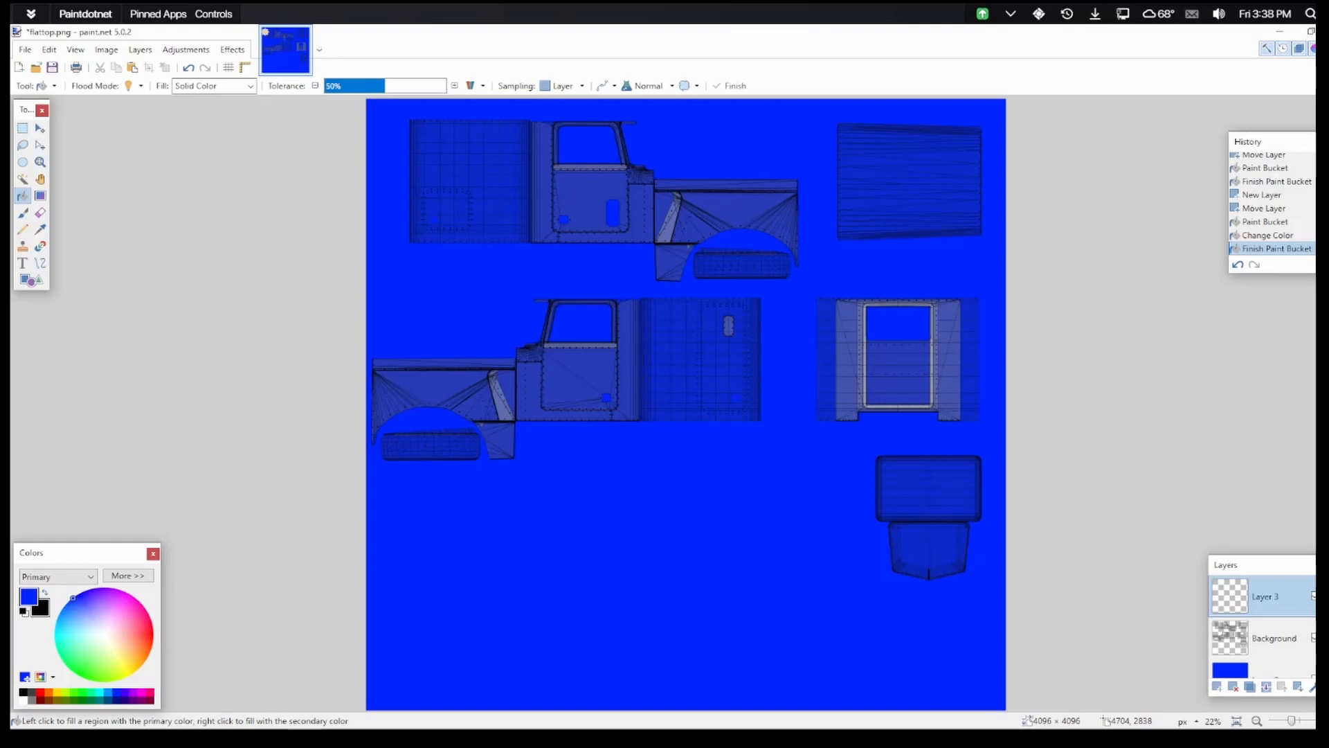
Switch to Google Chrome and open cooltext.com in a new tab
{"action": "mouse_move", "coordinate": [1039, 727]}
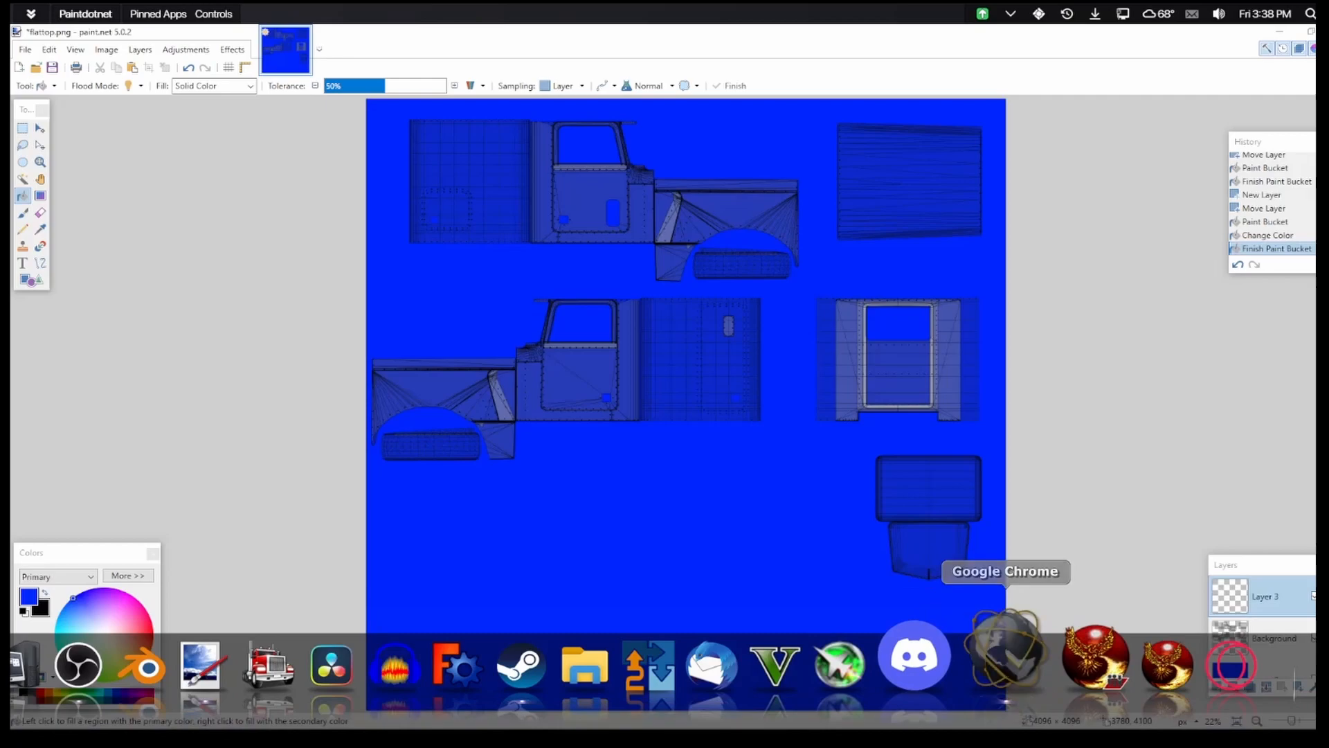
{"action": "left_click", "coordinate": [1007, 657]}
{"action": "key", "text": "super+t"}
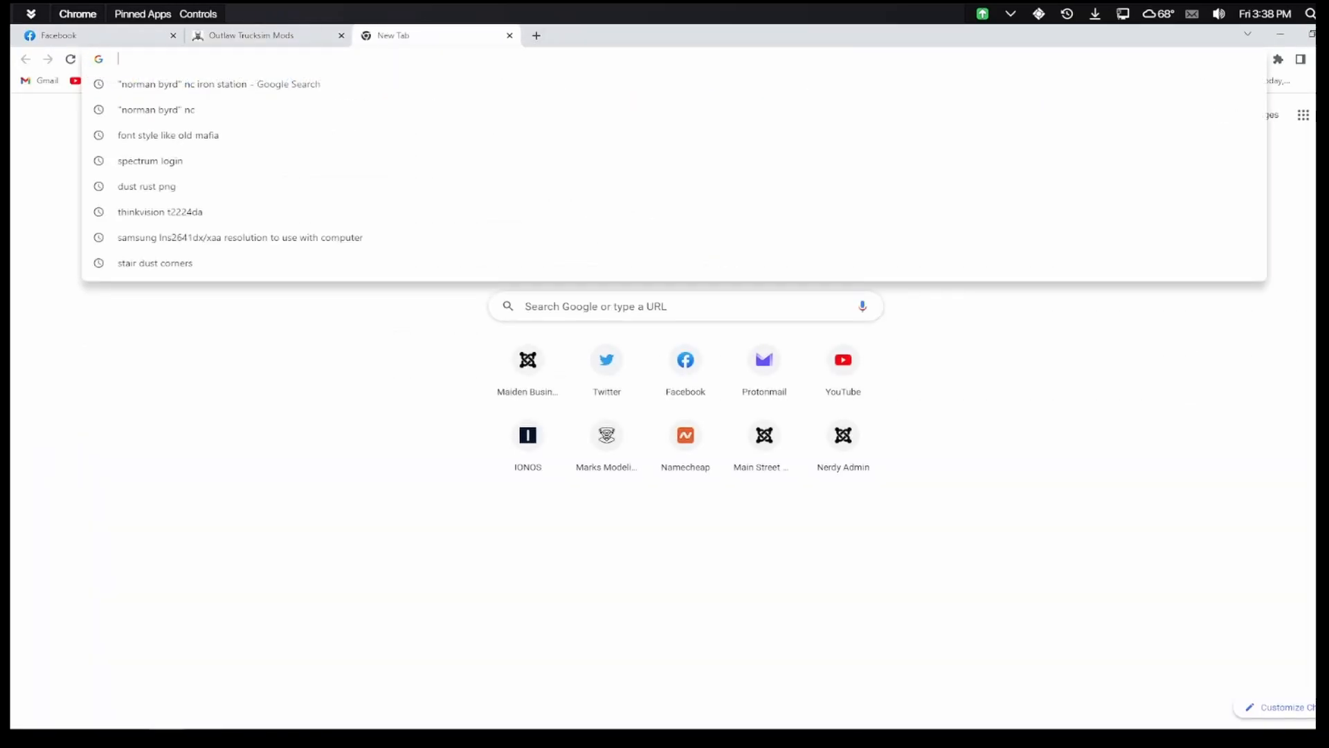
{"action": "type", "text": "cooltext.com"}
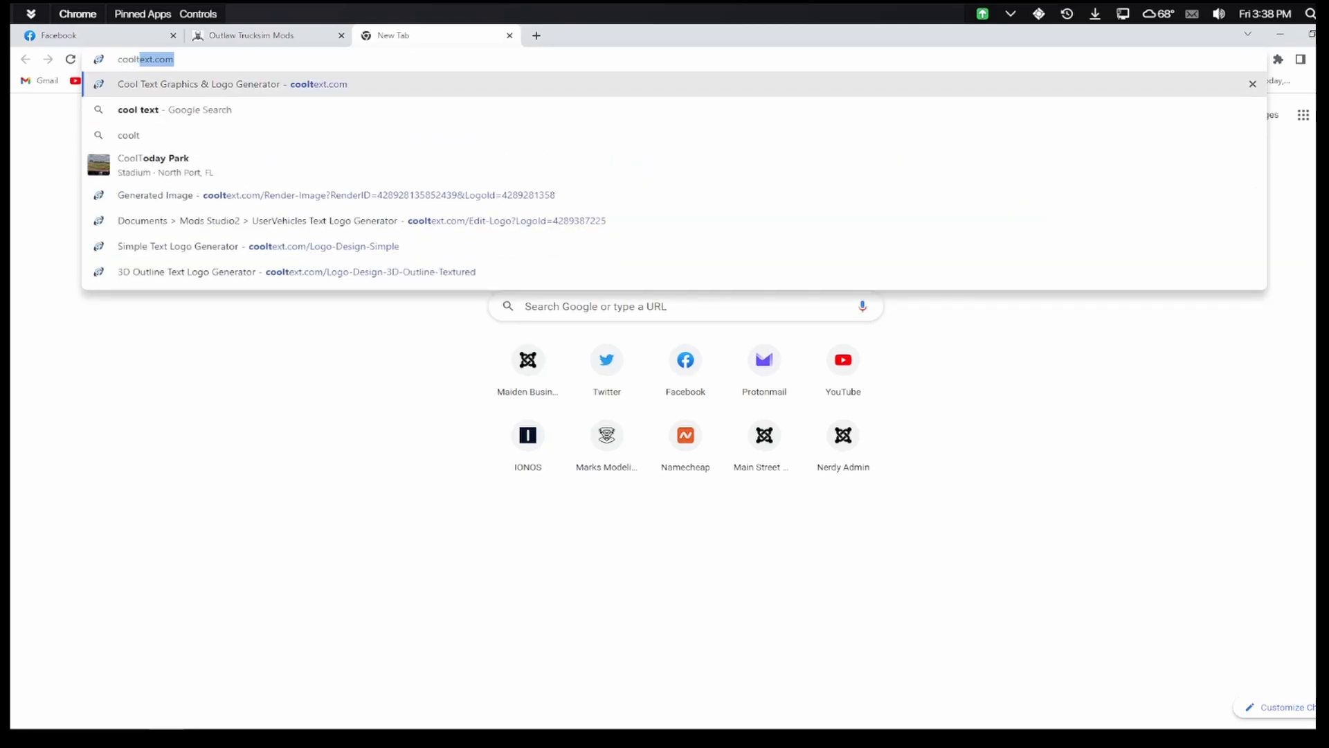
{"action": "key", "text": "Return"}
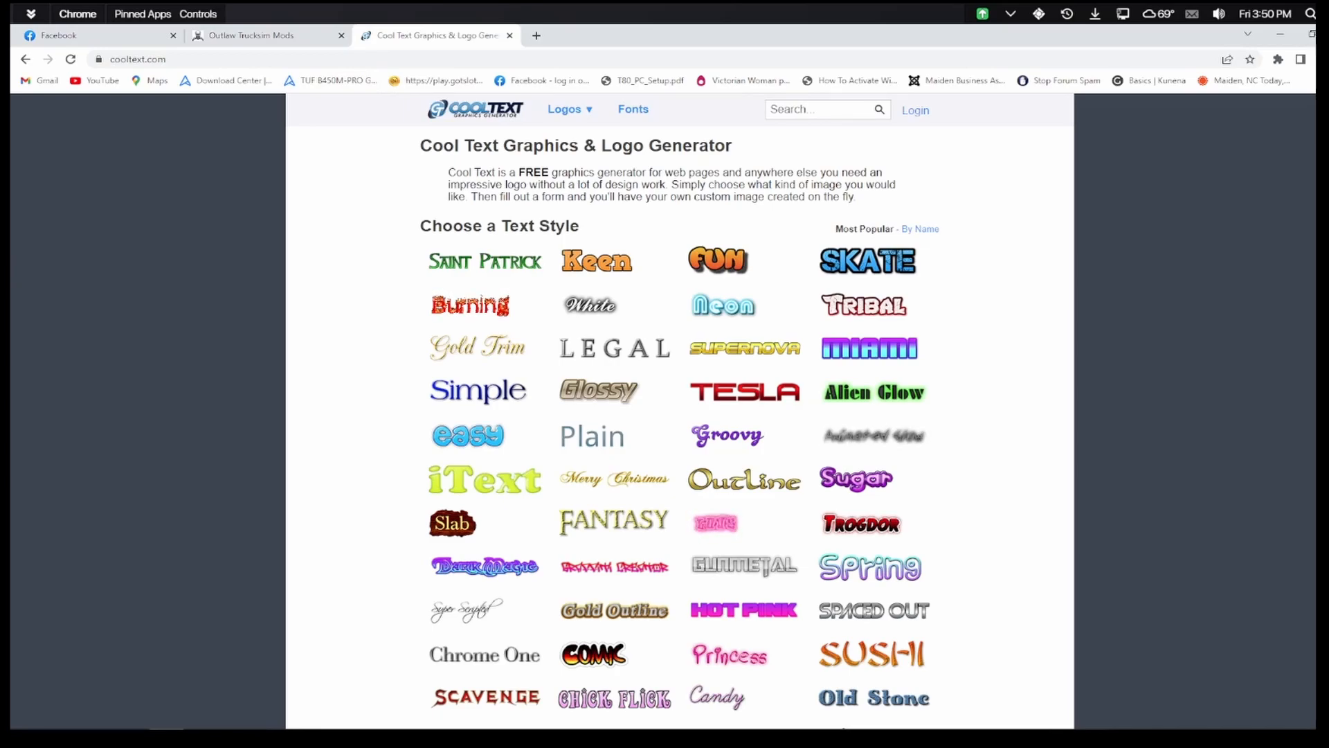
Create a logo in the Tesla text style that reads "Ben Dover Trucking"
{"action": "left_click", "coordinate": [744, 391]}
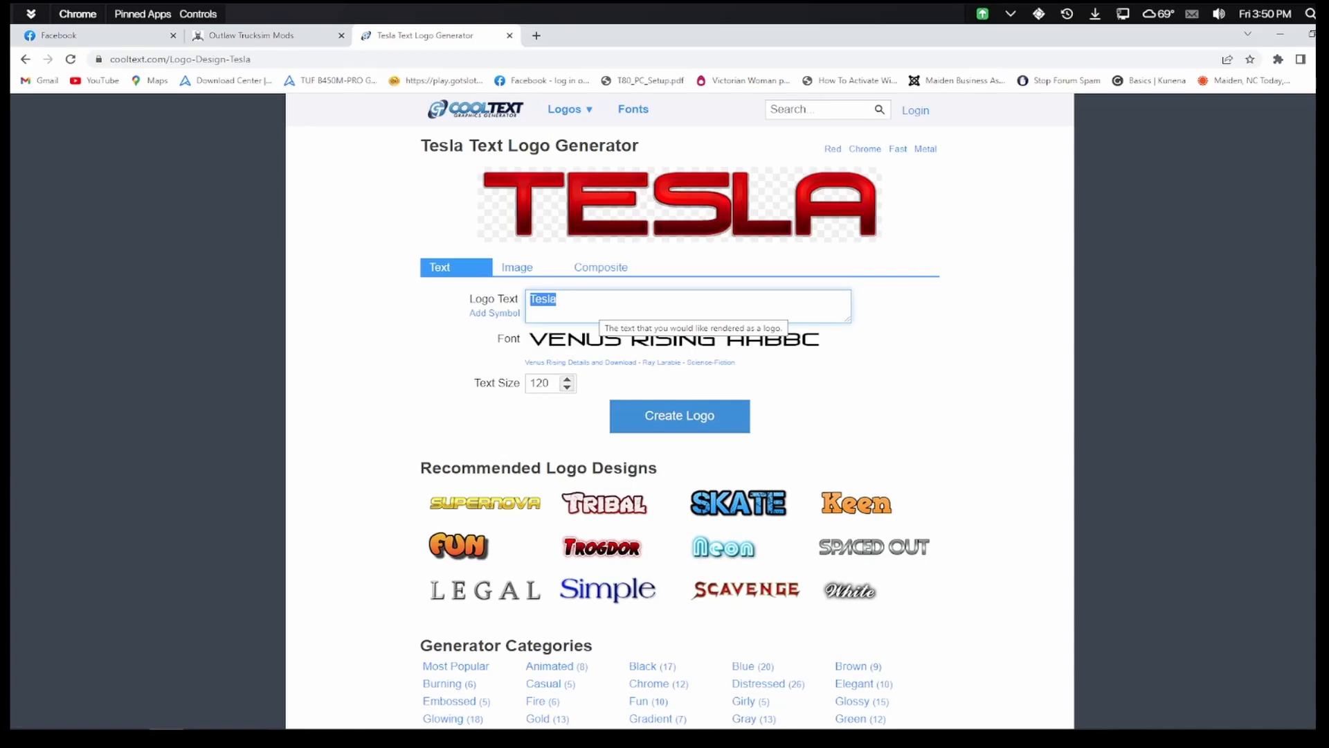
{"action": "type", "text": "B"}
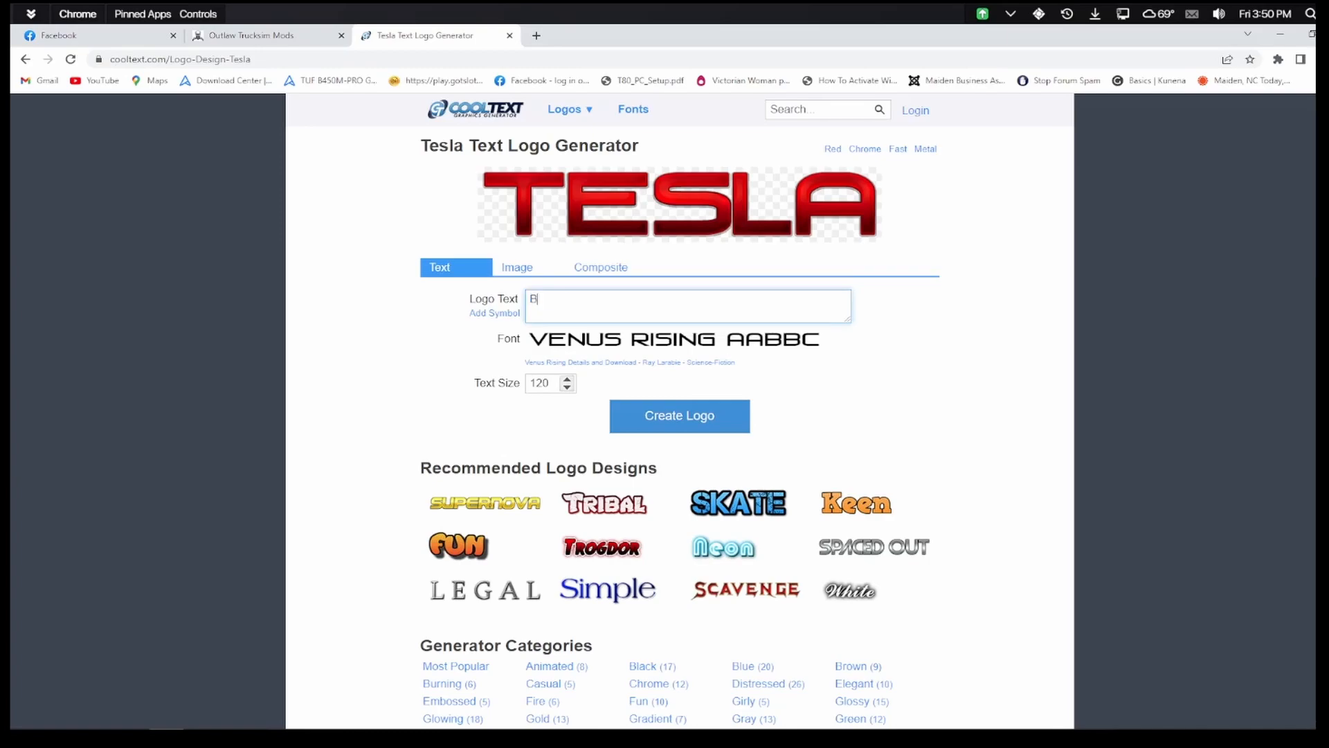
{"action": "type", "text": "en Dover"}
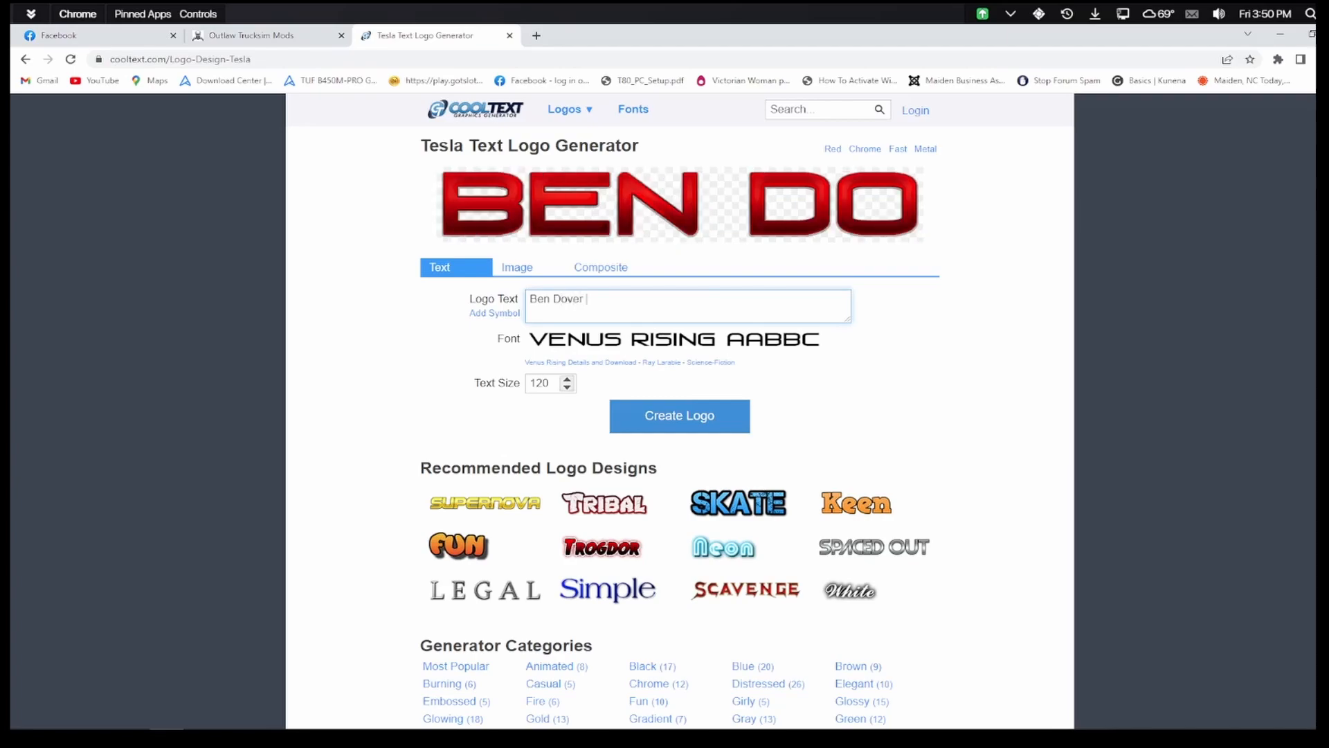
{"action": "type", "text": " Trucking"}
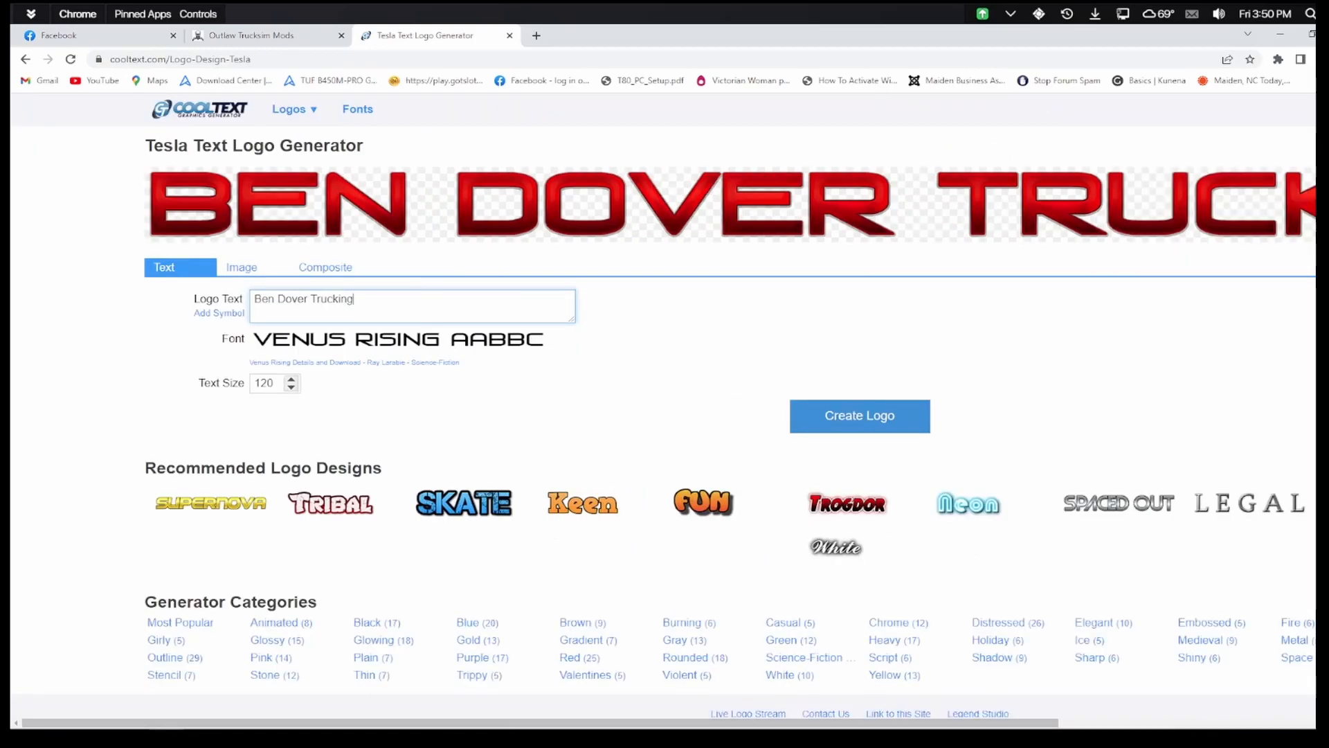
{"action": "left_click", "coordinate": [859, 416]}
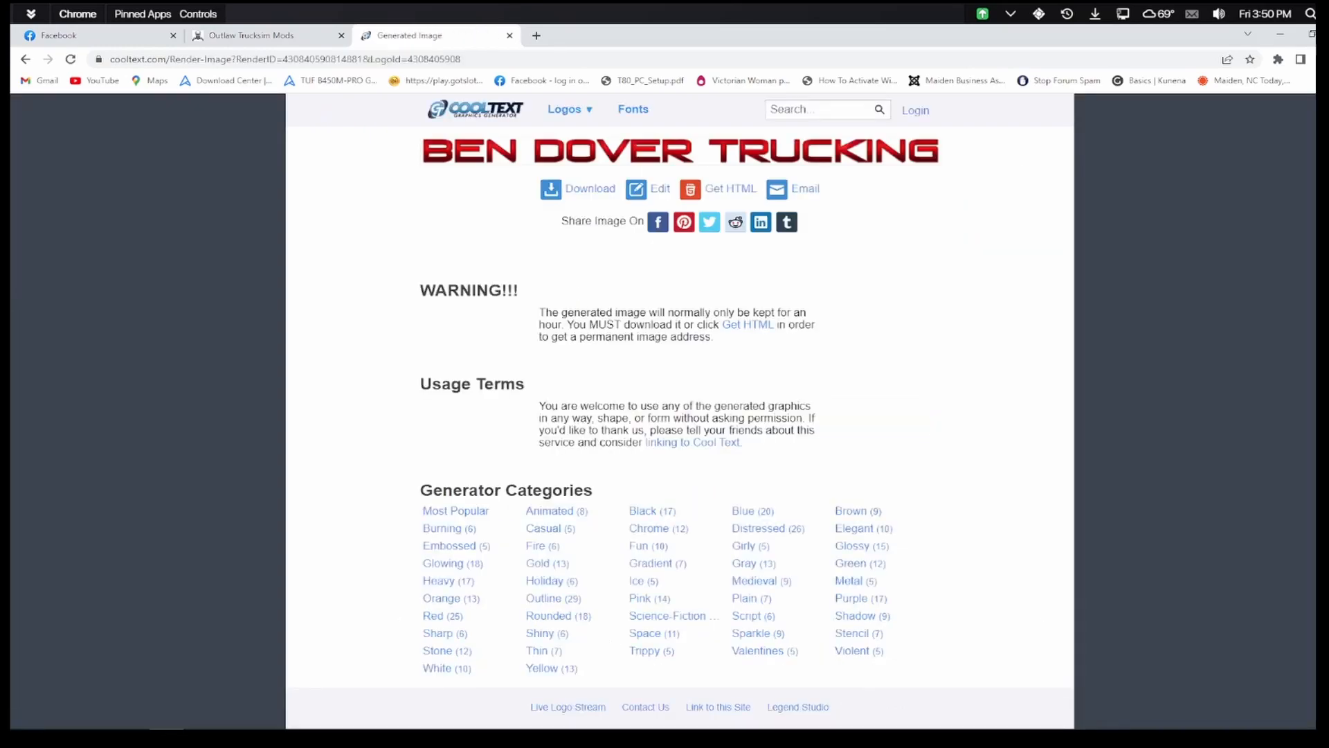
Download the generated logo as a PNG named ben_dover into the Graphics folder in Documents
{"action": "left_click", "coordinate": [590, 189]}
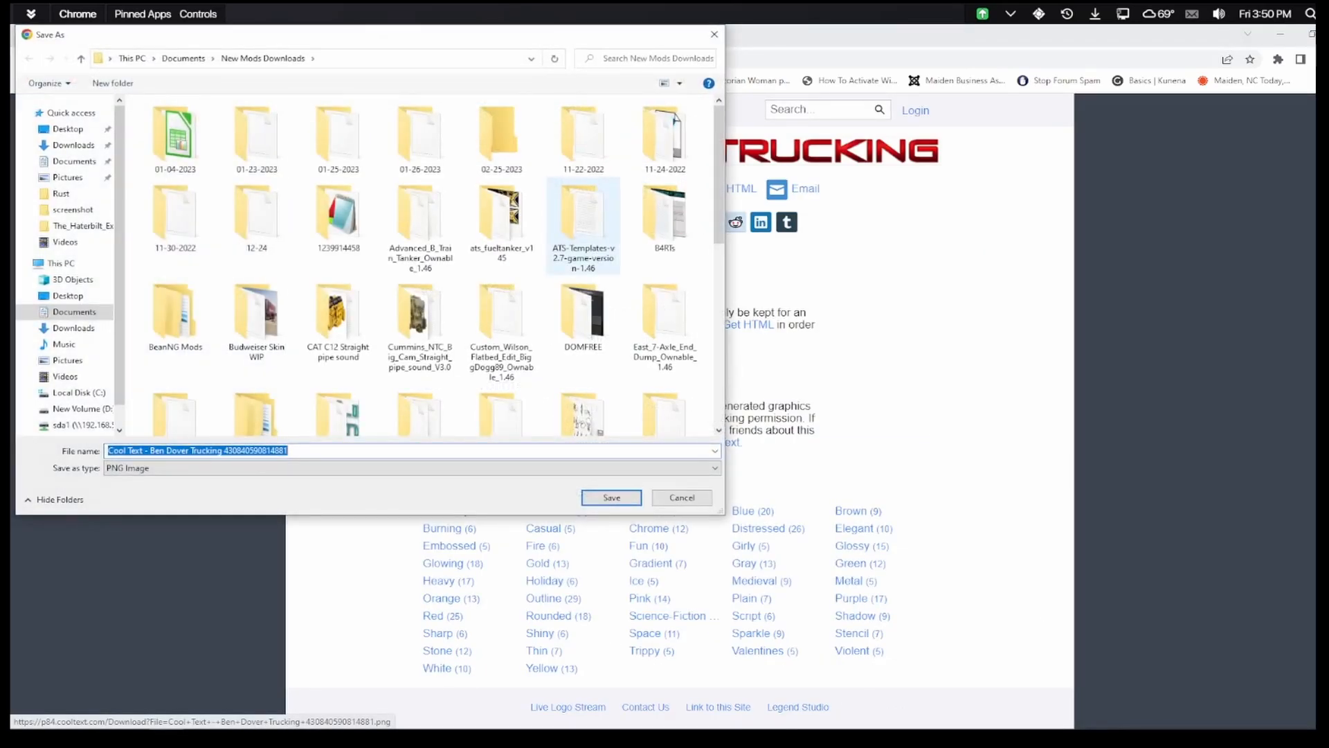
{"action": "scroll", "coordinate": [502, 222], "scroll_direction": "down", "scroll_amount": 3}
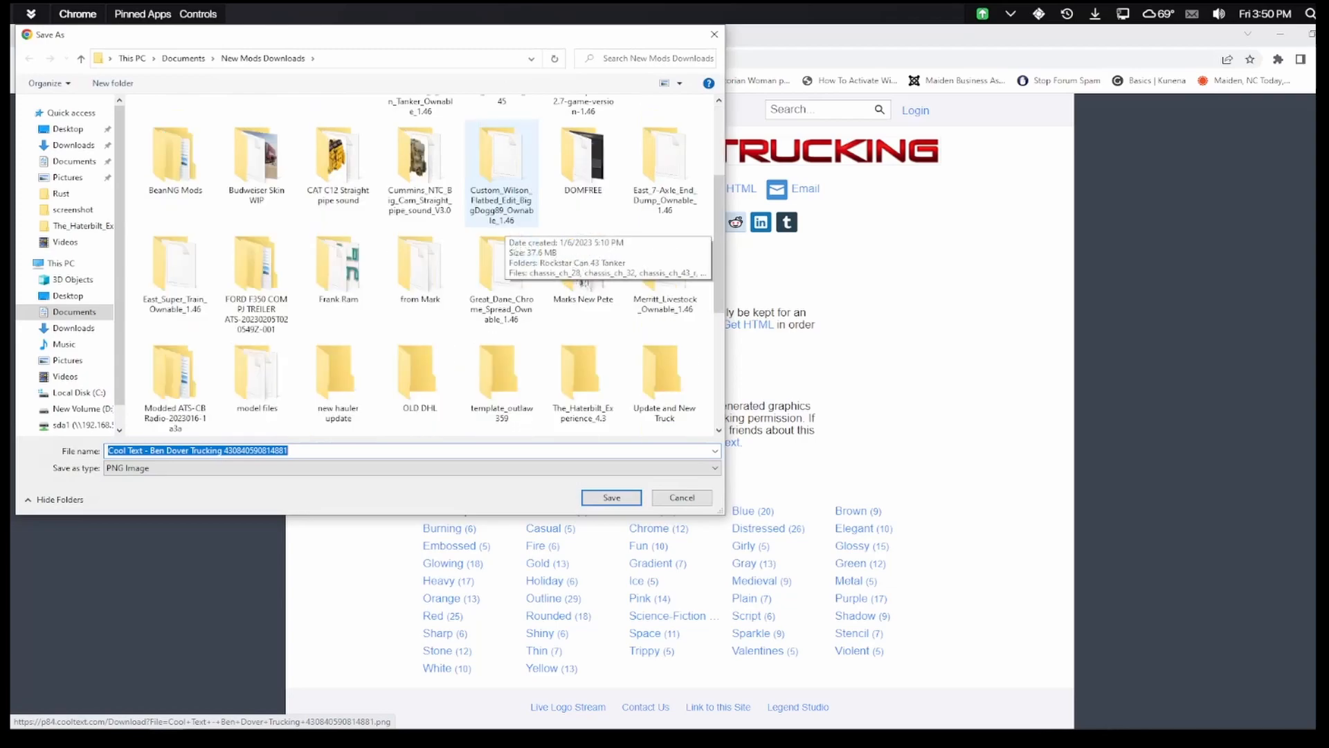
{"action": "scroll", "coordinate": [502, 228], "scroll_direction": "up", "scroll_amount": 1}
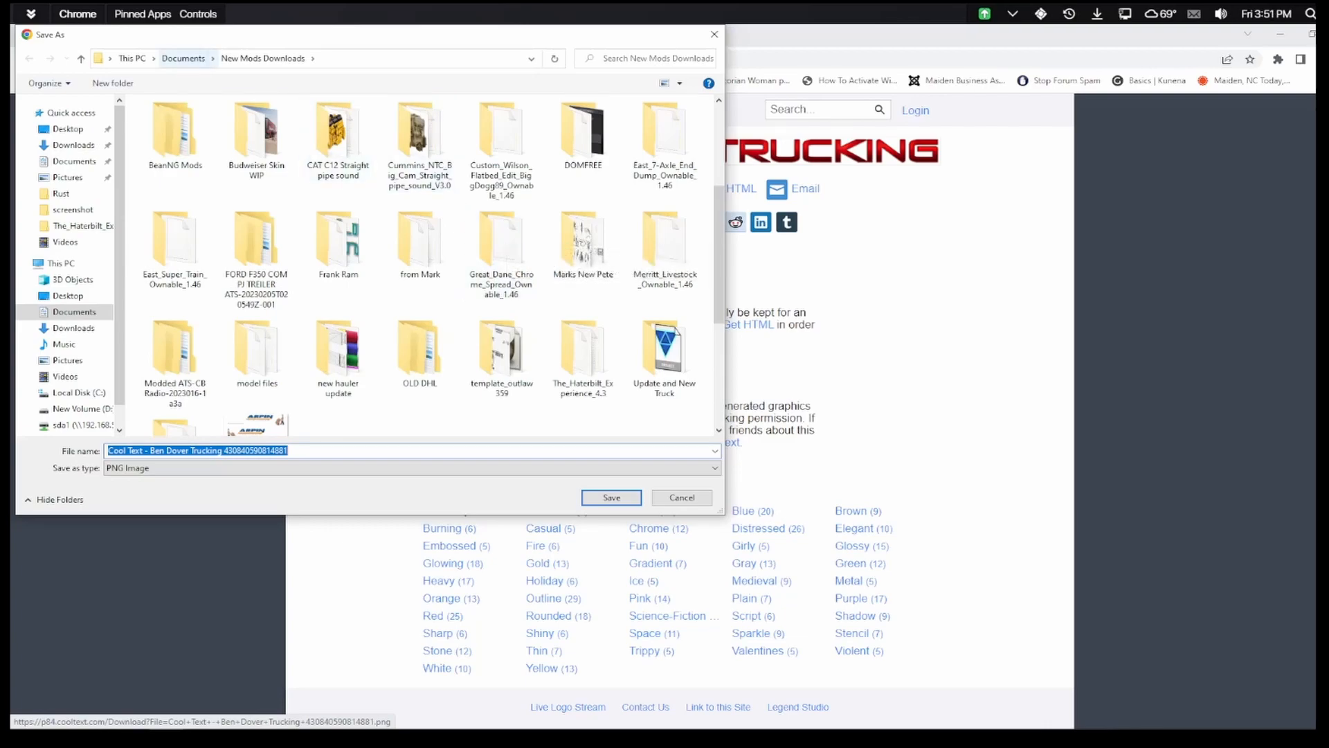
{"action": "left_click", "coordinate": [184, 58]}
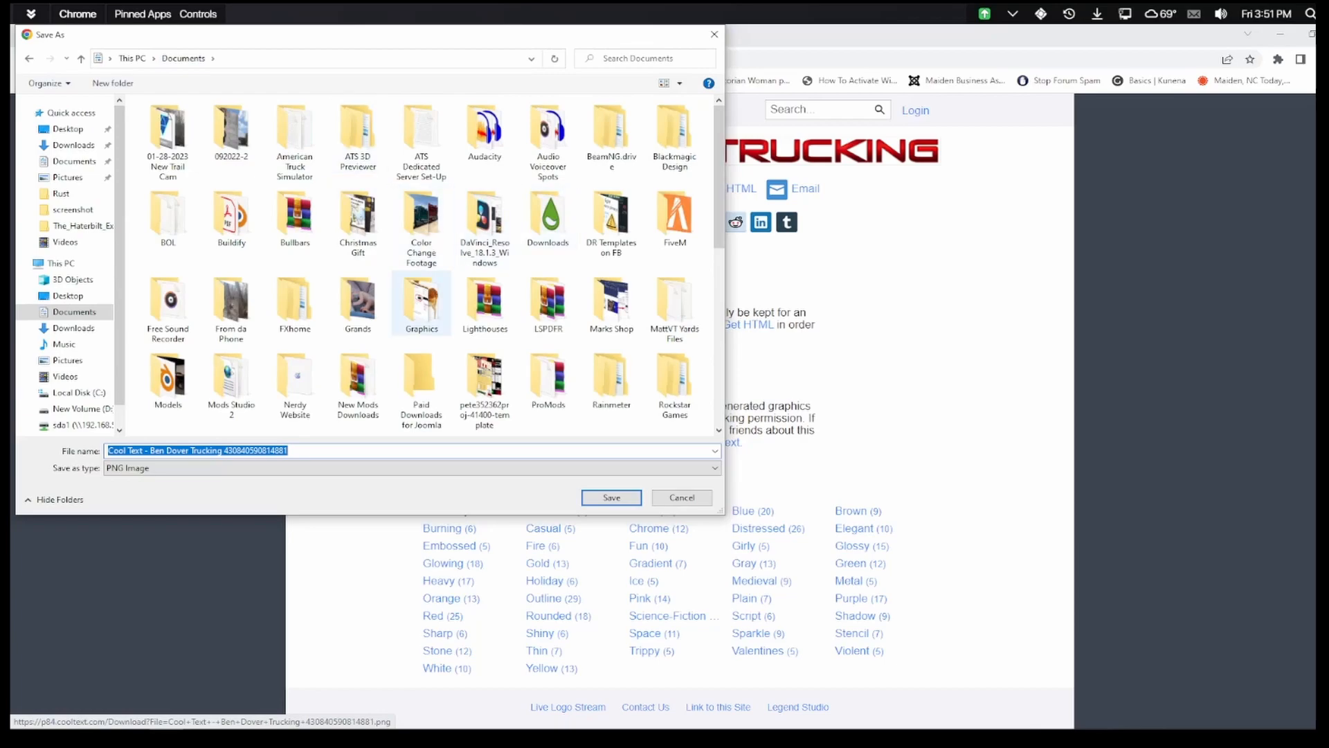
{"action": "double_click", "coordinate": [422, 301]}
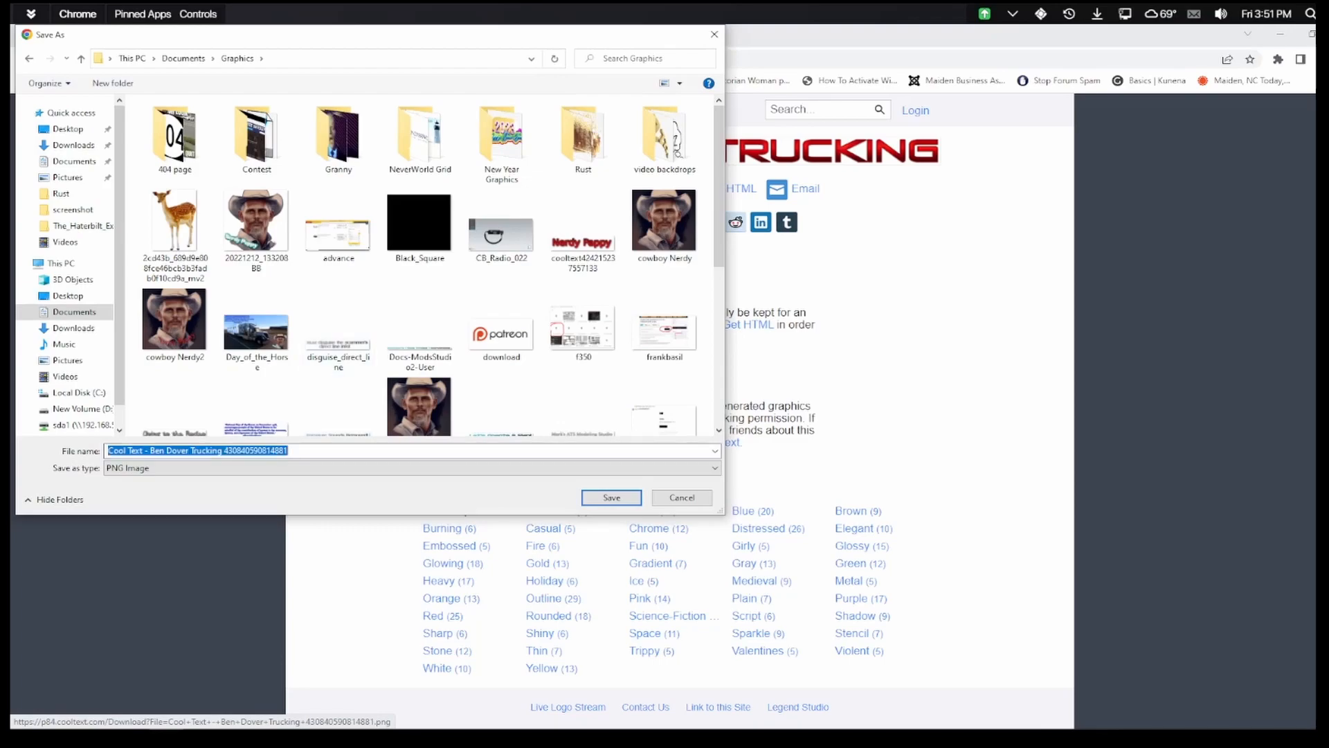
{"action": "type", "text": "ben_dover"}
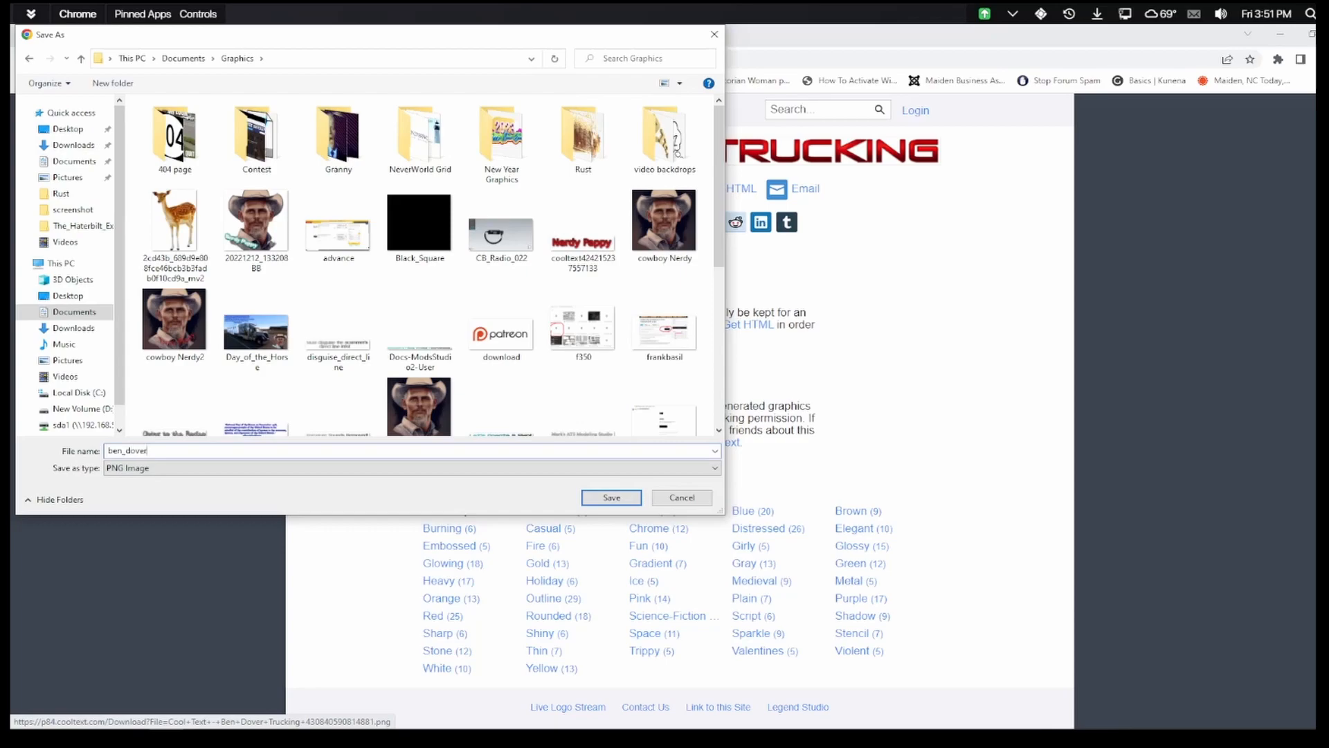
{"action": "key", "text": "Return"}
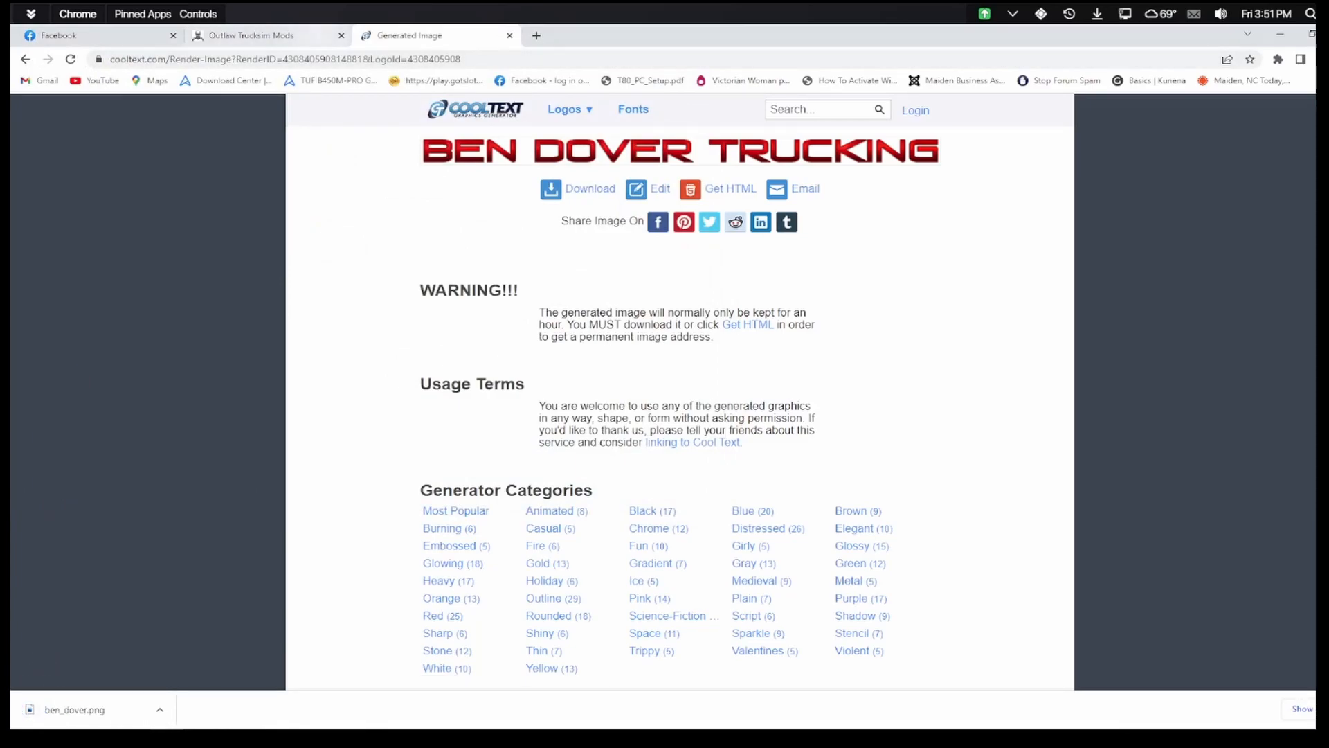
Return to the Outlaw Trucksim Mods page and dismiss the downloads bar
{"action": "left_click", "coordinate": [315, 35]}
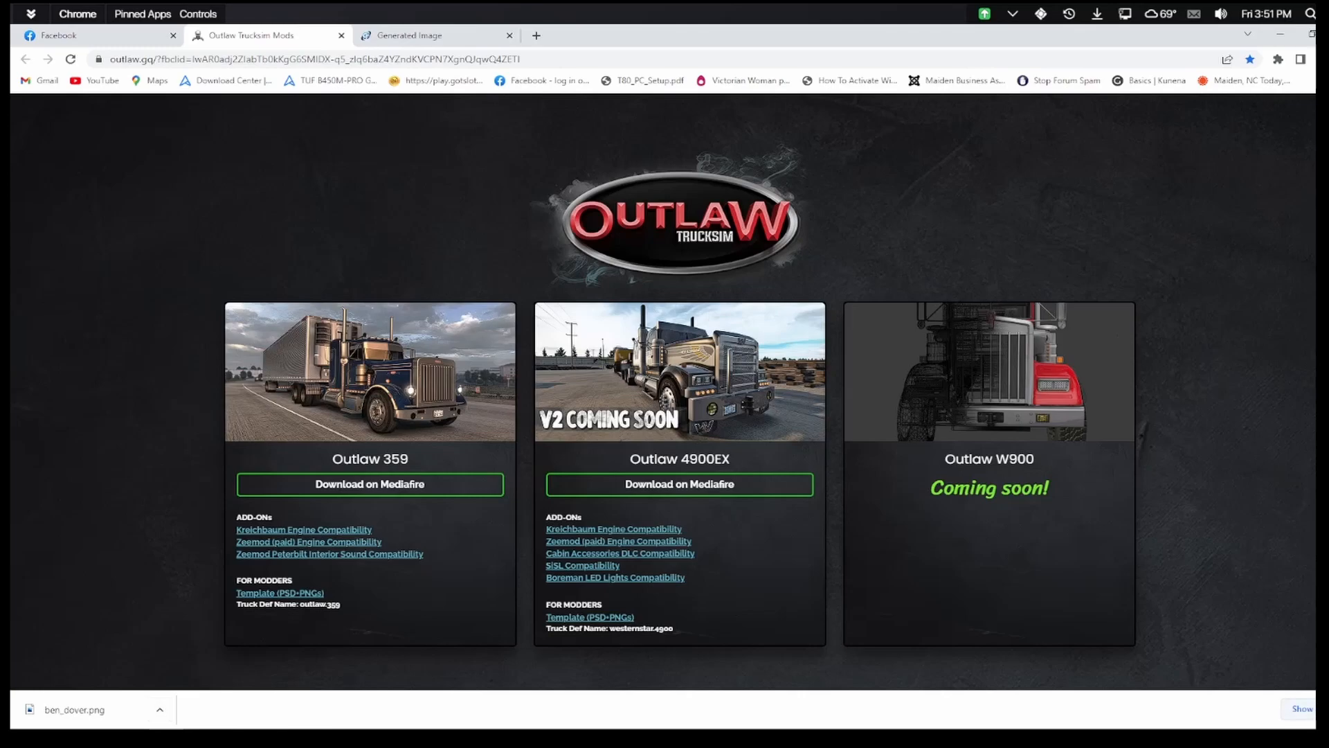
{"action": "left_click", "coordinate": [1323, 709]}
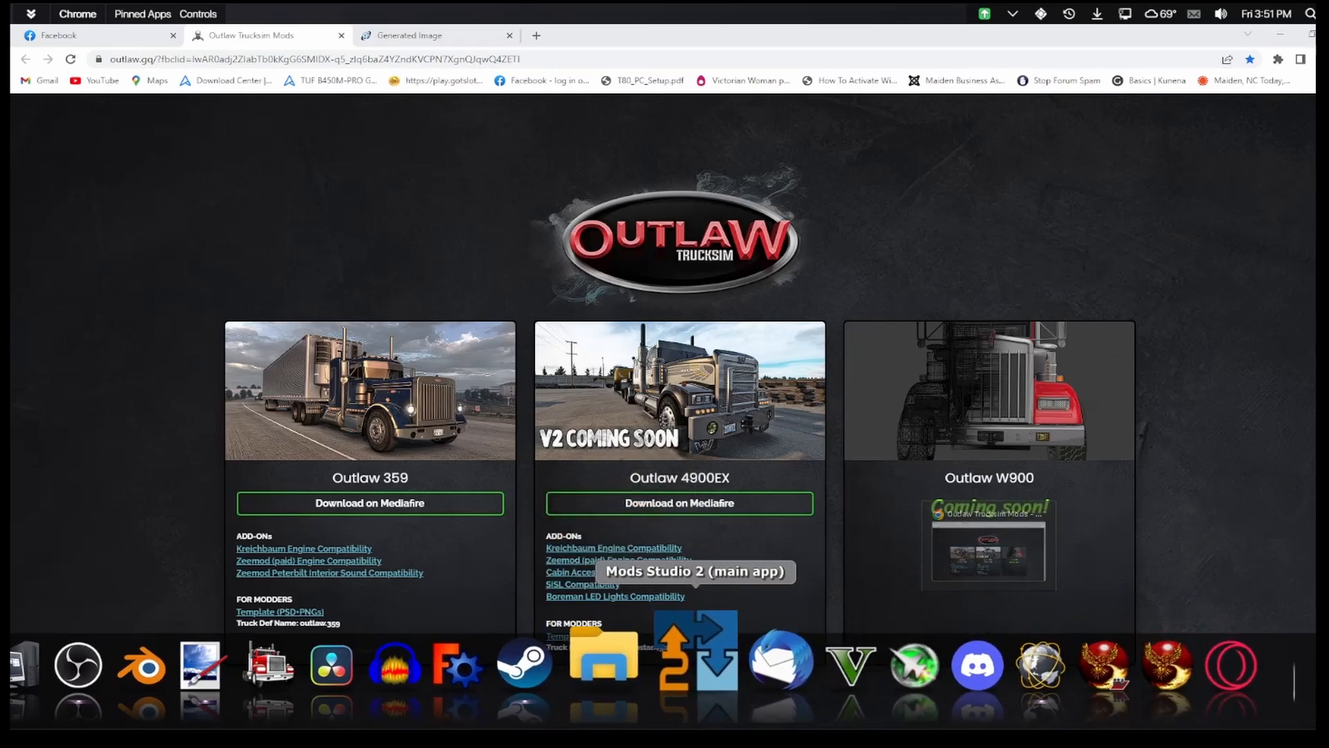
Switch to paint.net and open the ben_dover image from the Graphics folder in Documents
{"action": "left_click", "coordinate": [220, 664]}
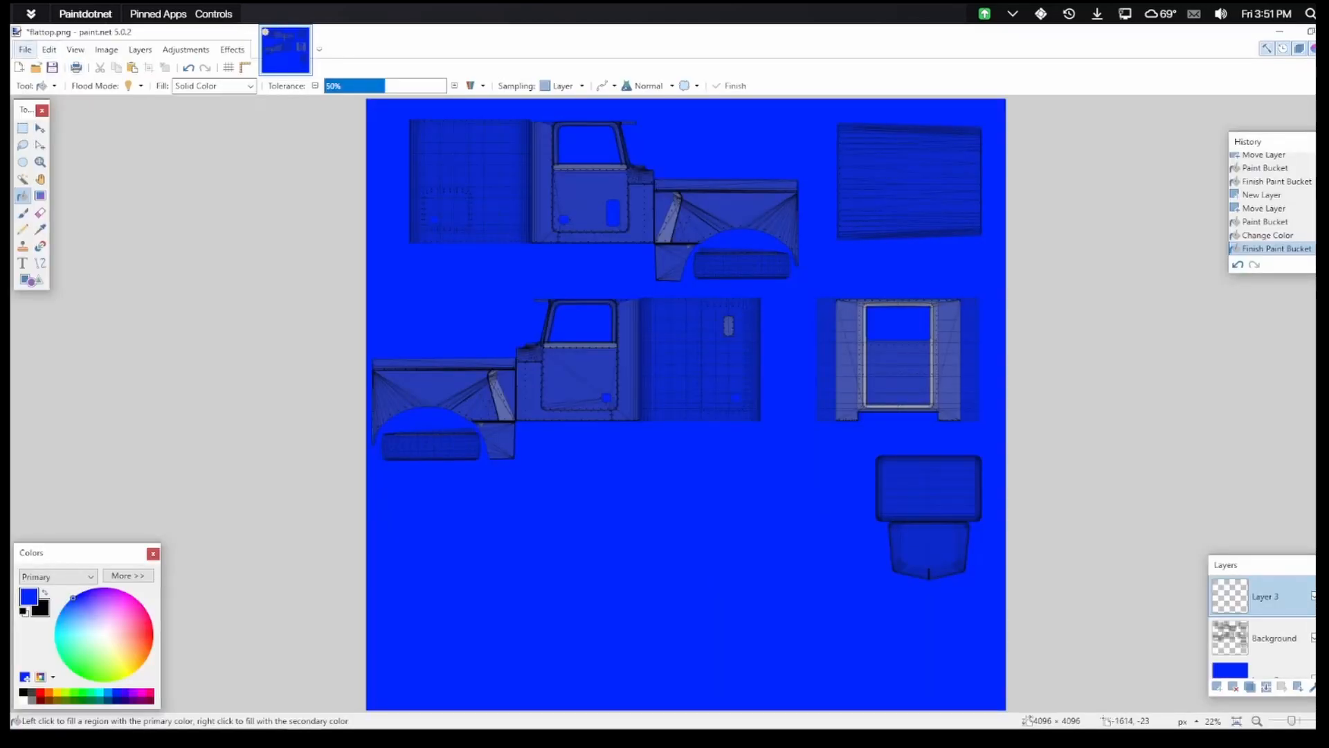
{"action": "left_click", "coordinate": [25, 49]}
{"action": "left_click", "coordinate": [48, 84]}
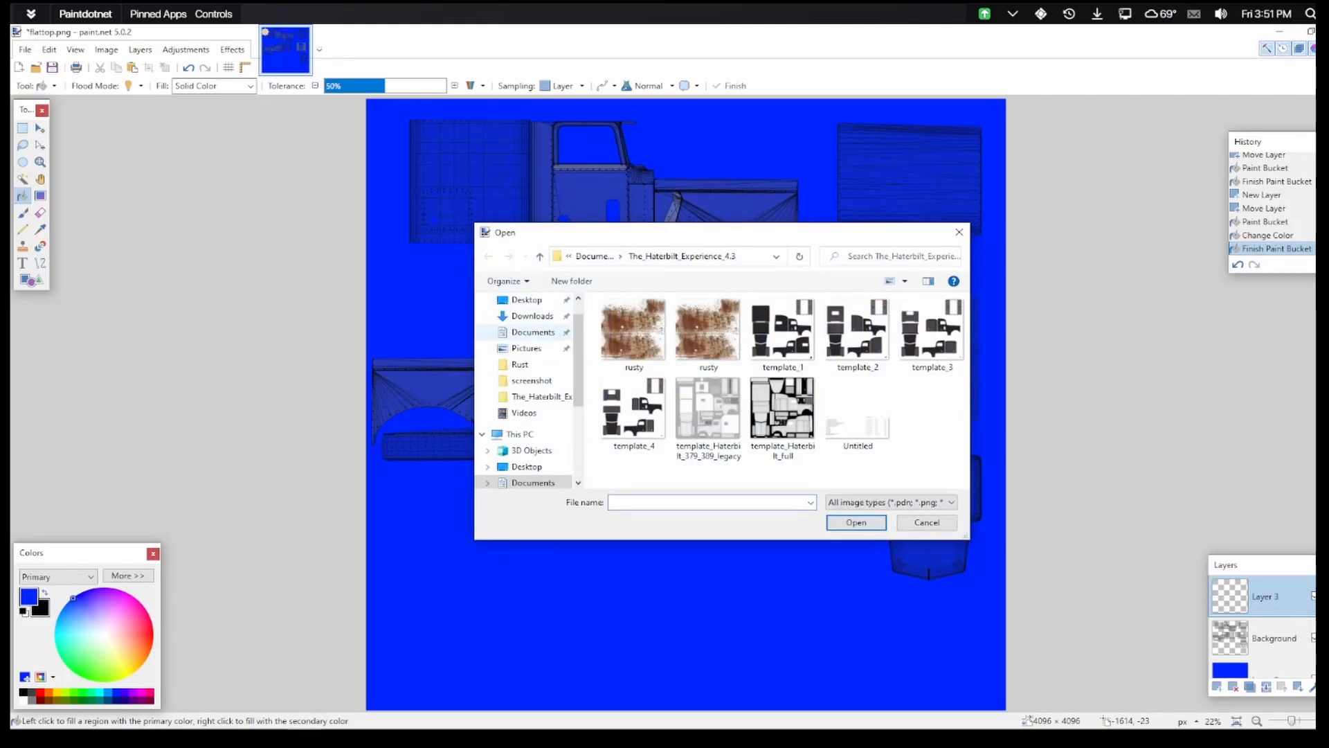
{"action": "left_click", "coordinate": [533, 332]}
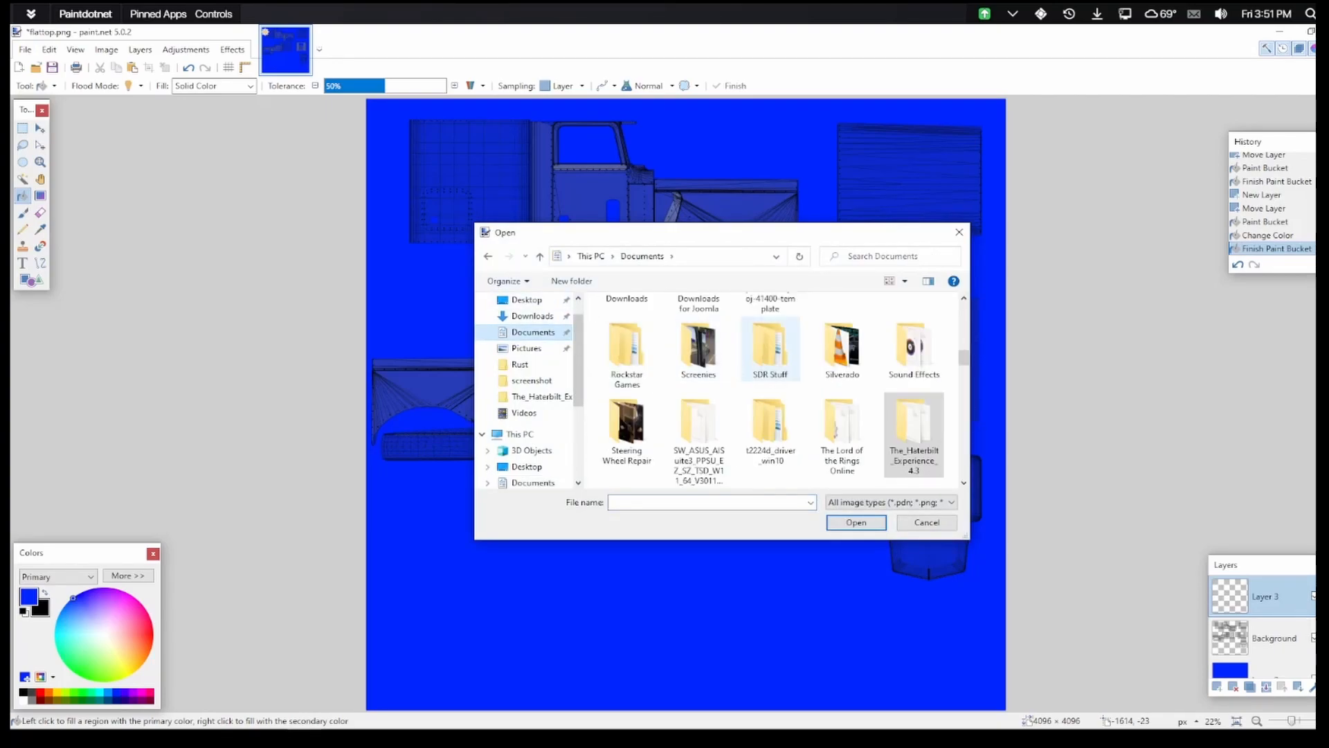
{"action": "scroll", "coordinate": [770, 346], "scroll_direction": "up", "scroll_amount": 2}
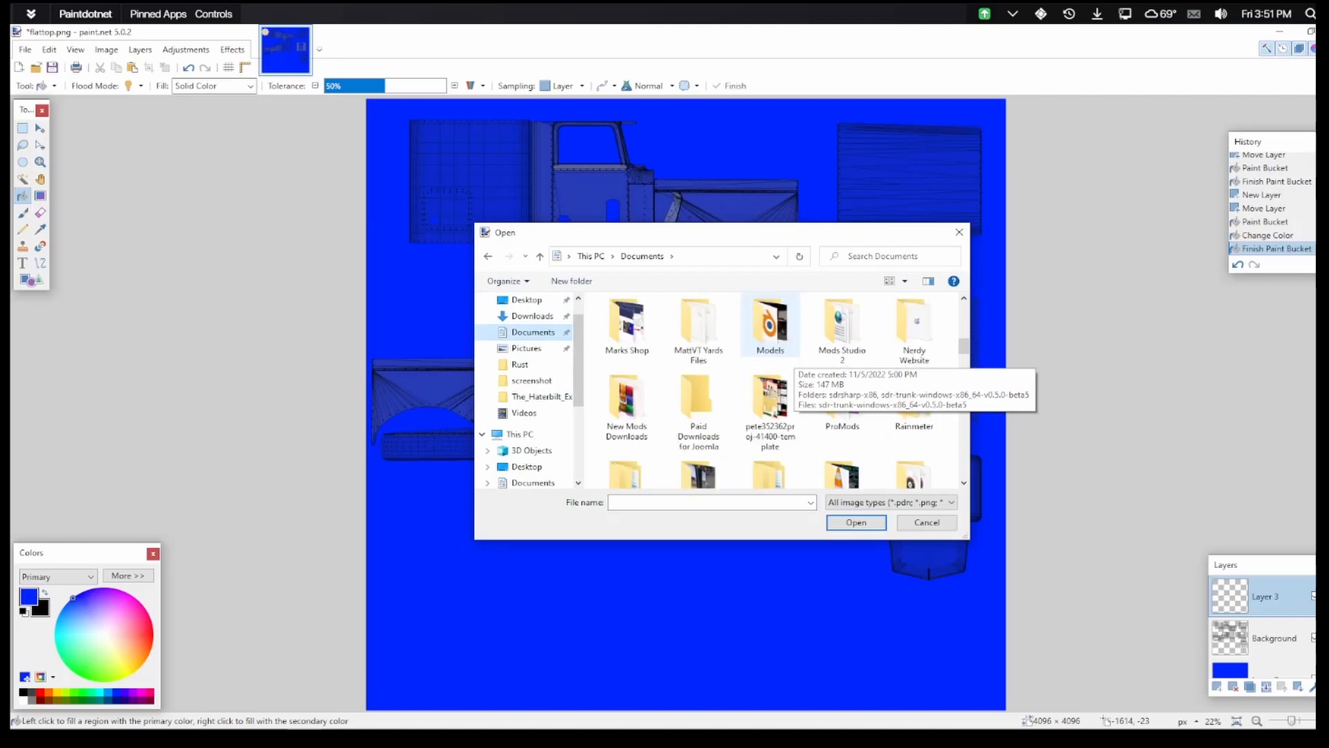
{"action": "scroll", "coordinate": [770, 326], "scroll_direction": "up", "scroll_amount": 2}
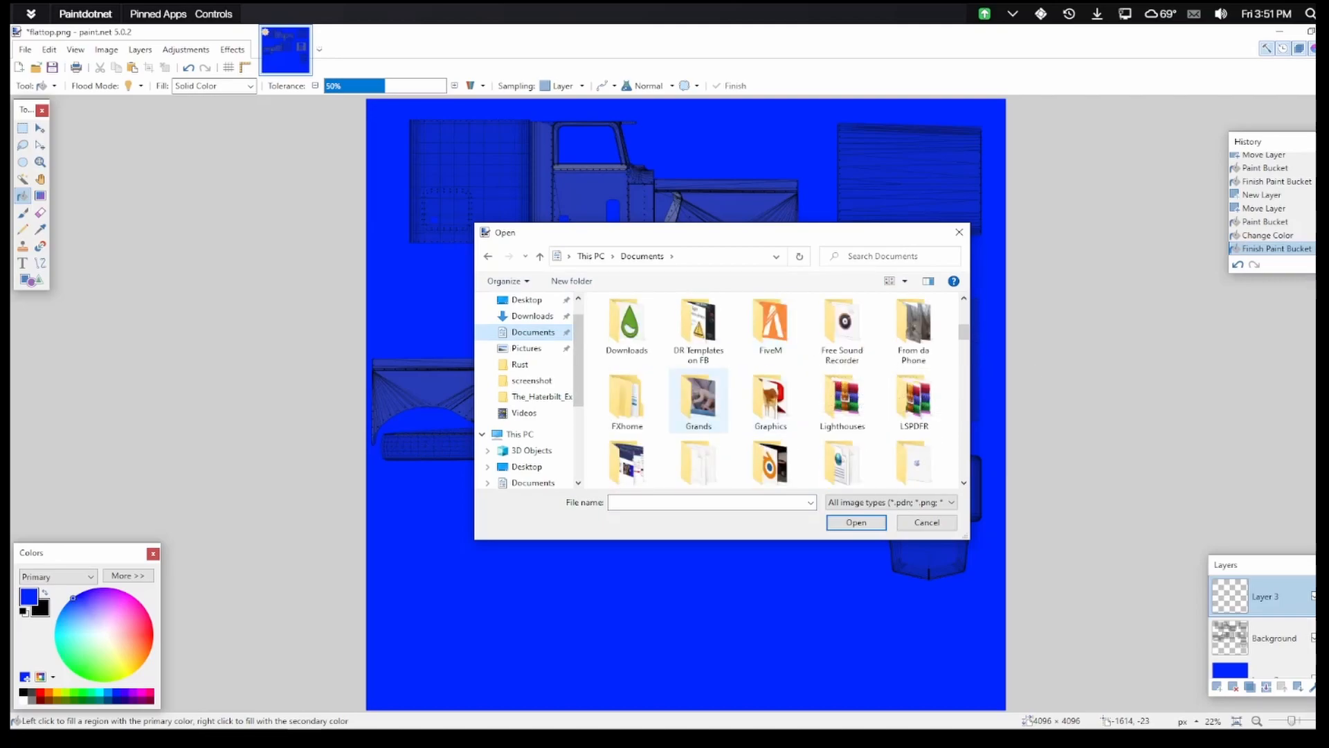
{"action": "double_click", "coordinate": [754, 401]}
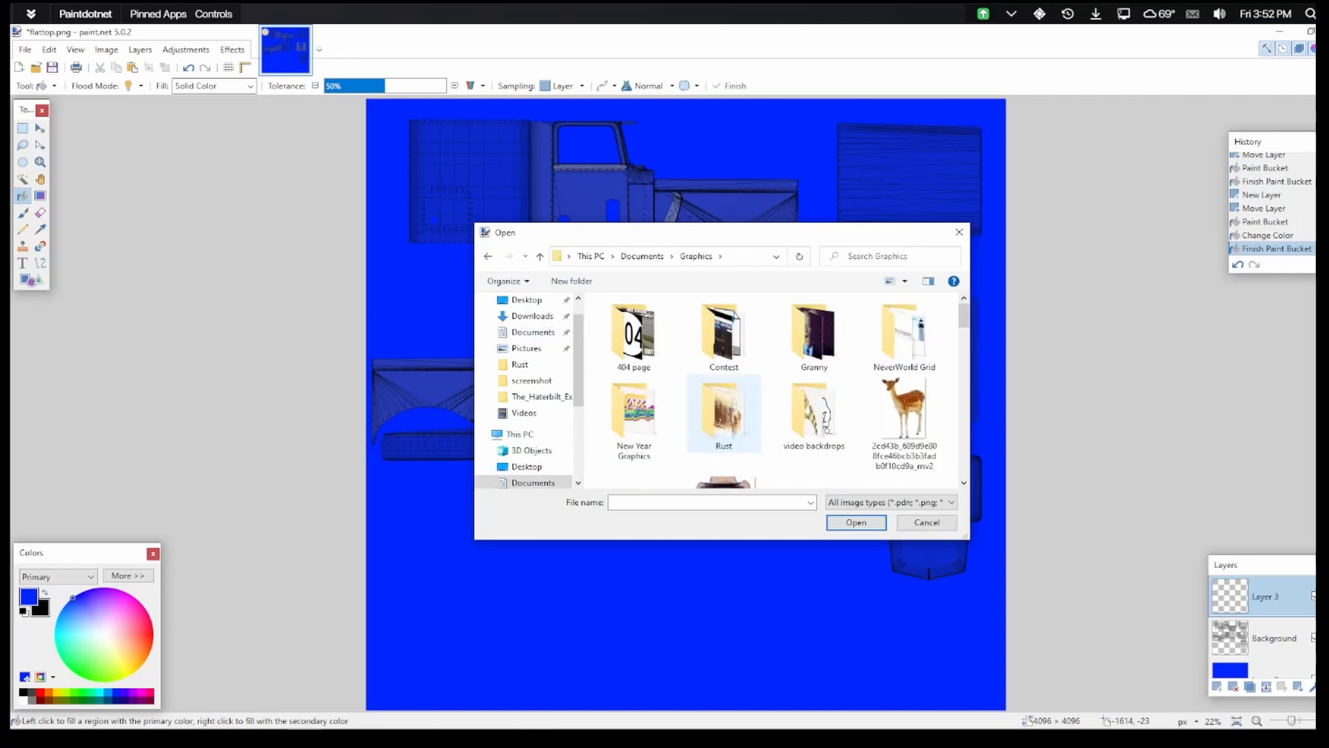
{"action": "scroll", "coordinate": [785, 390], "scroll_direction": "down", "scroll_amount": 2}
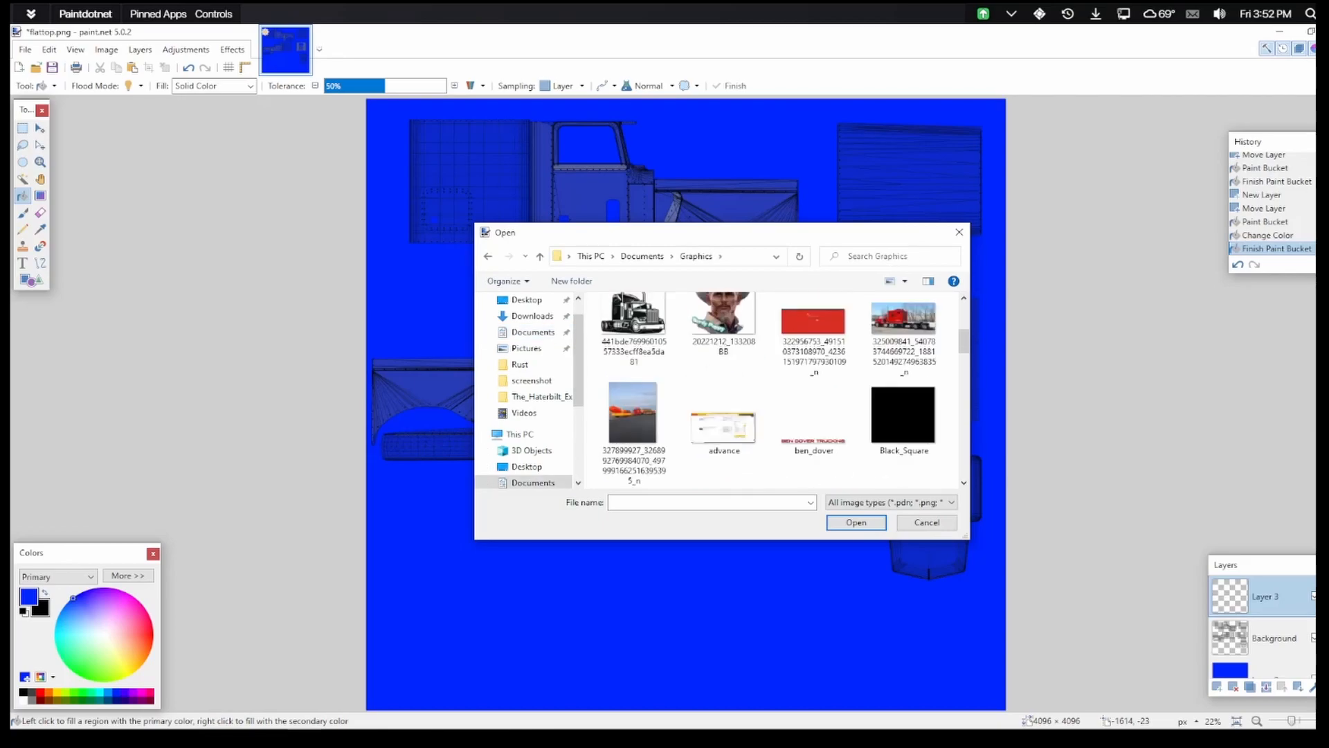
{"action": "left_click", "coordinate": [814, 416]}
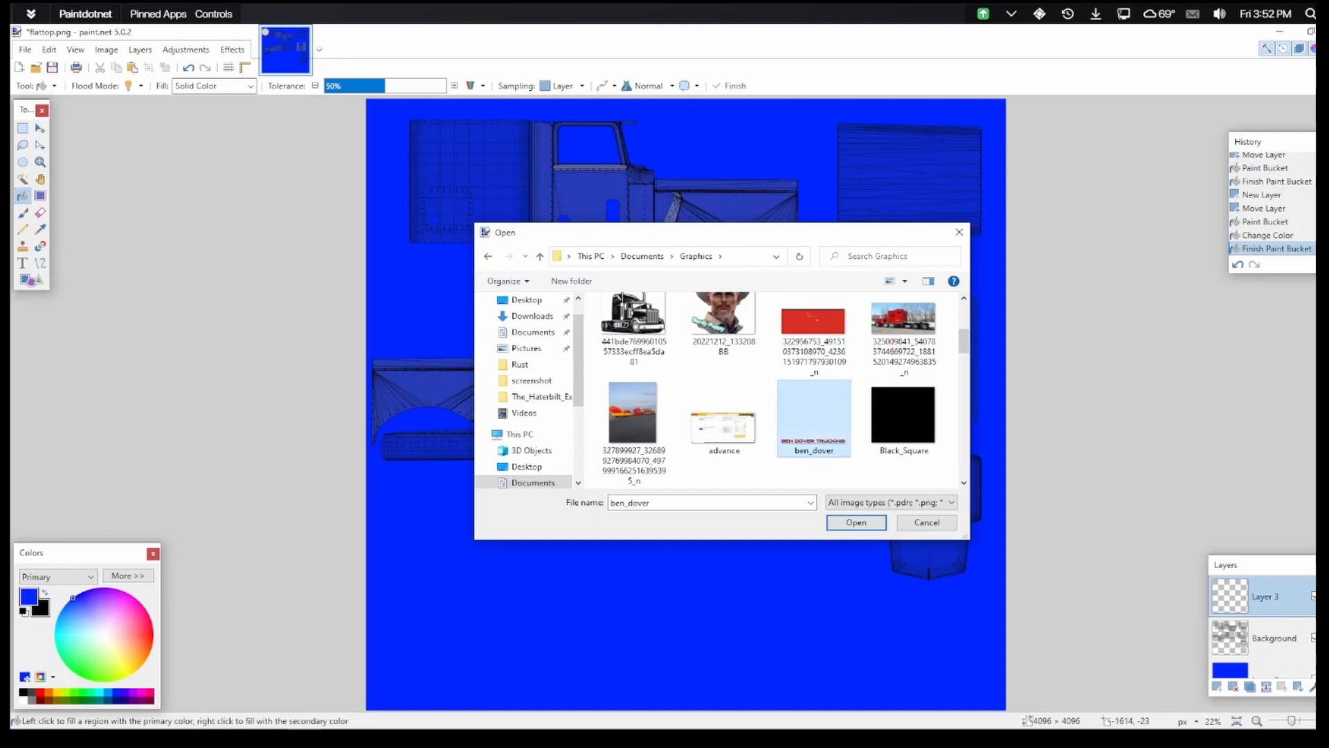
{"action": "left_click", "coordinate": [856, 522]}
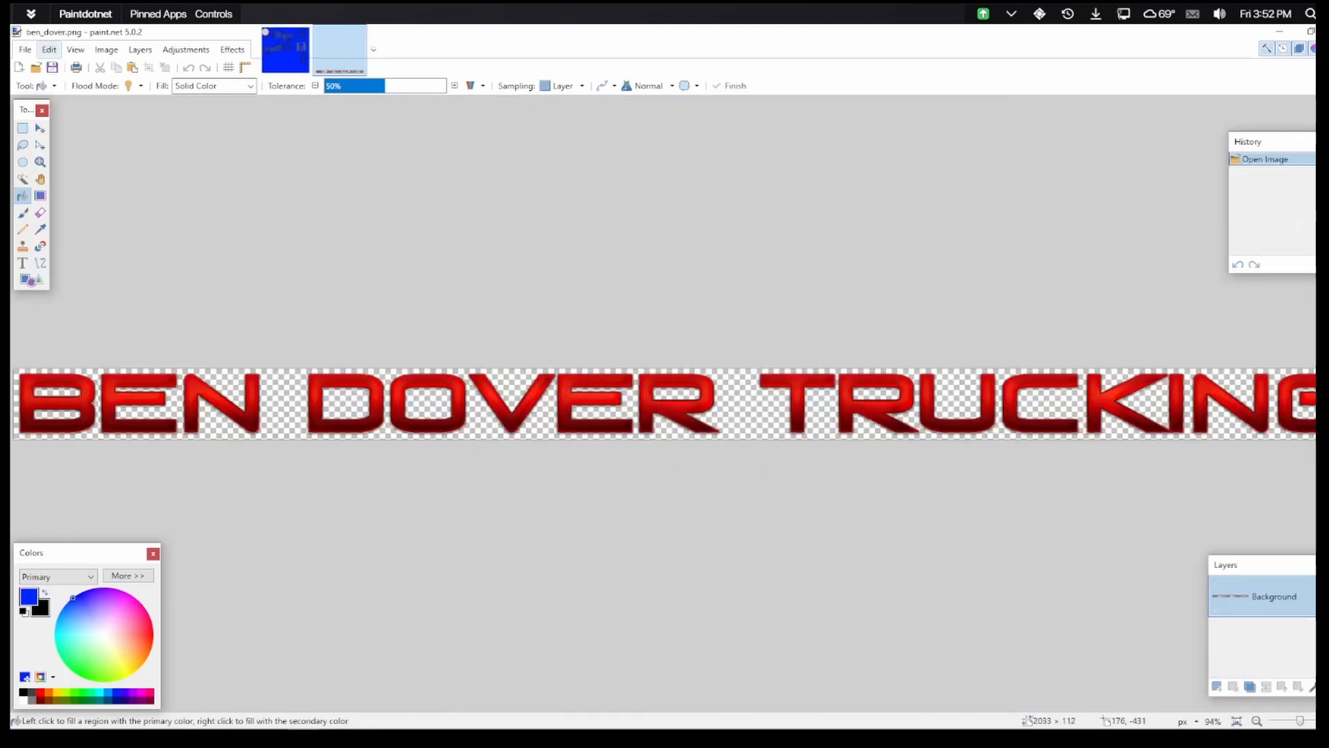
Copy the entire ben_dover logo and paste it into the flattop template on Layer 3
{"action": "left_click", "coordinate": [48, 49]}
{"action": "left_click", "coordinate": [77, 290]}
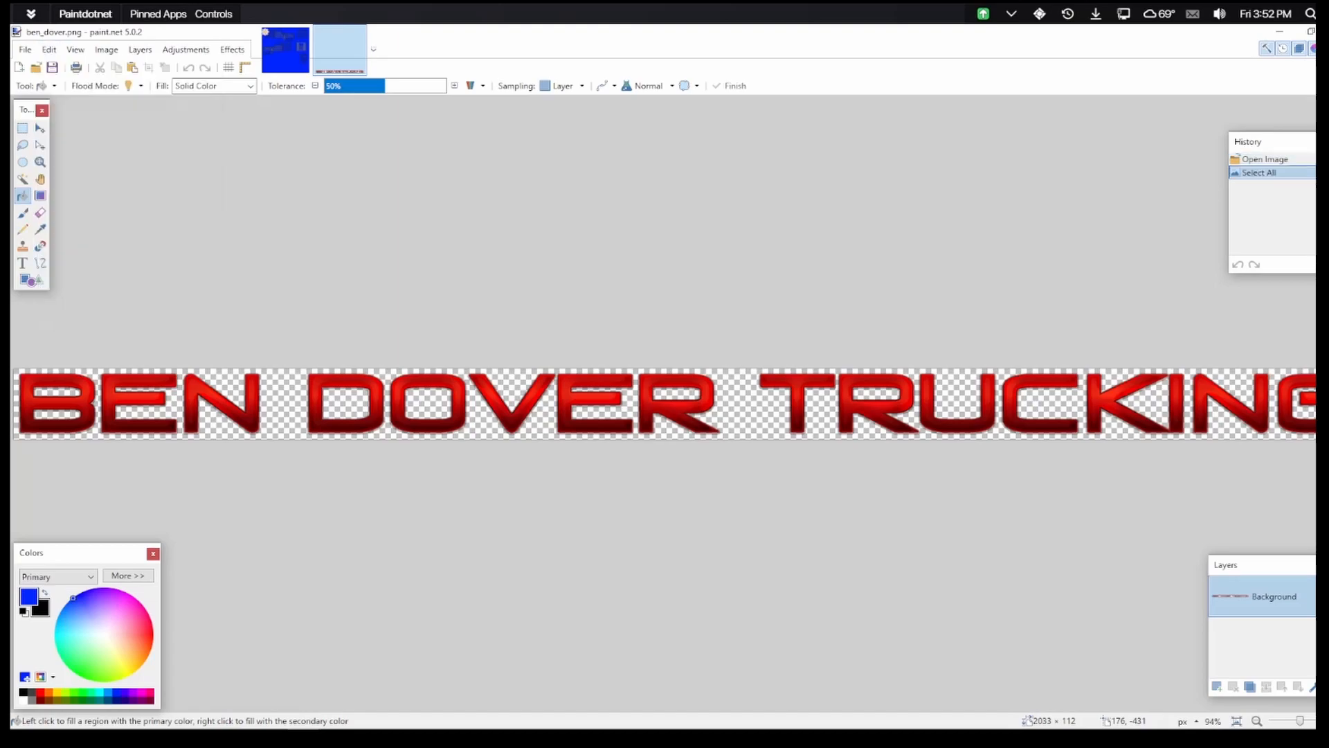
{"action": "left_click", "coordinate": [49, 49]}
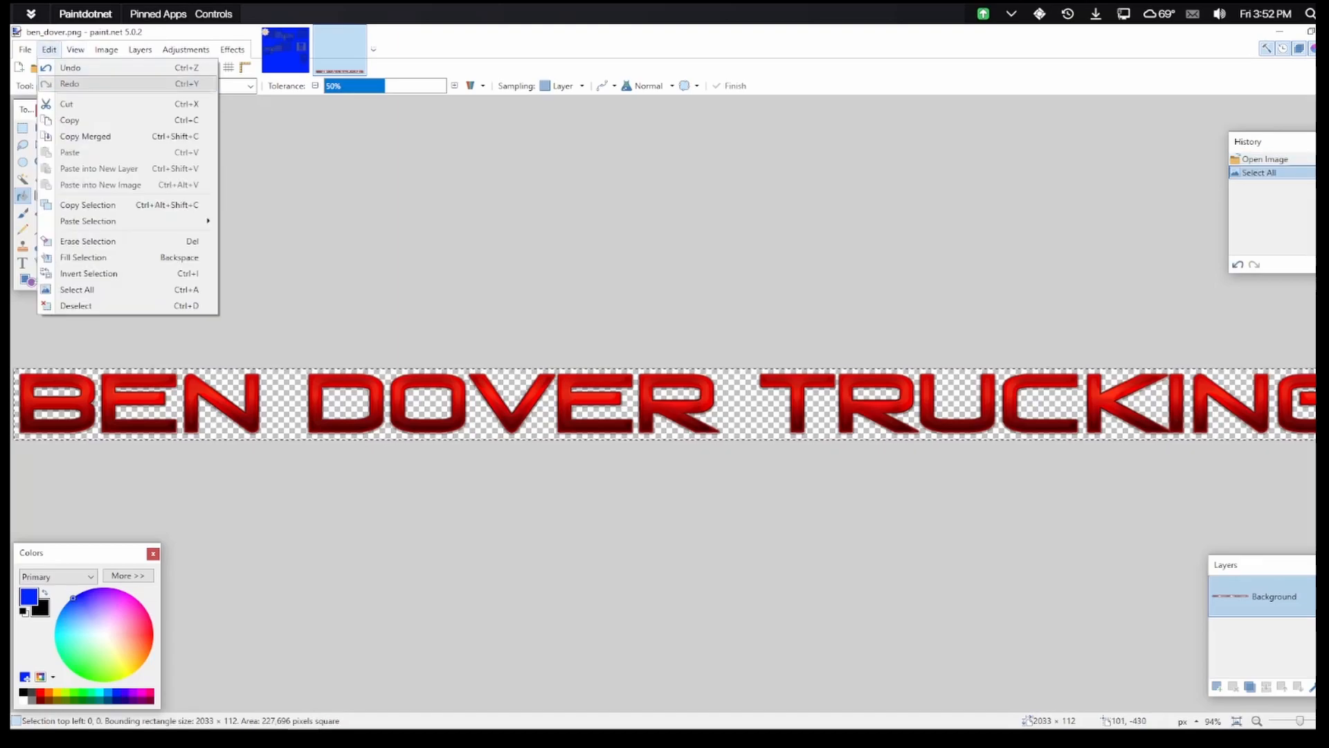
{"action": "left_click", "coordinate": [66, 117]}
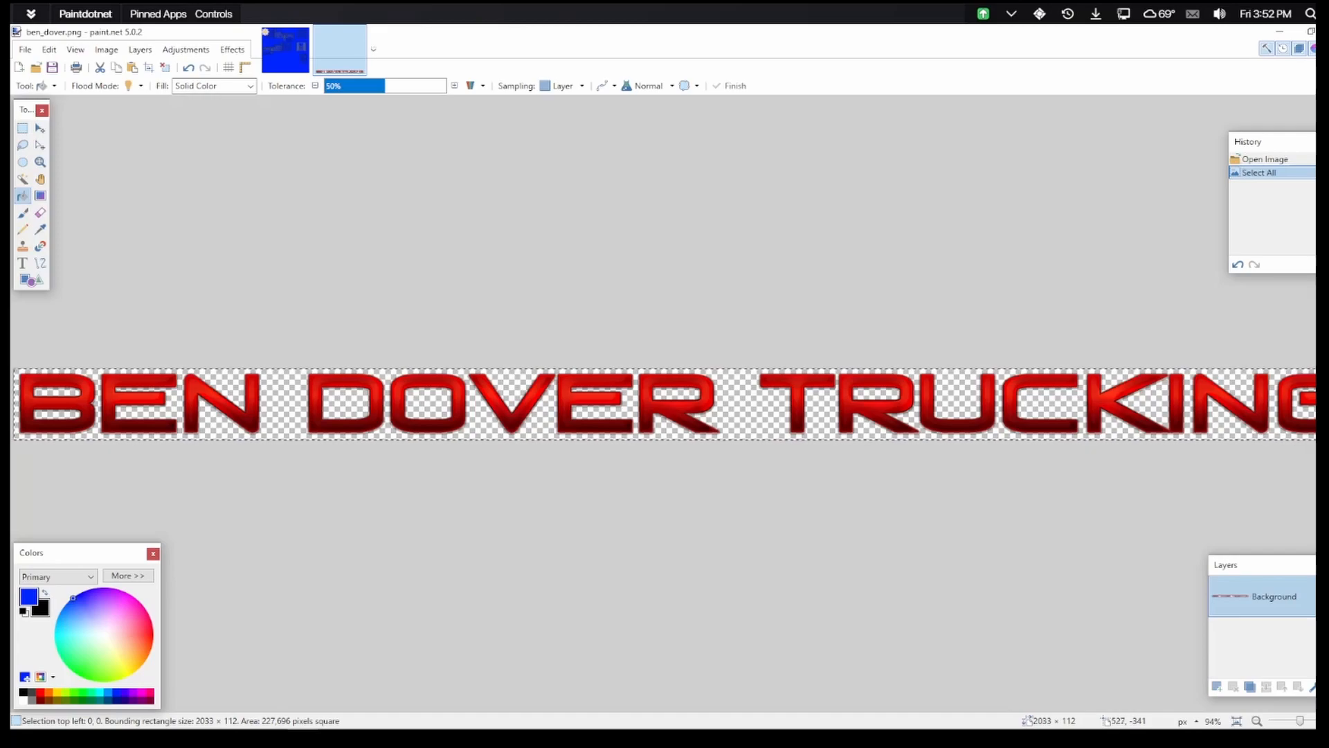
{"action": "left_click", "coordinate": [285, 50]}
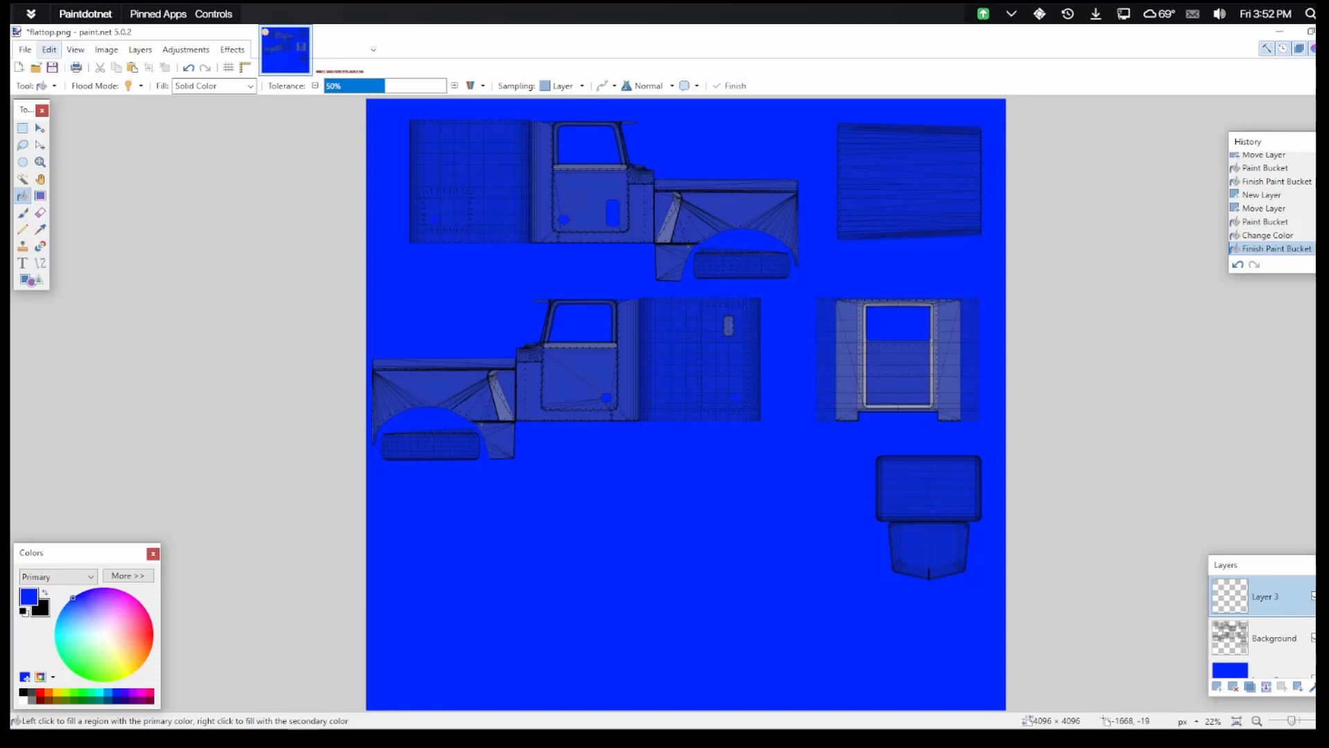
{"action": "left_click", "coordinate": [49, 49]}
{"action": "left_click", "coordinate": [70, 153]}
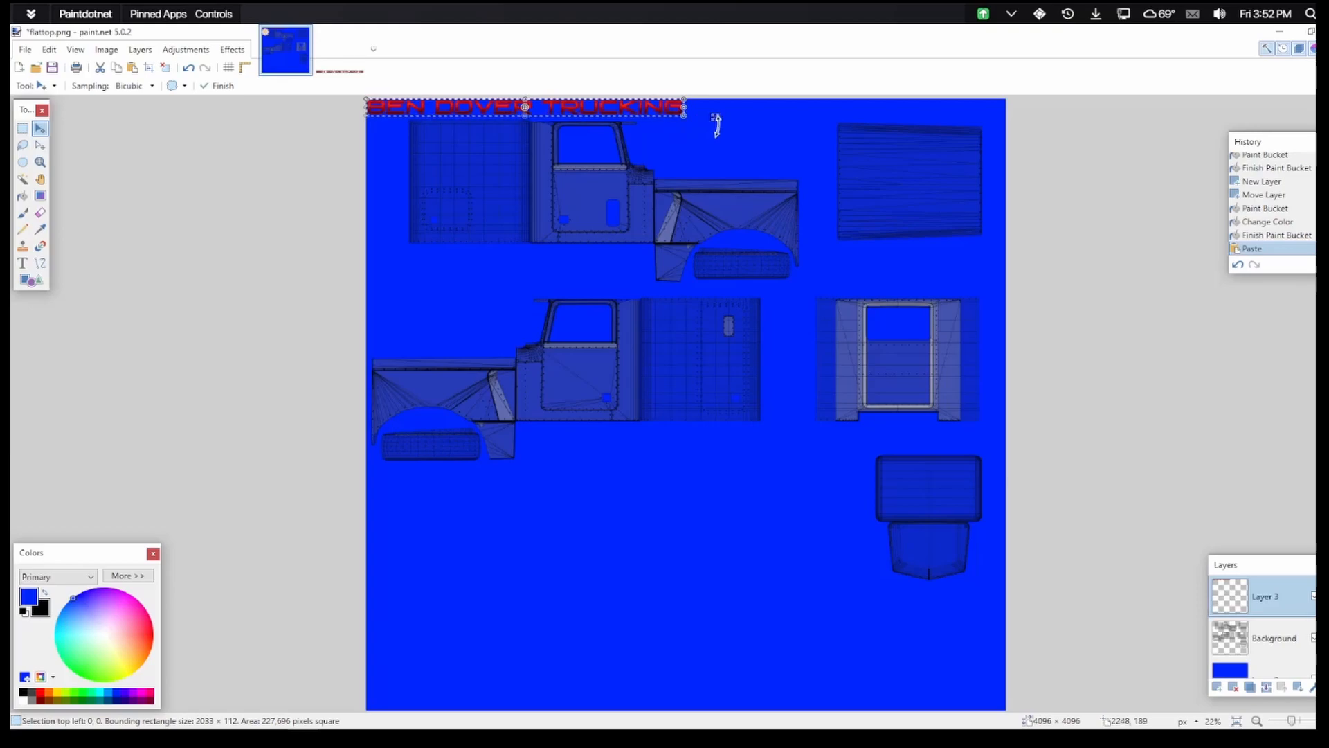
Move the pasted logo onto the door of the lower cab side view and shrink it to about 437 × 74 pixels
{"action": "left_click_drag", "start_coordinate": [715, 117], "coordinate": [651, 379]}
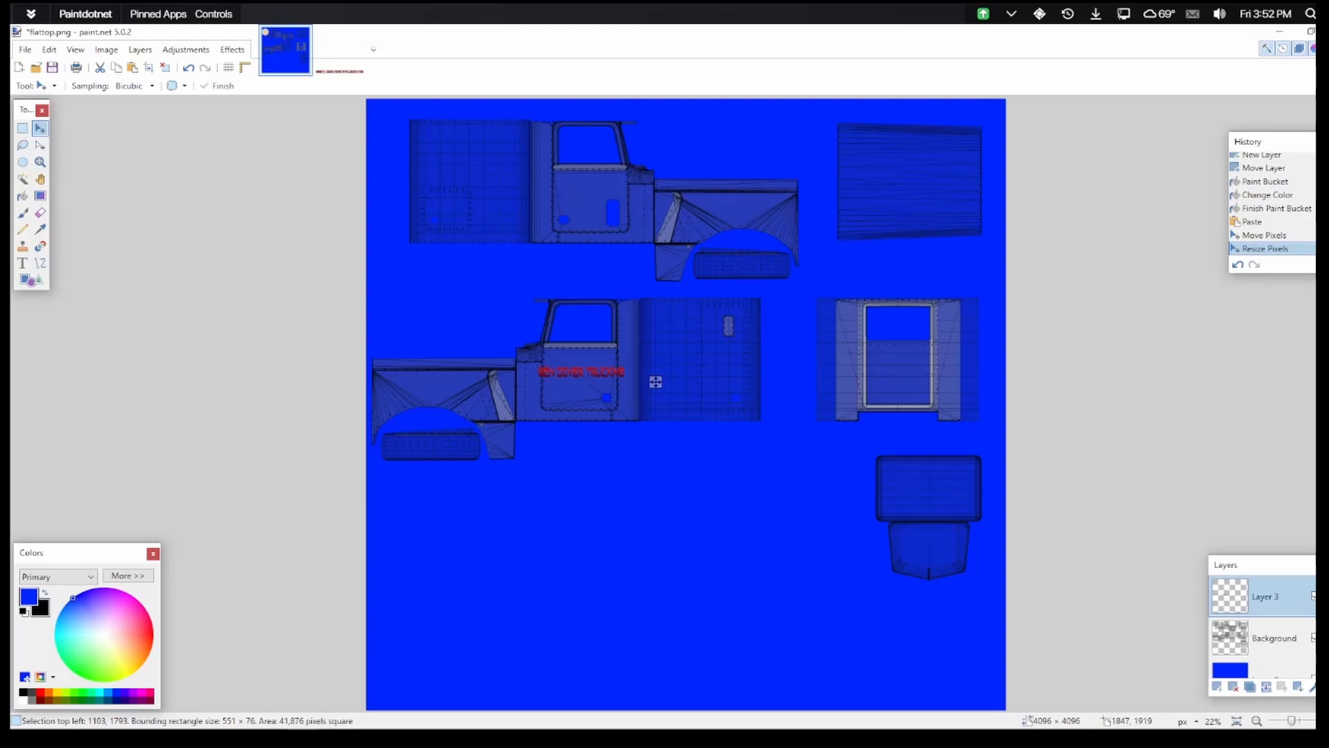
{"action": "left_click", "coordinate": [664, 381]}
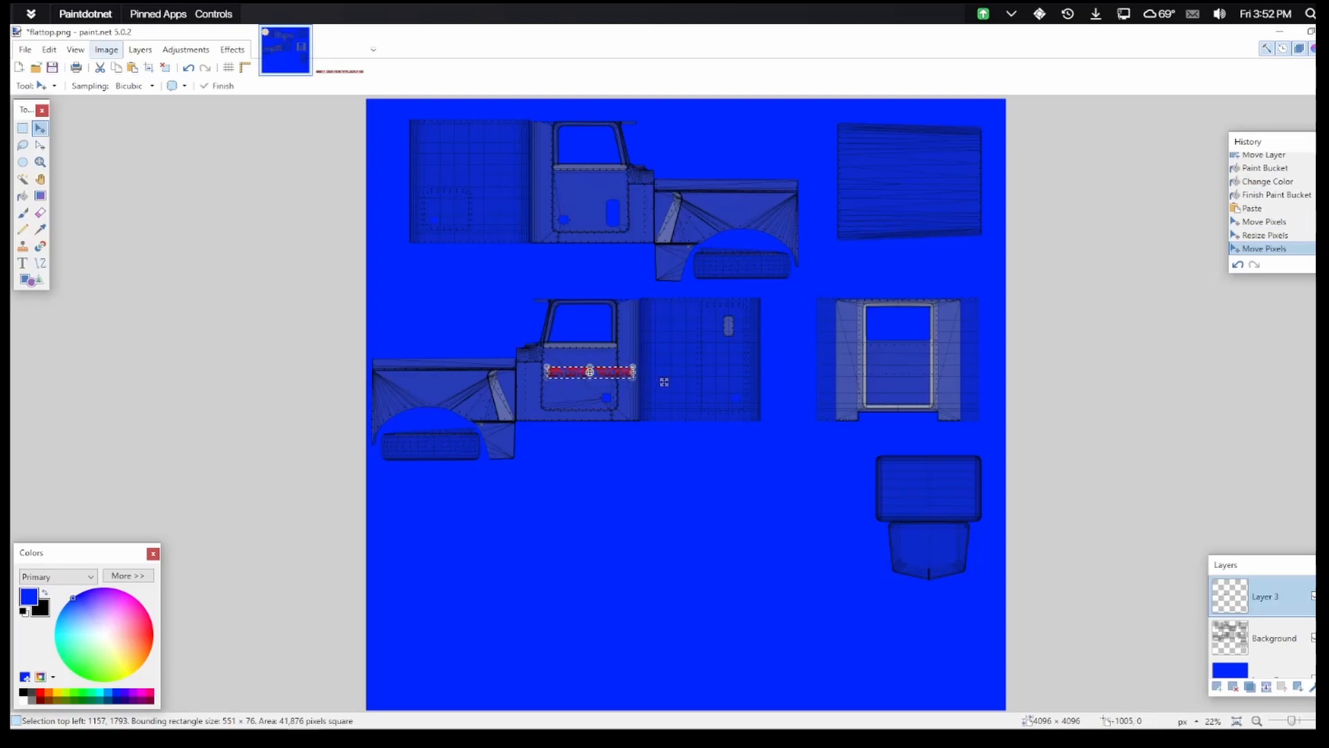
{"action": "left_click", "coordinate": [75, 49]}
{"action": "left_click", "coordinate": [101, 68]}
{"action": "left_click", "coordinate": [75, 50]}
{"action": "left_click", "coordinate": [100, 68]}
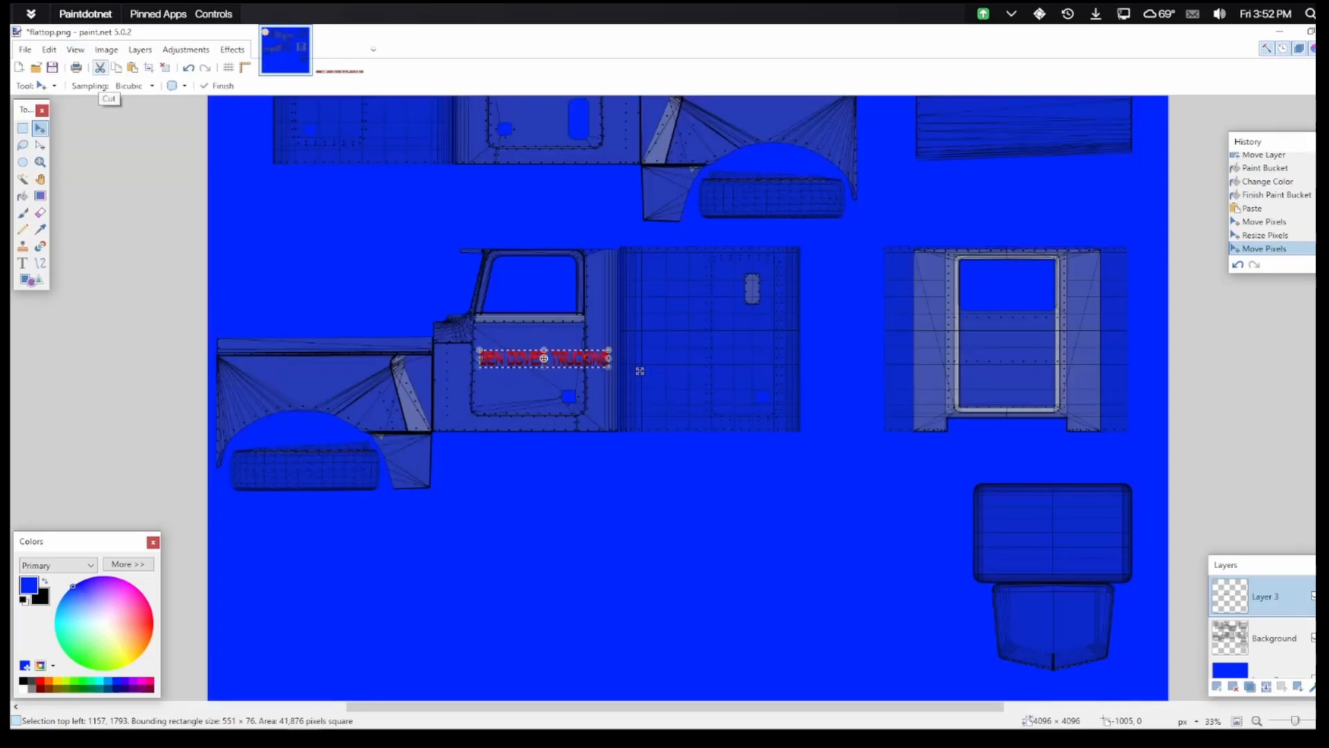
{"action": "left_click", "coordinate": [76, 50]}
{"action": "key", "text": "Return"}
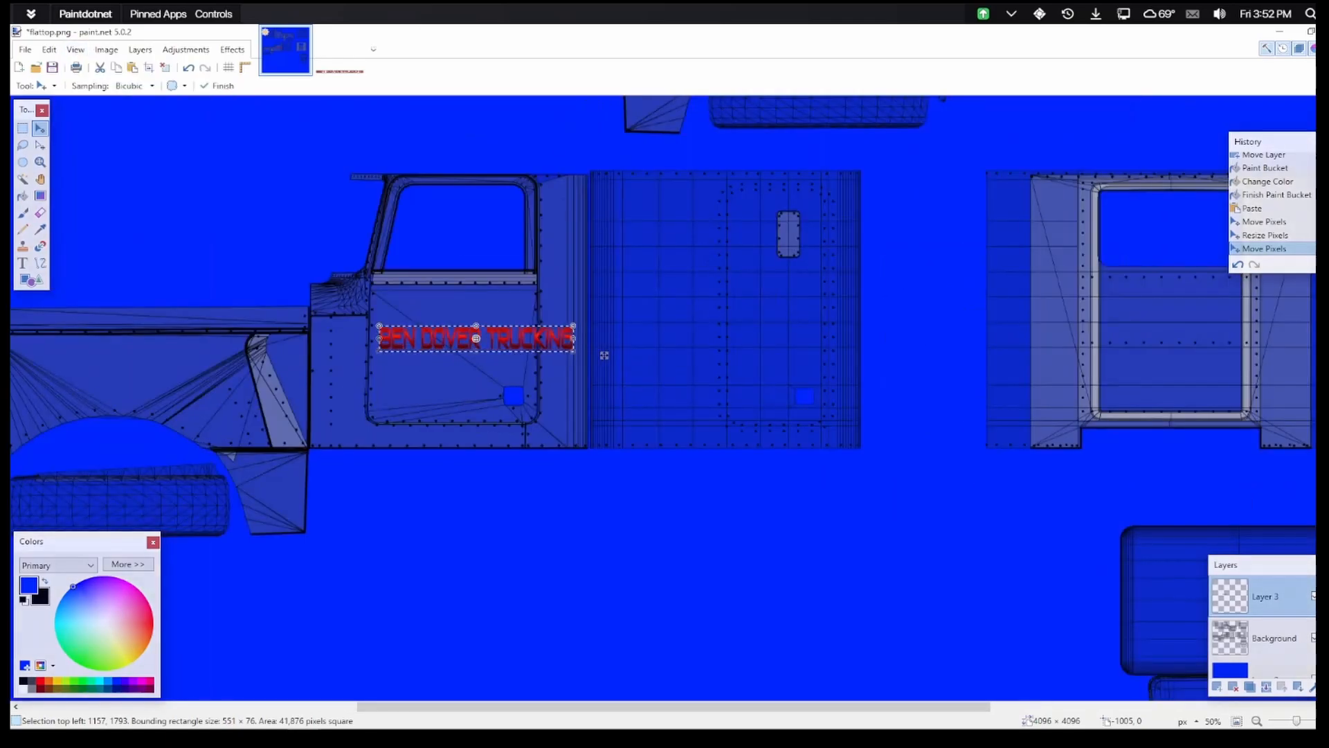
{"action": "left_click_drag", "start_coordinate": [604, 355], "coordinate": [564, 355]}
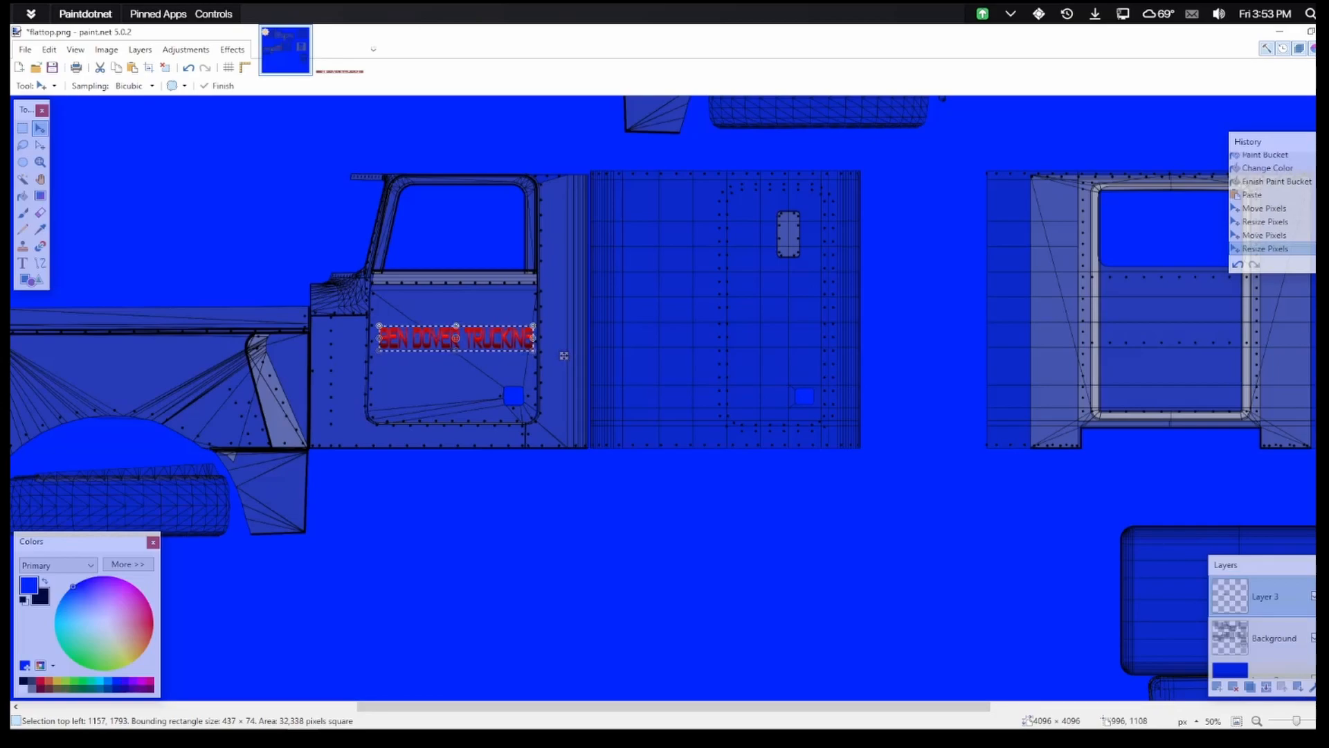
{"action": "left_click", "coordinate": [76, 50]}
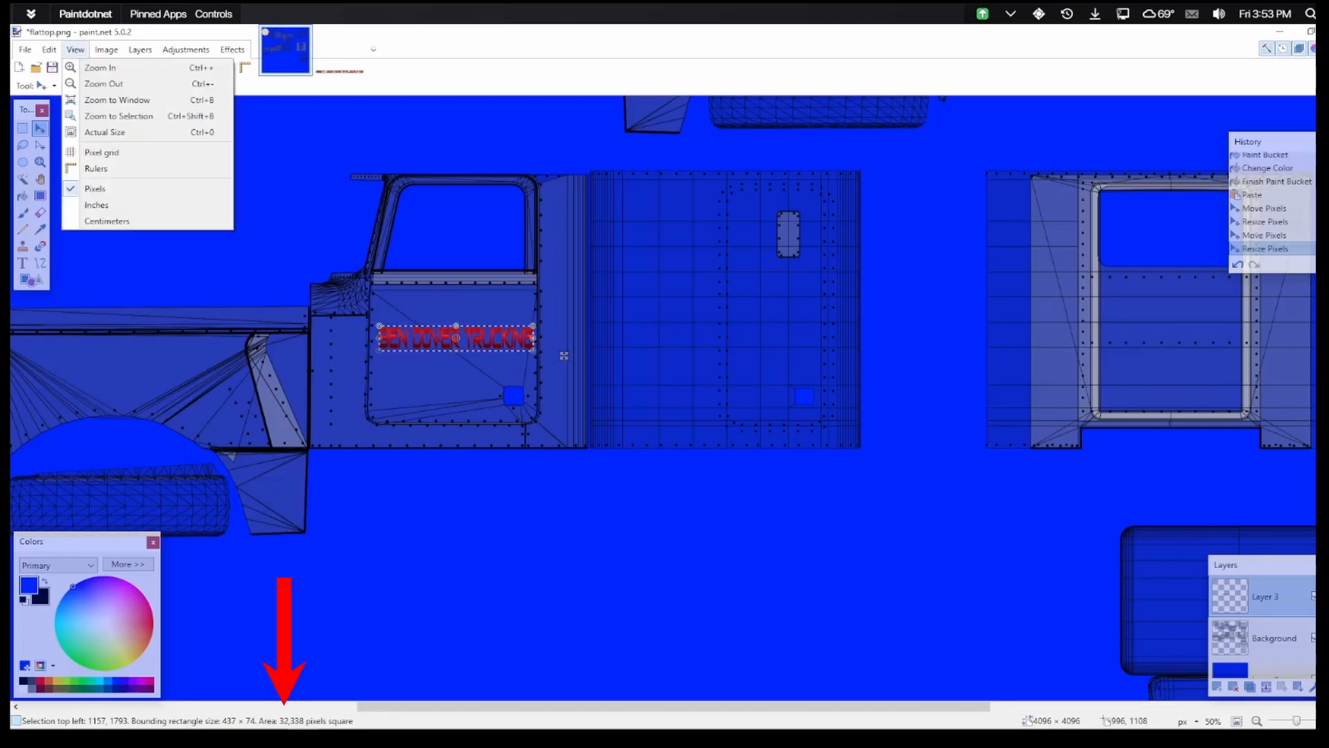
{"action": "left_click", "coordinate": [117, 99]}
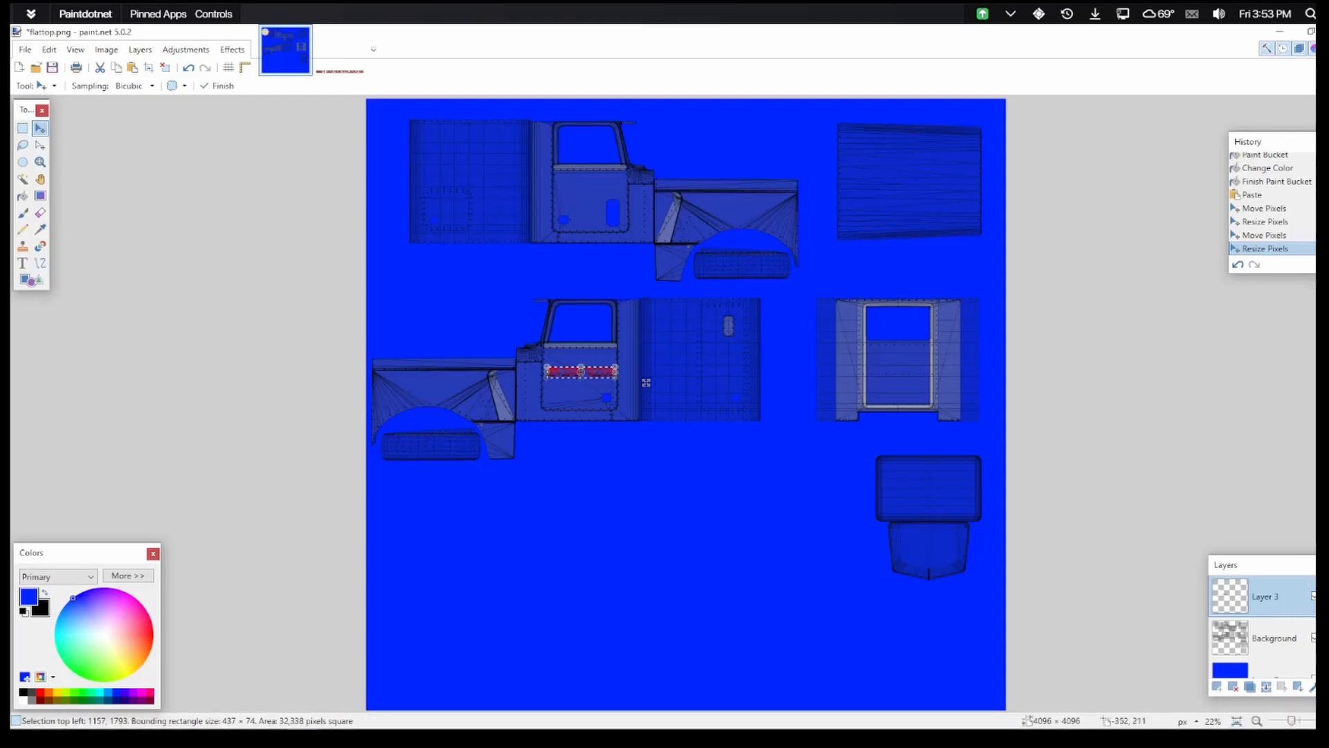
Resize the original ben_dover image to 437 × 74 pixels without maintaining the aspect ratio
{"action": "left_click", "coordinate": [339, 50]}
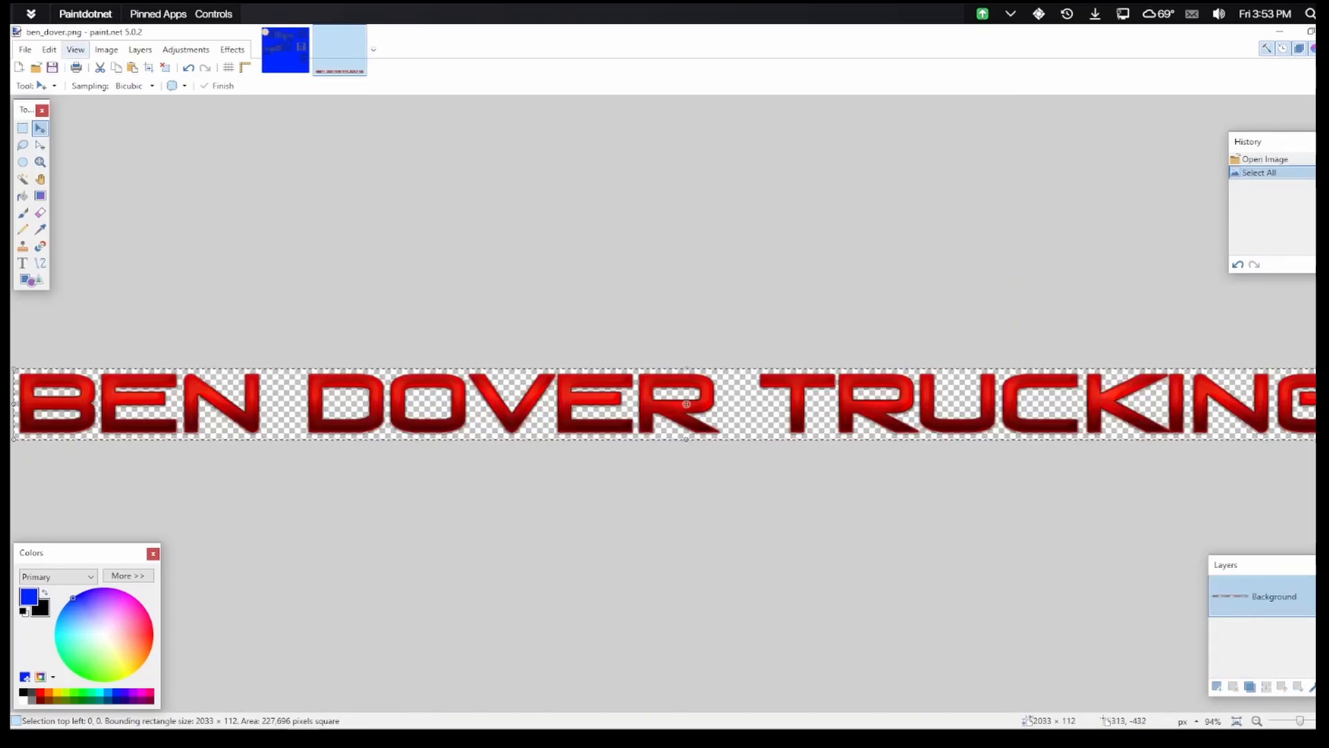
{"action": "left_click", "coordinate": [107, 50]}
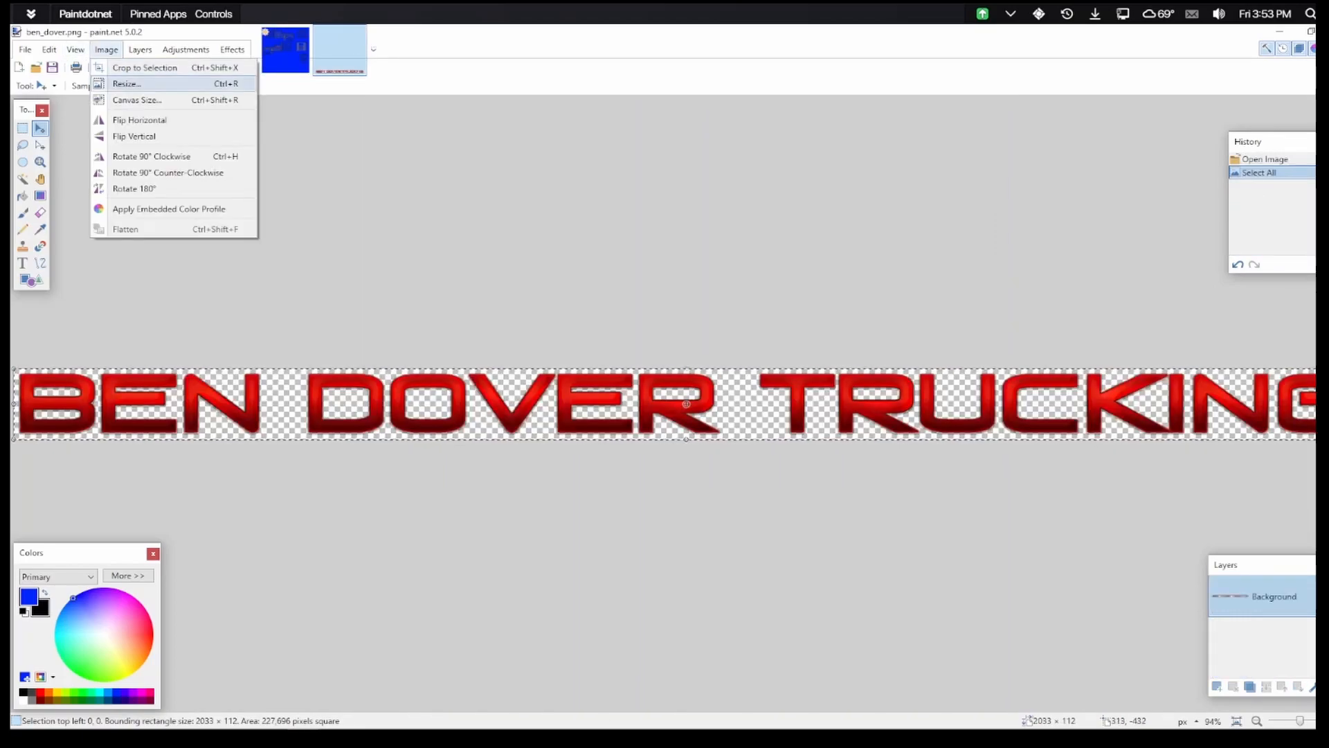
{"action": "left_click", "coordinate": [126, 84]}
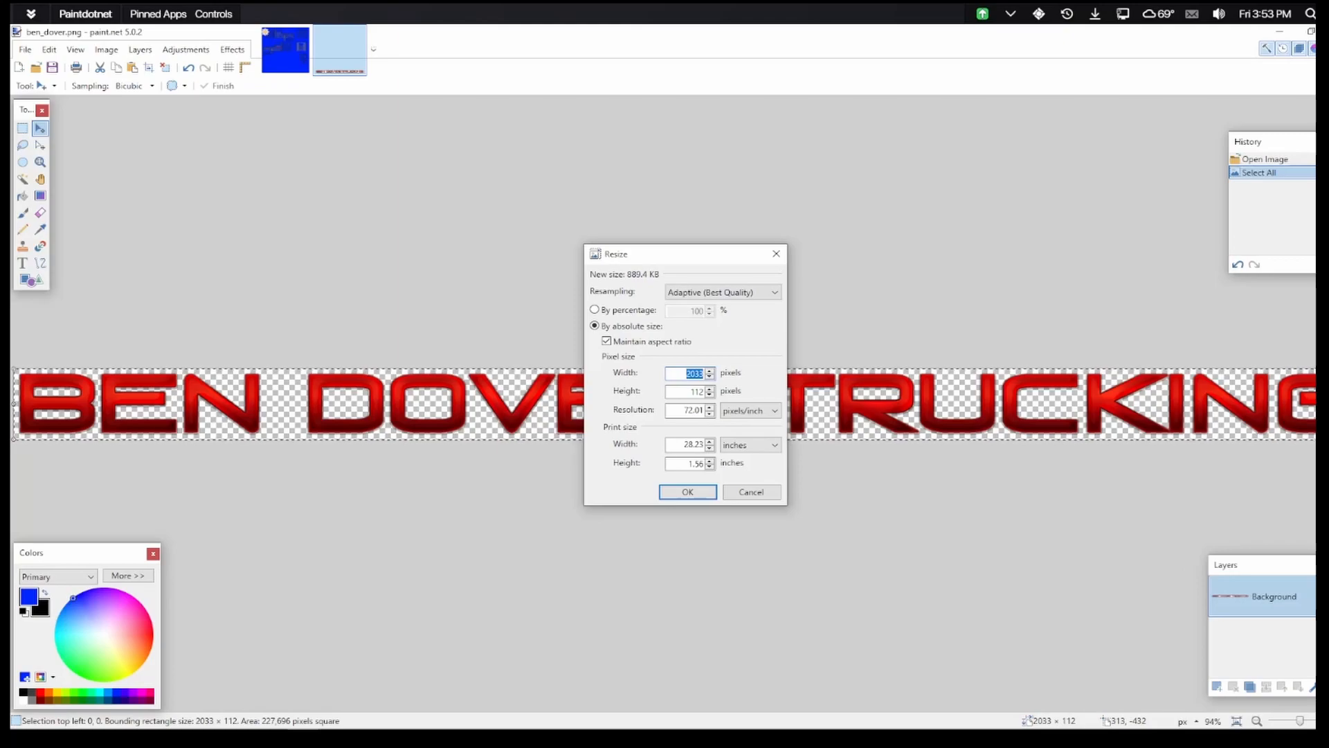
{"action": "type", "text": "437"}
{"action": "left_click", "coordinate": [606, 342]}
{"action": "double_click", "coordinate": [697, 391]}
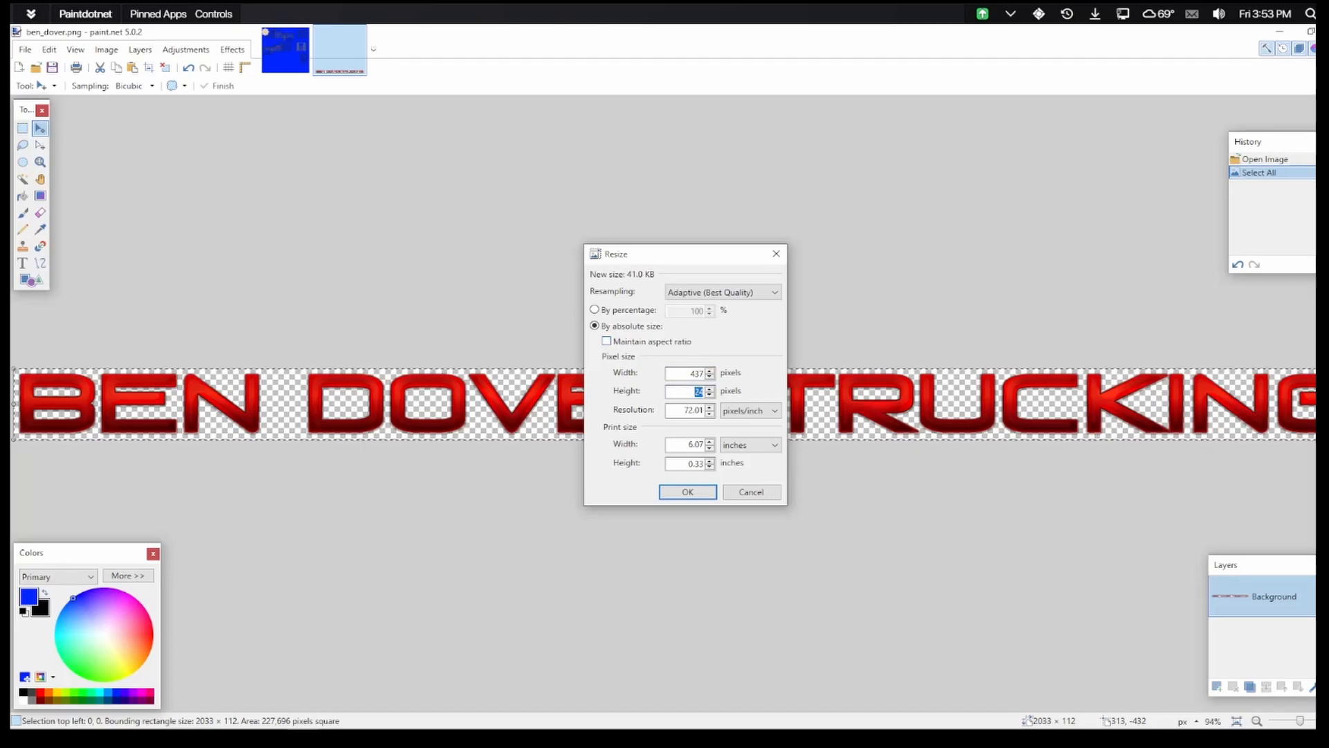
{"action": "type", "text": "74"}
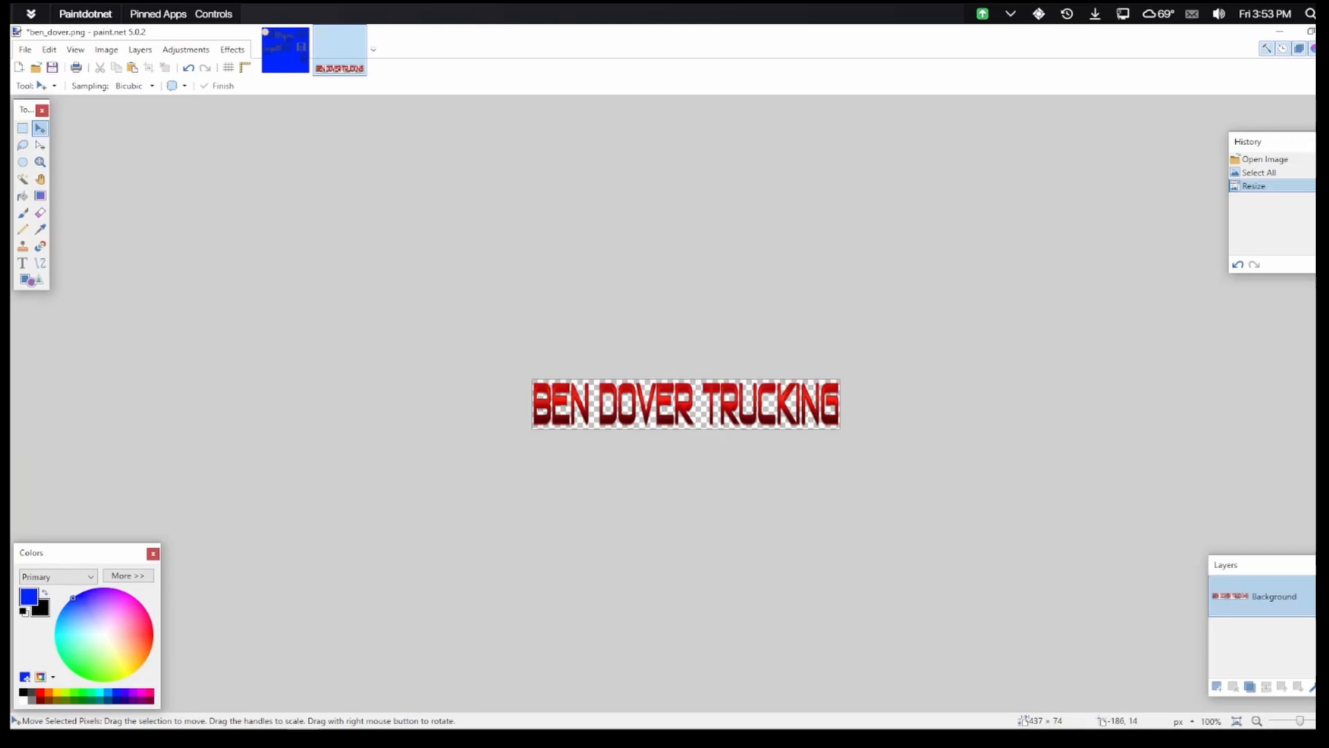
Select the entire resized ben_dover logo and copy it
{"action": "left_click", "coordinate": [49, 49]}
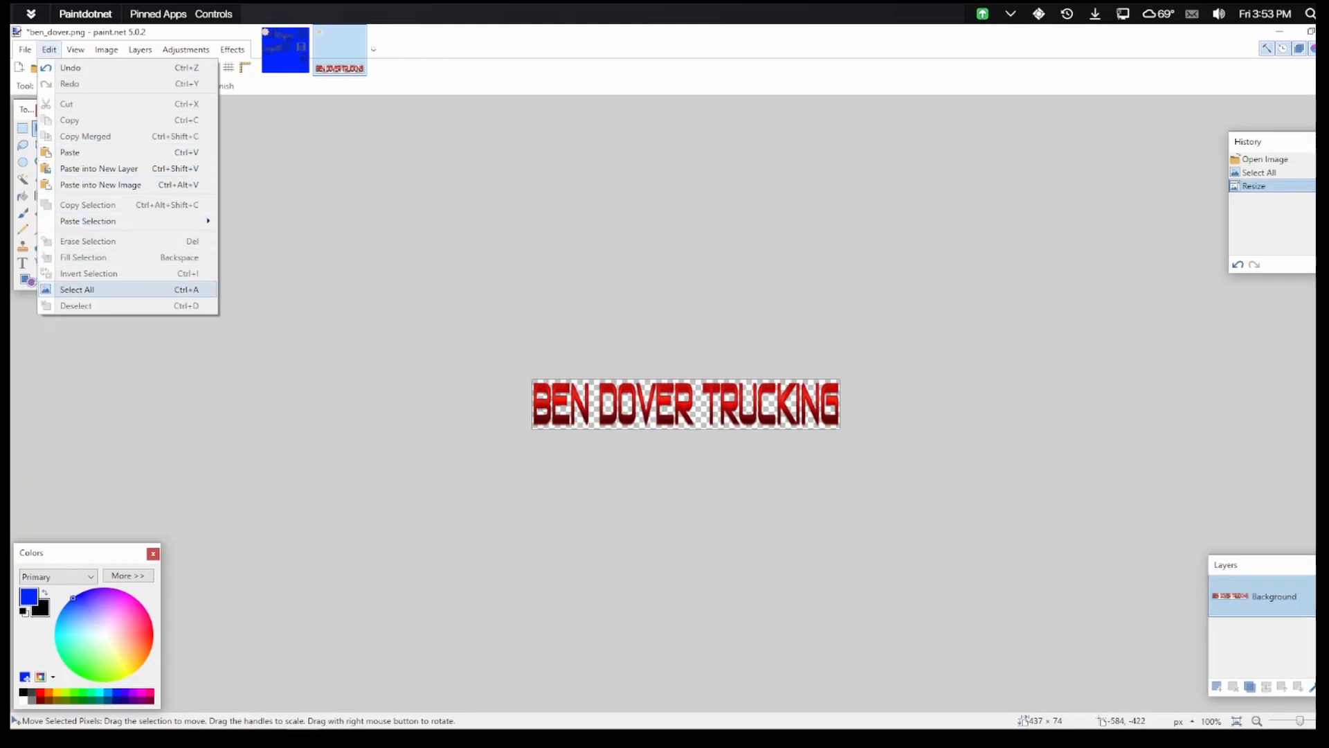
{"action": "left_click", "coordinate": [77, 289]}
{"action": "left_click", "coordinate": [48, 49]}
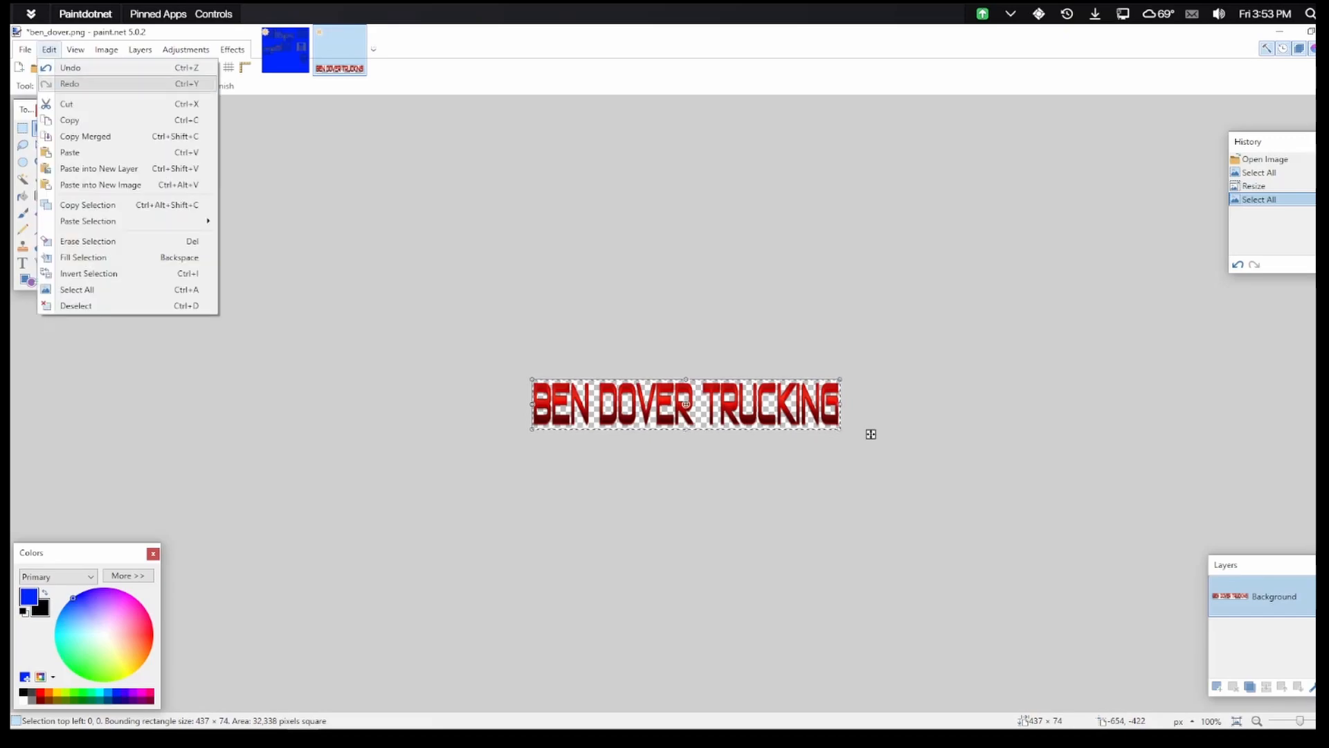
{"action": "left_click", "coordinate": [69, 118]}
Paste the resized logo into the flattop template and place it on the door of the upper cab side view
{"action": "key", "text": "ctrl+Tab"}
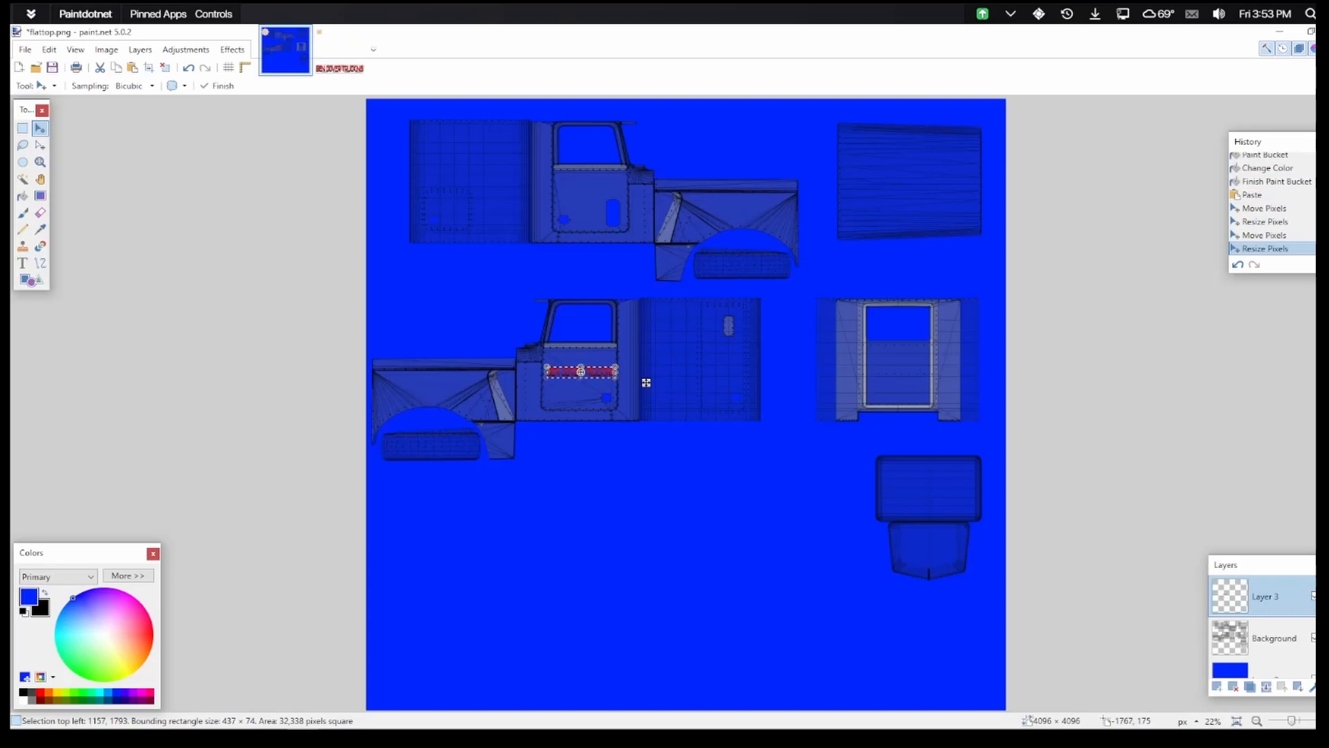
{"action": "key", "text": "alt+e"}
{"action": "key", "text": "Down"}
{"action": "key", "text": "Down"}
{"action": "key", "text": "Down"}
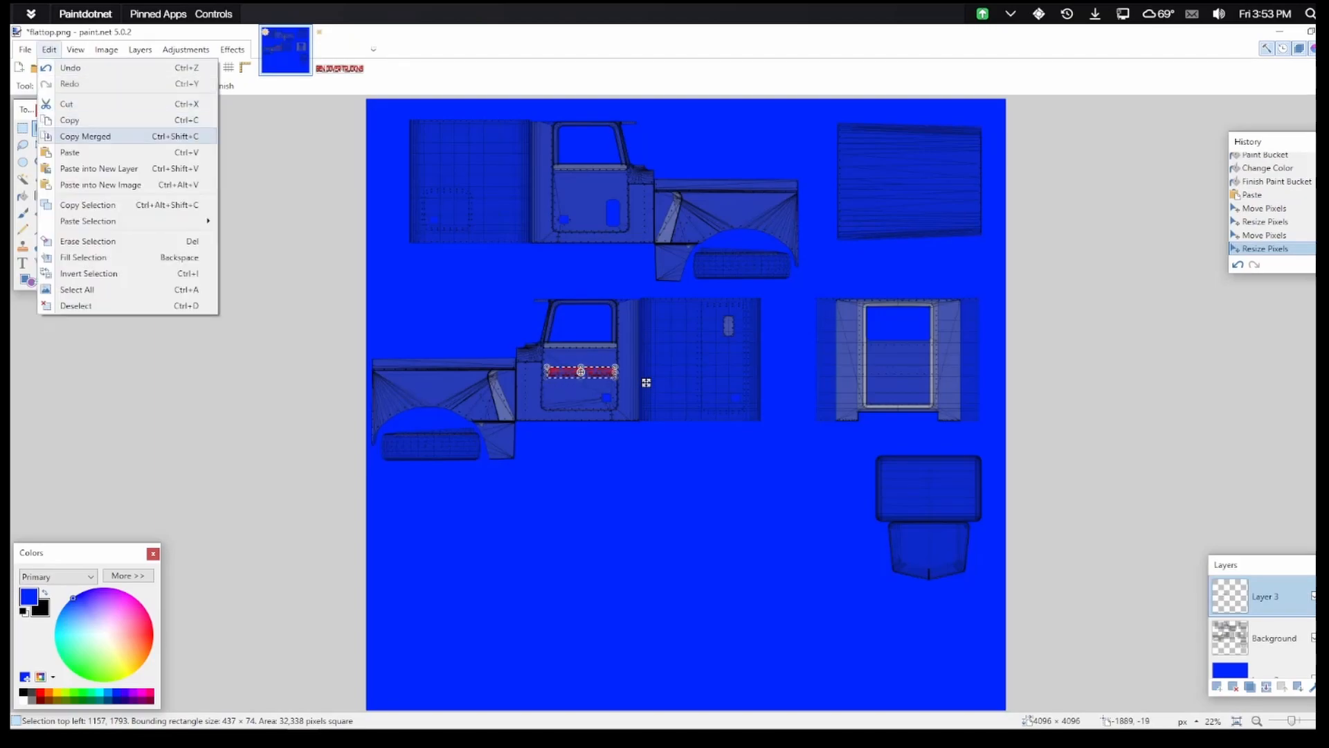
{"action": "key", "text": "Return"}
{"action": "left_click_drag", "start_coordinate": [466, 116], "coordinate": [655, 202]}
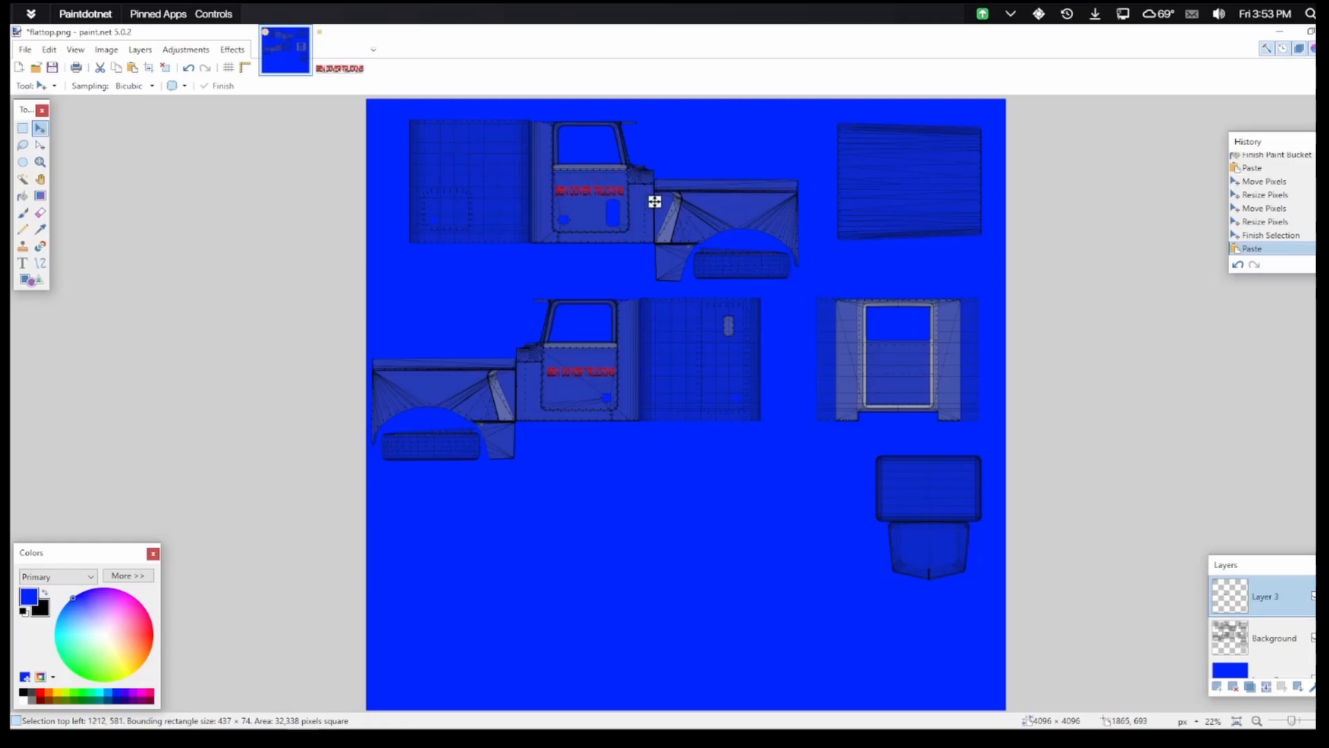
{"action": "left_click_drag", "start_coordinate": [655, 201], "coordinate": [655, 201]}
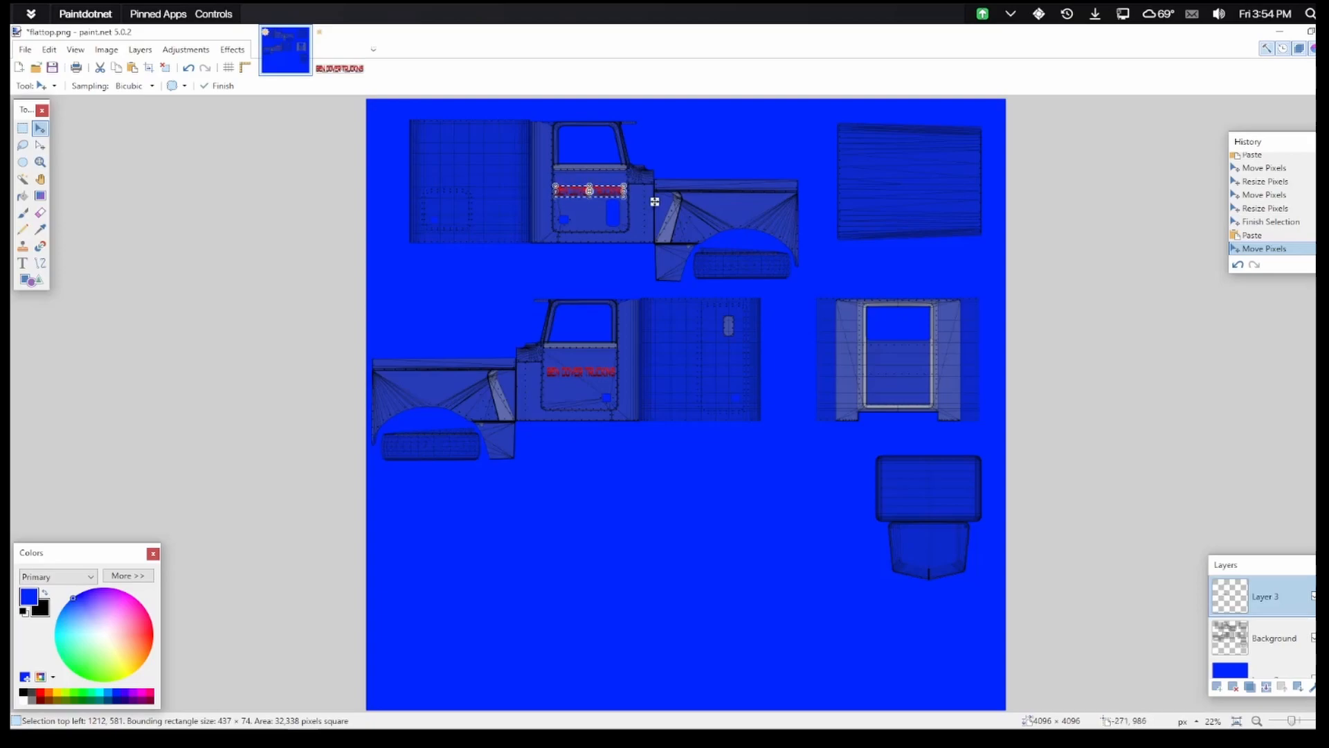
Paste another copy of the logo and move it onto the rear cab panel, across the lower part of its window frame
{"action": "left_click", "coordinate": [49, 50]}
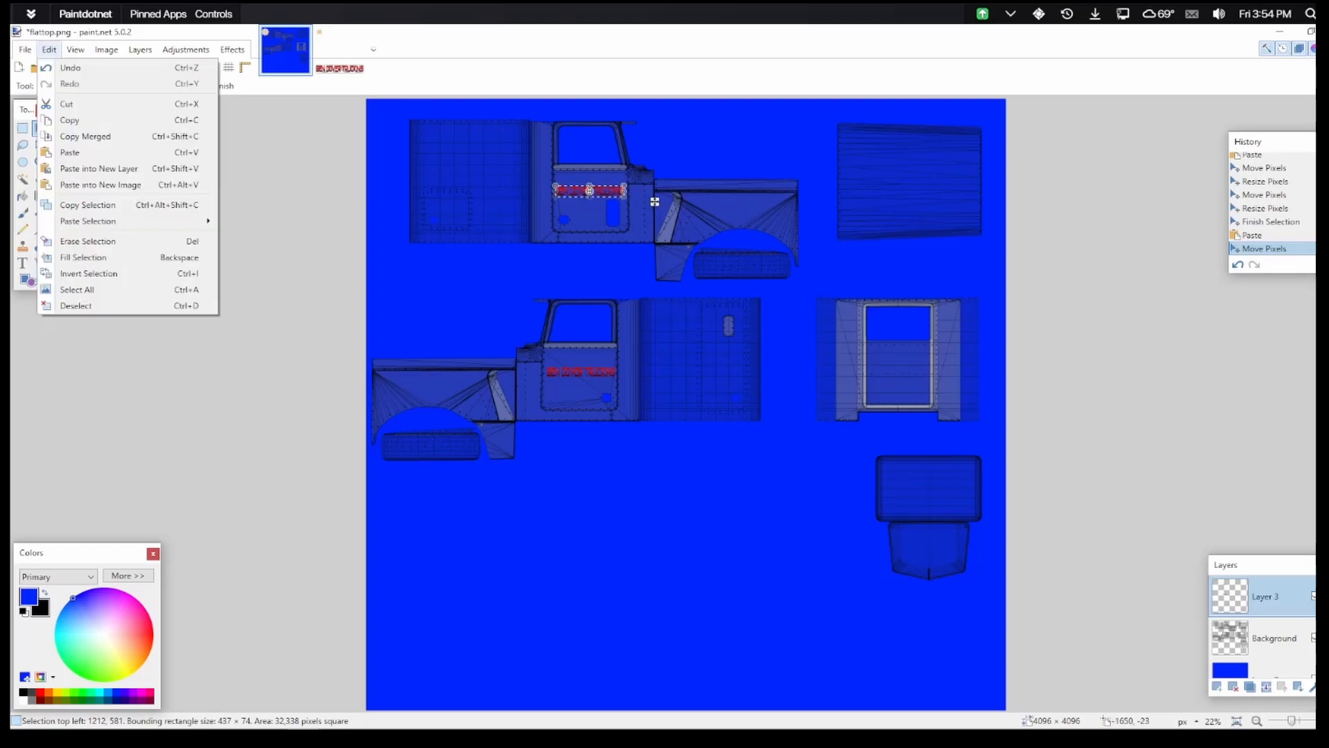
{"action": "left_click", "coordinate": [70, 153]}
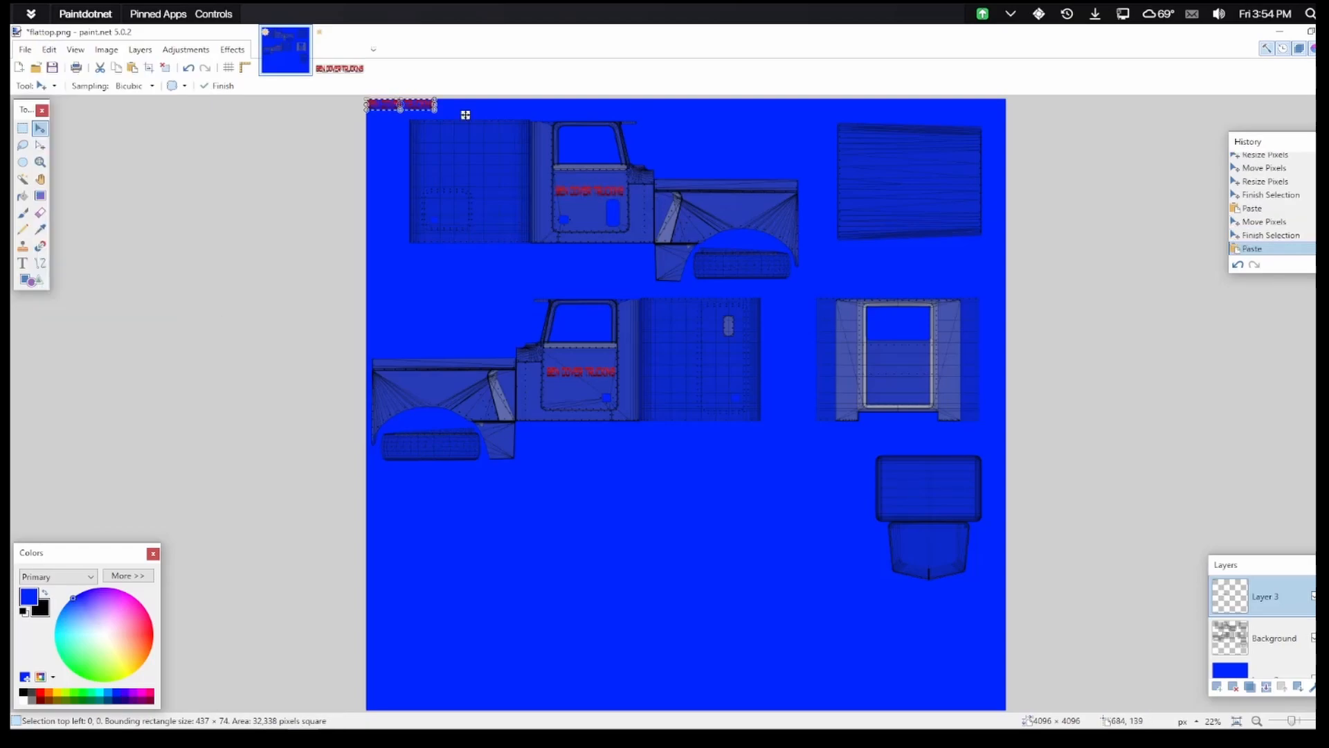
{"action": "left_click_drag", "start_coordinate": [466, 114], "coordinate": [935, 363]}
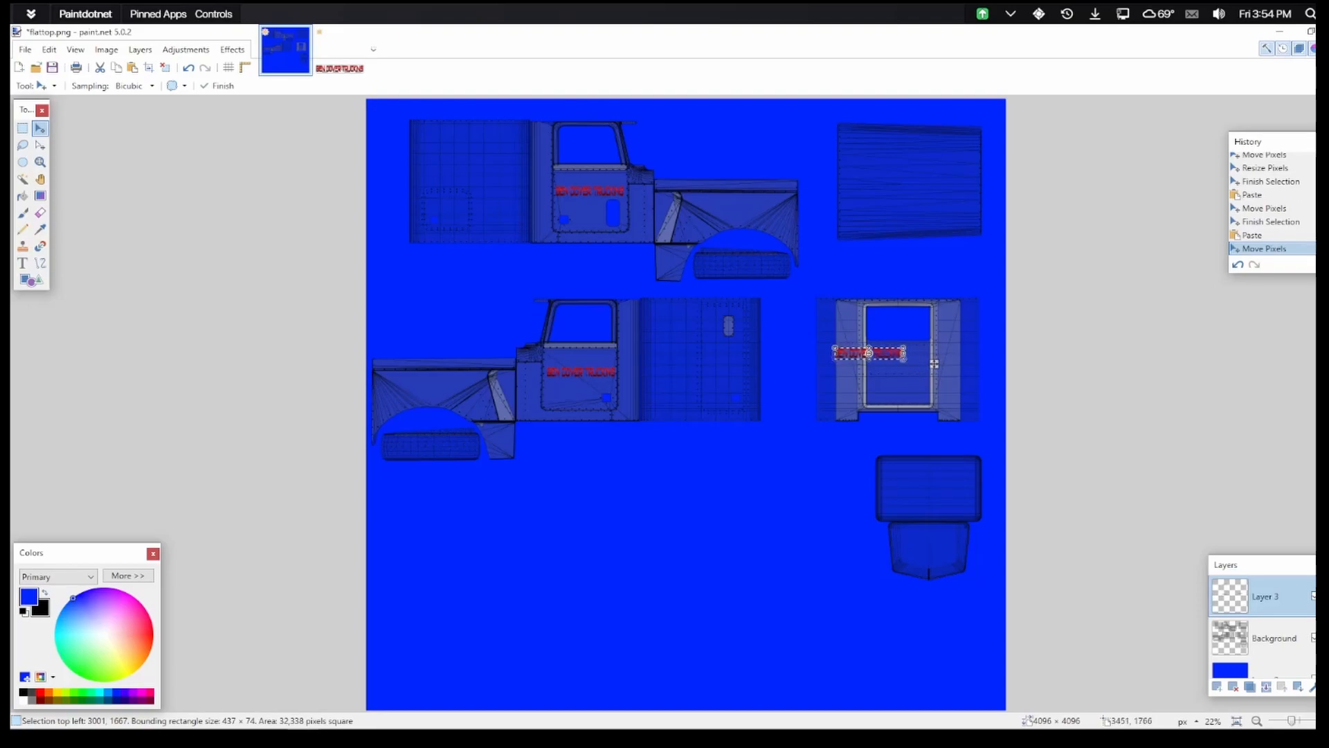
Stretch the pasted logo on the rear cab panel to 811 × 87 pixels so it spans both sides of the window frame
{"action": "left_click_drag", "start_coordinate": [934, 364], "coordinate": [992, 366]}
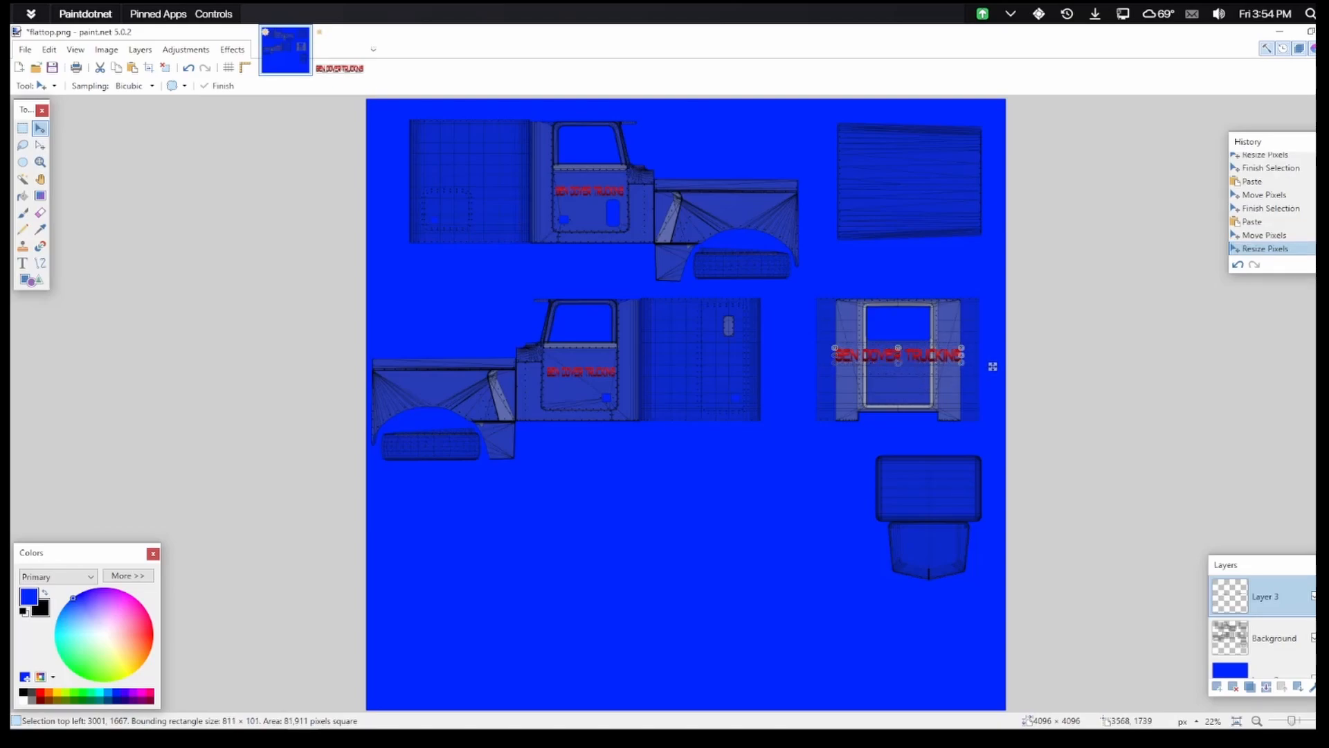
{"action": "left_click_drag", "start_coordinate": [992, 366], "coordinate": [993, 364]}
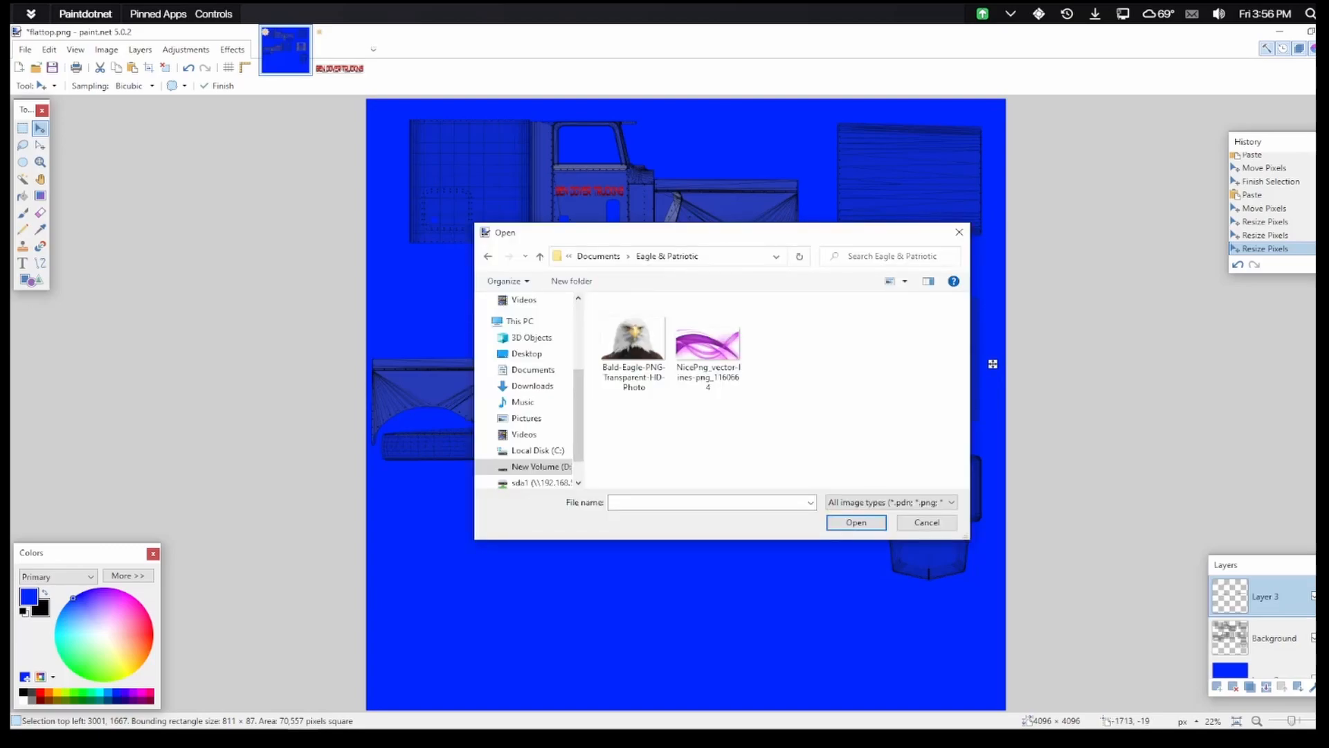
Open the Bald-Eagle-PNG-Transparent-HD-Photo image from the Eagle & Patriotic folder and rotate it 90° counter-clockwise
{"action": "left_click", "coordinate": [634, 346]}
{"action": "double_click", "coordinate": [634, 346]}
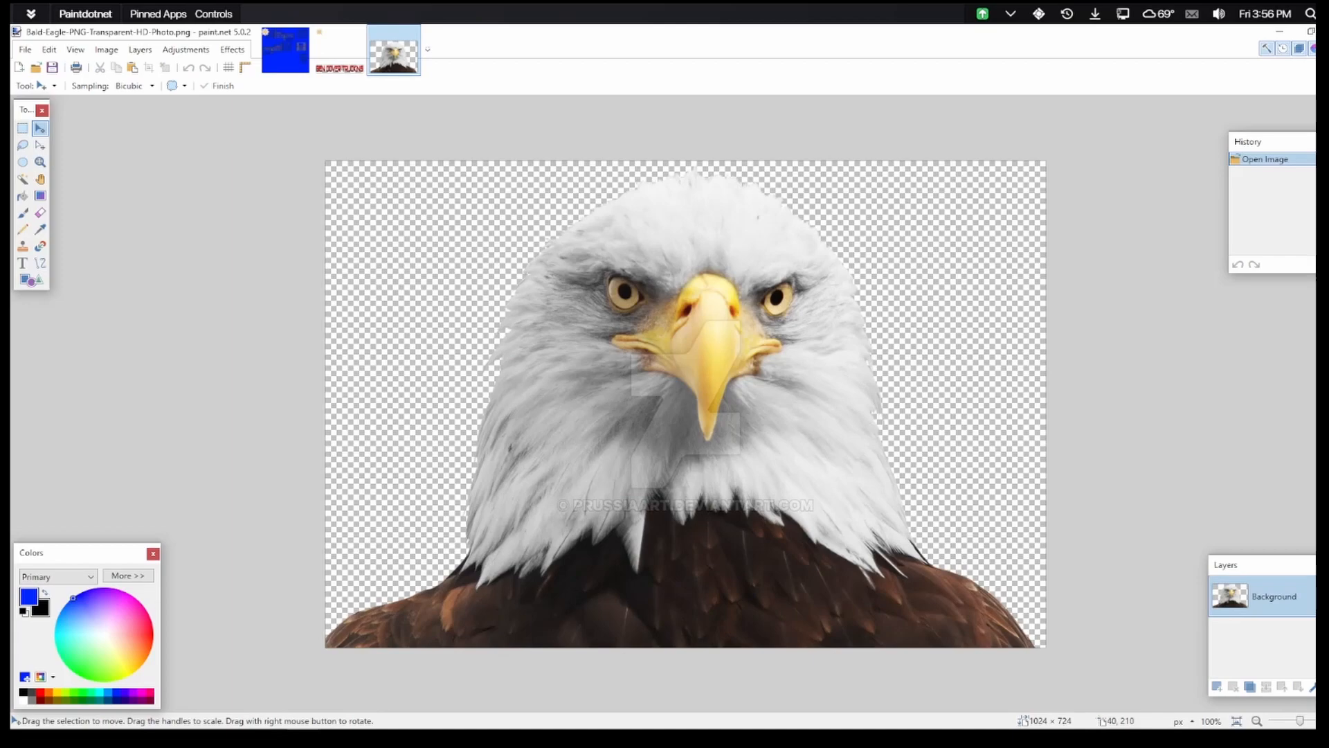
{"action": "left_click", "coordinate": [285, 50]}
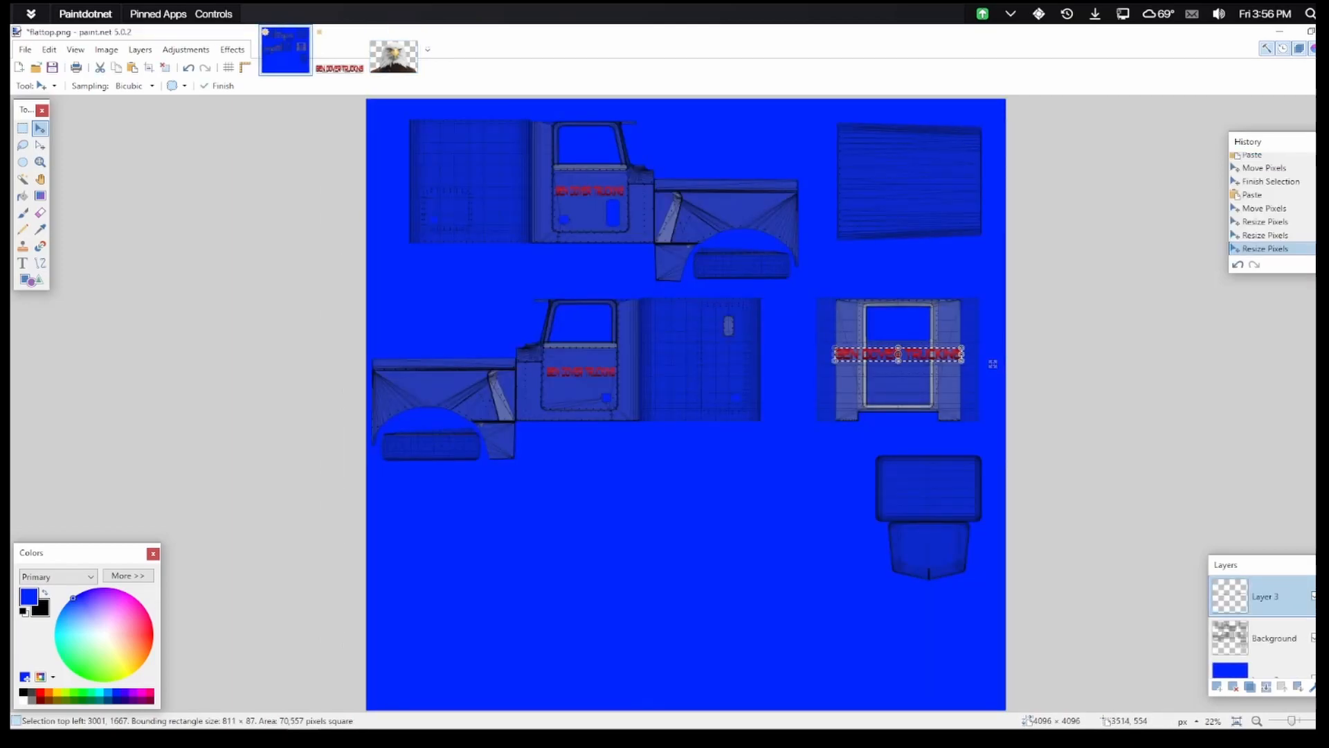
{"action": "left_click", "coordinate": [393, 56]}
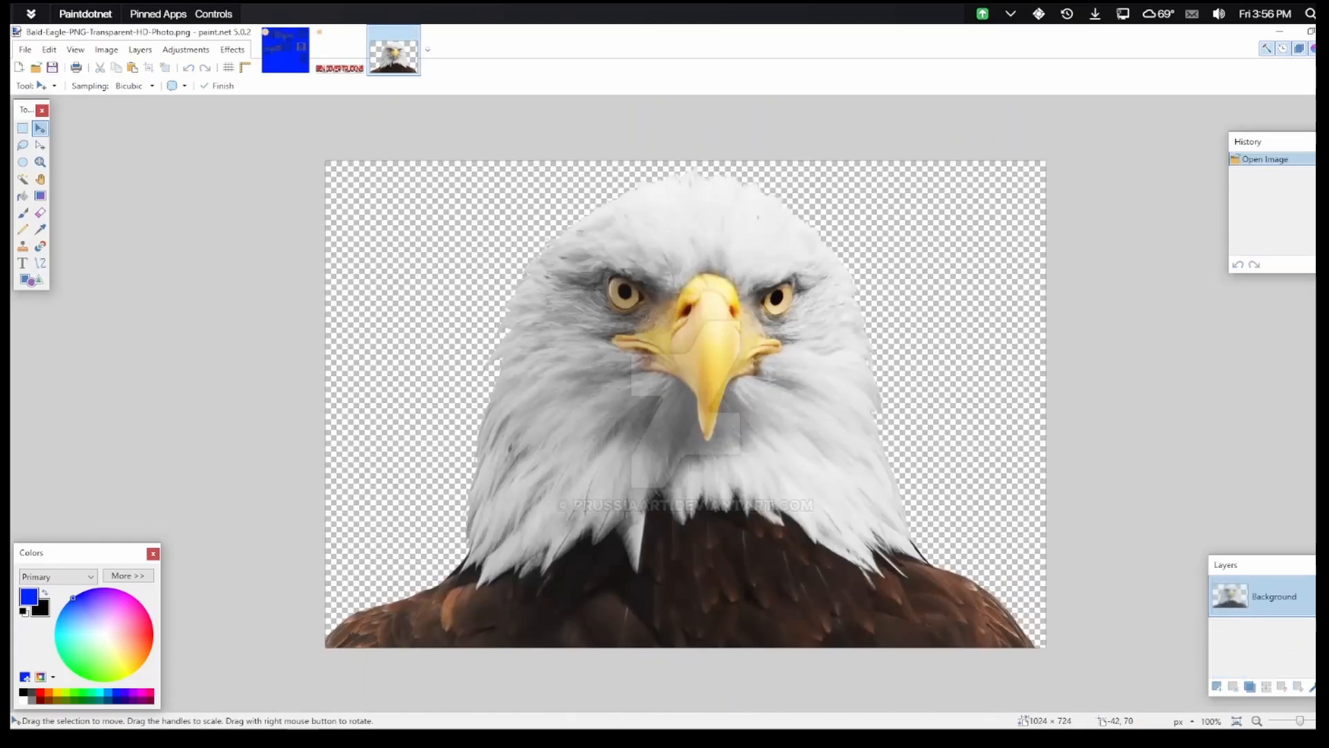
{"action": "left_click", "coordinate": [106, 50]}
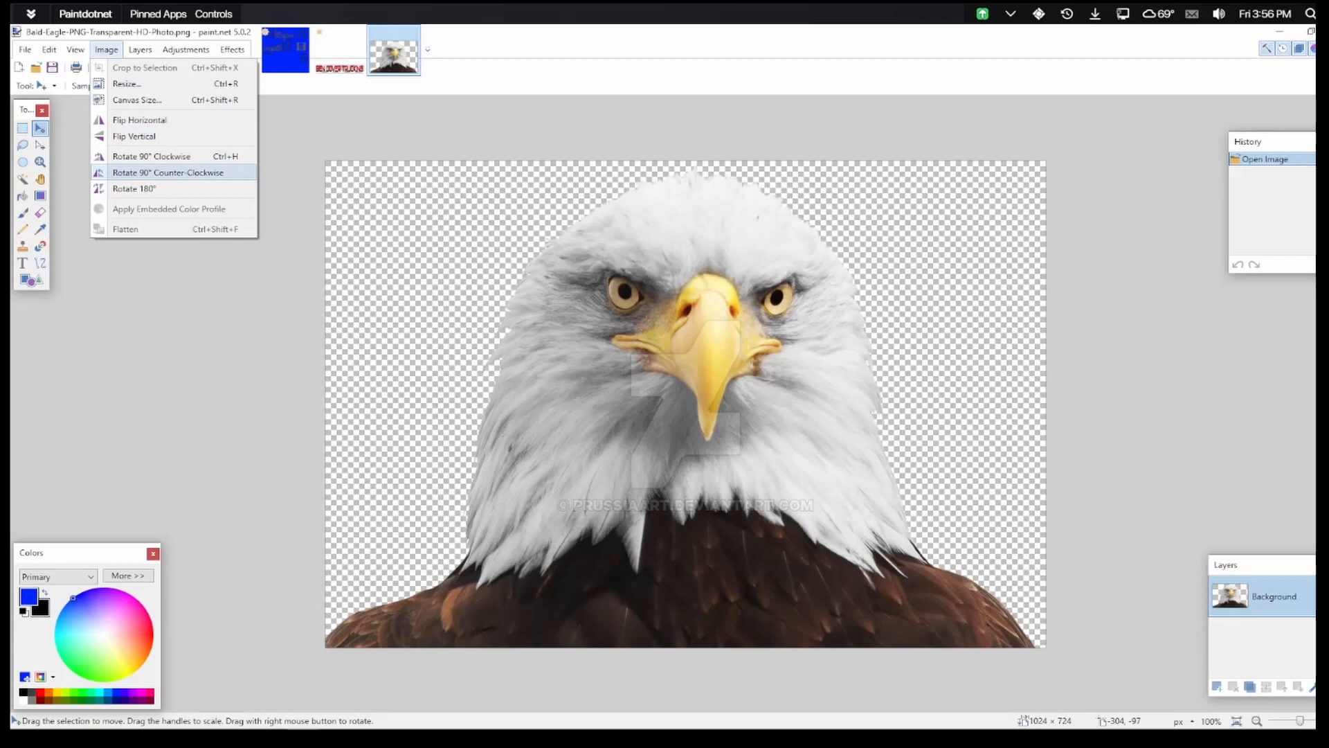
{"action": "left_click", "coordinate": [168, 173]}
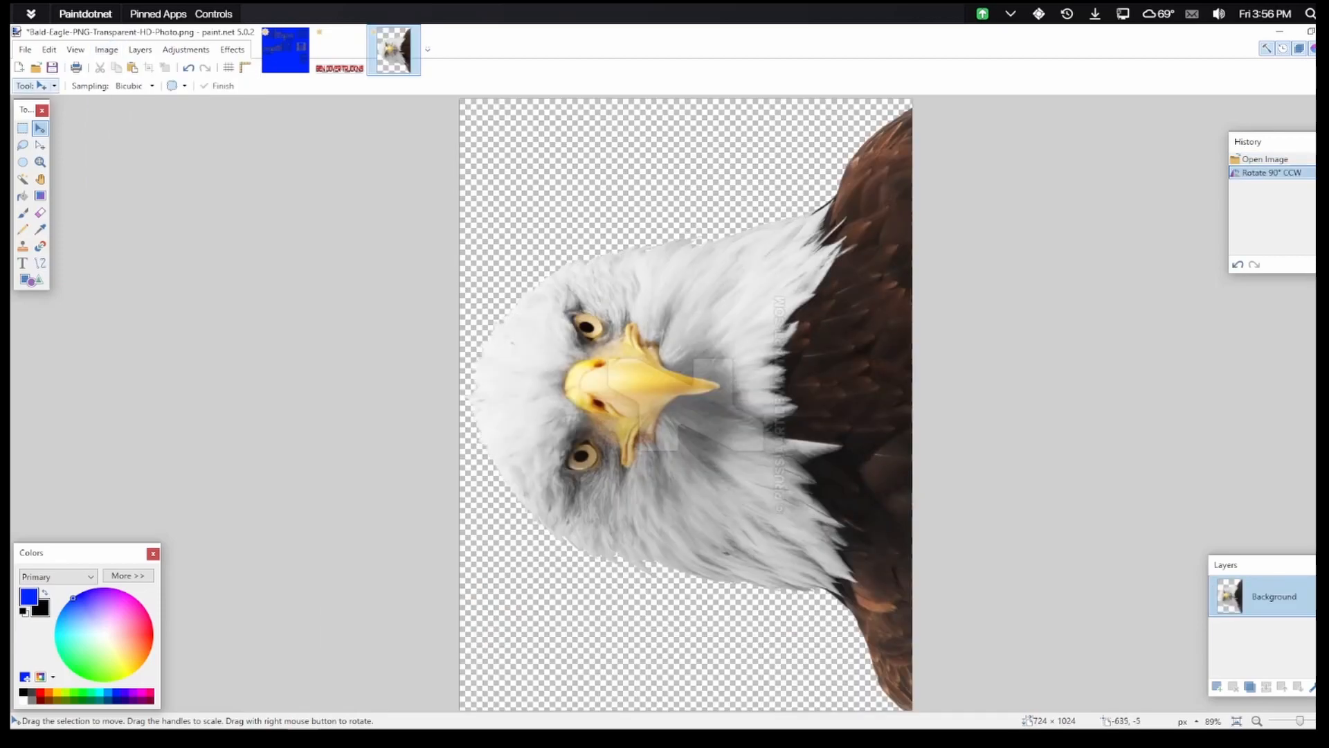
Select the entire rotated eagle image and copy it
{"action": "left_click", "coordinate": [49, 50]}
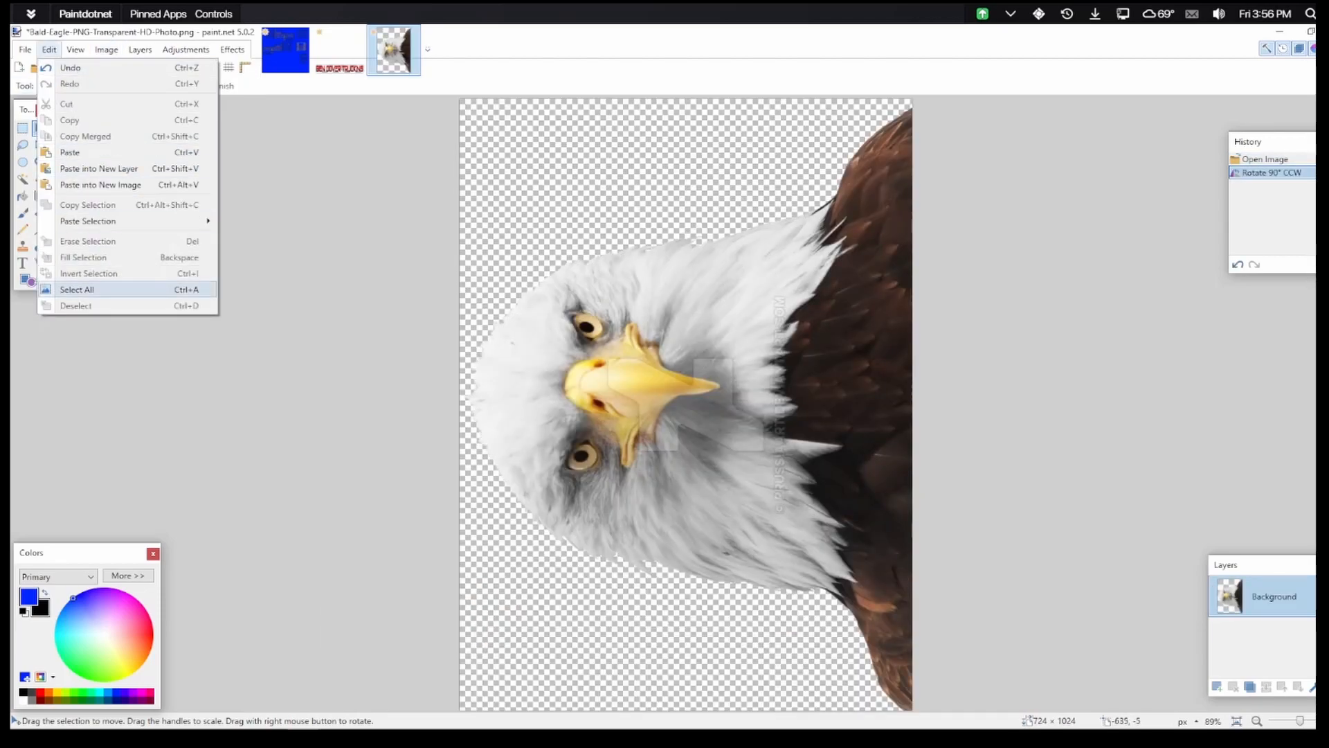
{"action": "left_click", "coordinate": [69, 289]}
{"action": "left_click", "coordinate": [49, 49]}
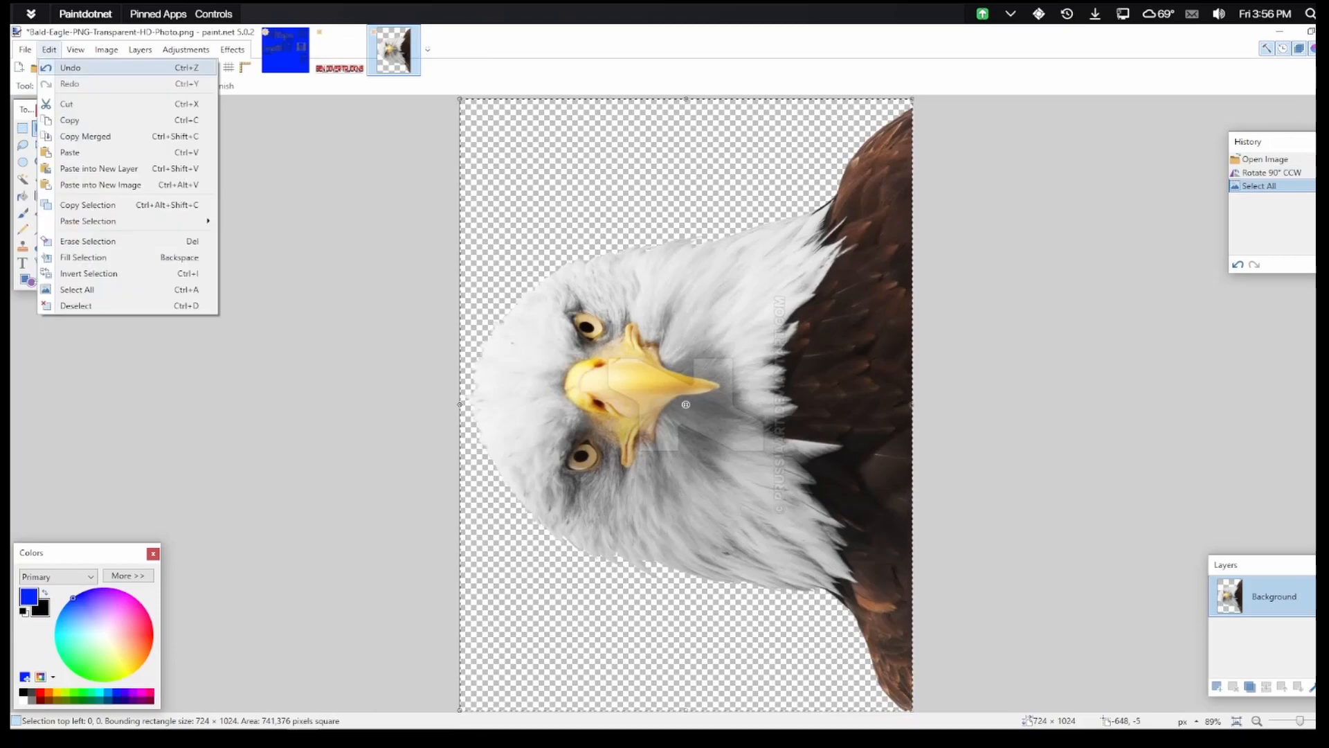
{"action": "left_click", "coordinate": [69, 120]}
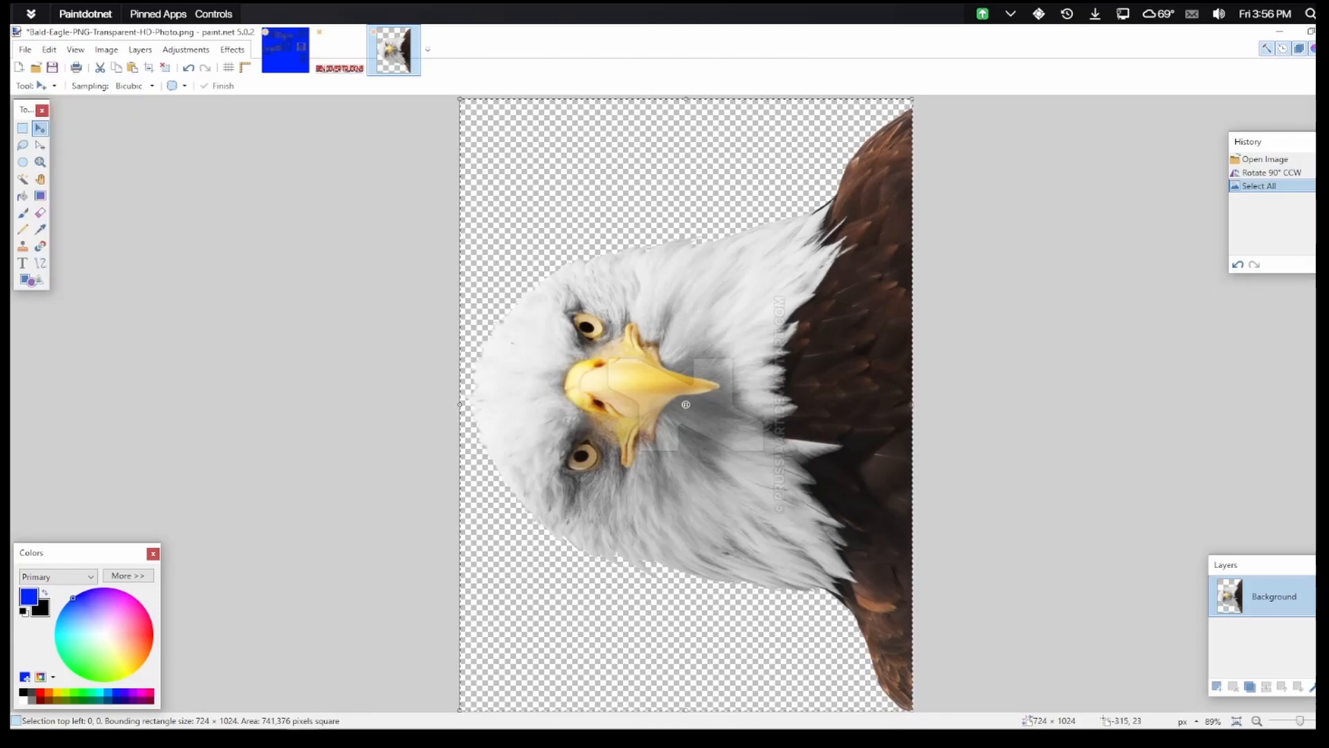
Paste the eagle into the flattop template and fit it at 611 × 740 pixels on the rectangular panel above the rear cab view
{"action": "key", "text": "ctrl+Tab"}
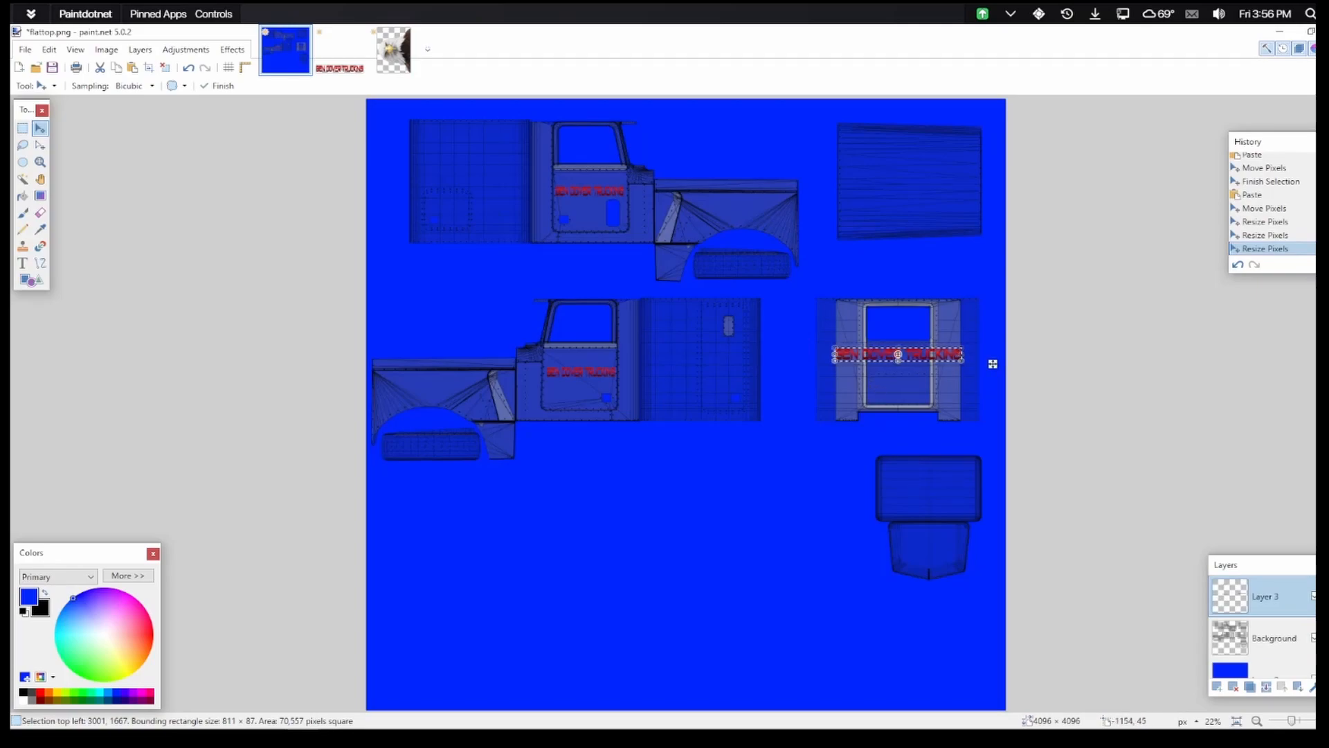
{"action": "key", "text": "alt+e"}
{"action": "key", "text": "Down"}
{"action": "key", "text": "Down"}
{"action": "key", "text": "Down"}
{"action": "key", "text": "Down"}
{"action": "key", "text": "Down"}
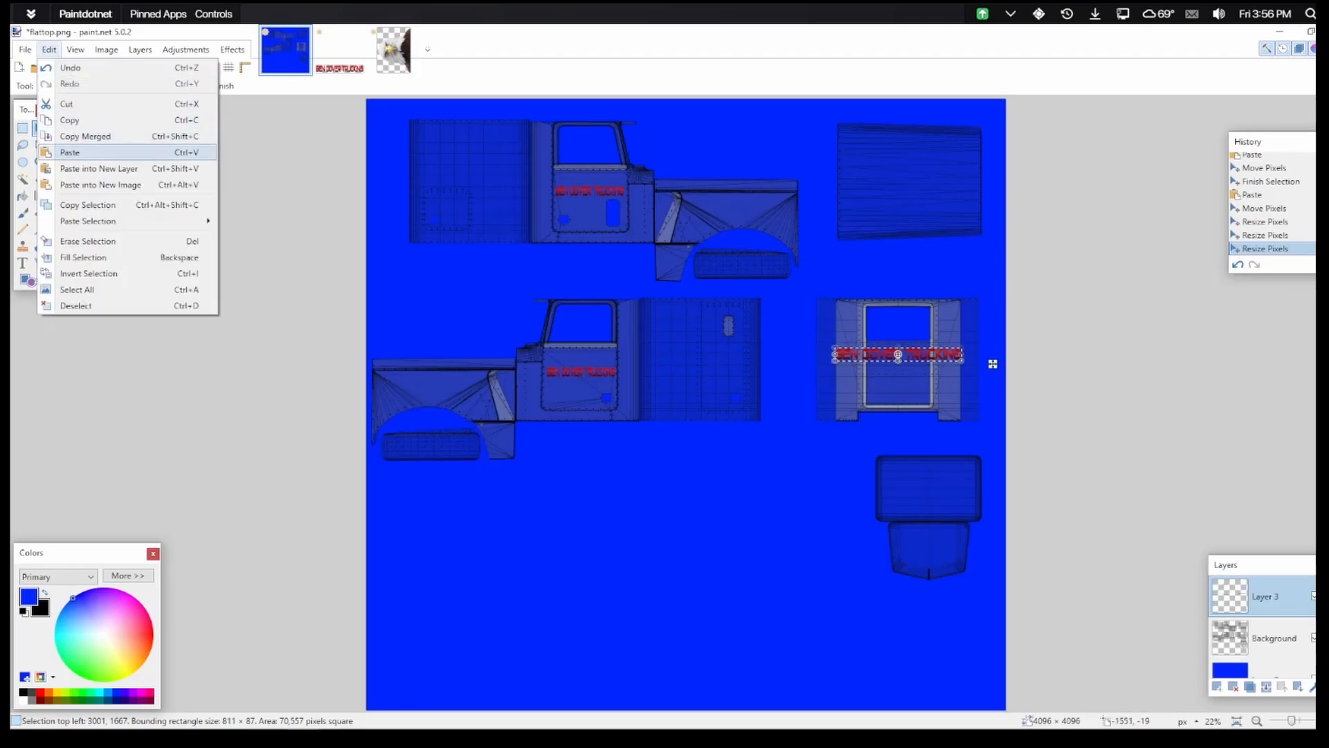
{"action": "key", "text": "Return"}
{"action": "left_click_drag", "start_coordinate": [497, 276], "coordinate": [1003, 259]}
{"action": "mouse_move", "coordinate": [865, 185]}
{"action": "left_mouse_down"}
{"action": "mouse_move", "coordinate": [846, 184]}
{"action": "mouse_move", "coordinate": [878, 183]}
{"action": "left_mouse_up"}
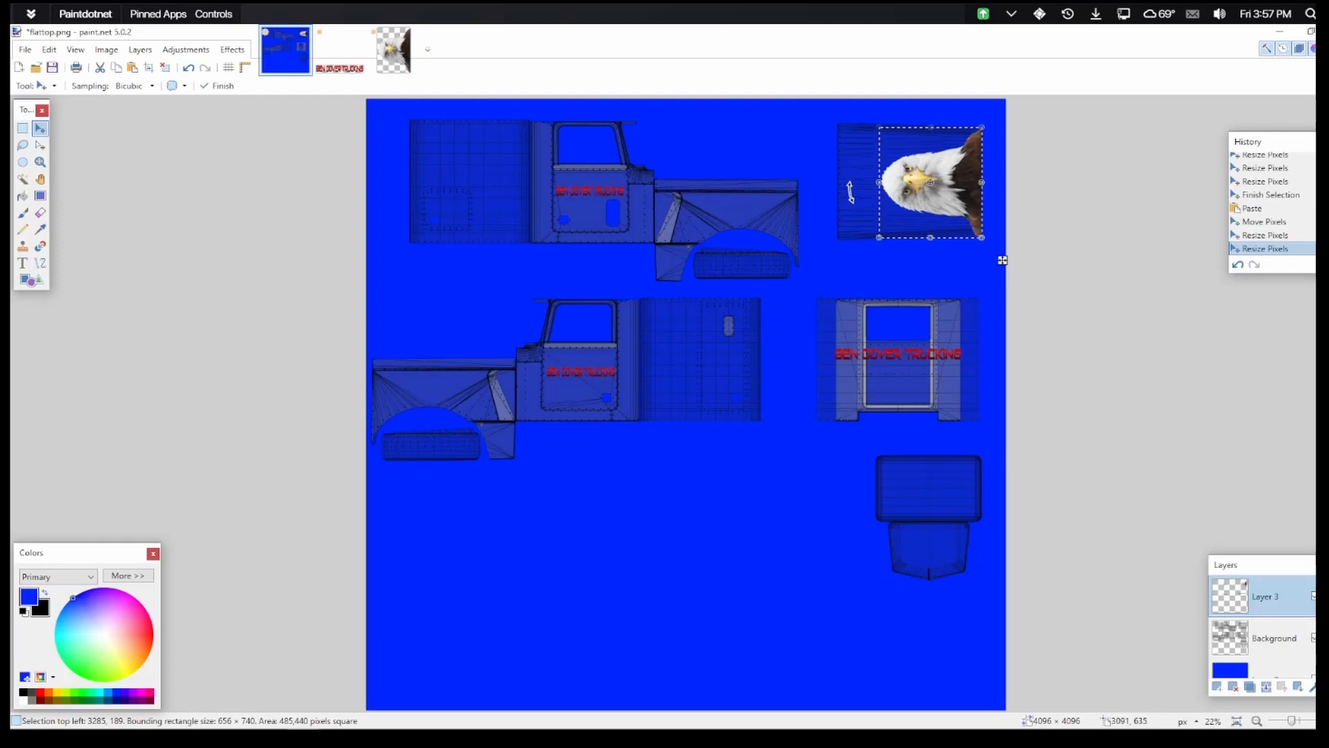
{"action": "left_click_drag", "start_coordinate": [878, 182], "coordinate": [885, 182]}
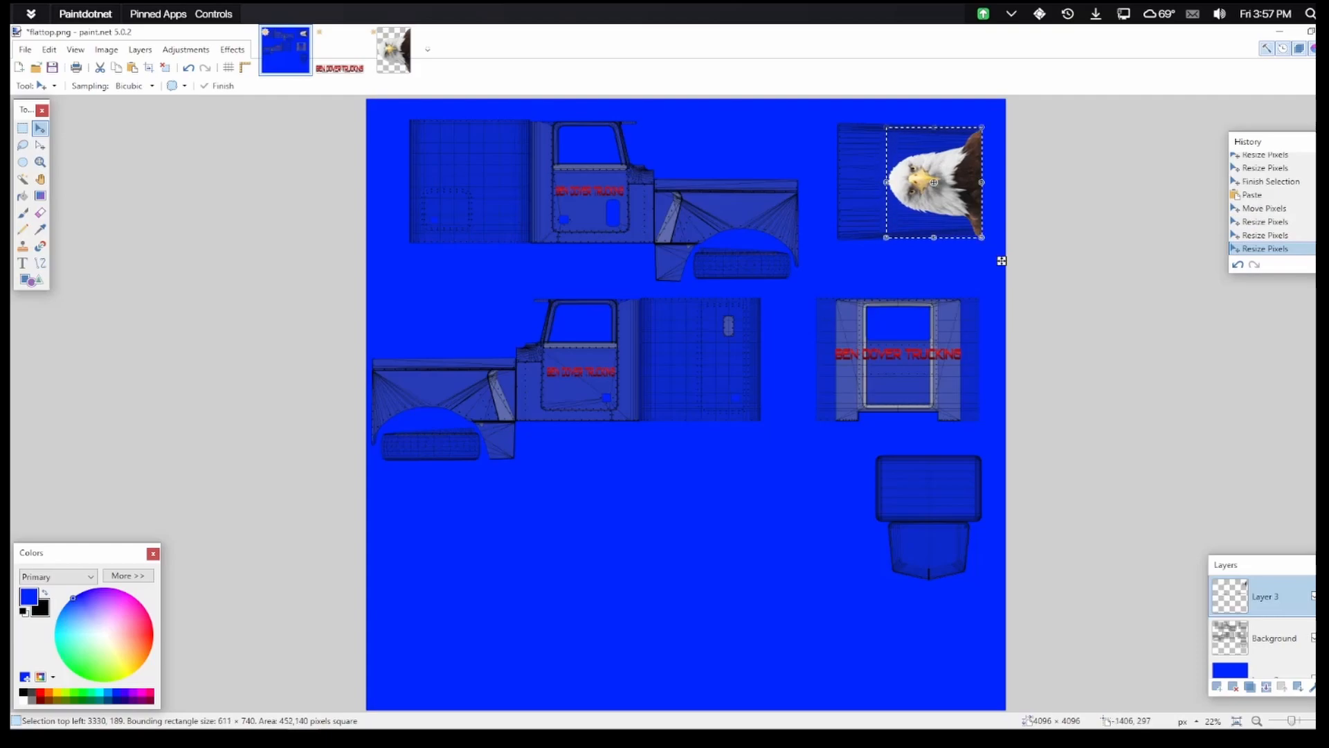
Open the waving American flag image rotated 90° counter-clockwise and copy all of it
{"action": "left_click", "coordinate": [25, 49]}
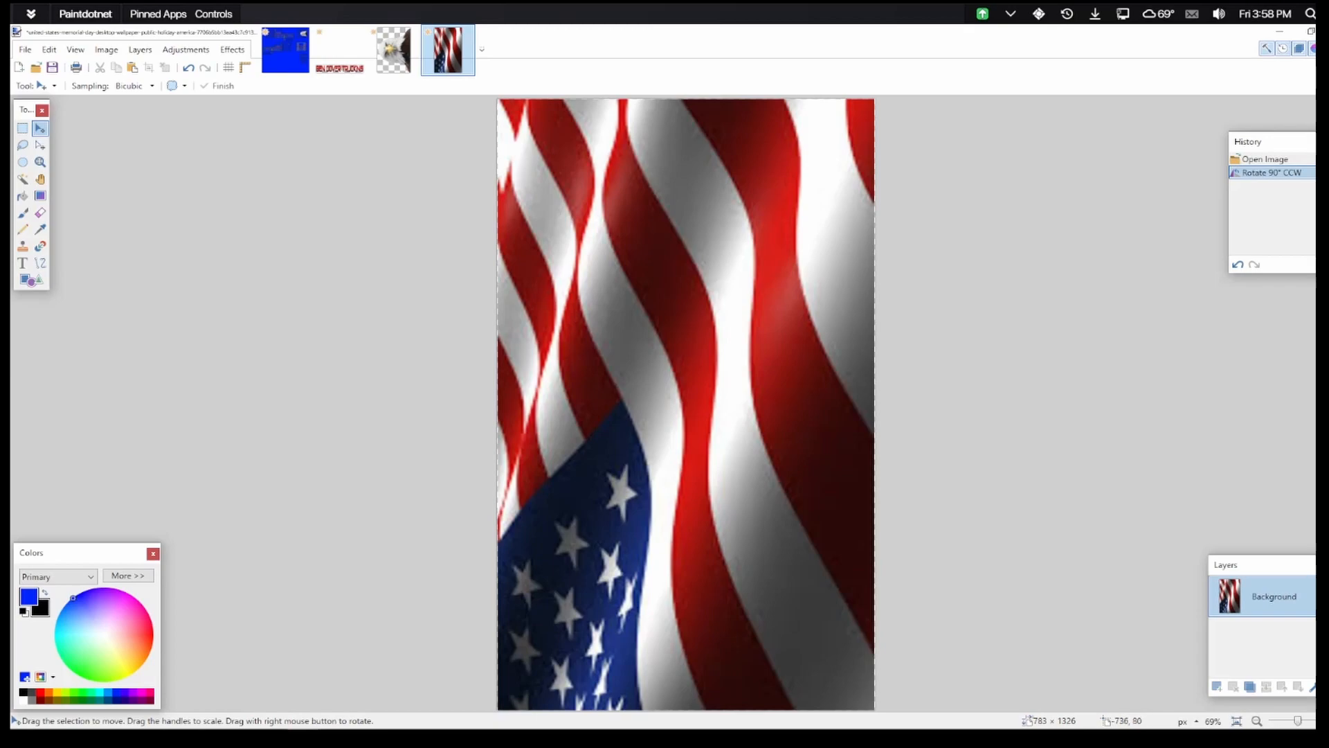
{"action": "left_click", "coordinate": [49, 49]}
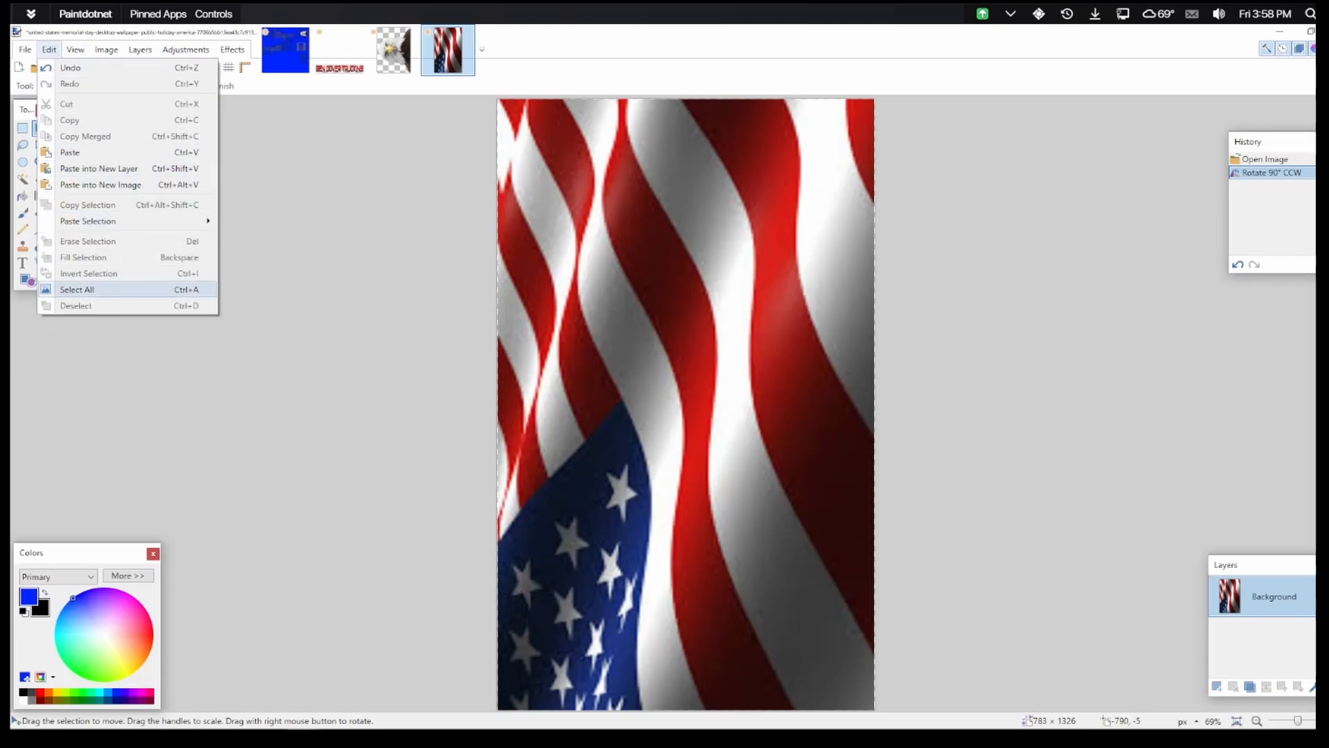
{"action": "left_click", "coordinate": [86, 289]}
{"action": "left_click", "coordinate": [49, 49]}
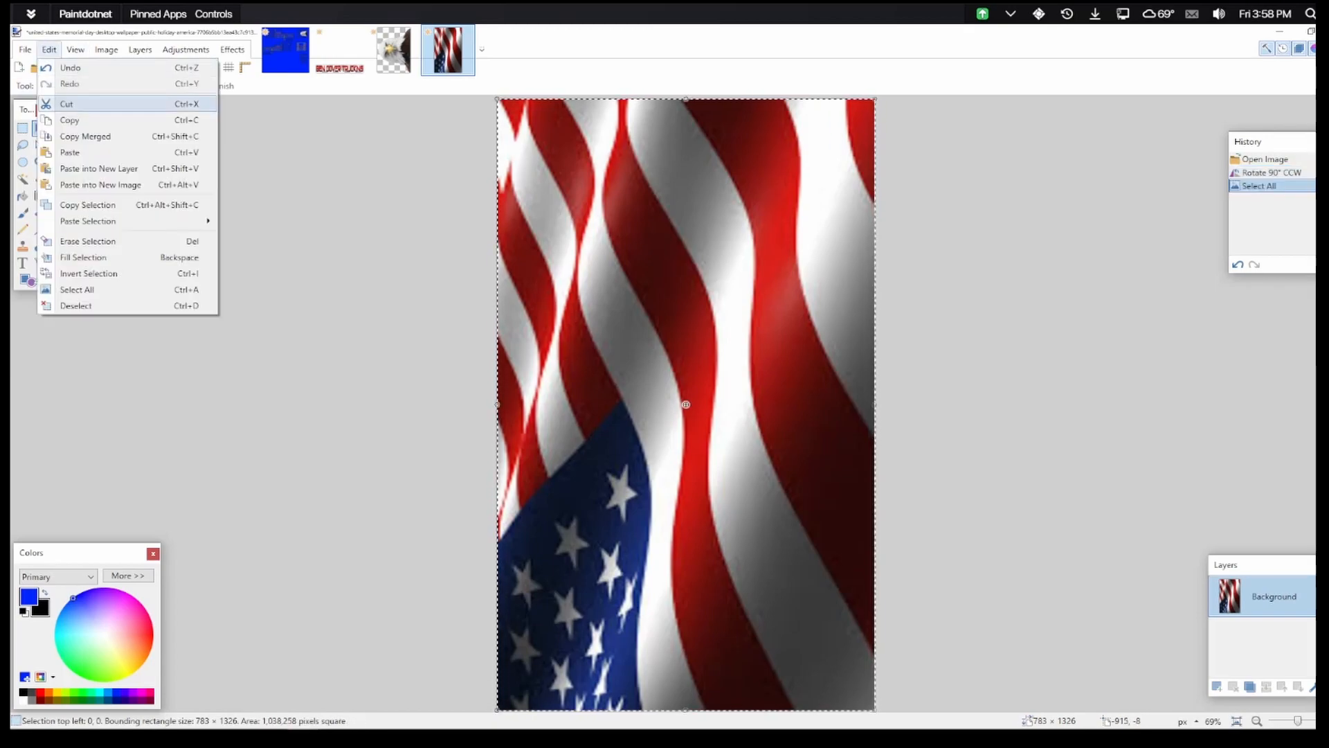
{"action": "left_click", "coordinate": [69, 120]}
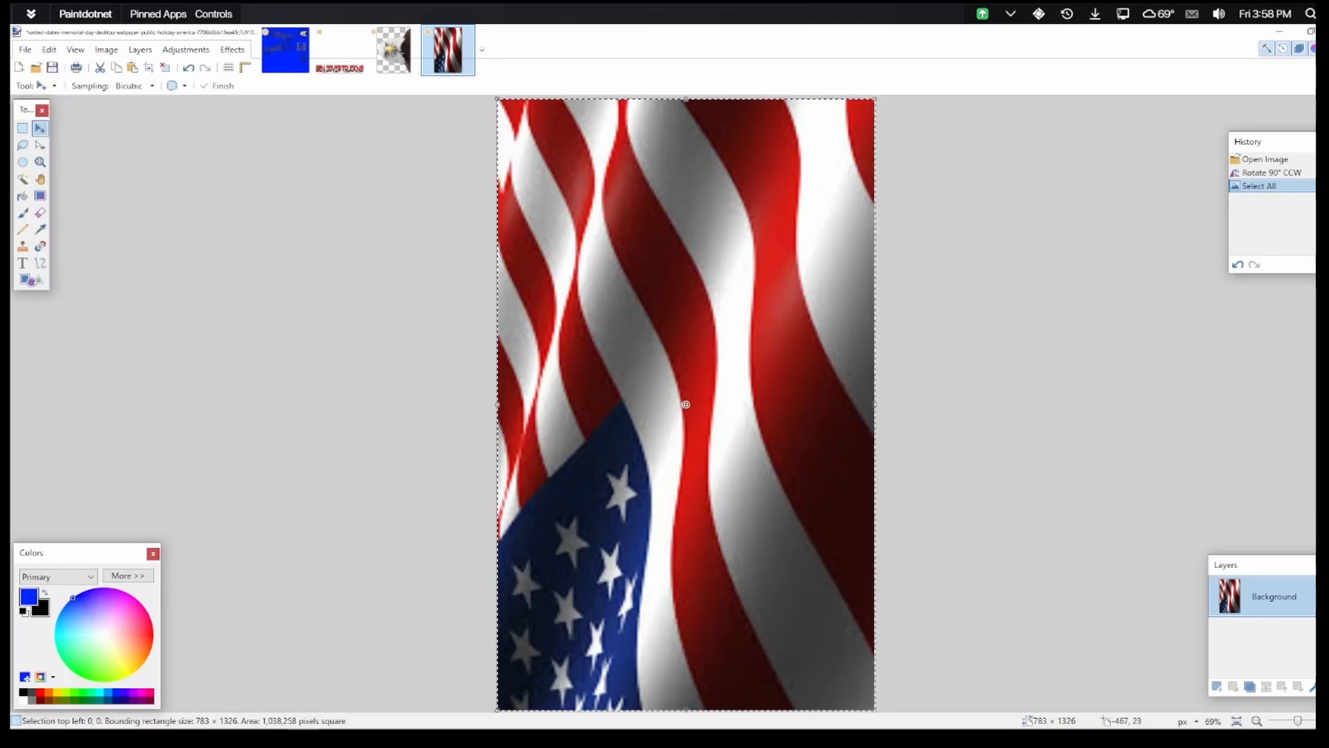
Add a new layer to the flattop template and paste the flag into it
{"action": "key", "text": "ctrl+Tab"}
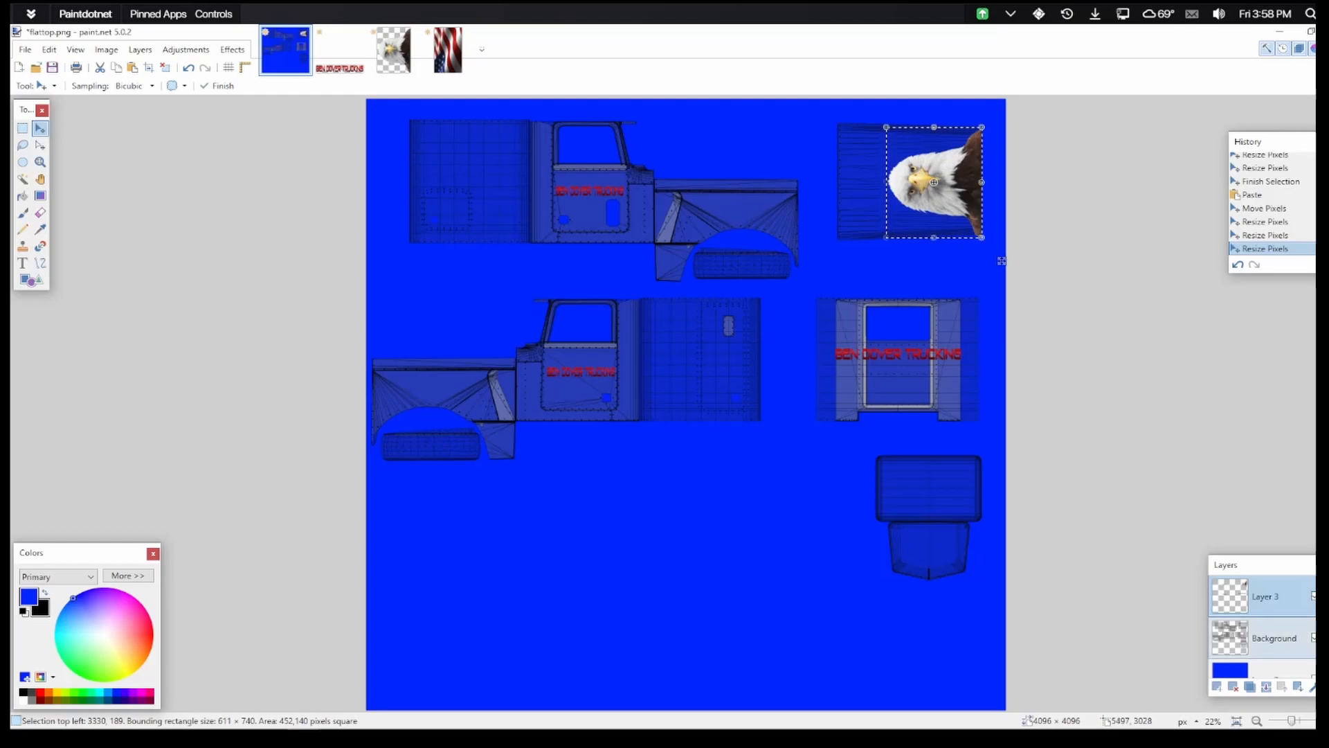
{"action": "left_click", "coordinate": [1216, 686]}
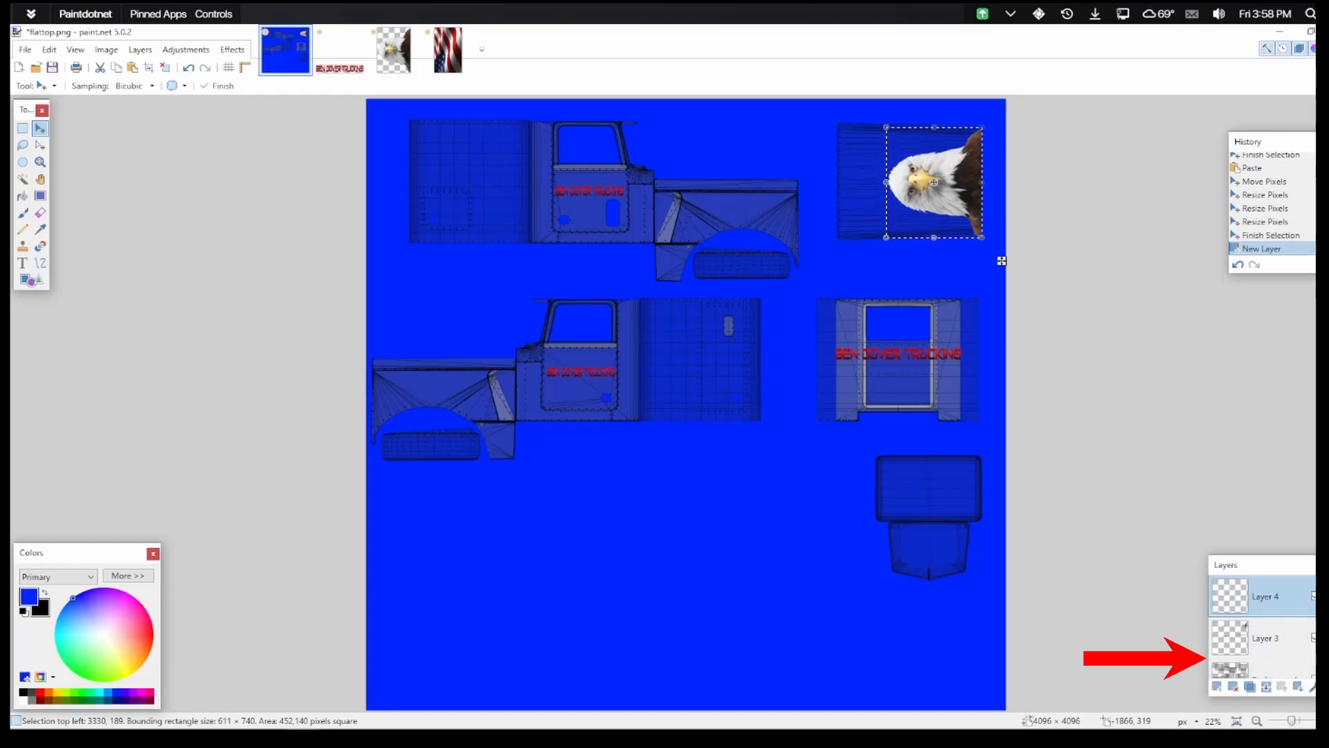
{"action": "key", "text": "alt+e"}
{"action": "key", "text": "Down"}
{"action": "key", "text": "Down"}
{"action": "key", "text": "Down"}
{"action": "key", "text": "Down"}
{"action": "key", "text": "Down"}
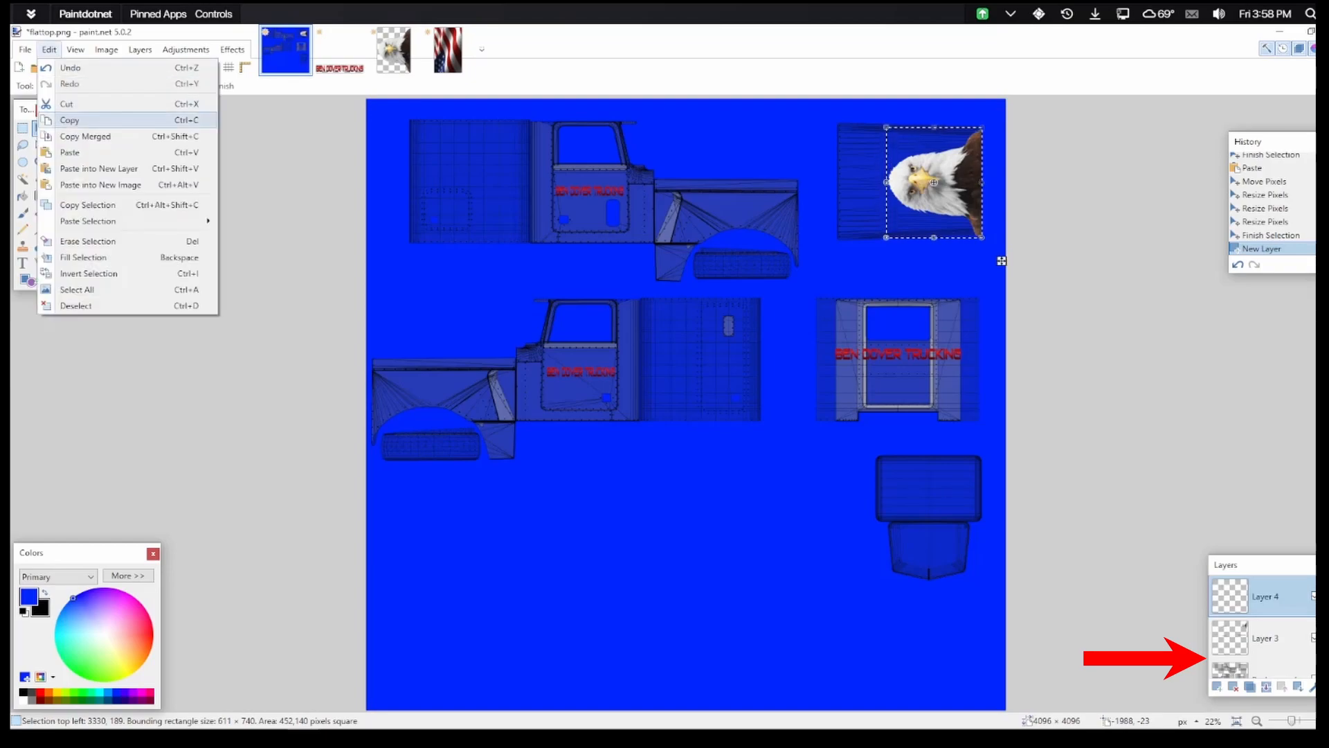
{"action": "key", "text": "Return"}
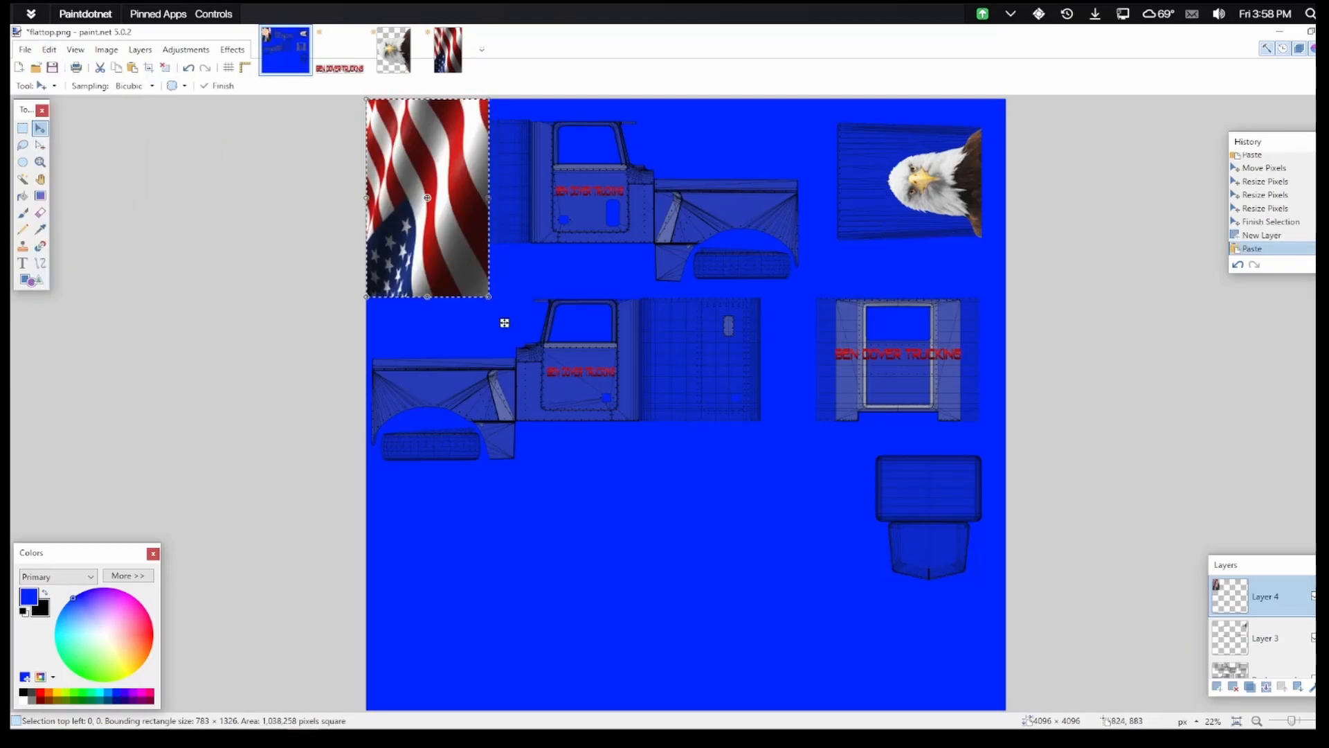
Fit the flag at 945 × 803 pixels over the eagle's panel and move its layer below the eagle's layer
{"action": "left_click_drag", "start_coordinate": [490, 197], "coordinate": [526, 198]}
{"action": "left_click_drag", "start_coordinate": [545, 320], "coordinate": [1005, 264]}
{"action": "left_click_drag", "start_coordinate": [1265, 597], "coordinate": [1265, 628]}
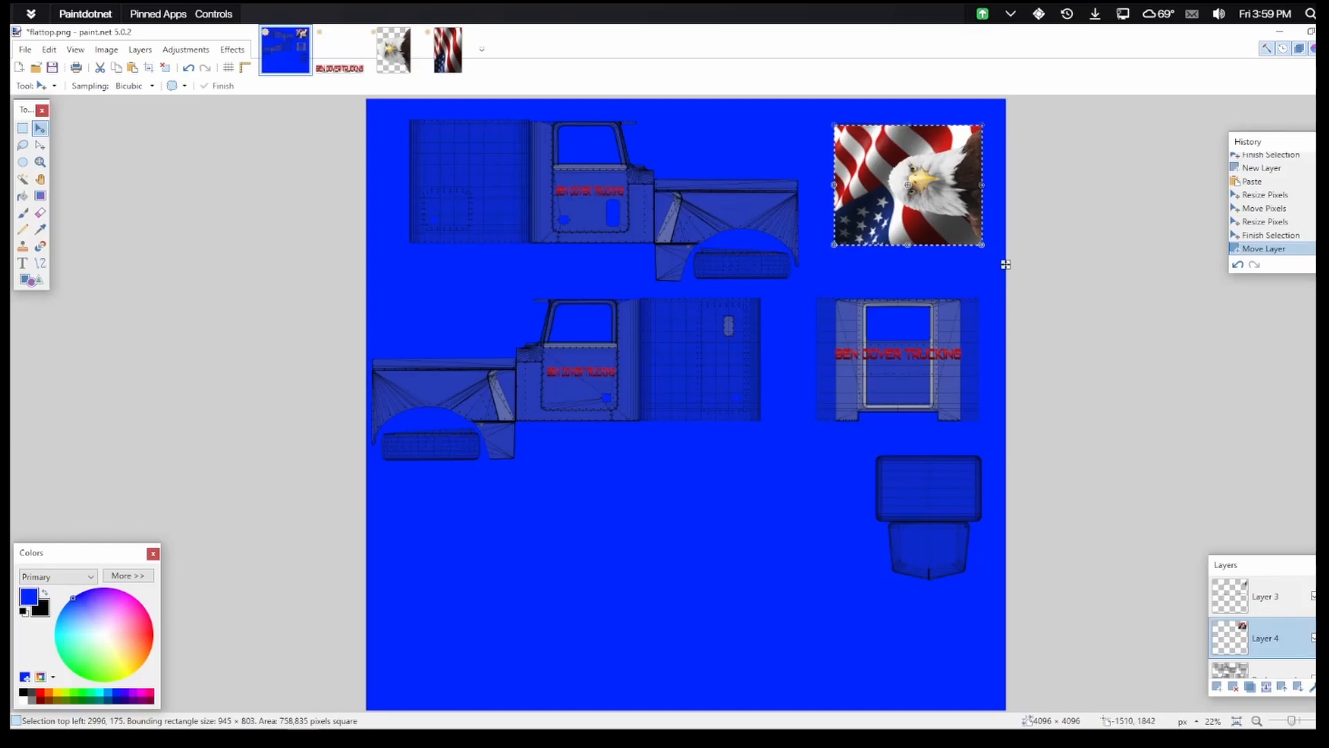
Hide the Background layer with the truck wireframe and deselect the flag
{"action": "scroll", "coordinate": [1261, 623], "scroll_direction": "down", "scroll_amount": 2}
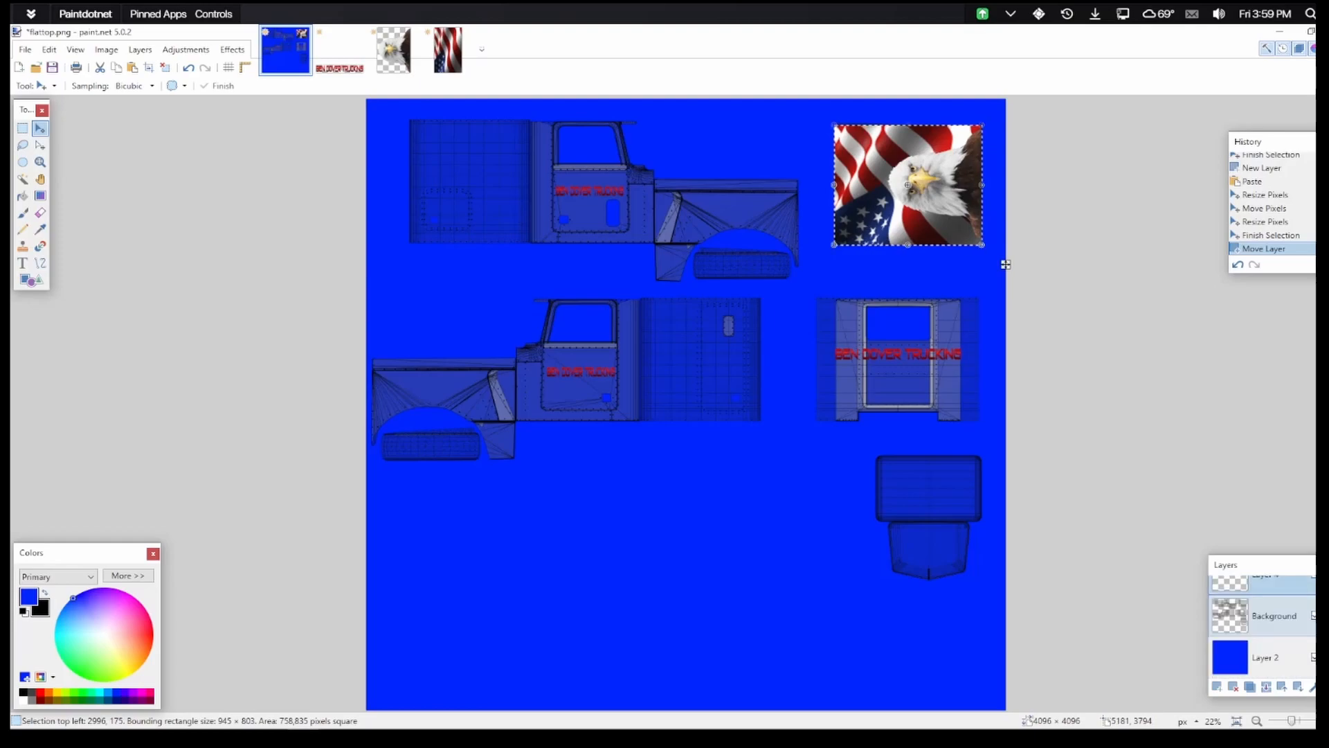
{"action": "left_click", "coordinate": [1314, 615]}
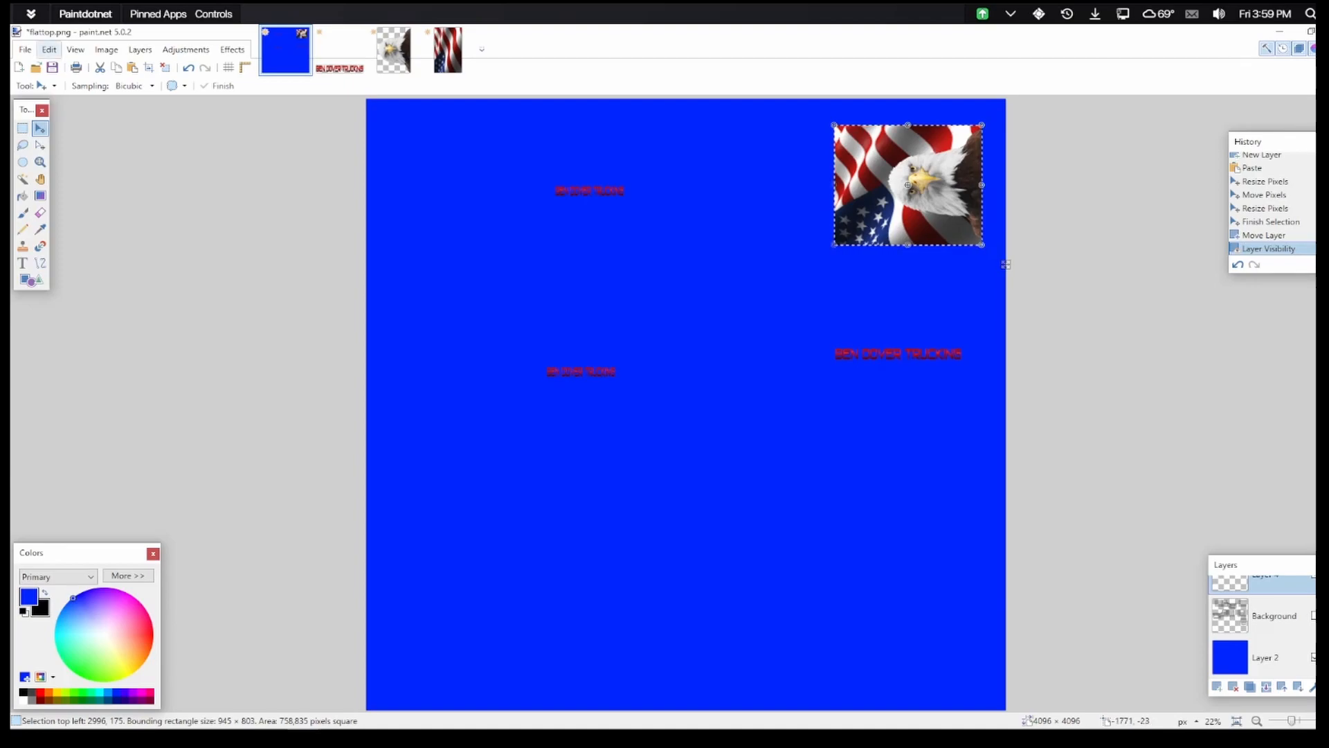
{"action": "left_click", "coordinate": [48, 49]}
{"action": "left_click", "coordinate": [76, 305]}
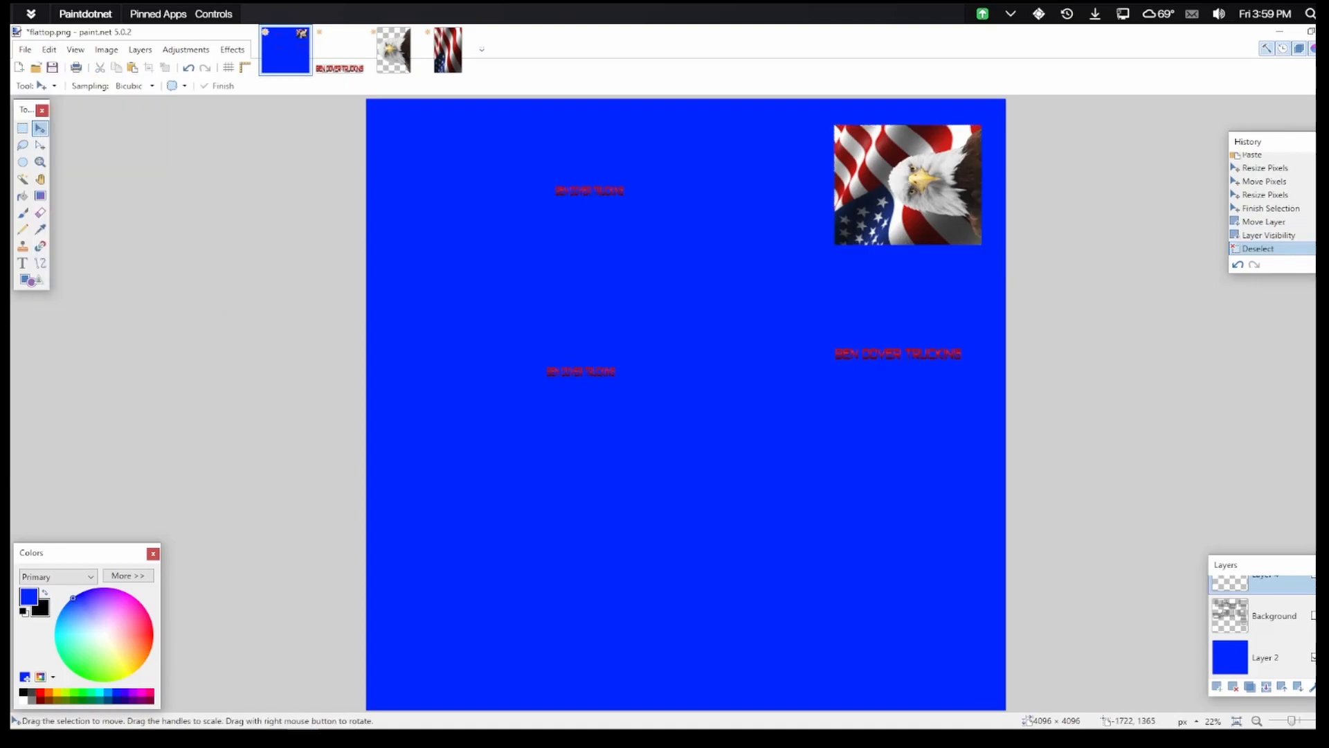
Save the skin as flattop_Ben_Dover in paint.net (*.pdn) format in the template_outlaw359 folder
{"action": "left_click", "coordinate": [25, 49]}
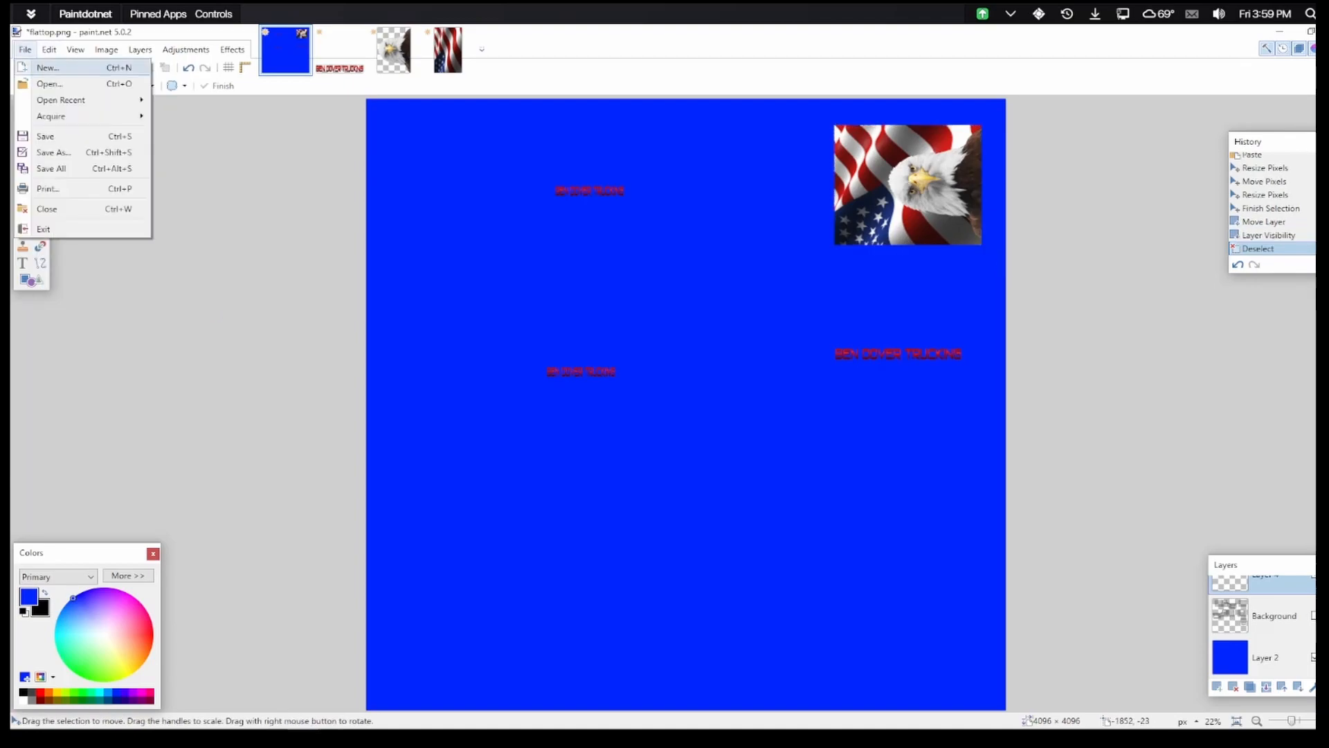
{"action": "left_click", "coordinate": [54, 152]}
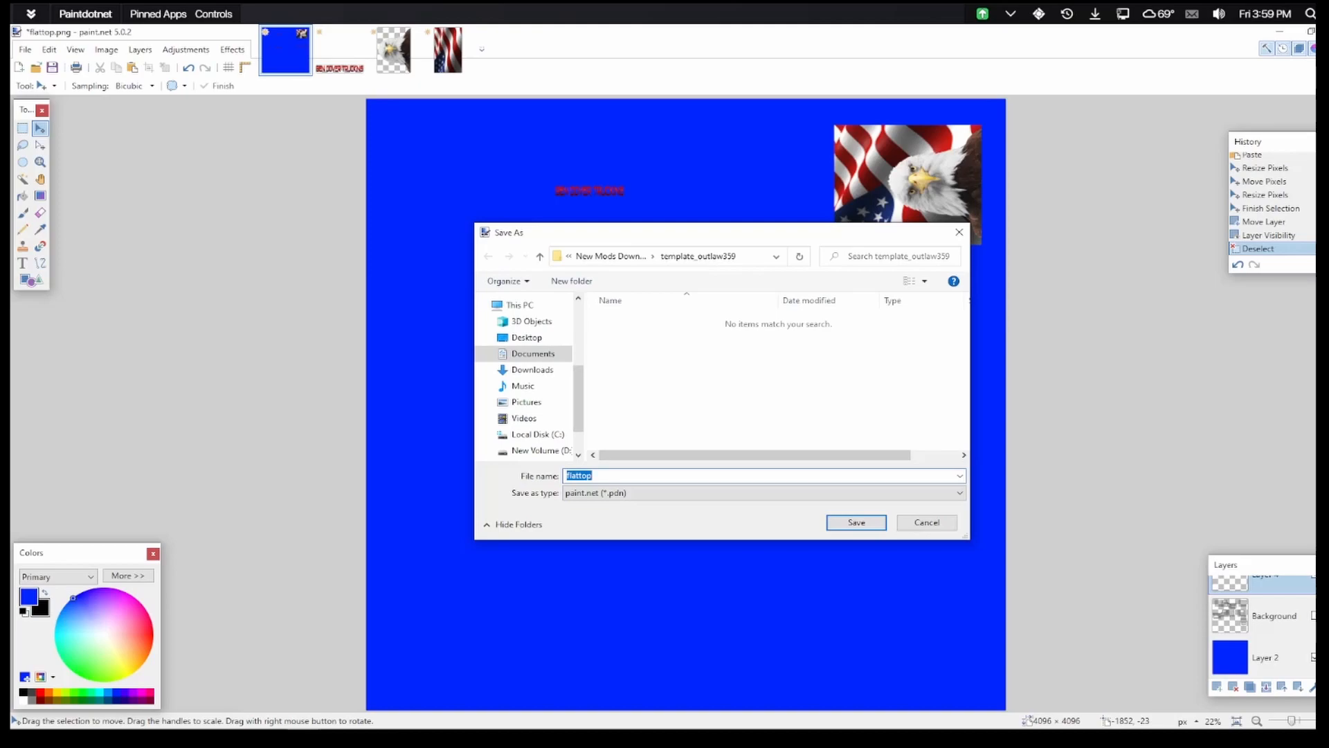
{"action": "left_click", "coordinate": [593, 476]}
{"action": "key", "text": "ctrl+a"}
{"action": "left_click", "coordinate": [593, 476]}
{"action": "type", "text": "_Ben_Dover"}
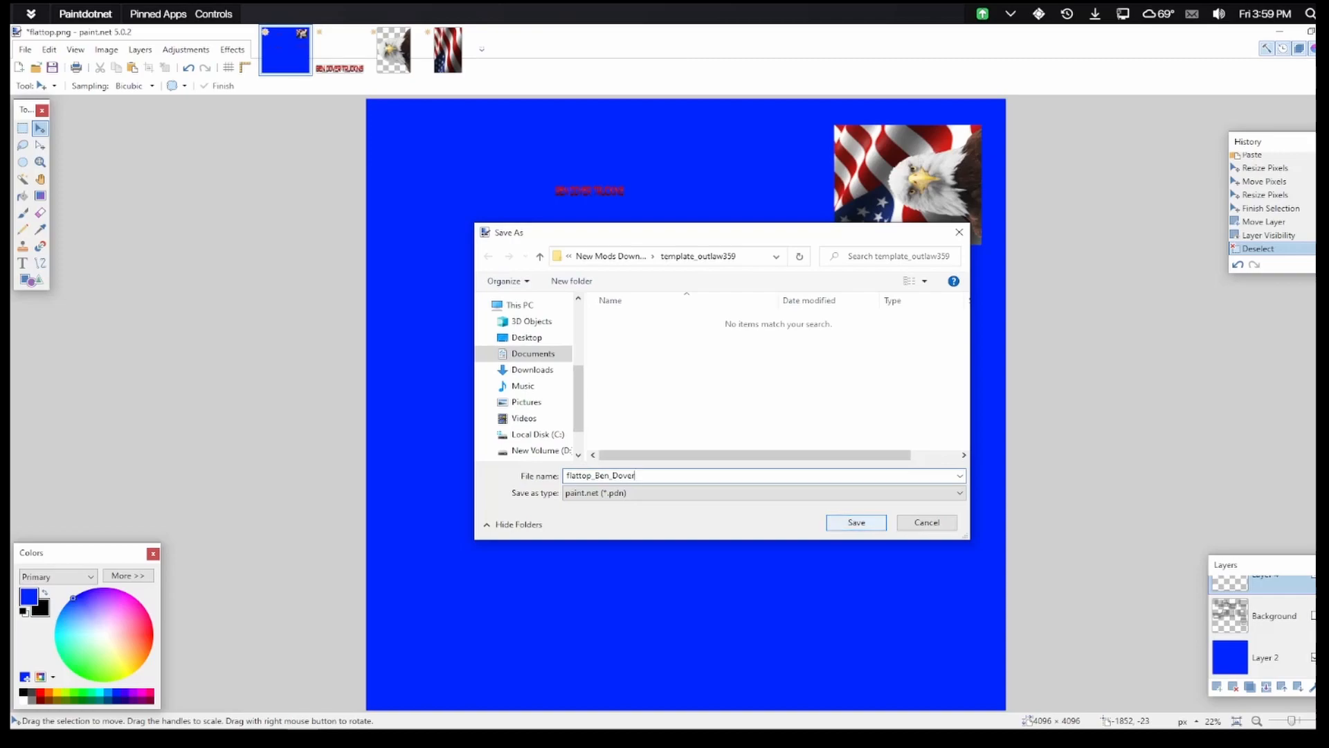
{"action": "key", "text": "Return"}
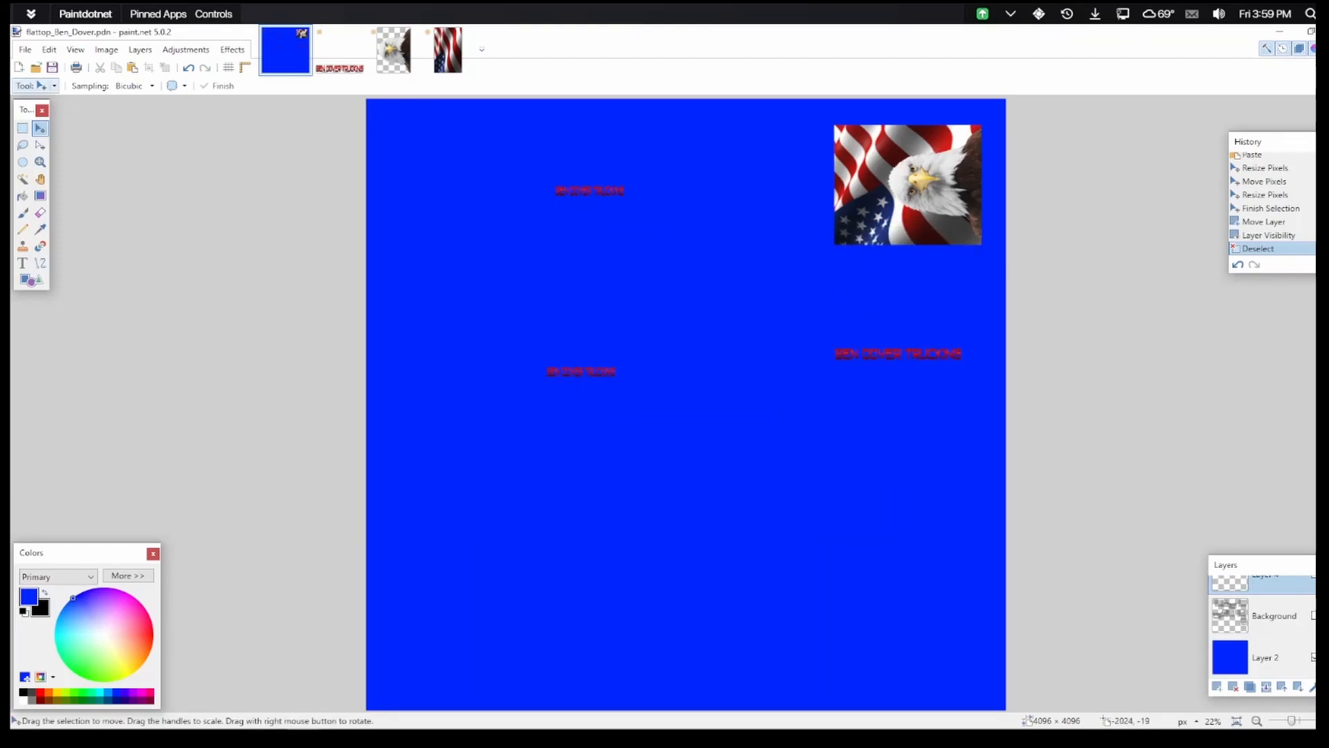
Save a flattened copy of the skin as flattop_Ben_Dover in PNG (*.png) format in the template_outlaw359 folder
{"action": "left_click", "coordinate": [25, 50]}
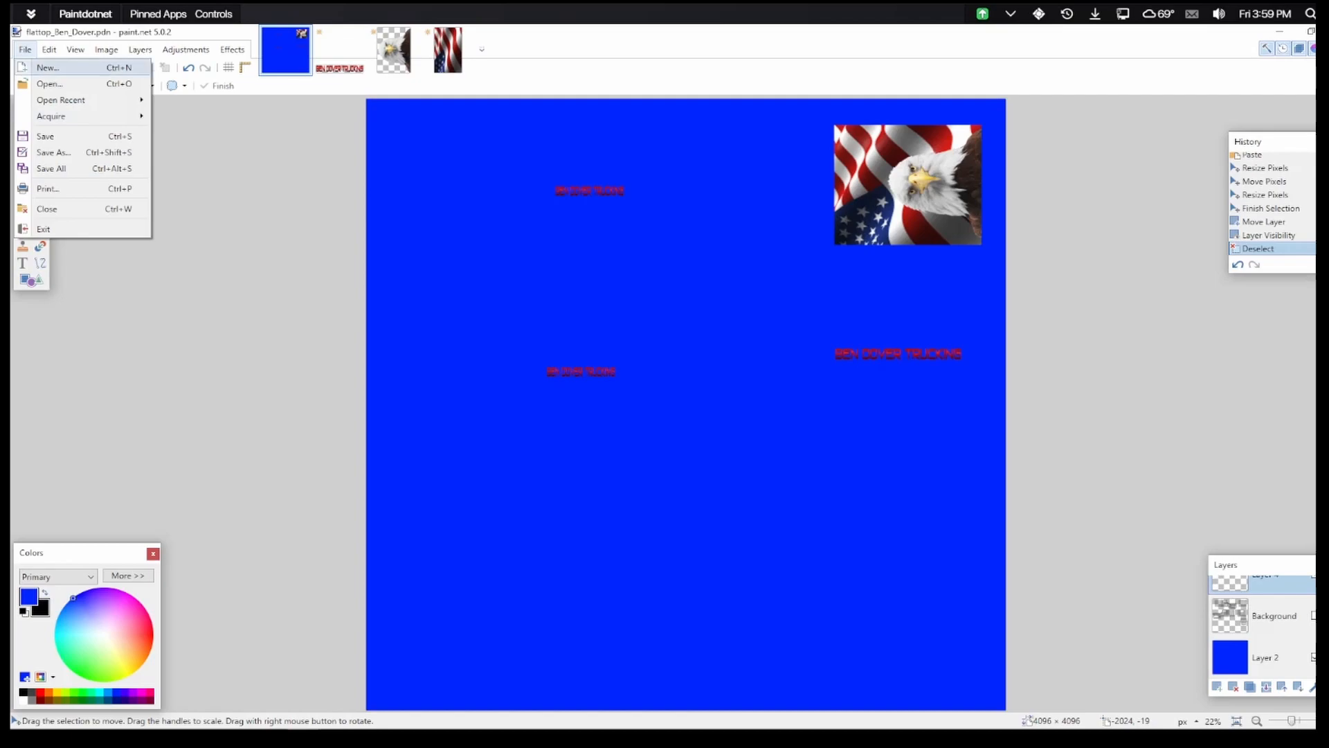
{"action": "left_click", "coordinate": [54, 152]}
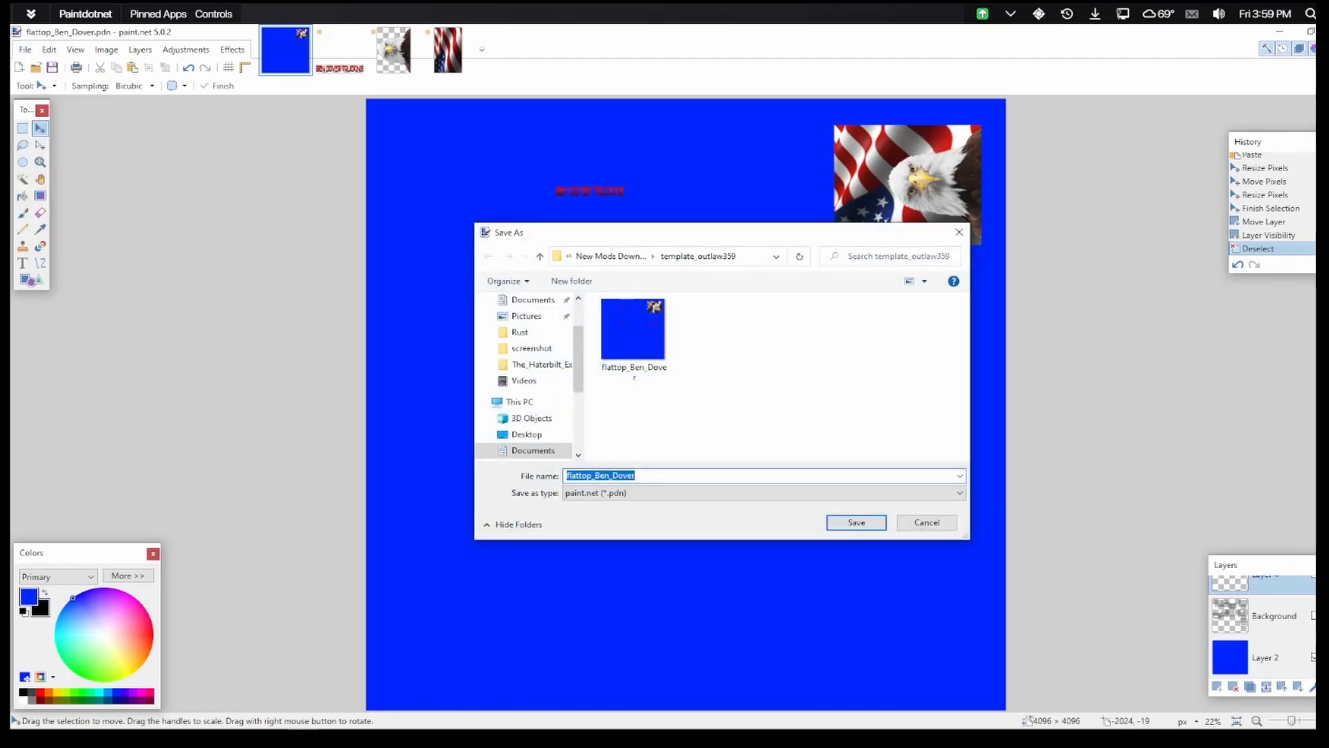
{"action": "left_click", "coordinate": [644, 493]}
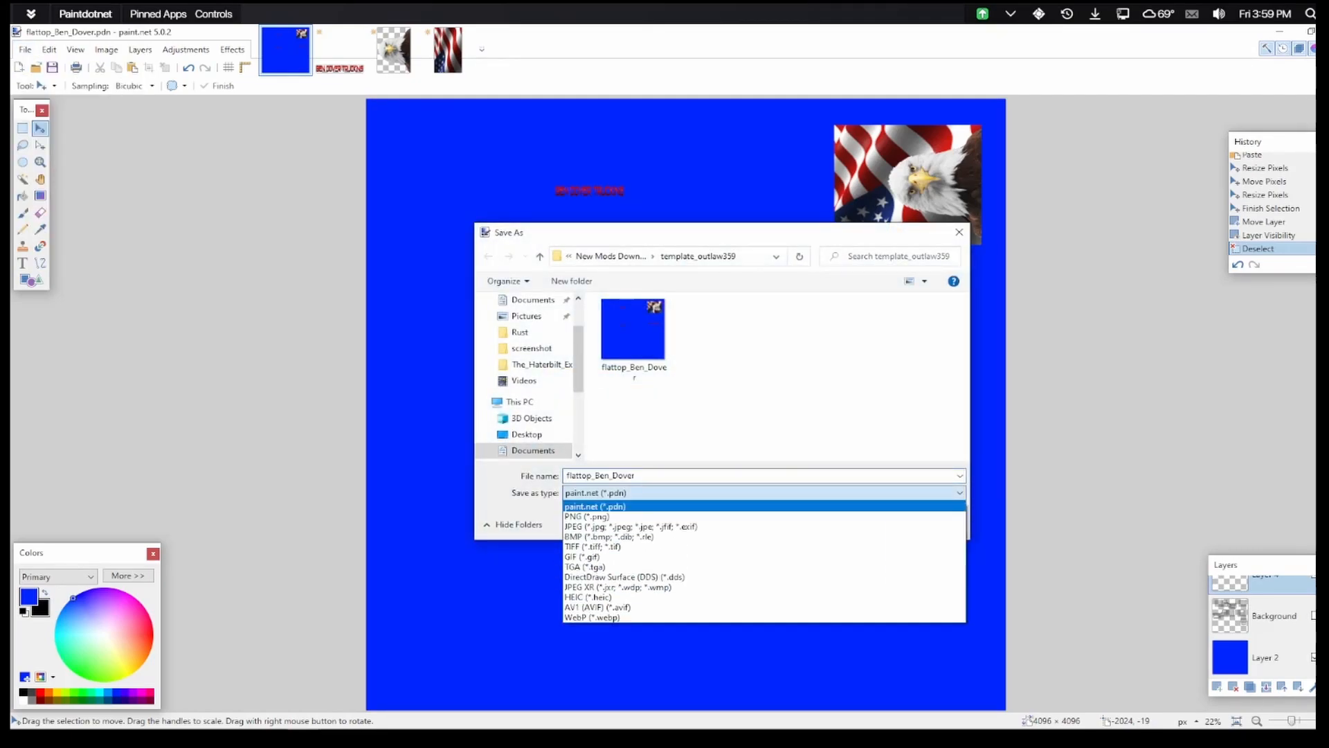
{"action": "left_click", "coordinate": [623, 517]}
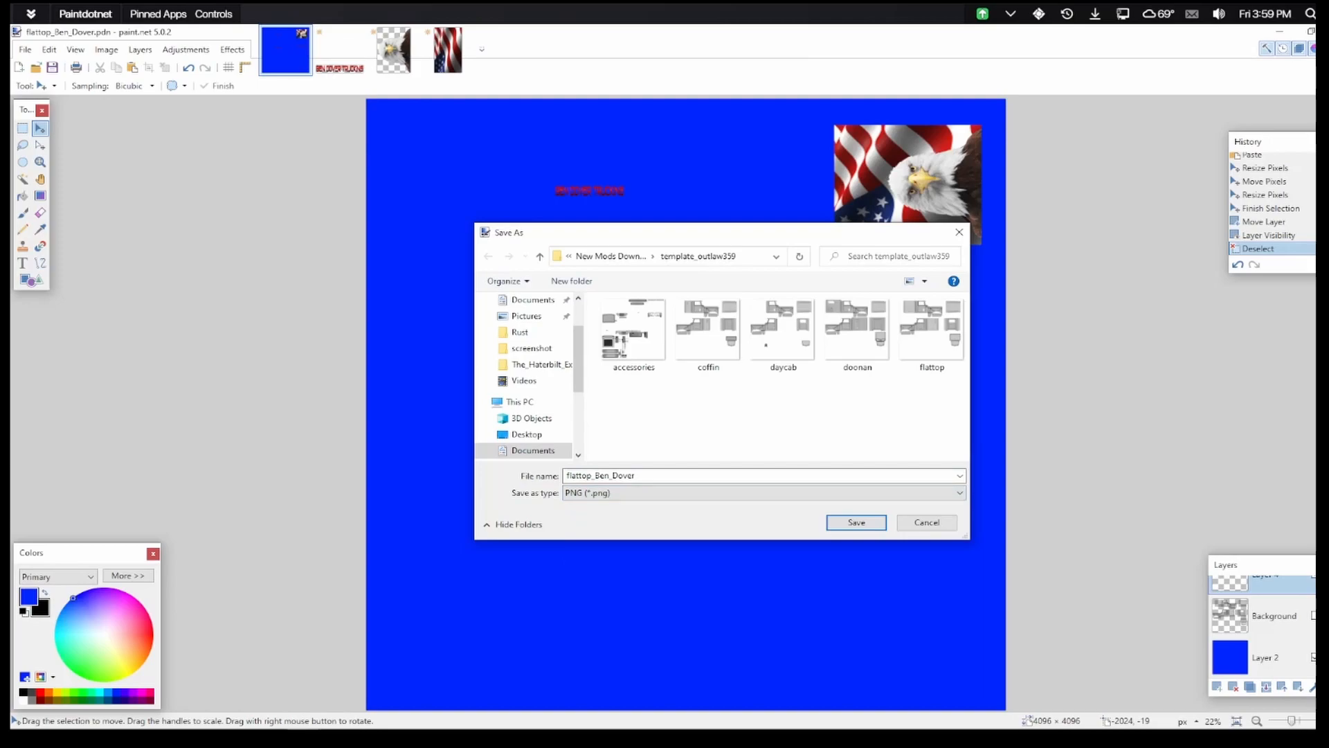
{"action": "key", "text": "Return"}
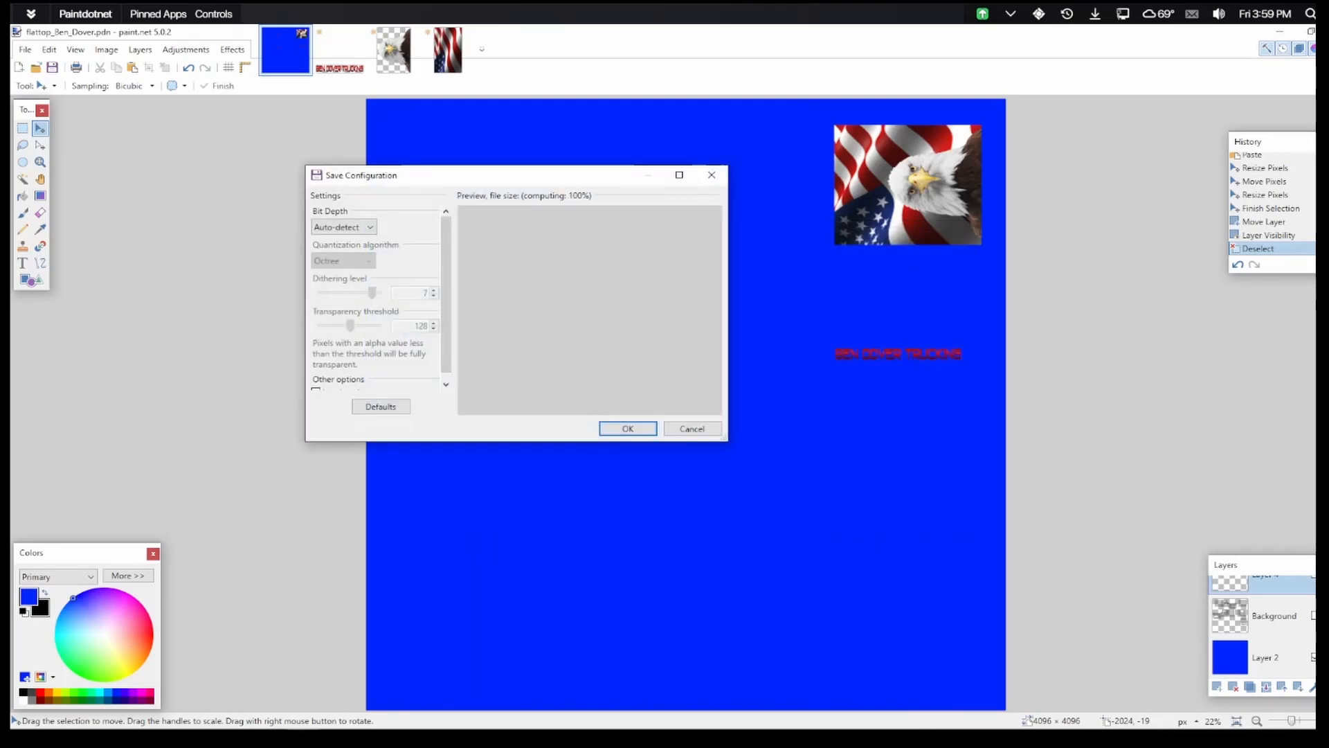
{"action": "key", "text": "Return"}
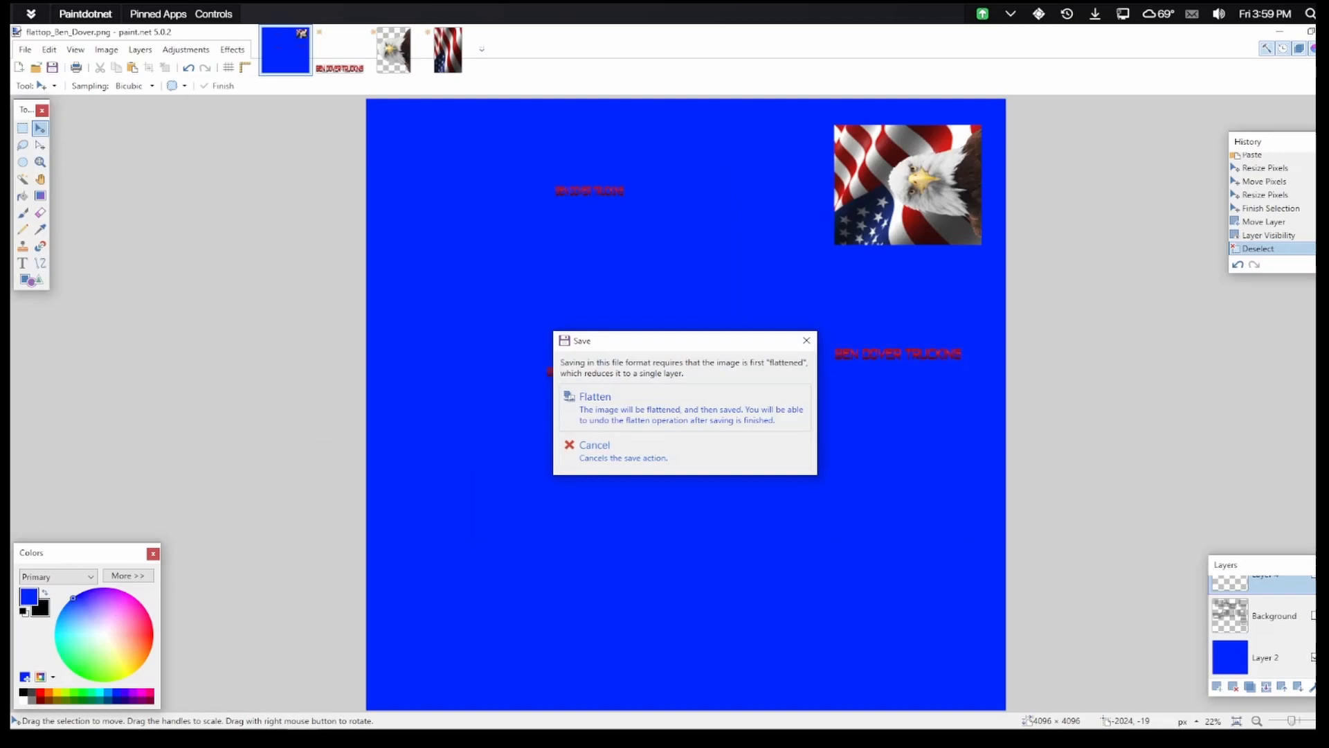
{"action": "key", "text": "Return"}
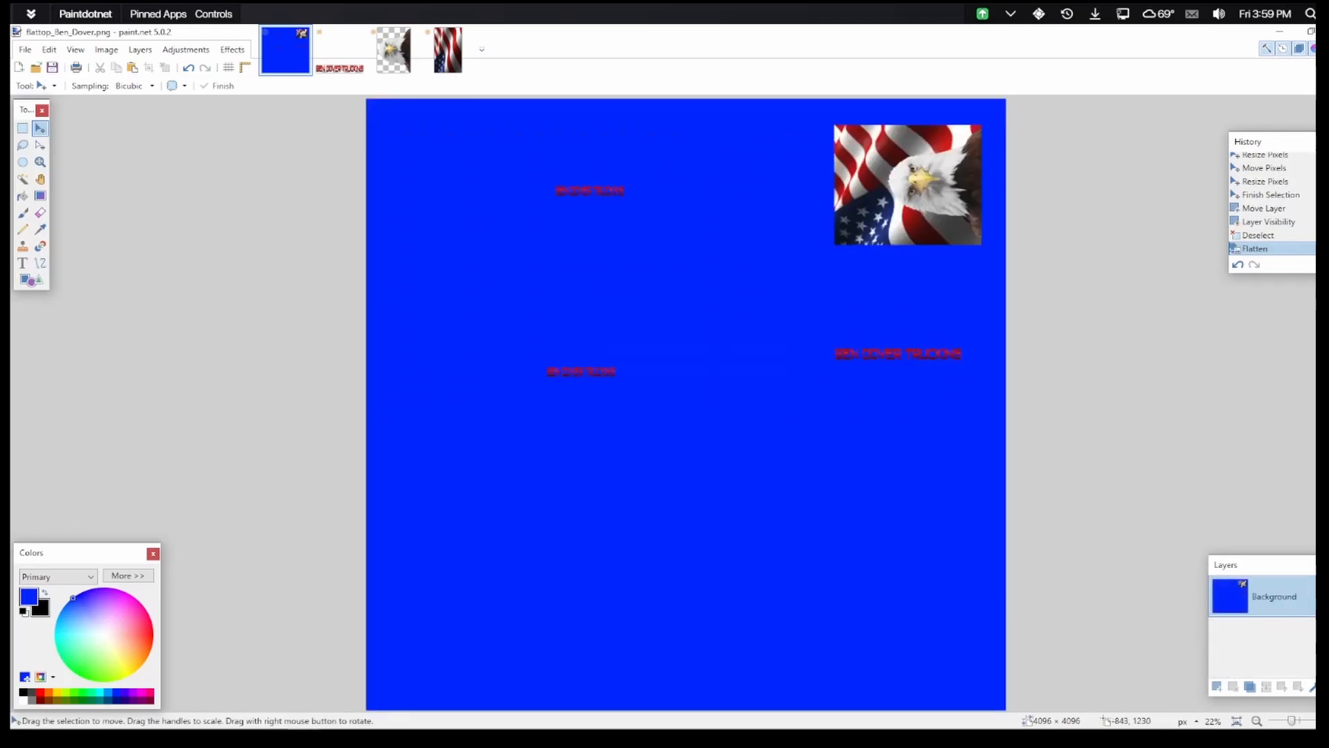
Save the flattened skin as flattop_Ben_Dover in DirectDraw Surface (*.dds) format in the template_outlaw359 folder
{"action": "left_click", "coordinate": [25, 49]}
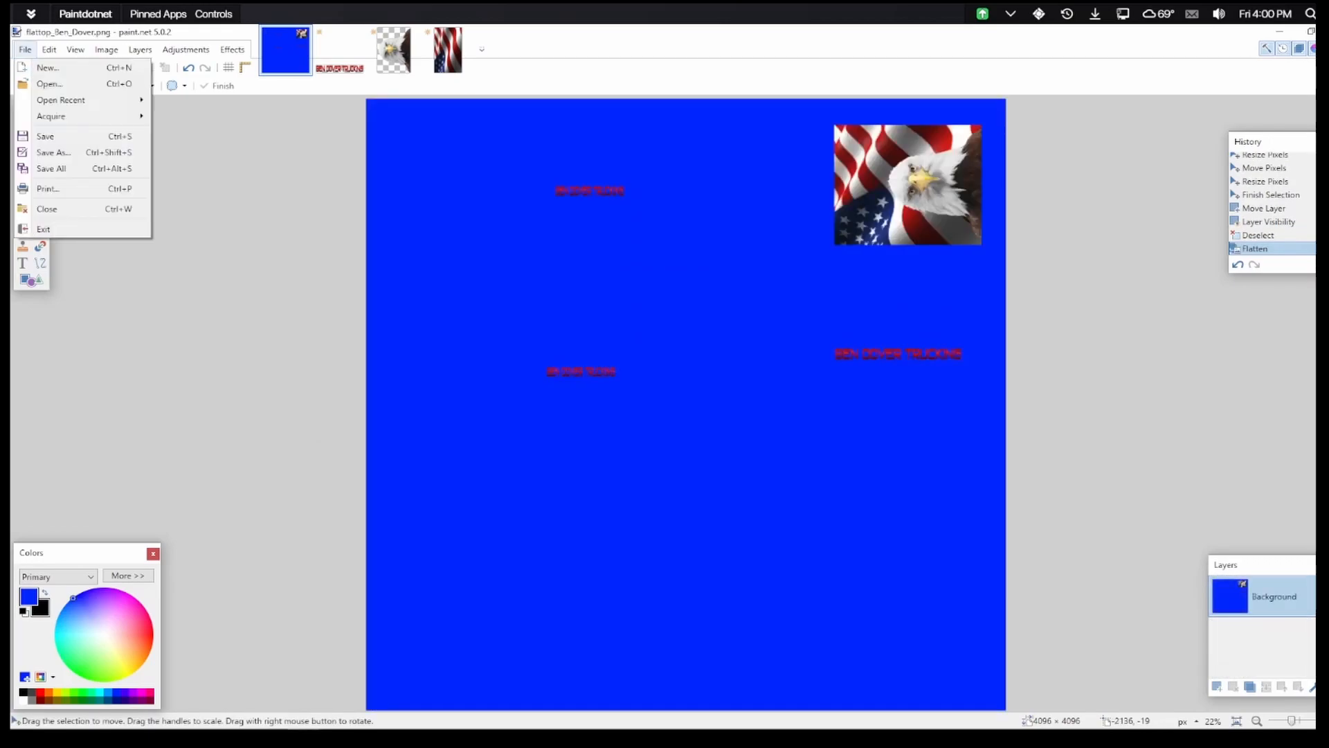
{"action": "left_click", "coordinate": [54, 153]}
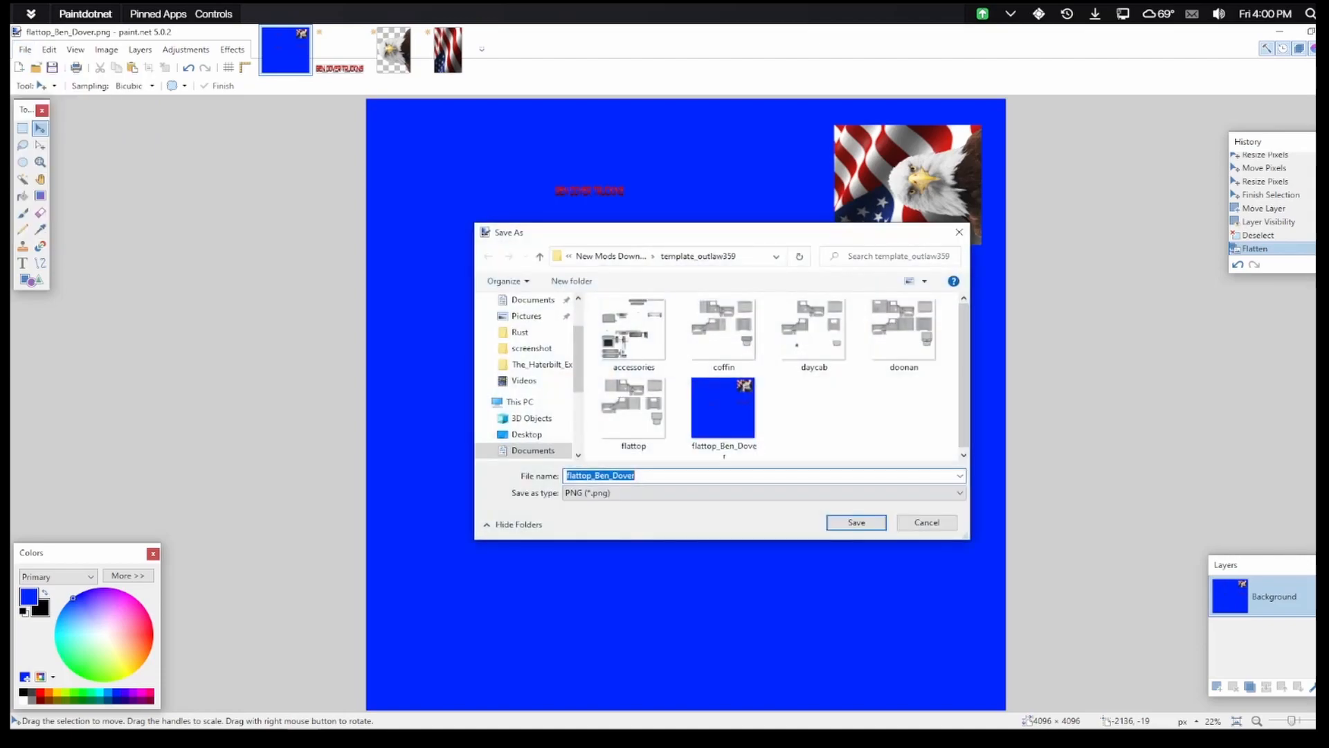
{"action": "left_click", "coordinate": [659, 493]}
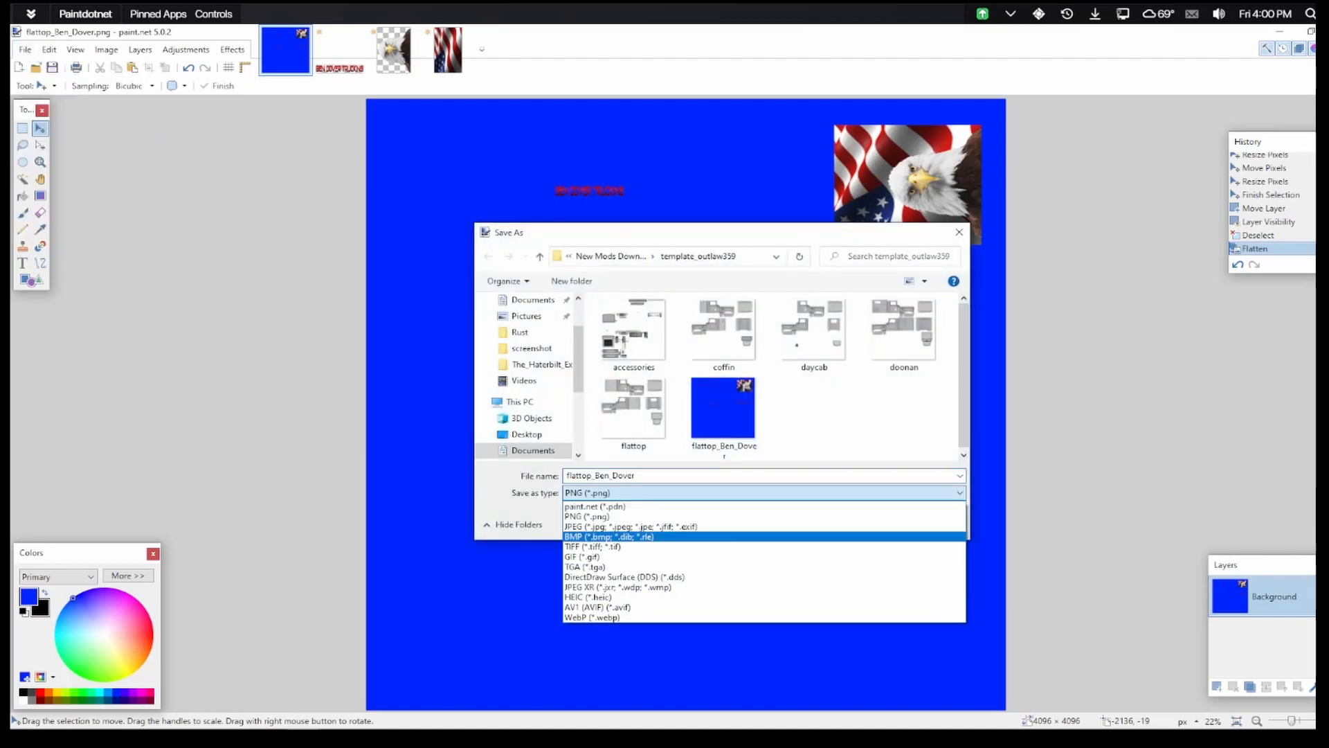
{"action": "key", "text": "Down"}
{"action": "key", "text": "Down"}
{"action": "key", "text": "Down"}
{"action": "key", "text": "Return"}
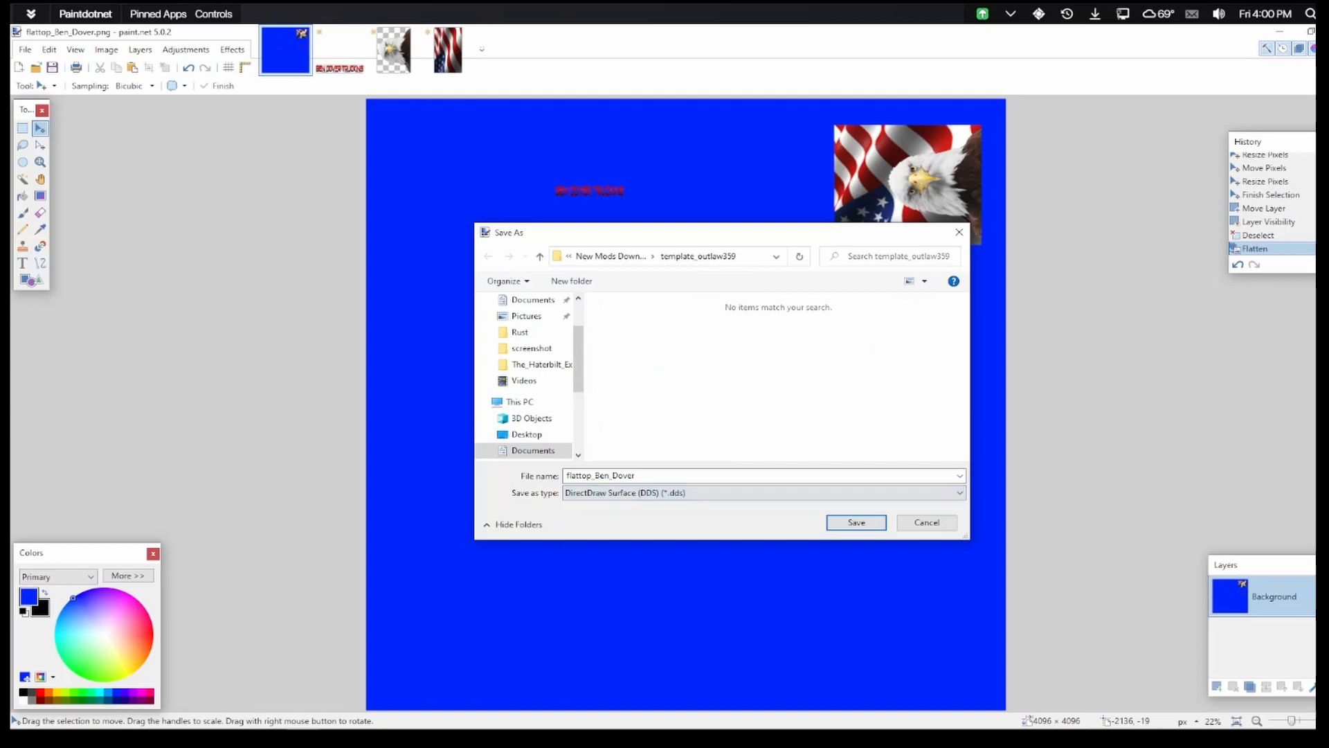
{"action": "key", "text": "Return"}
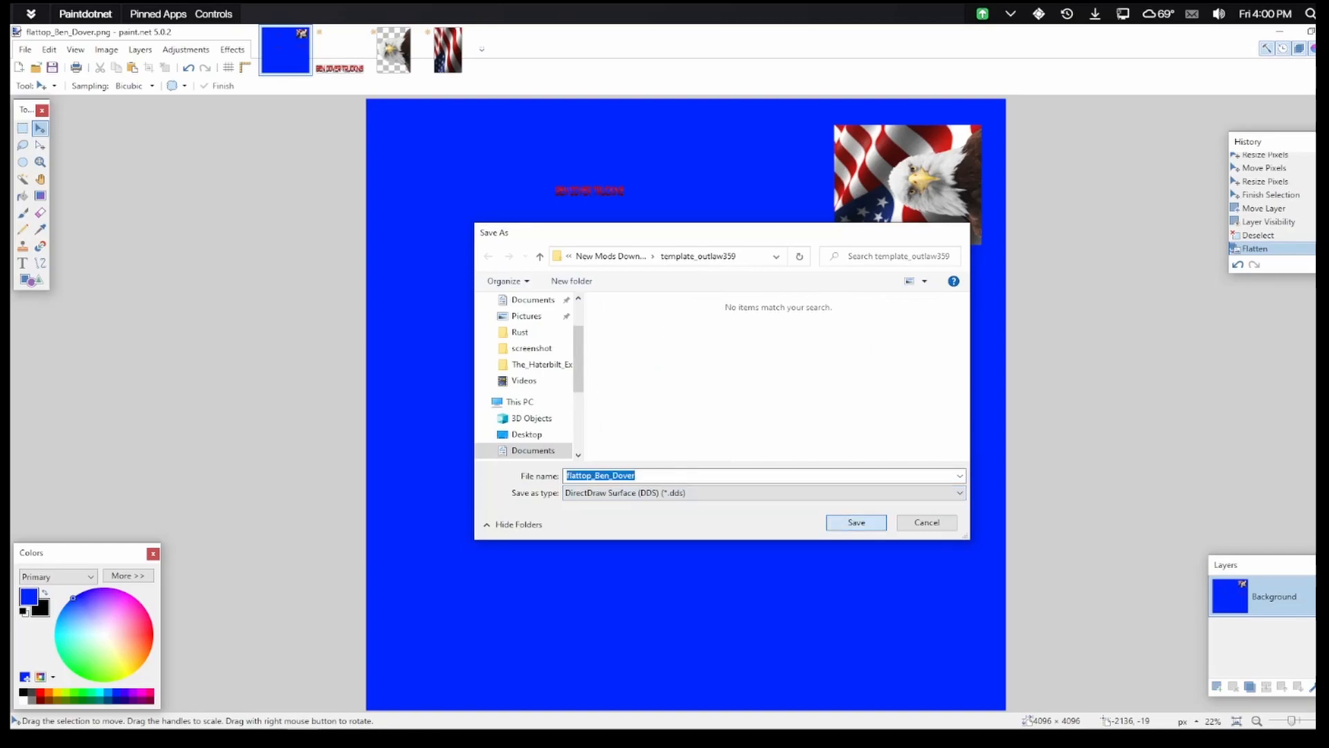
{"action": "key", "text": "Return"}
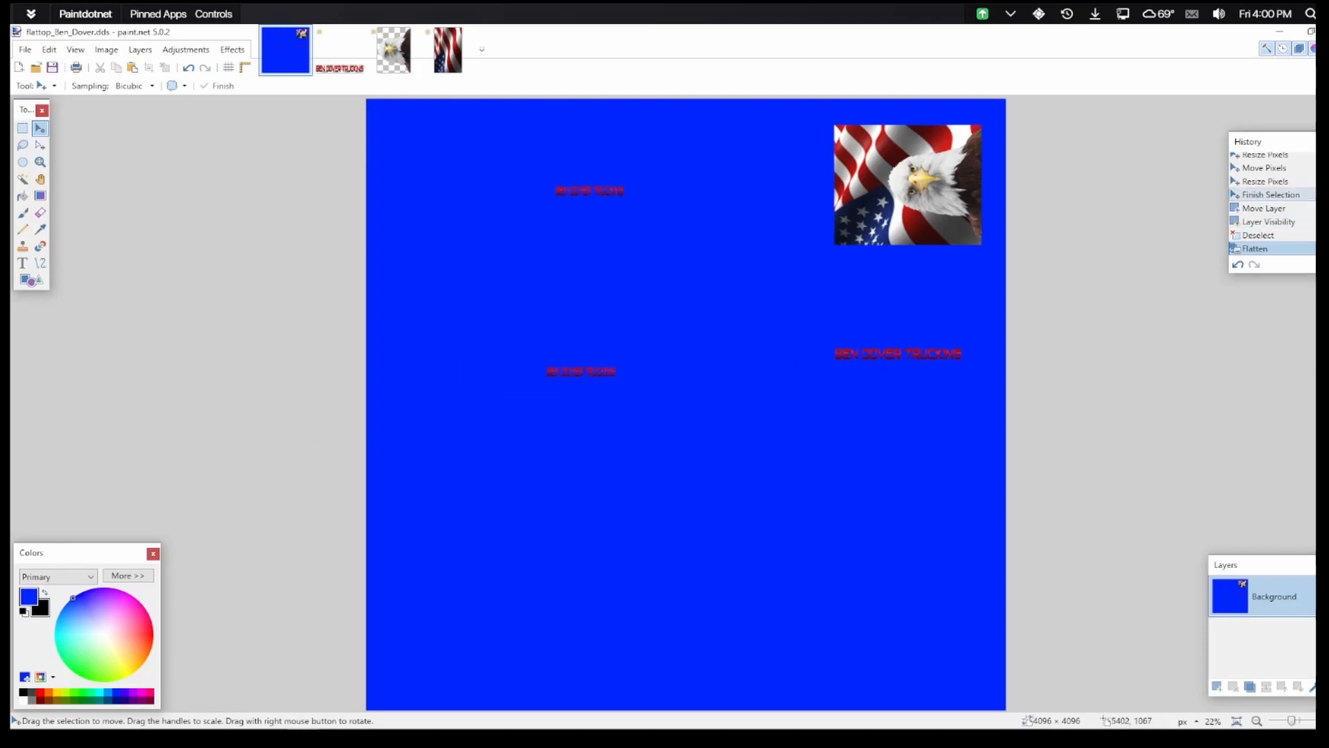
Exit paint.net discarding the other images' unsaved changes, and switch to Mods Studio 2 in a maximized window
{"action": "key", "text": "alt+F4"}
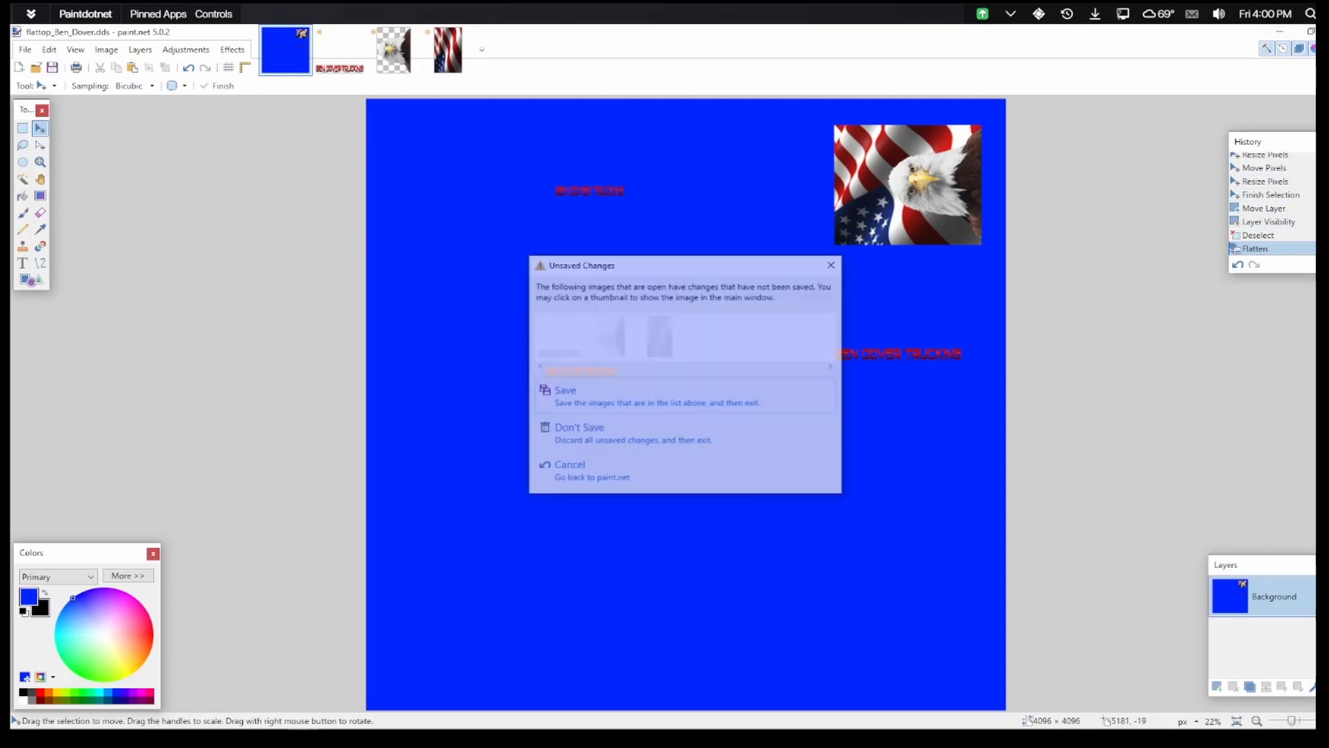
{"action": "left_click", "coordinate": [685, 434]}
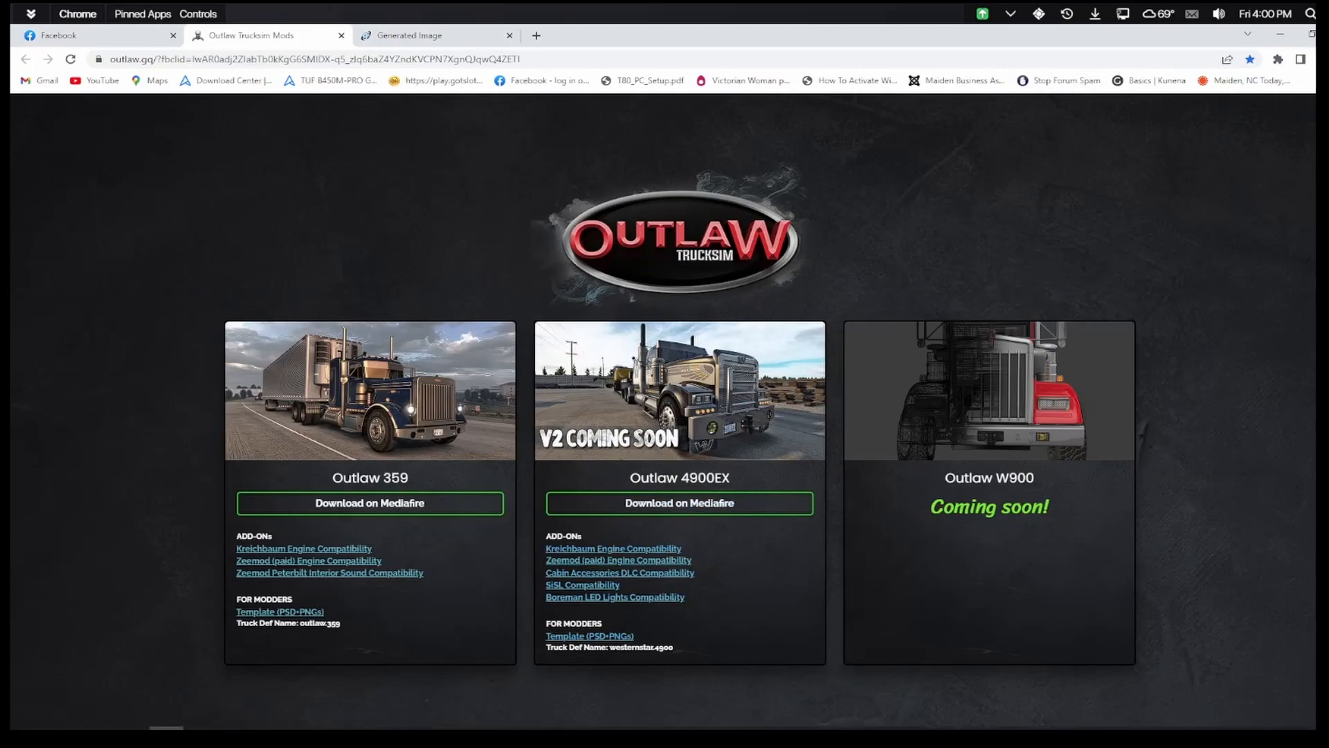
{"action": "mouse_move", "coordinate": [662, 727]}
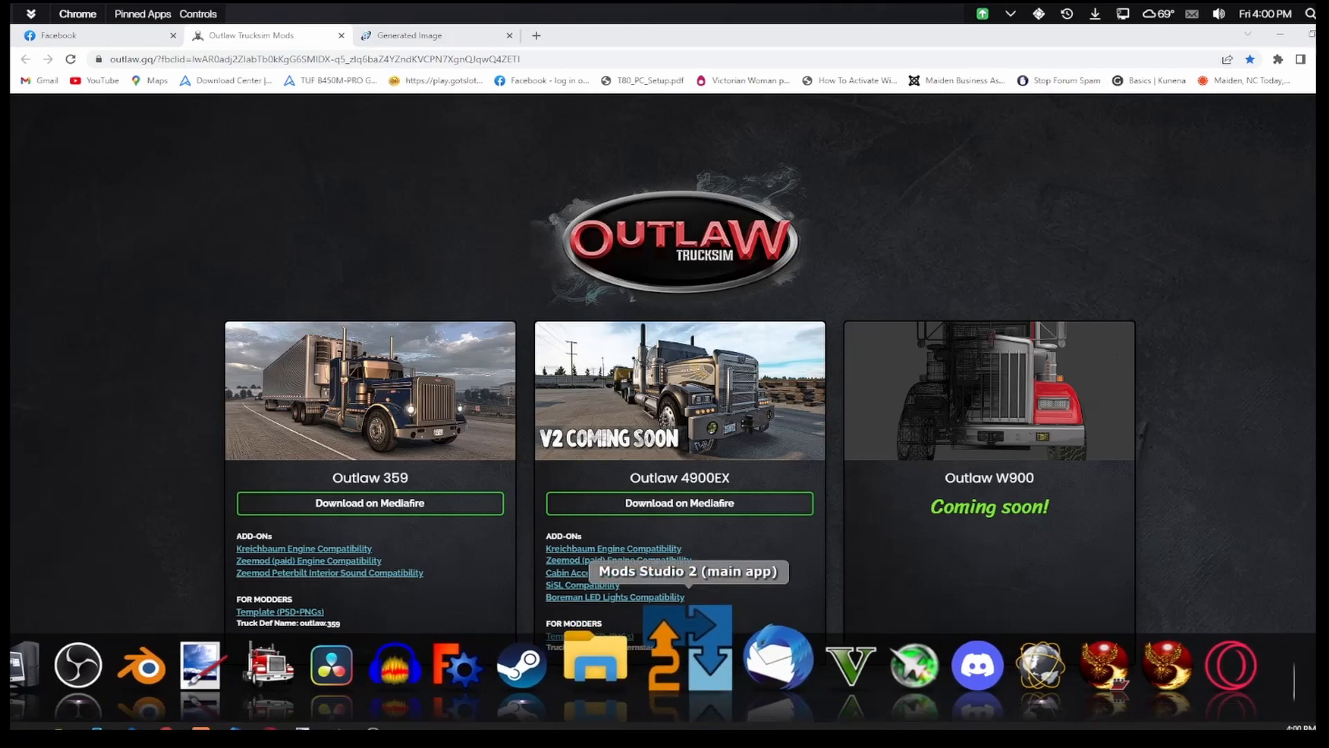
{"action": "left_click", "coordinate": [685, 643]}
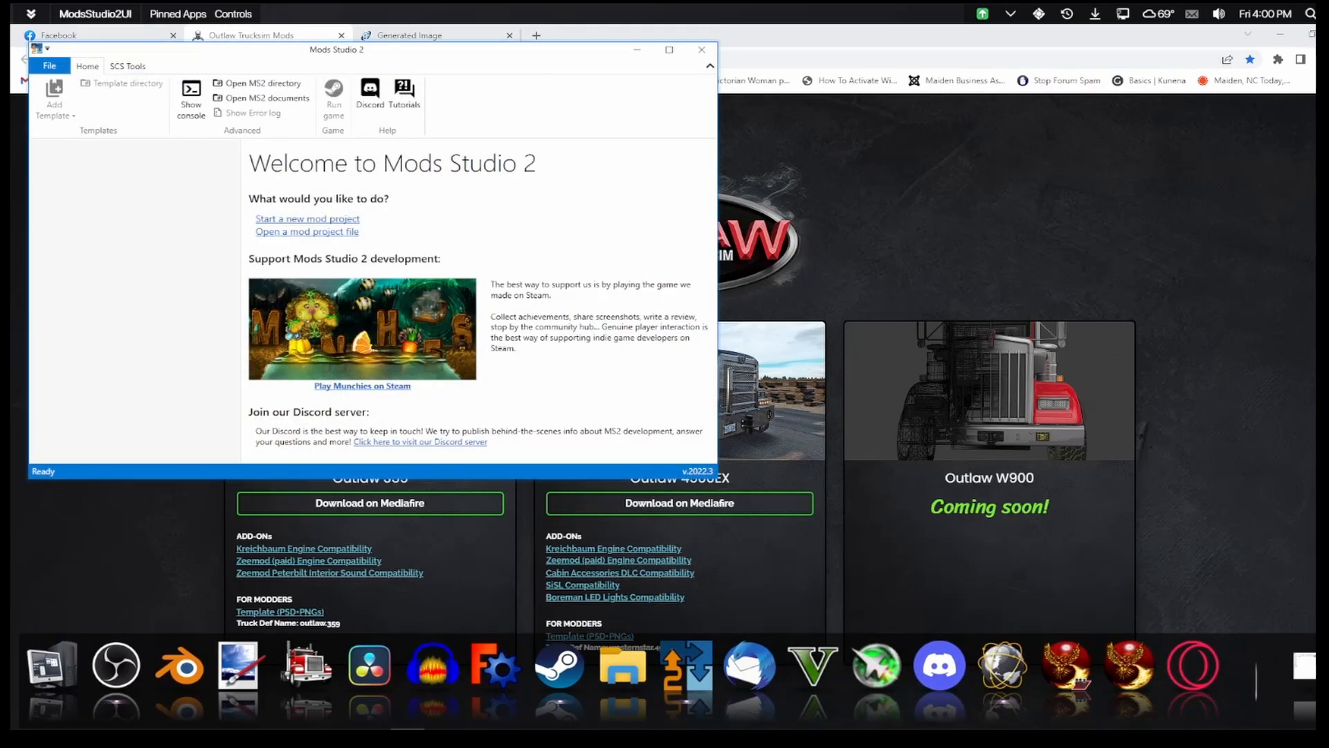
{"action": "left_click", "coordinate": [669, 49]}
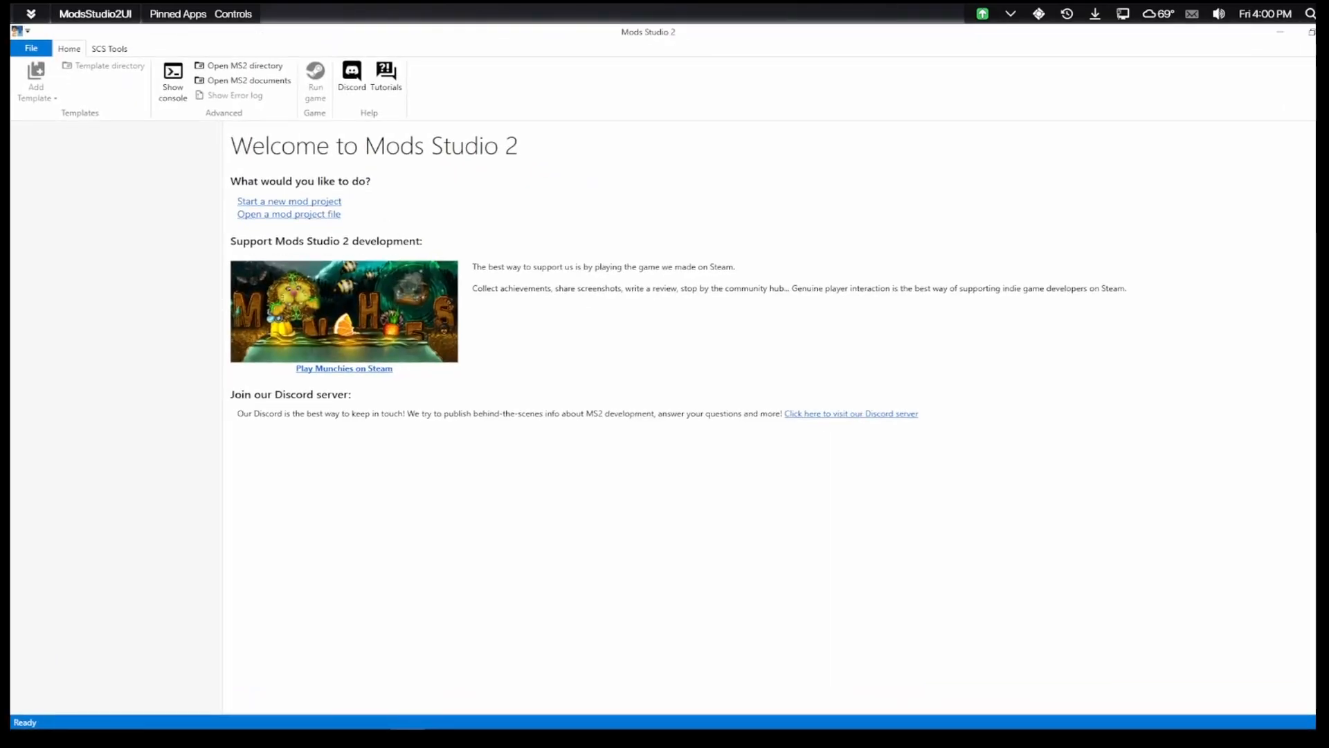
Create a new ATS mod project
{"action": "left_click", "coordinate": [32, 48]}
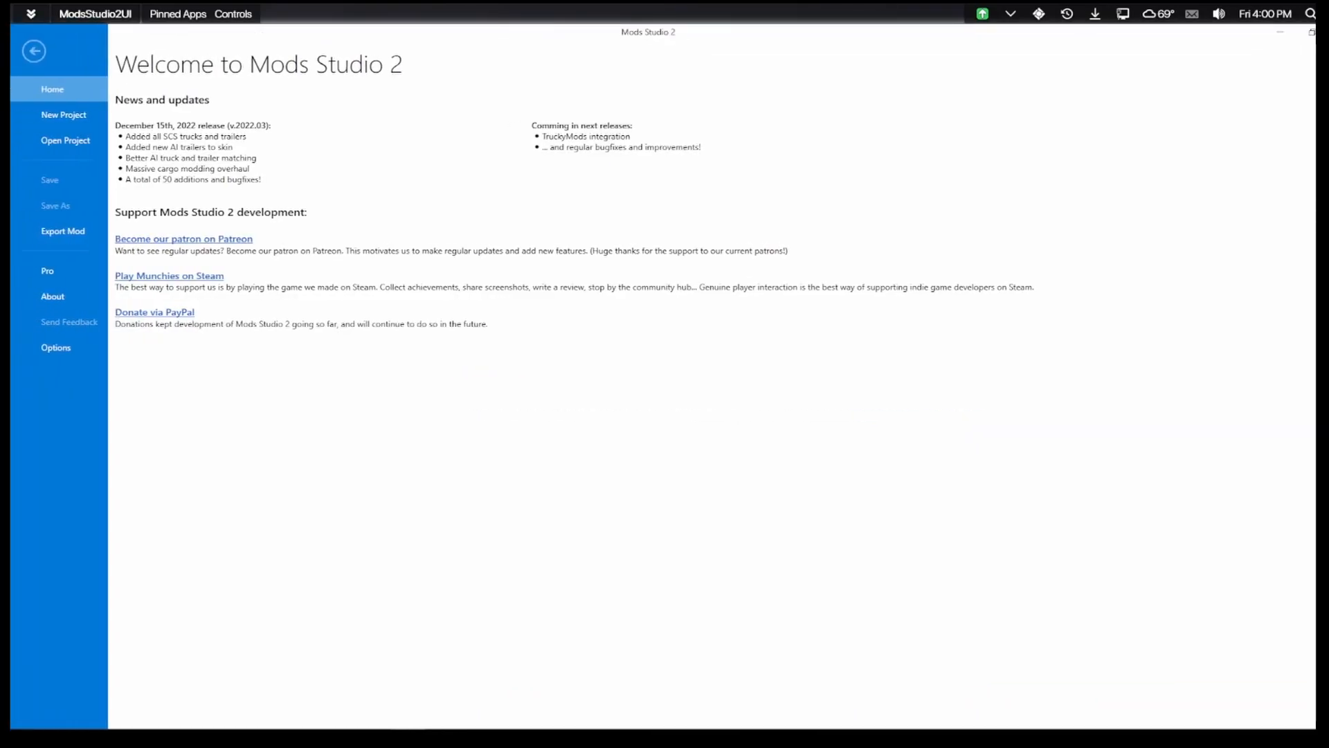
{"action": "left_click", "coordinate": [67, 114]}
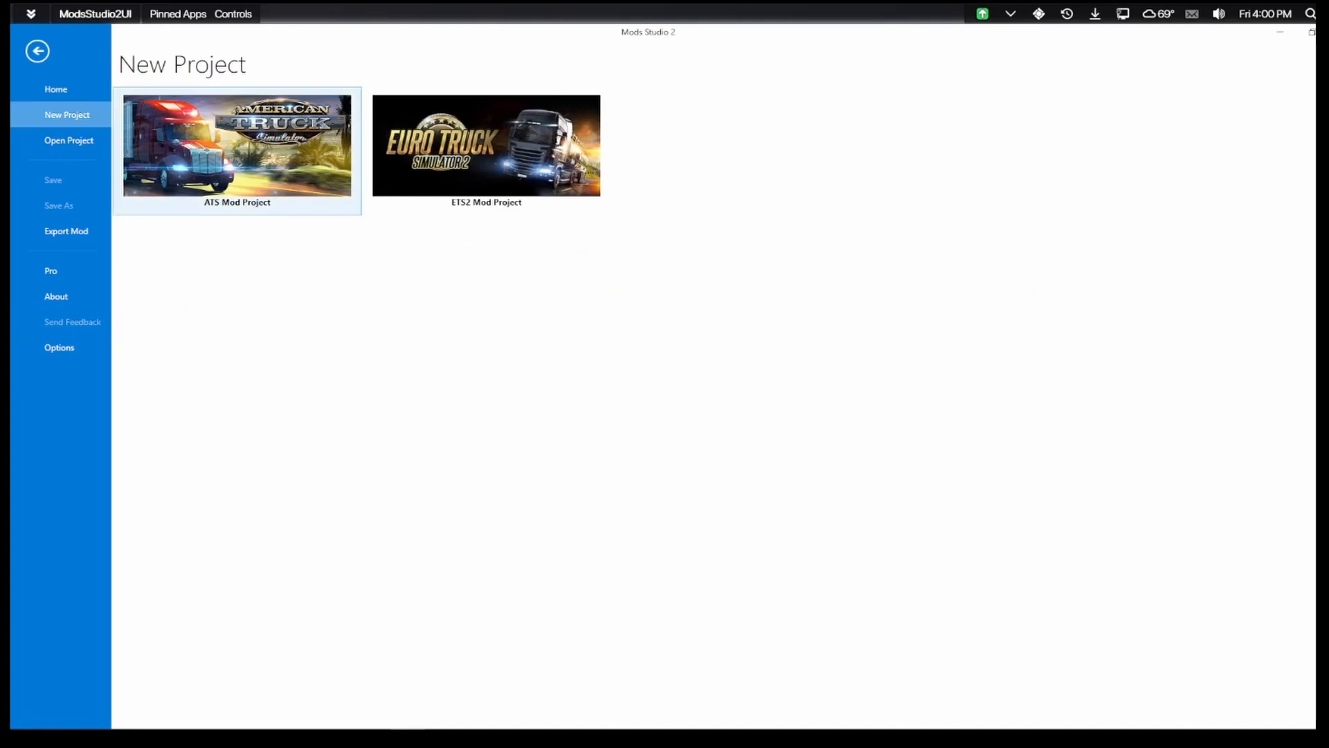
{"action": "left_click", "coordinate": [237, 144]}
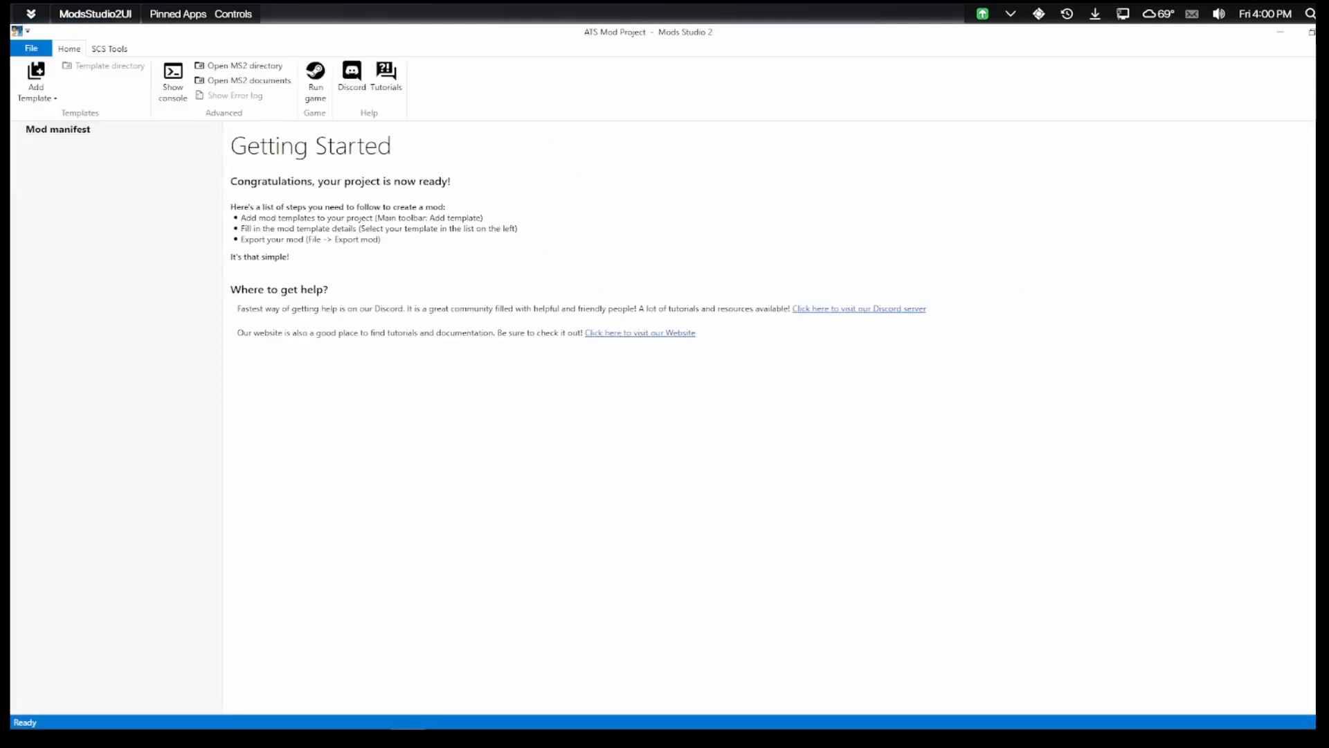
Set the mod name to benoutlaw in the mod manifest
{"action": "left_click", "coordinate": [58, 130]}
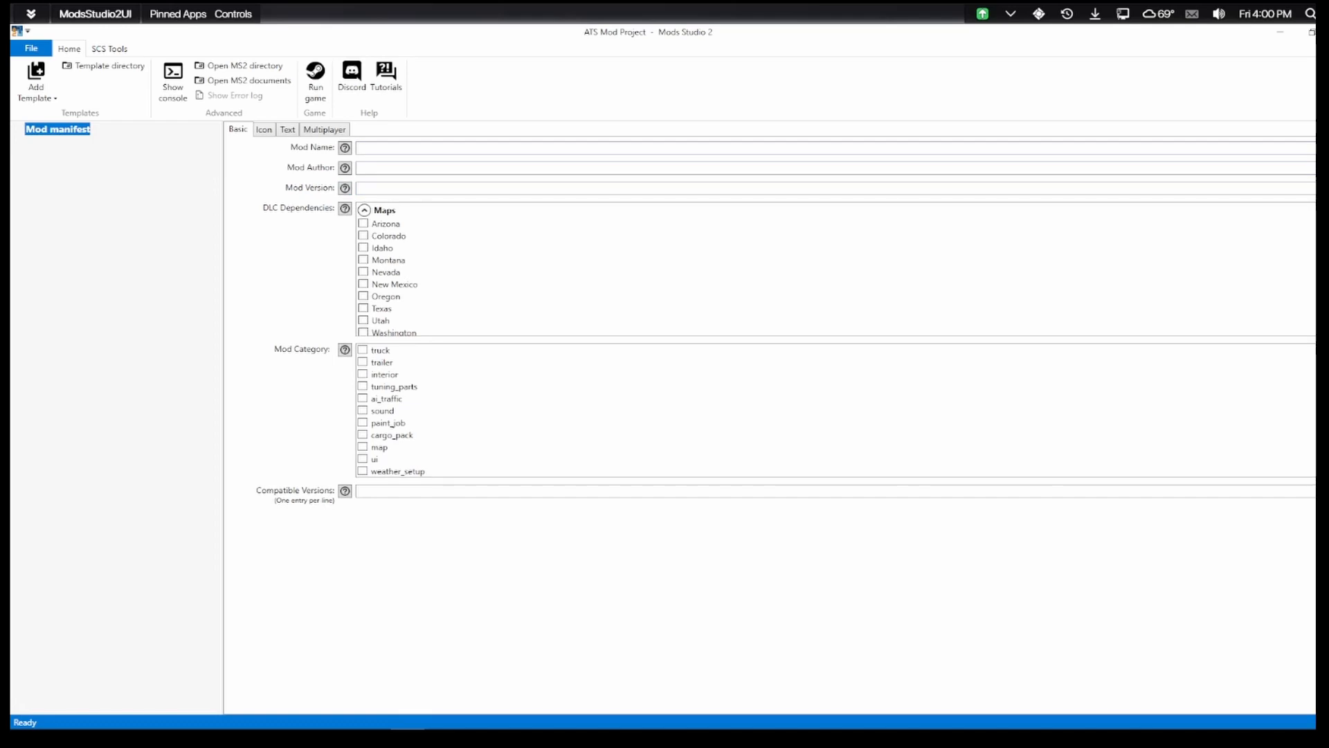
{"action": "left_click", "coordinate": [387, 147]}
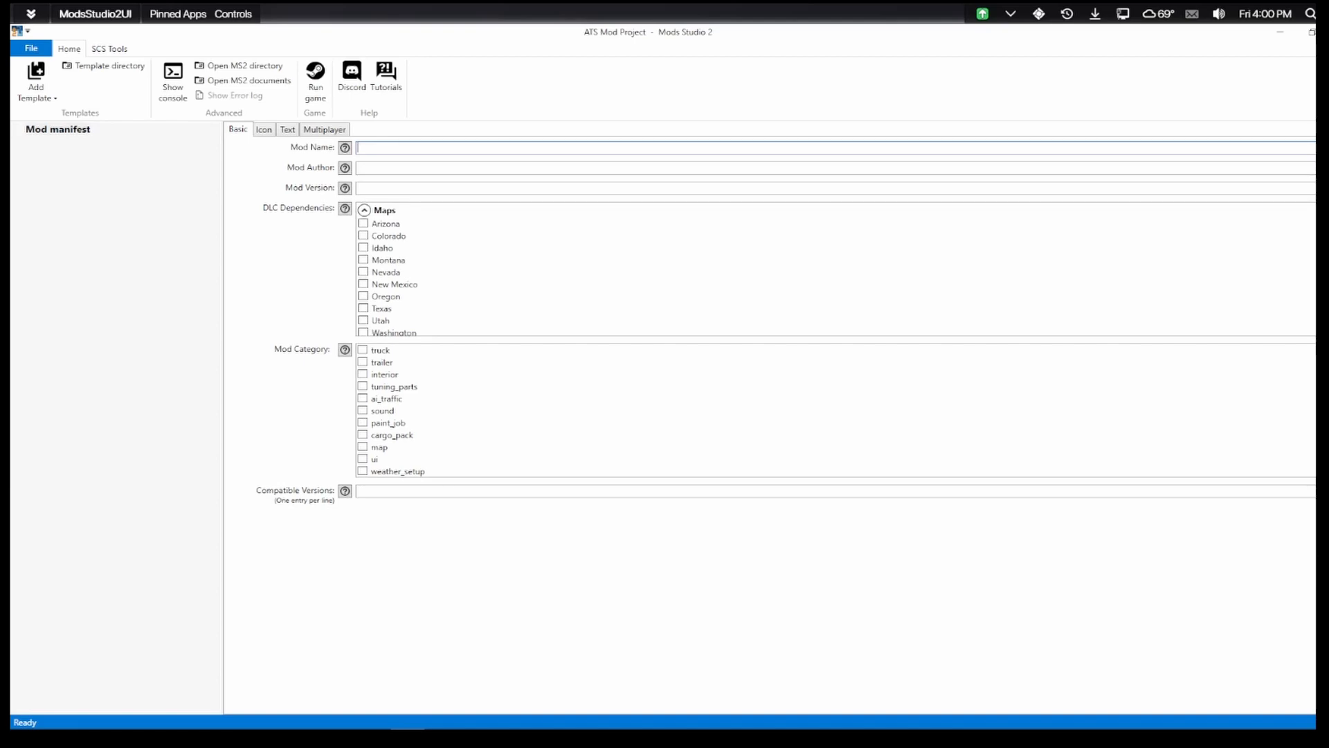
{"action": "type", "text": "bend"}
{"action": "type", "text": "over"}
{"action": "type", "text": "out"}
{"action": "key", "text": "BackSpace"}
{"action": "key", "text": "BackSpace"}
{"action": "key", "text": "BackSpace"}
{"action": "key", "text": "BackSpace"}
{"action": "key", "text": "BackSpace"}
{"action": "key", "text": "BackSpace"}
{"action": "key", "text": "BackSpace"}
{"action": "key", "text": "BackSpace"}
{"action": "type", "text": "outlaw"}
Enter the mod author's name, set the mod version to 1.0 and assign the paint_job category
{"action": "left_click", "coordinate": [359, 168]}
{"action": "type", "text": "N"}
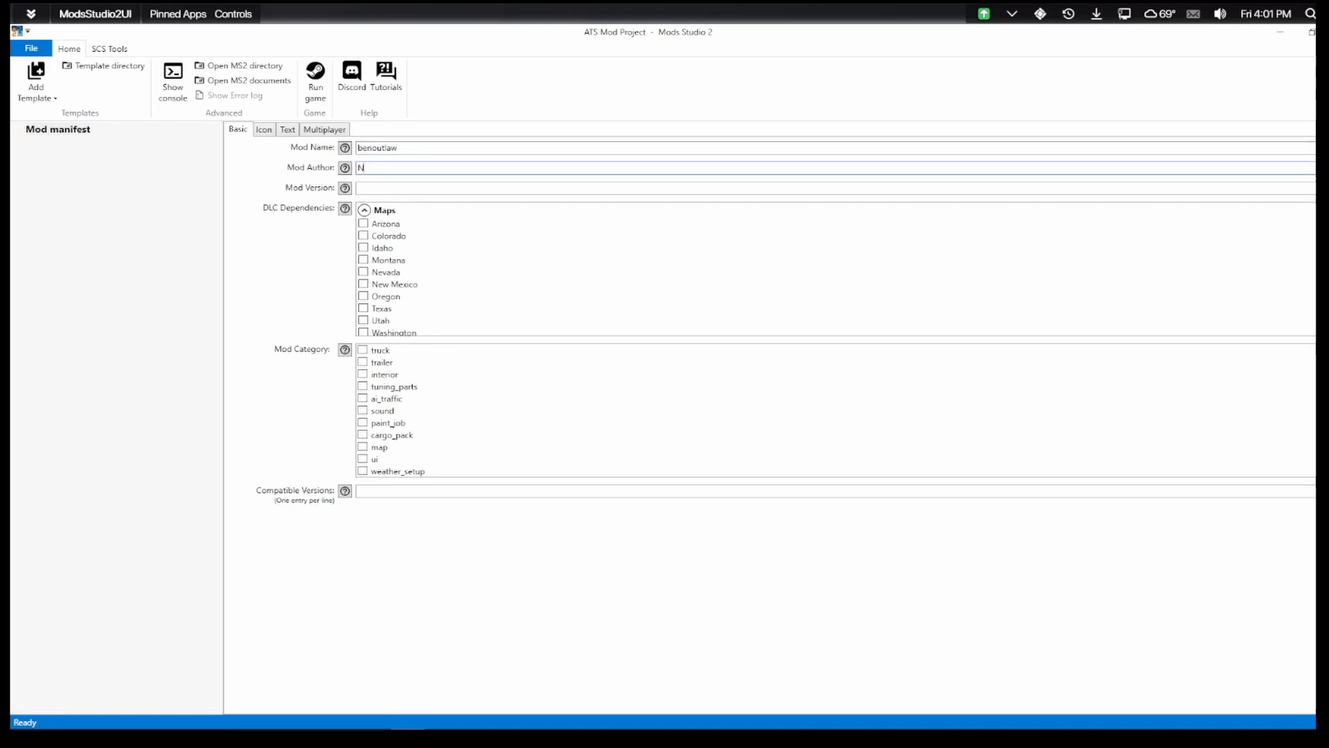
{"action": "type", "text": "erdy Pappy"}
{"action": "type", "text": "1.0"}
{"action": "left_click", "coordinate": [362, 422]}
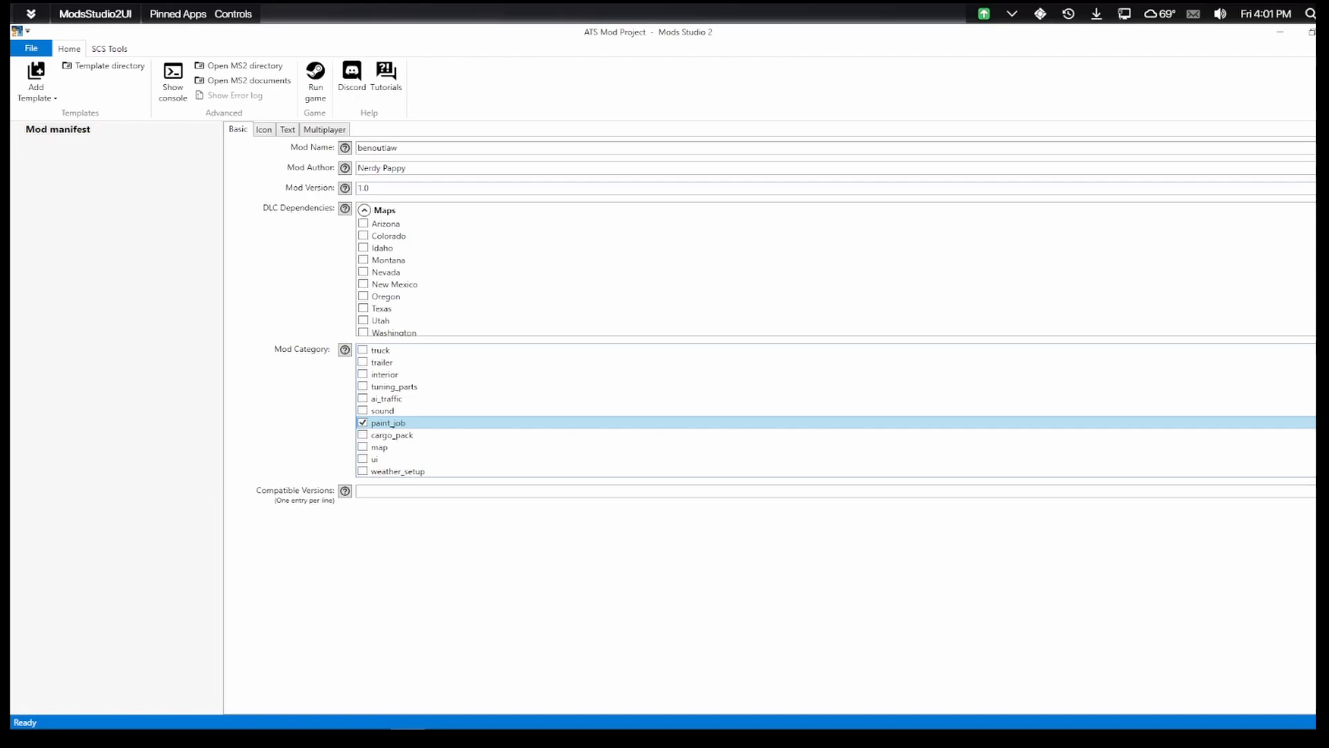
Enter "Outlaw 359" as the mod description in the manifest
{"action": "left_click", "coordinate": [264, 129]}
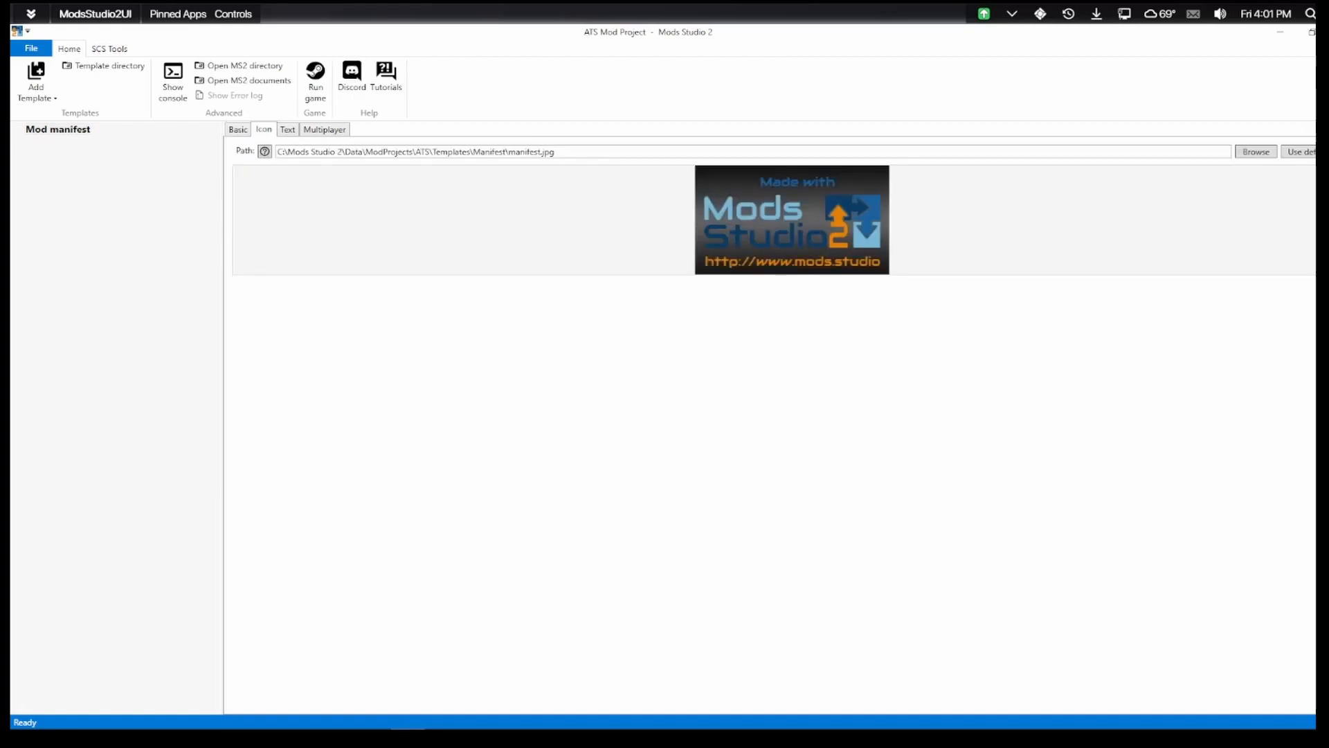
{"action": "left_click", "coordinate": [287, 129]}
{"action": "left_click", "coordinate": [388, 159]}
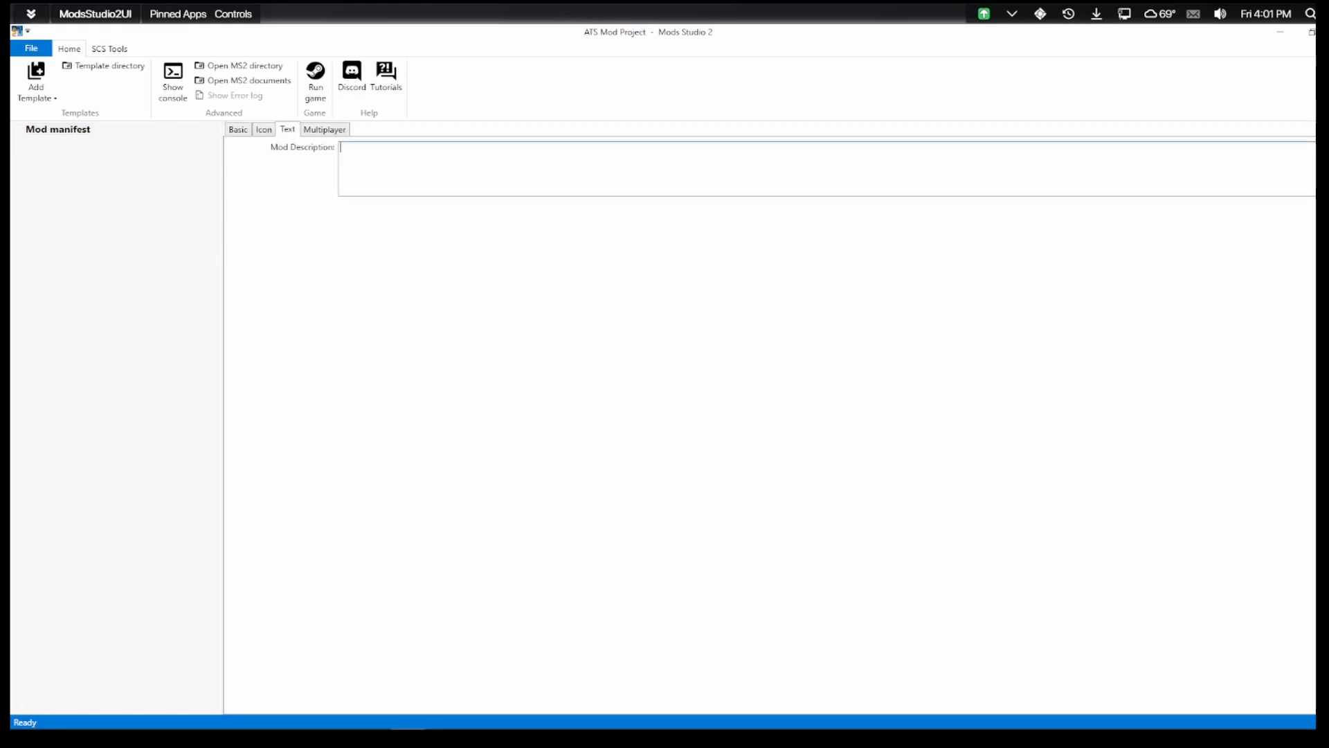
{"action": "type", "text": "Outlaw 359"}
{"action": "left_click", "coordinate": [237, 129]}
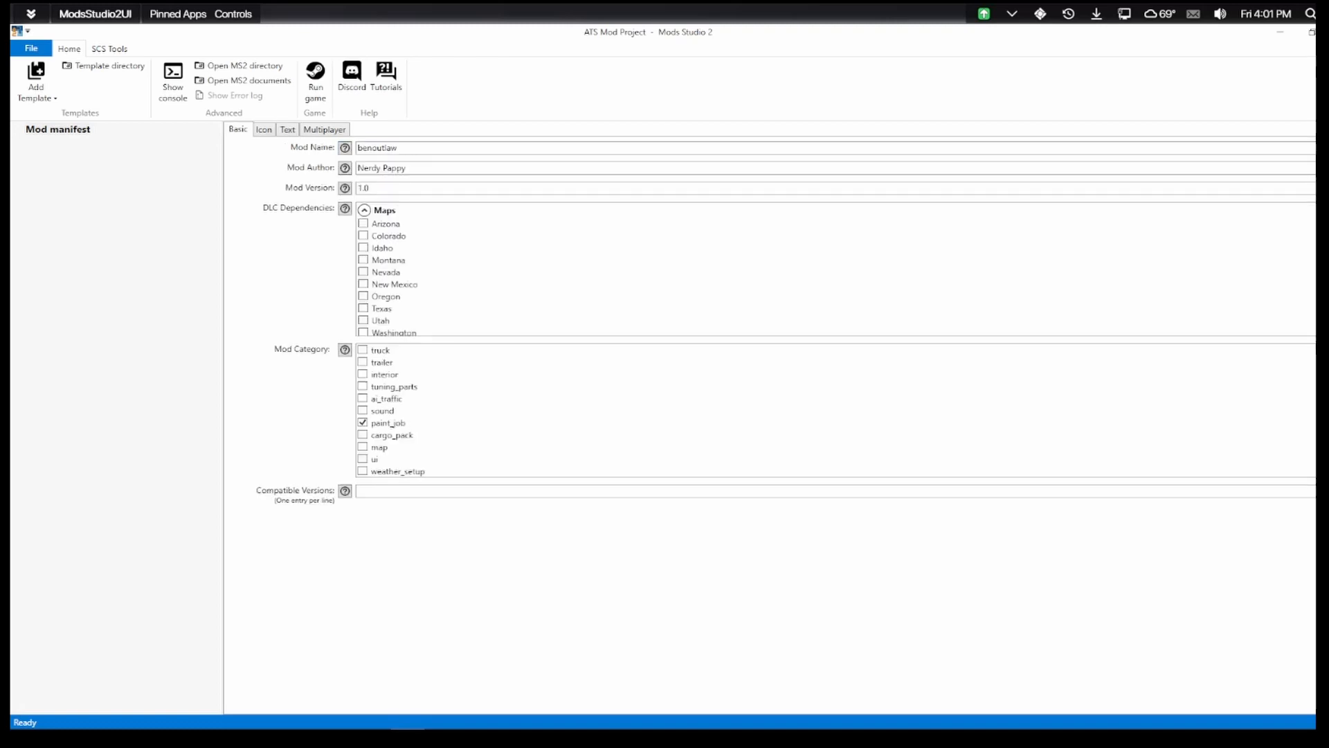
Add a Simple Truck Skin template to the project and choose the Haterbilt Viper 379/389 as its truck
{"action": "left_click", "coordinate": [57, 129]}
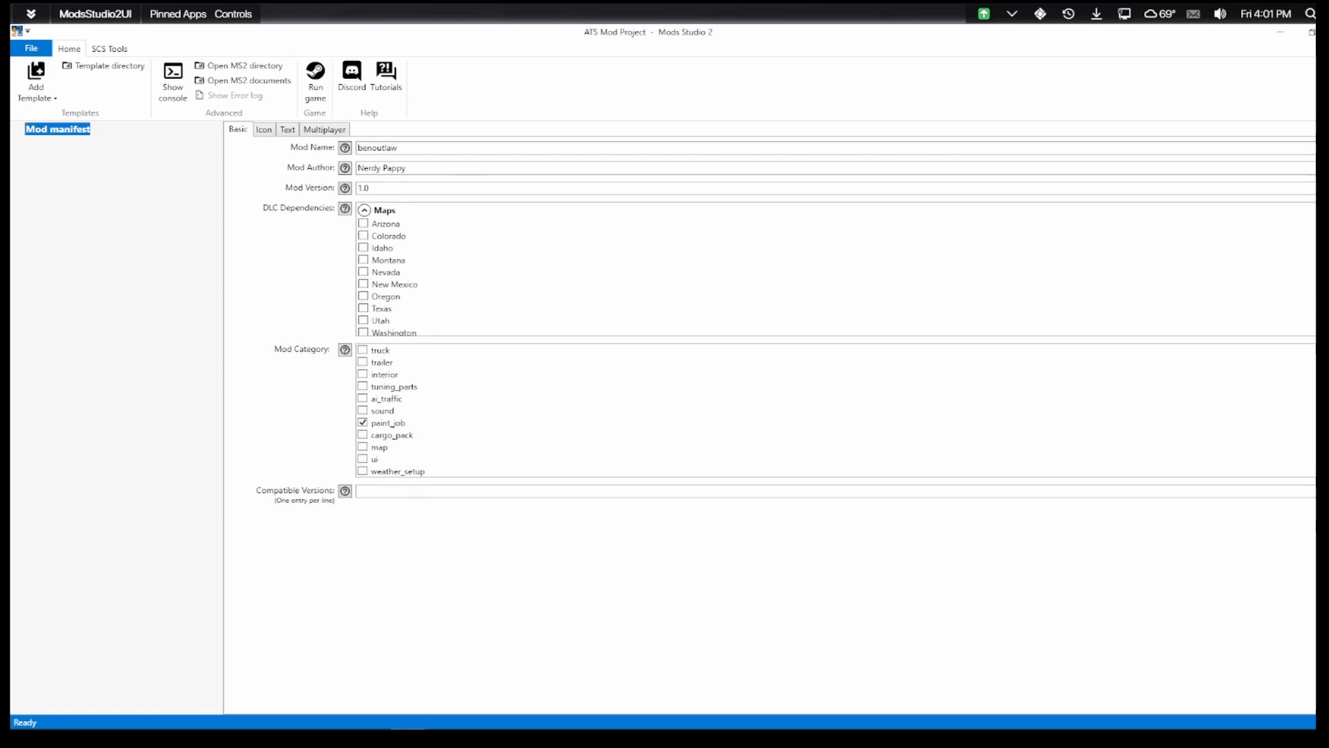
{"action": "left_click", "coordinate": [36, 82]}
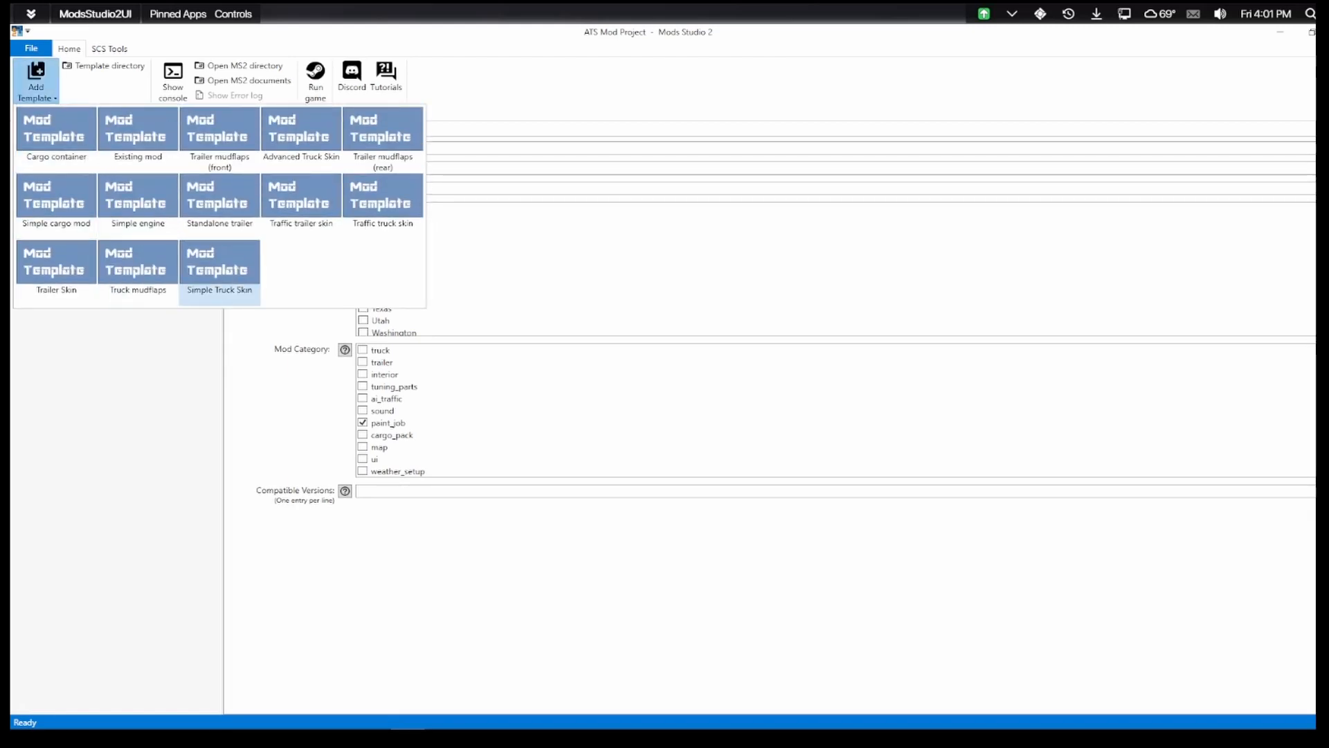
{"action": "left_click", "coordinate": [219, 272]}
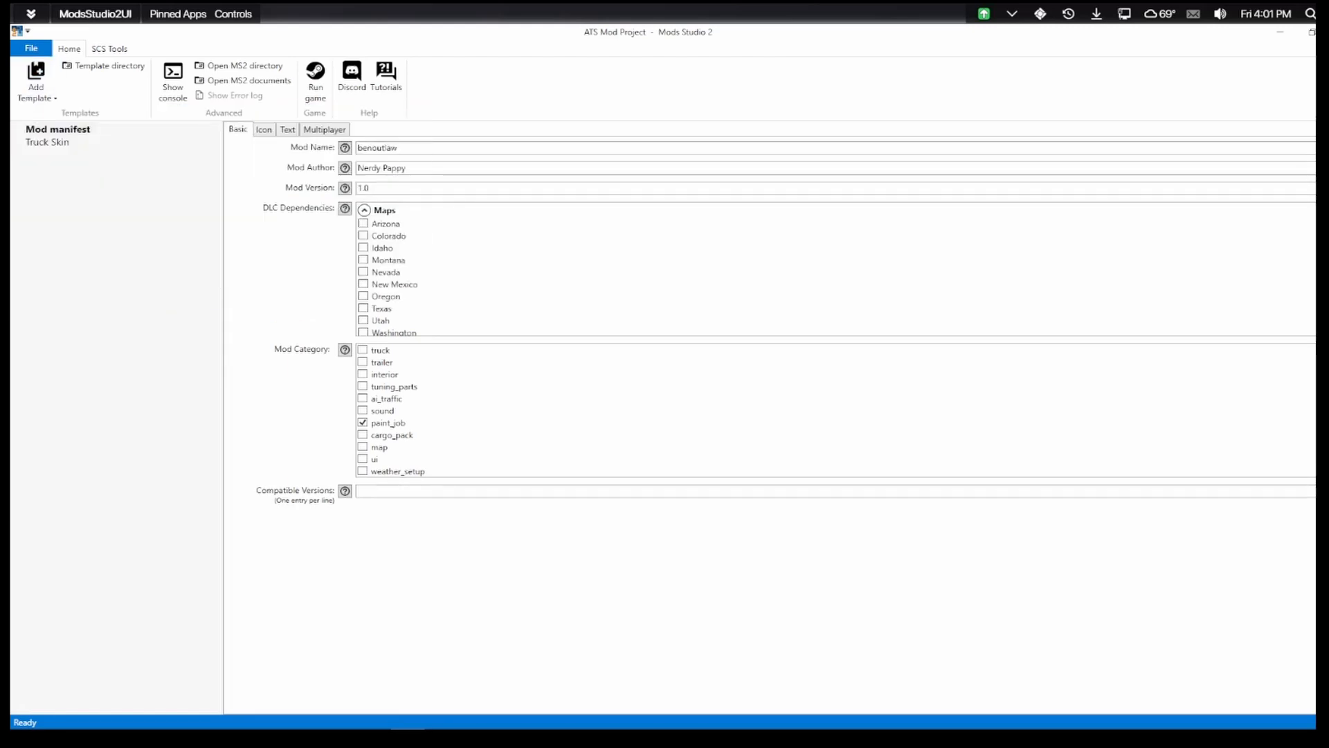
{"action": "left_click", "coordinate": [51, 142]}
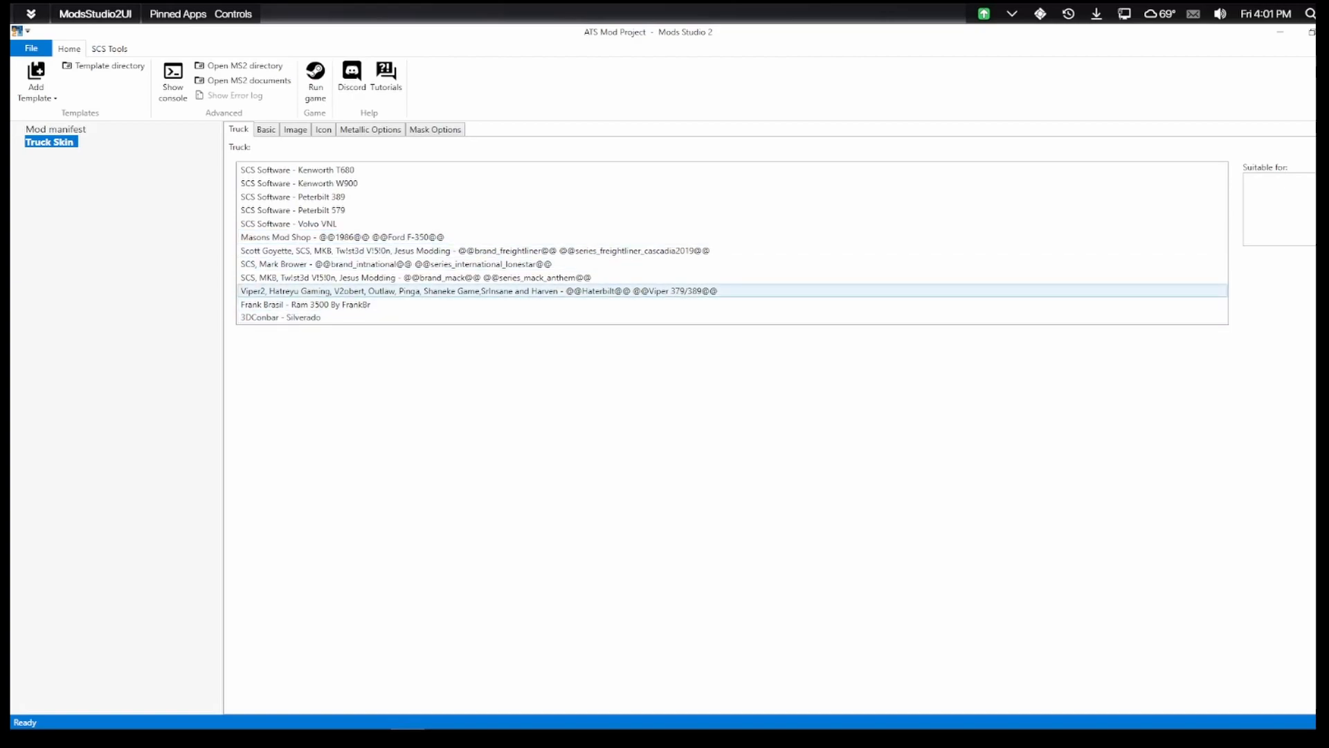
{"action": "left_click", "coordinate": [479, 291]}
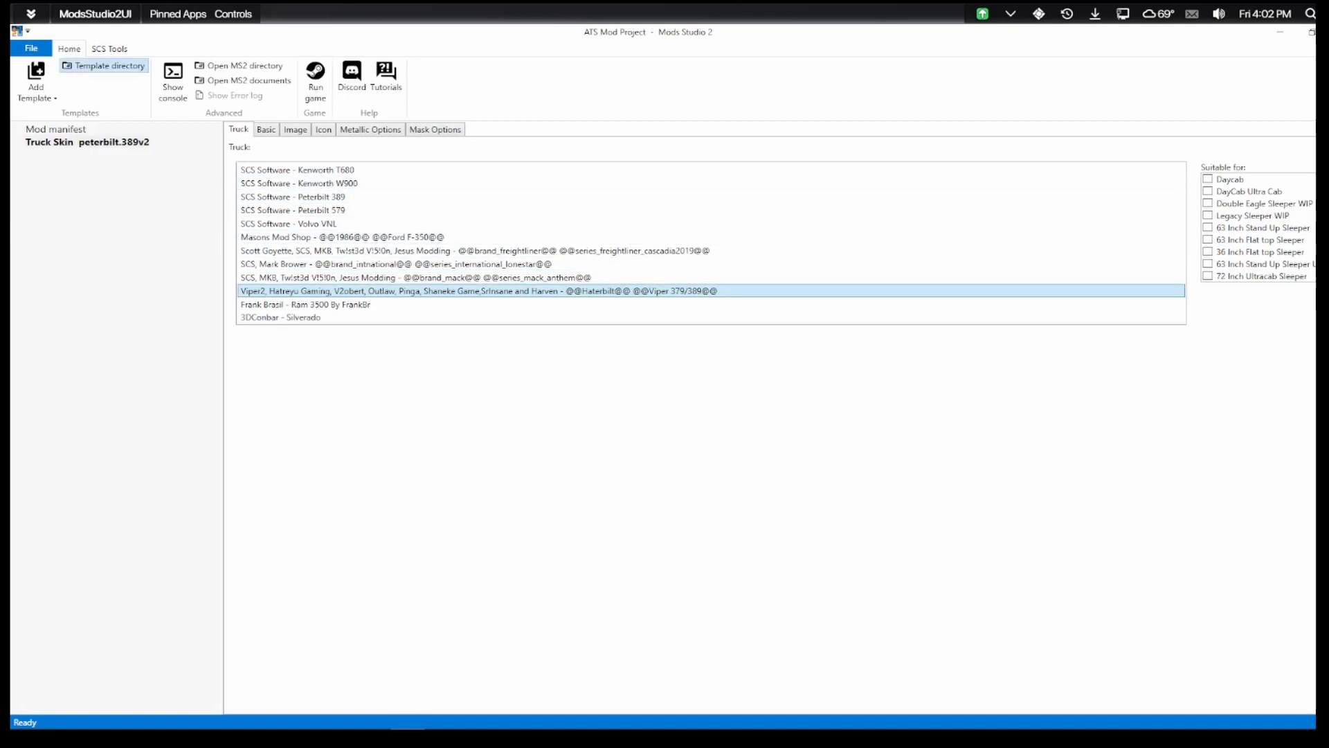
Load a vehicle into the vehicle database from outlaw359v1.scs in the New Mods Downloads folder under Documents
{"action": "left_click", "coordinate": [109, 49]}
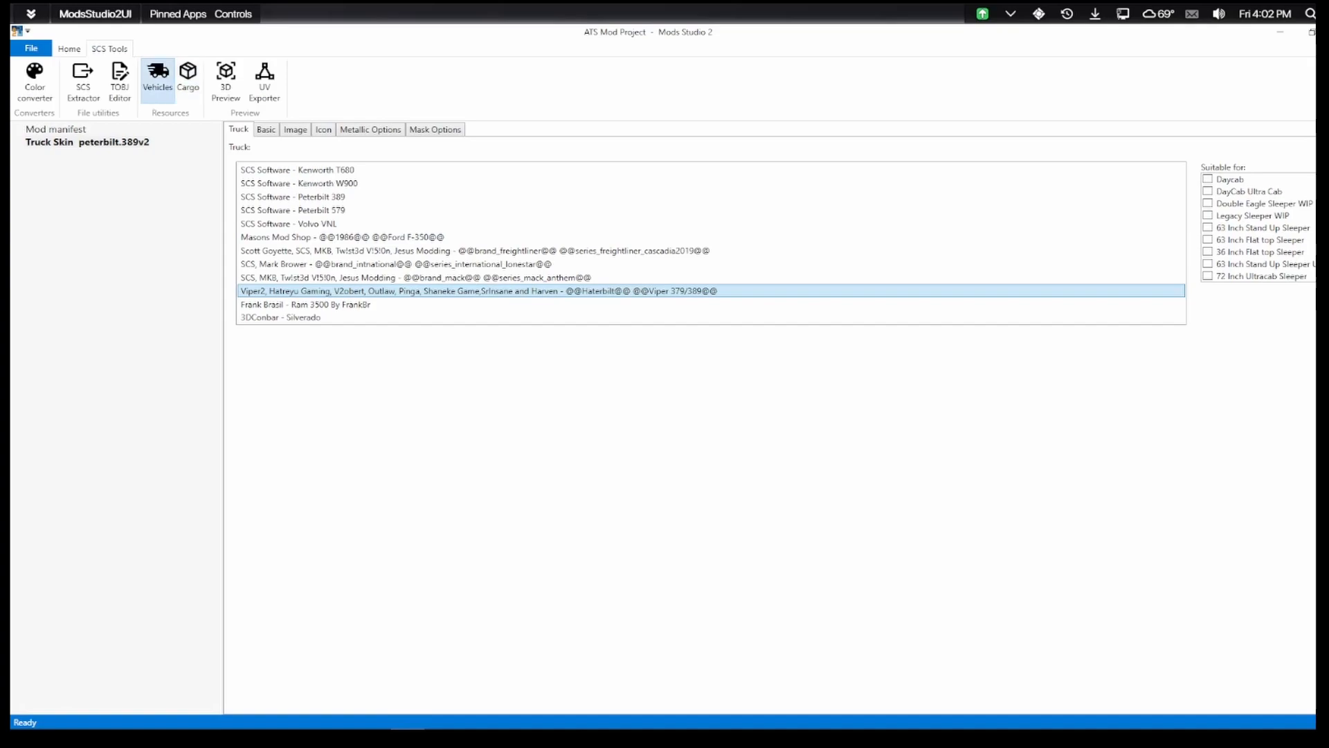
{"action": "left_click", "coordinate": [157, 77]}
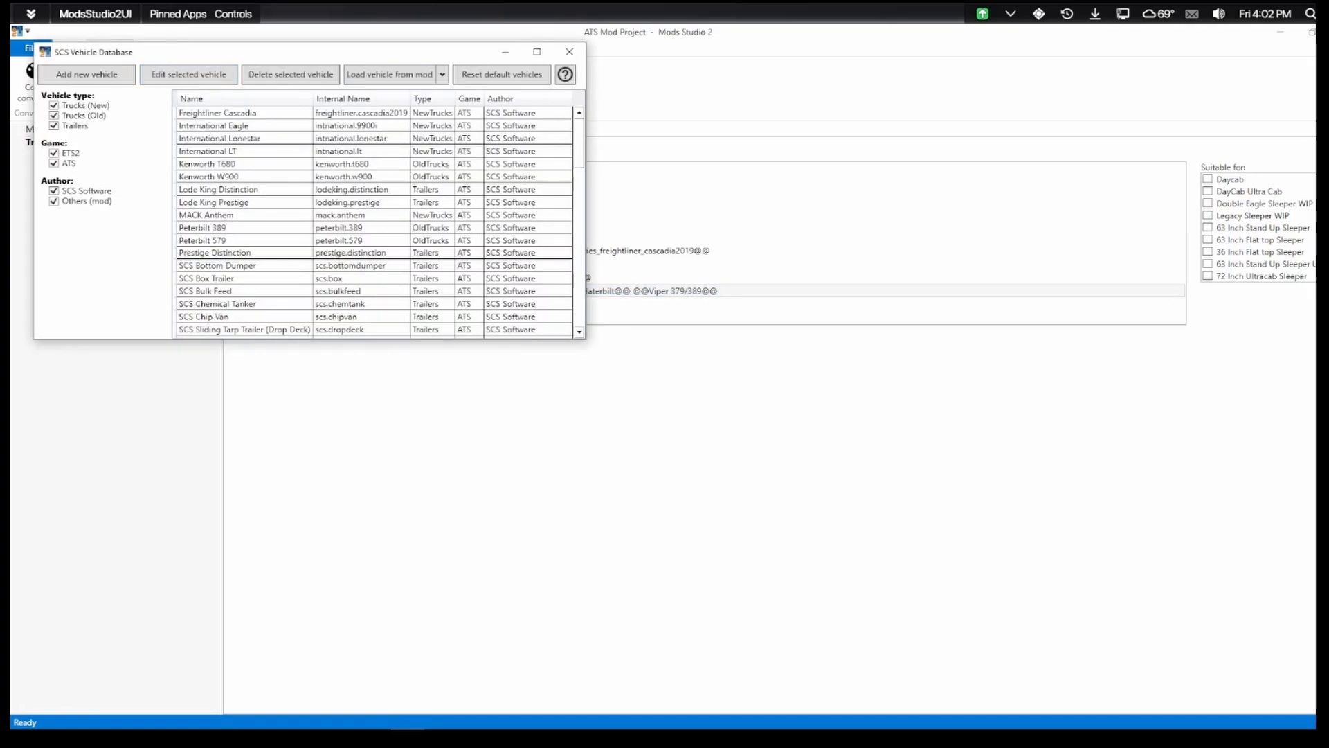
{"action": "left_click", "coordinate": [390, 75]}
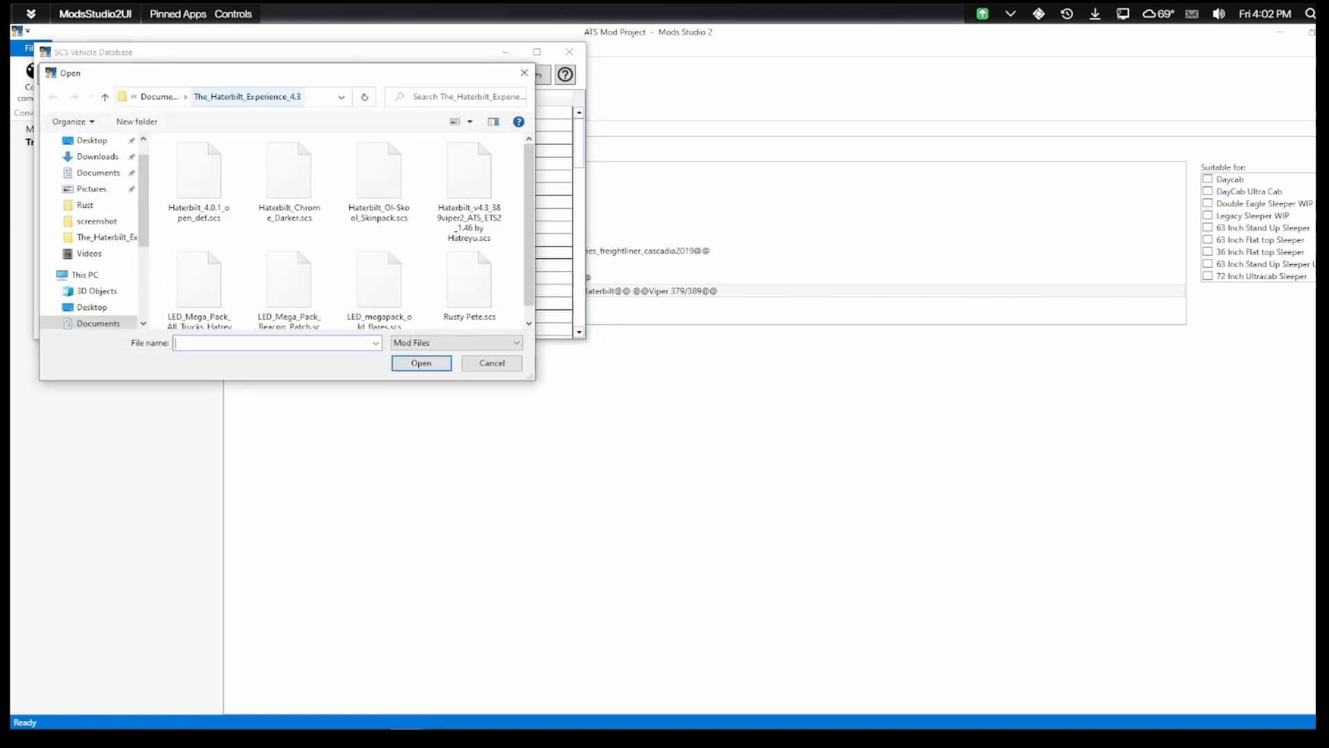
{"action": "left_click", "coordinate": [98, 172]}
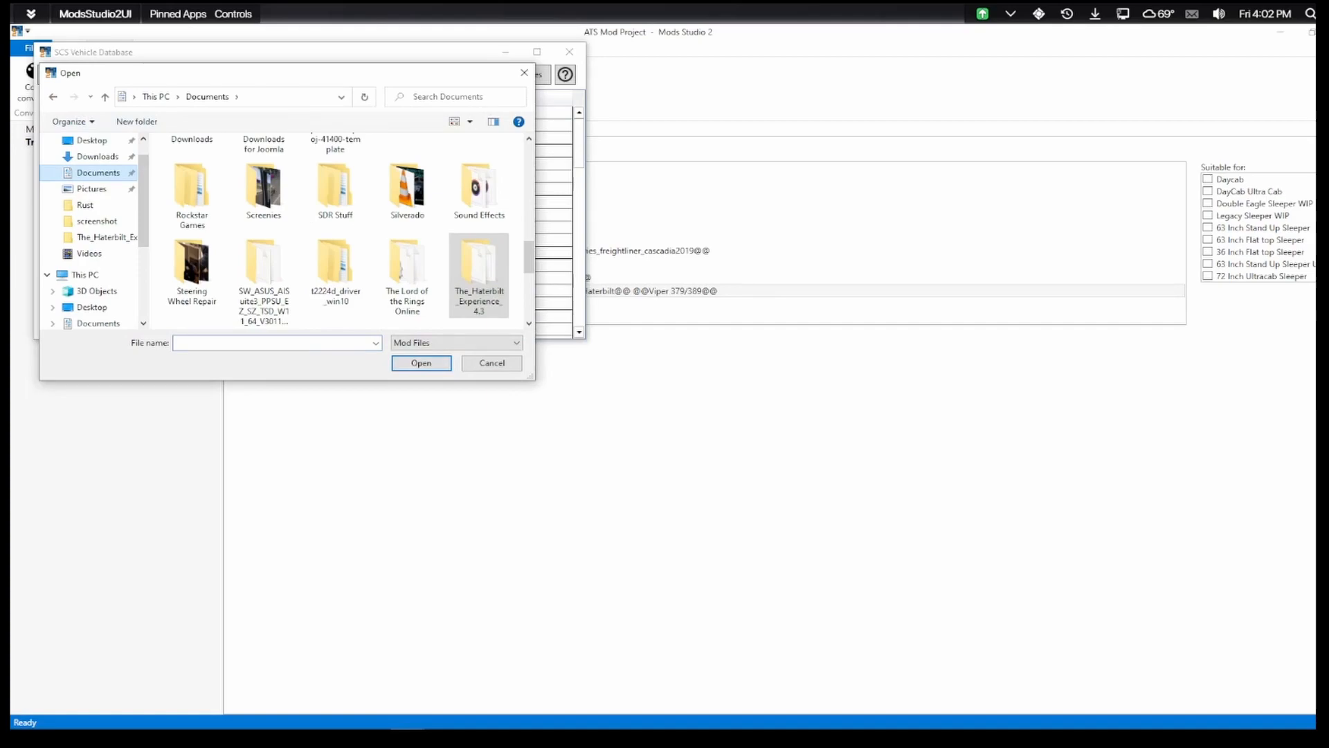
{"action": "scroll", "coordinate": [335, 242], "scroll_direction": "up", "scroll_amount": 3}
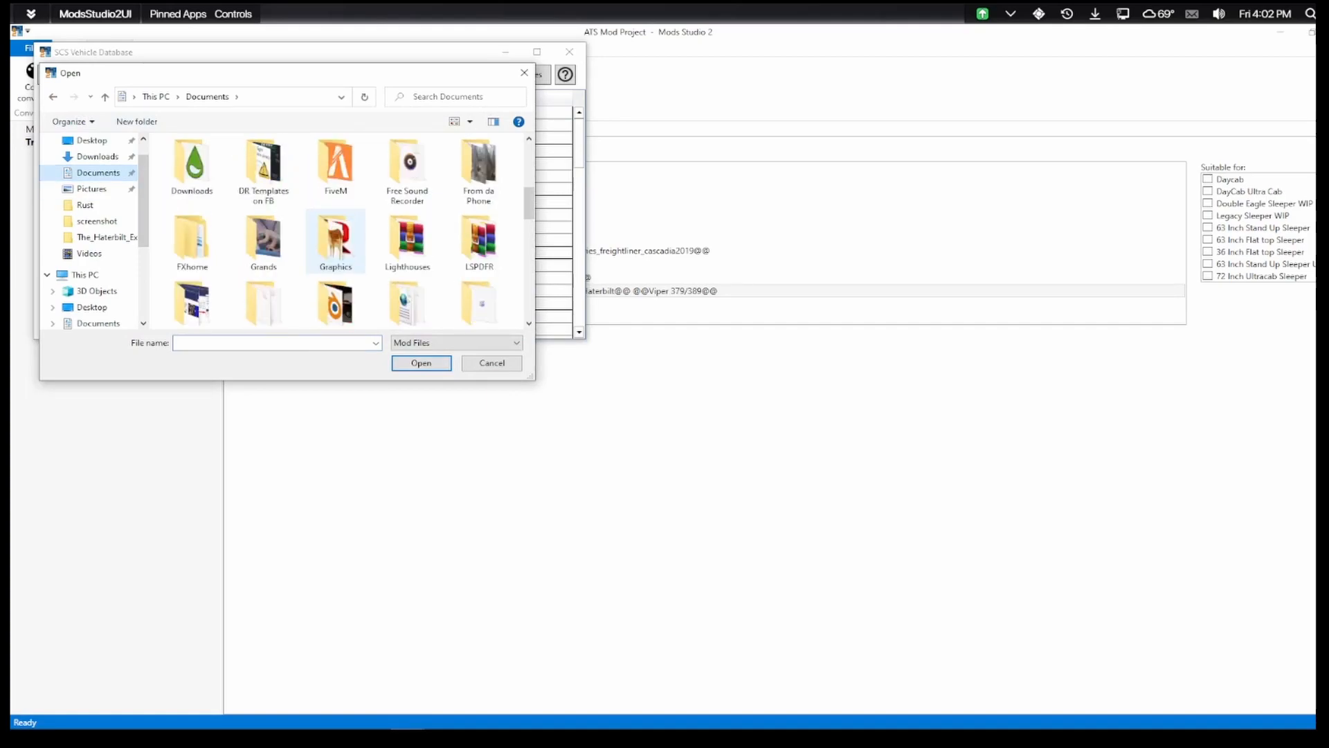
{"action": "scroll", "coordinate": [336, 235], "scroll_direction": "down", "scroll_amount": 1}
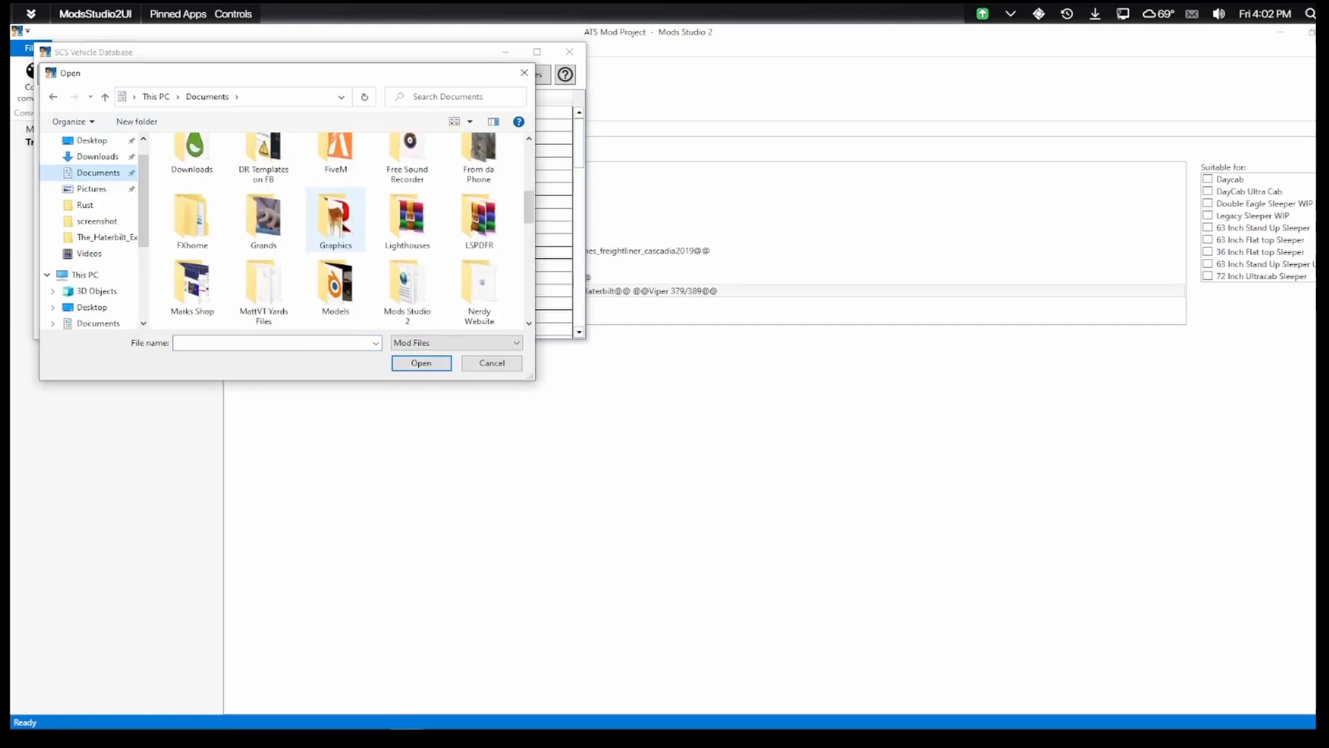
{"action": "scroll", "coordinate": [336, 221], "scroll_direction": "down", "scroll_amount": 3}
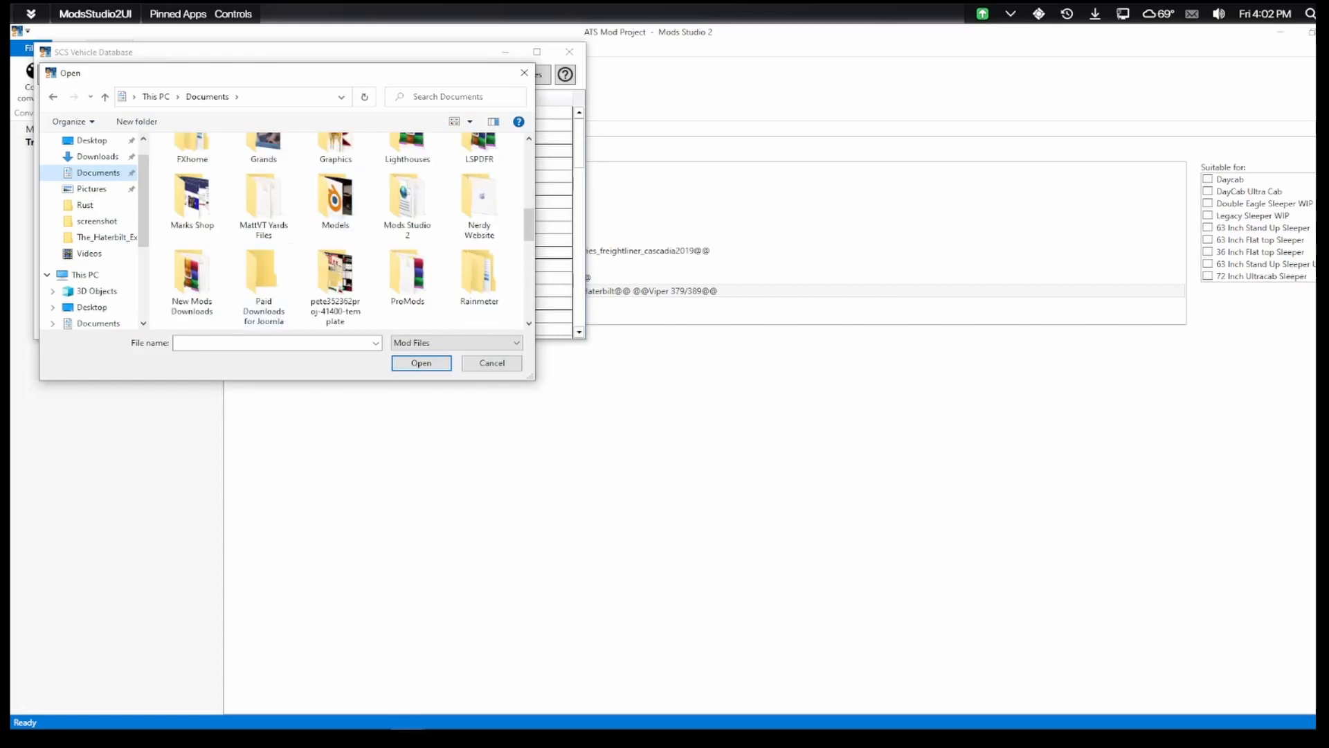
{"action": "double_click", "coordinate": [192, 276]}
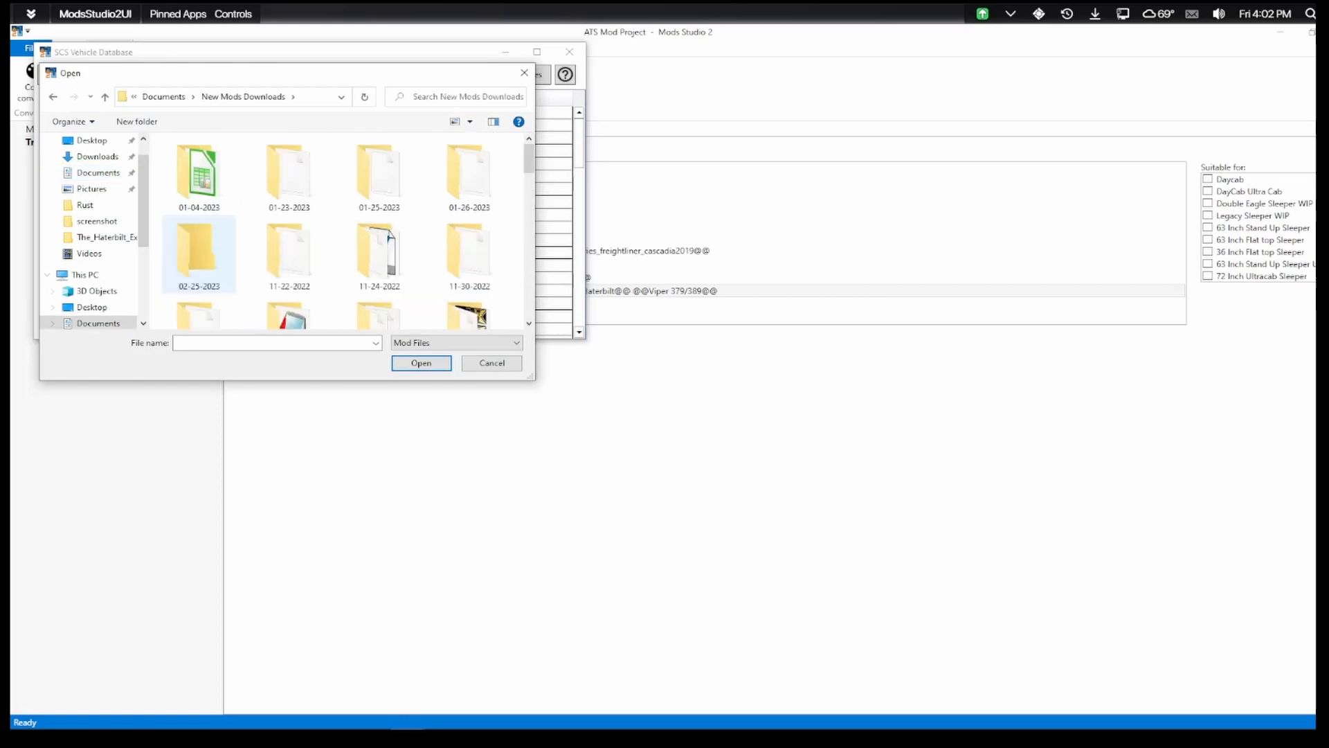
{"action": "scroll", "coordinate": [379, 273], "scroll_direction": "down", "scroll_amount": 1}
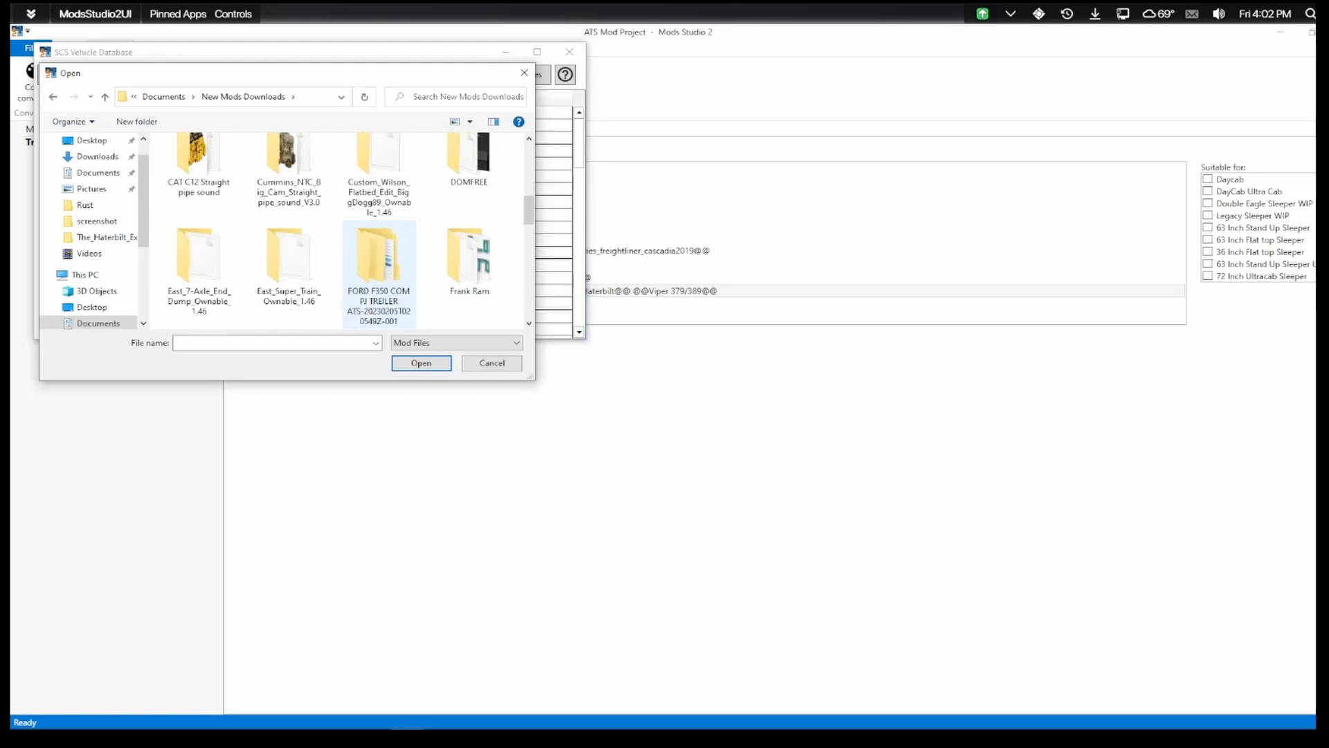
{"action": "scroll", "coordinate": [380, 274], "scroll_direction": "down", "scroll_amount": 1}
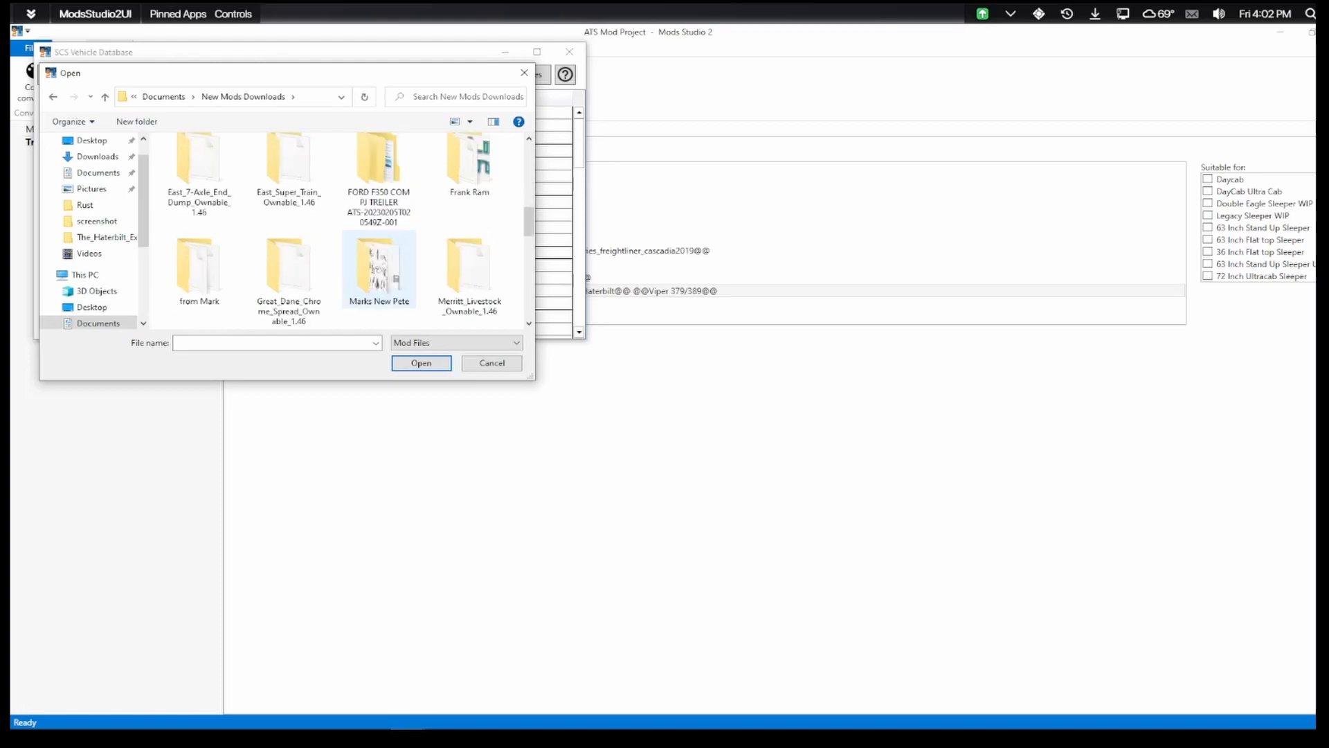
{"action": "scroll", "coordinate": [379, 274], "scroll_direction": "down", "scroll_amount": 1}
{"action": "scroll", "coordinate": [379, 277], "scroll_direction": "down", "scroll_amount": 3}
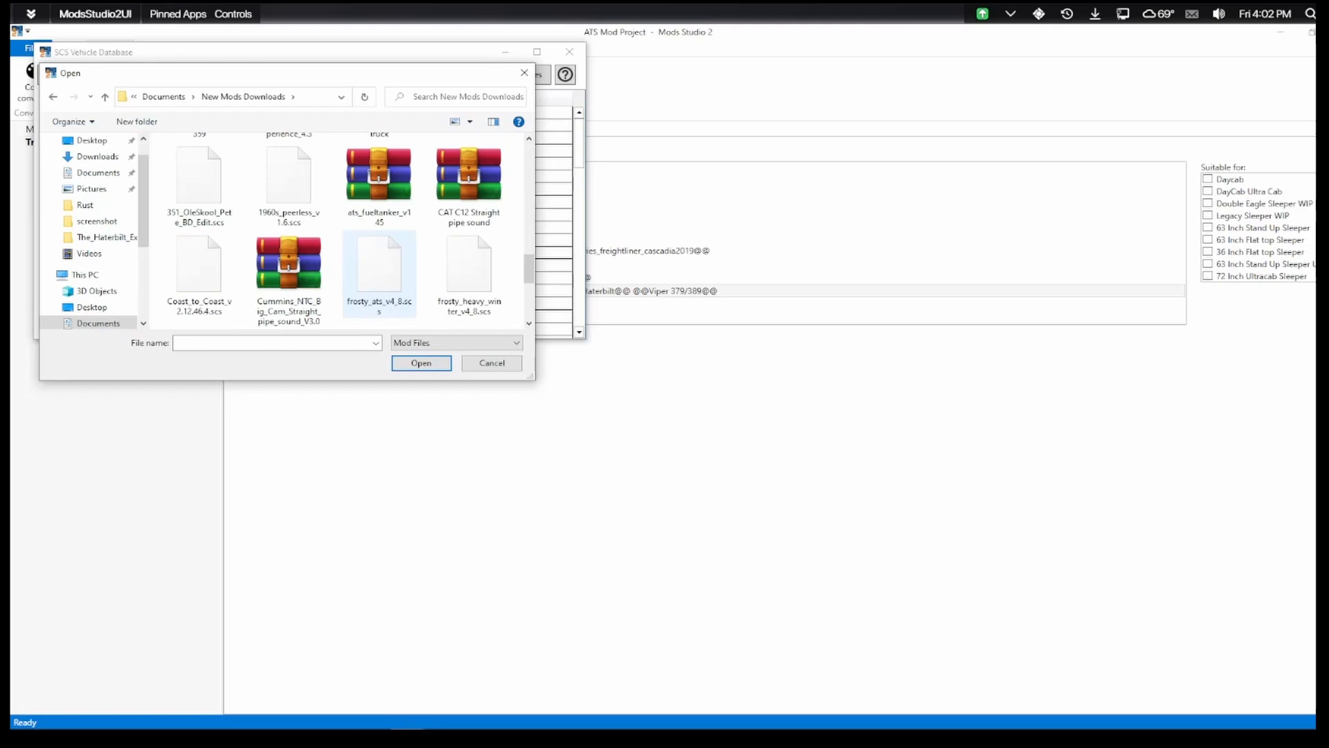
{"action": "scroll", "coordinate": [379, 273], "scroll_direction": "down", "scroll_amount": 1}
{"action": "left_click", "coordinate": [469, 270]}
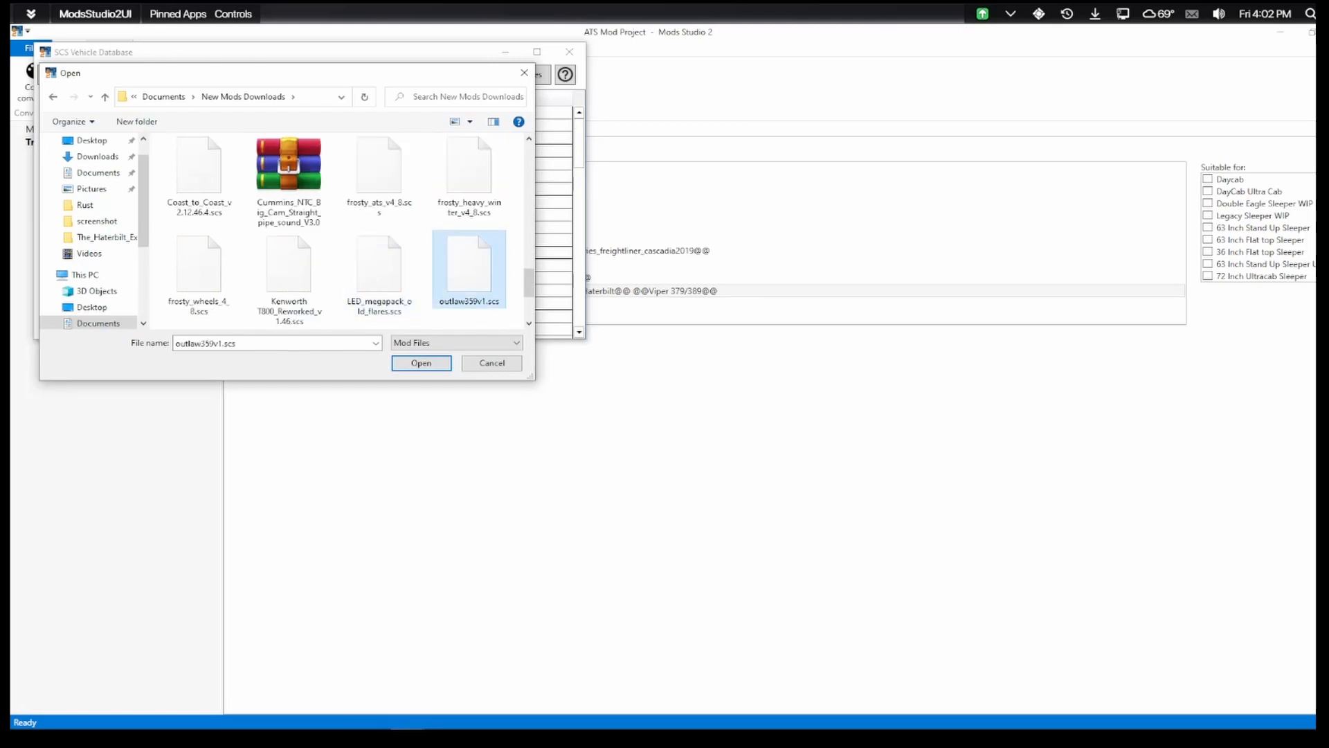
{"action": "scroll", "coordinate": [339, 229], "scroll_direction": "down", "scroll_amount": 1}
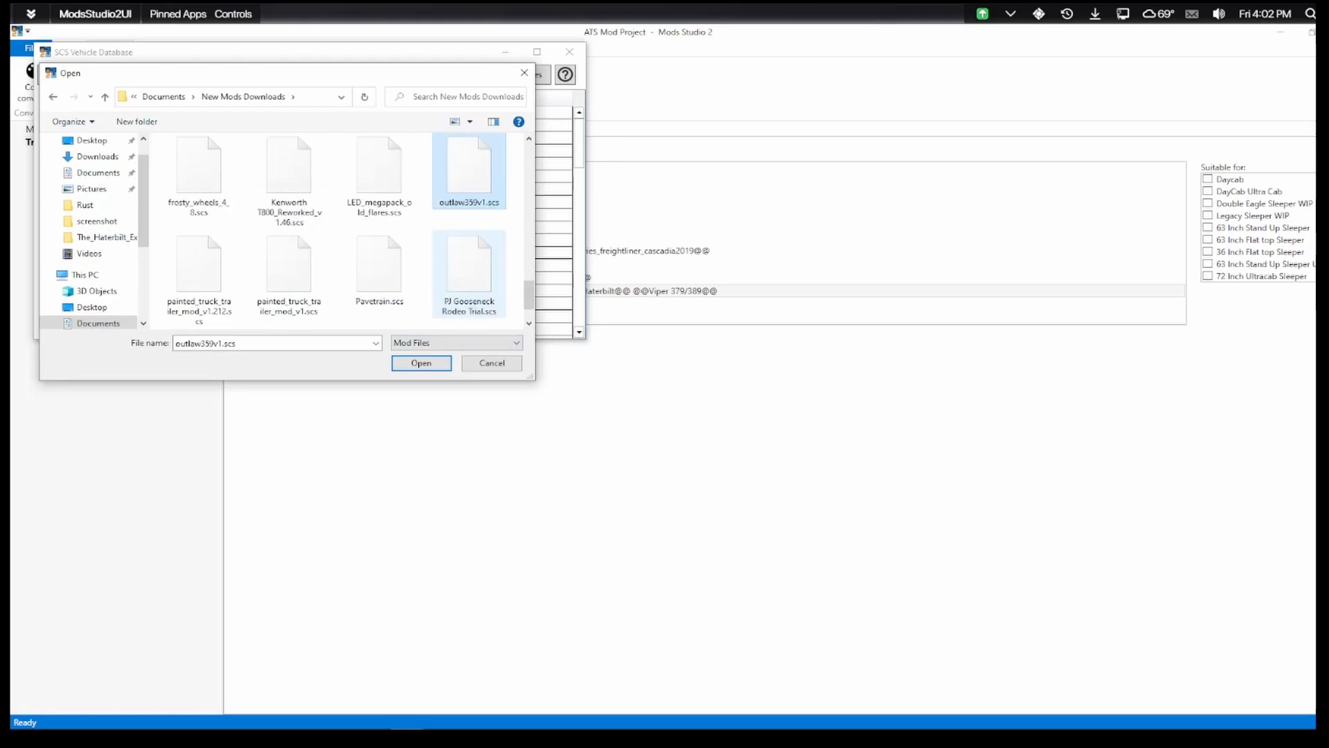
{"action": "left_click", "coordinate": [421, 363]}
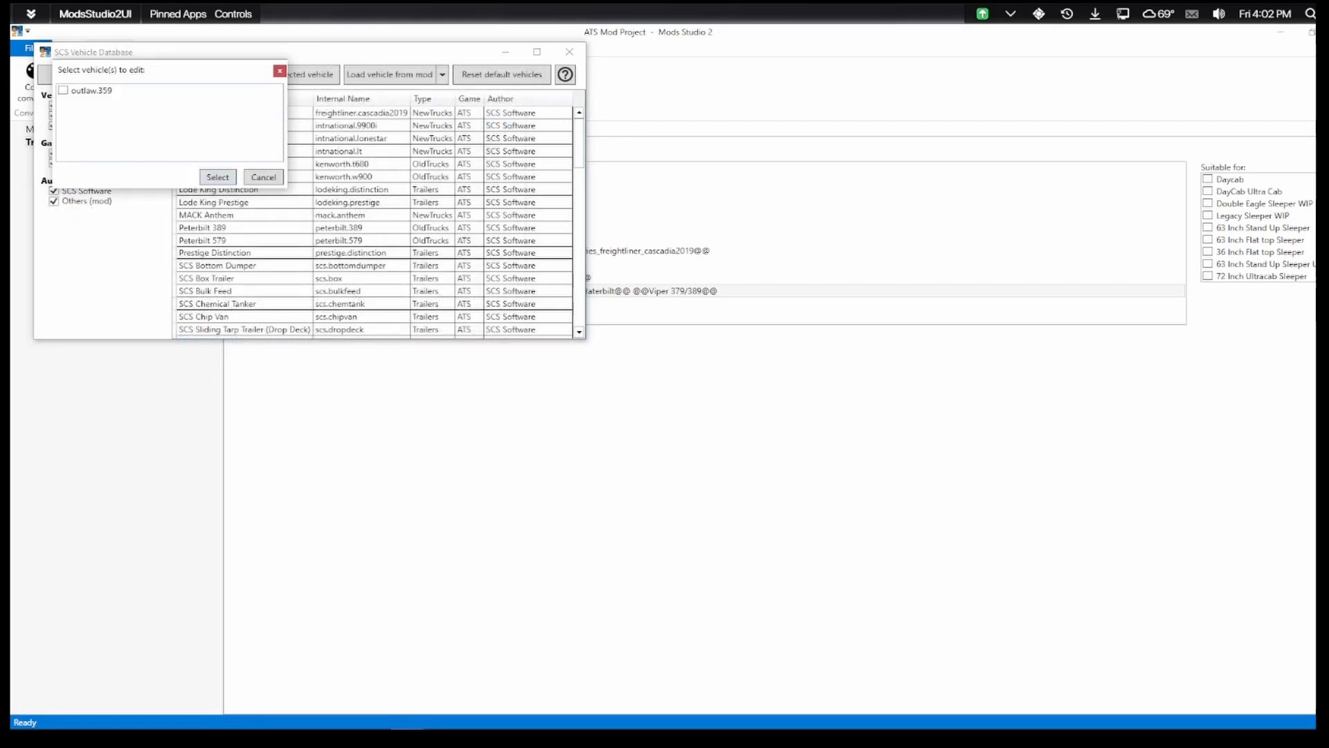
Select outlaw.359 as the vehicle to edit, save its definition as All.outlaw.359 and close the vehicle database
{"action": "left_click", "coordinate": [63, 90]}
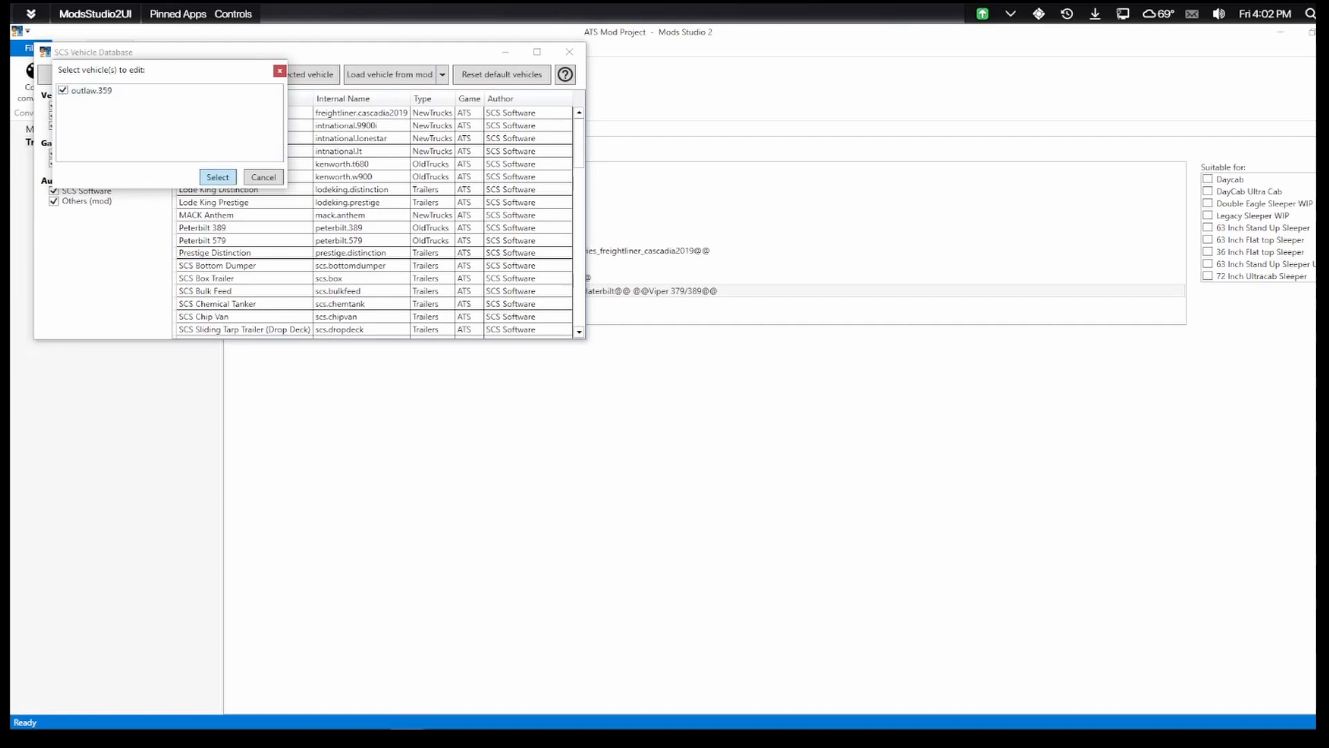
{"action": "left_click", "coordinate": [218, 177]}
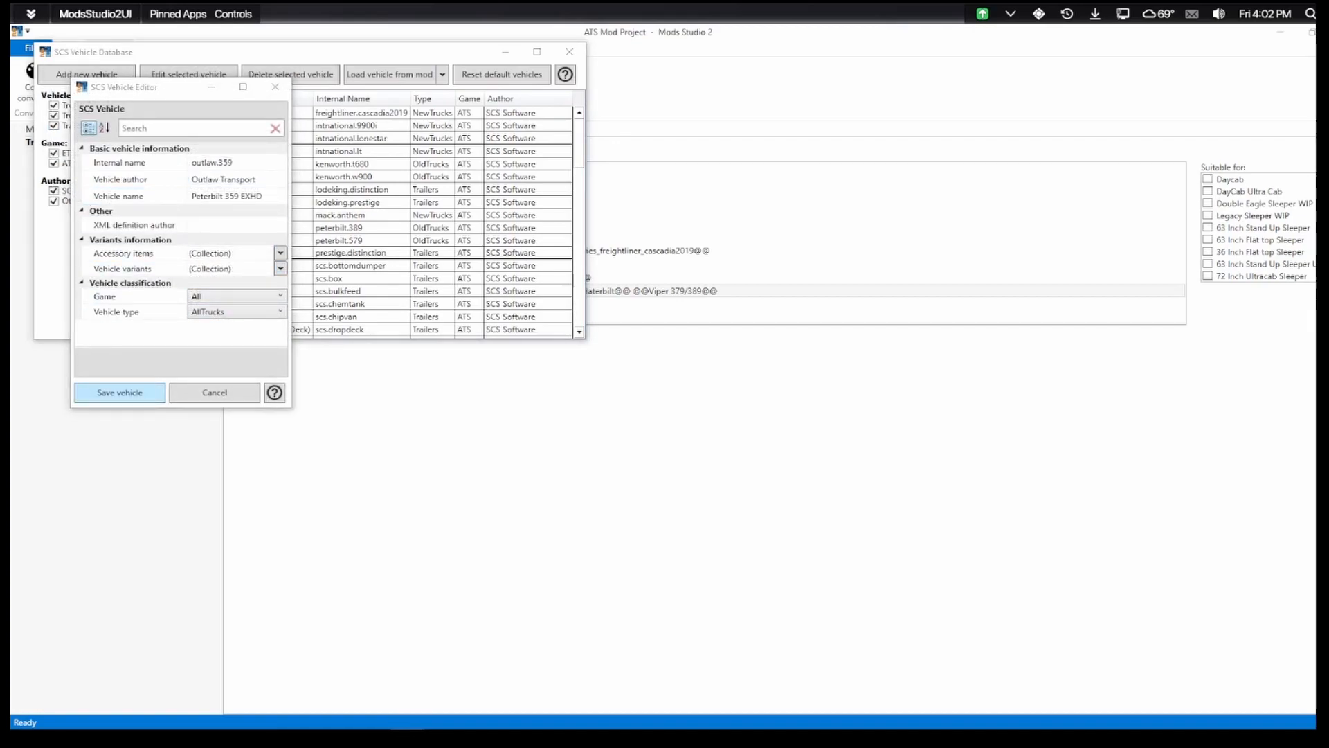
{"action": "left_click", "coordinate": [119, 392]}
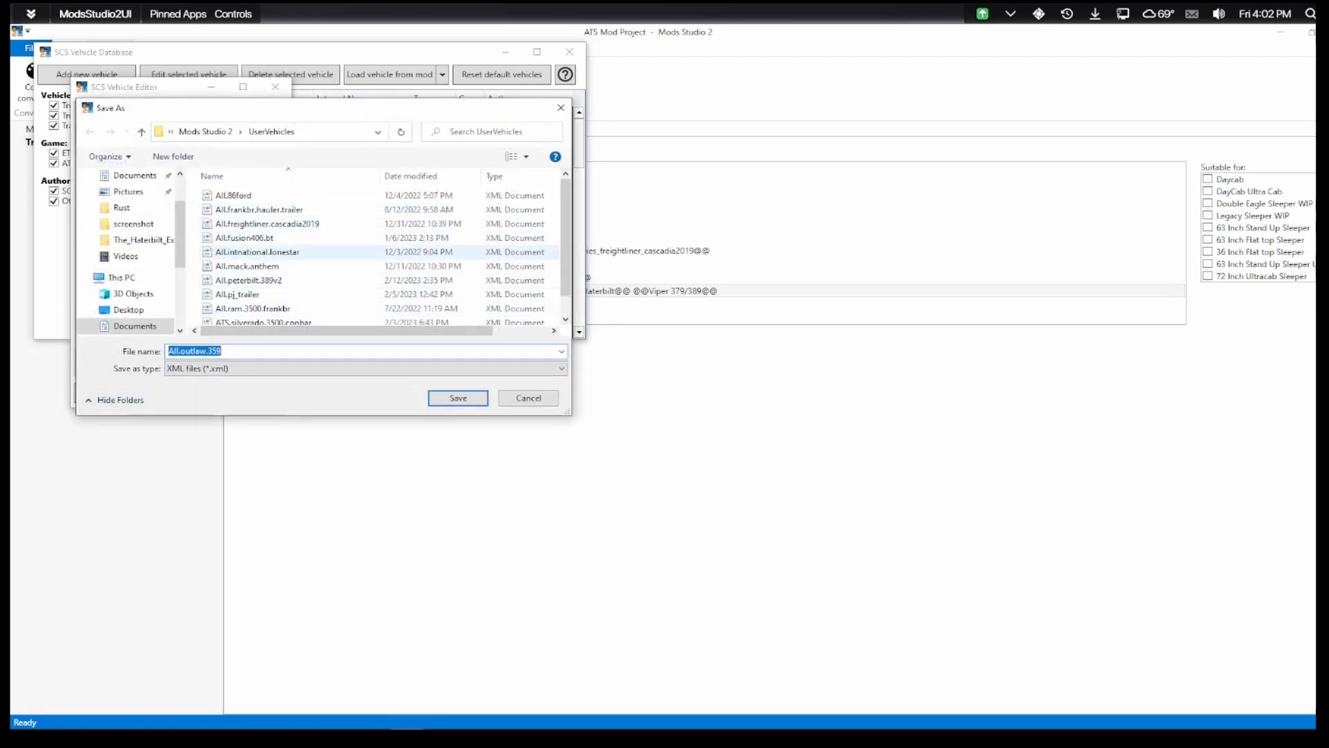
{"action": "scroll", "coordinate": [290, 261], "scroll_direction": "down", "scroll_amount": 1}
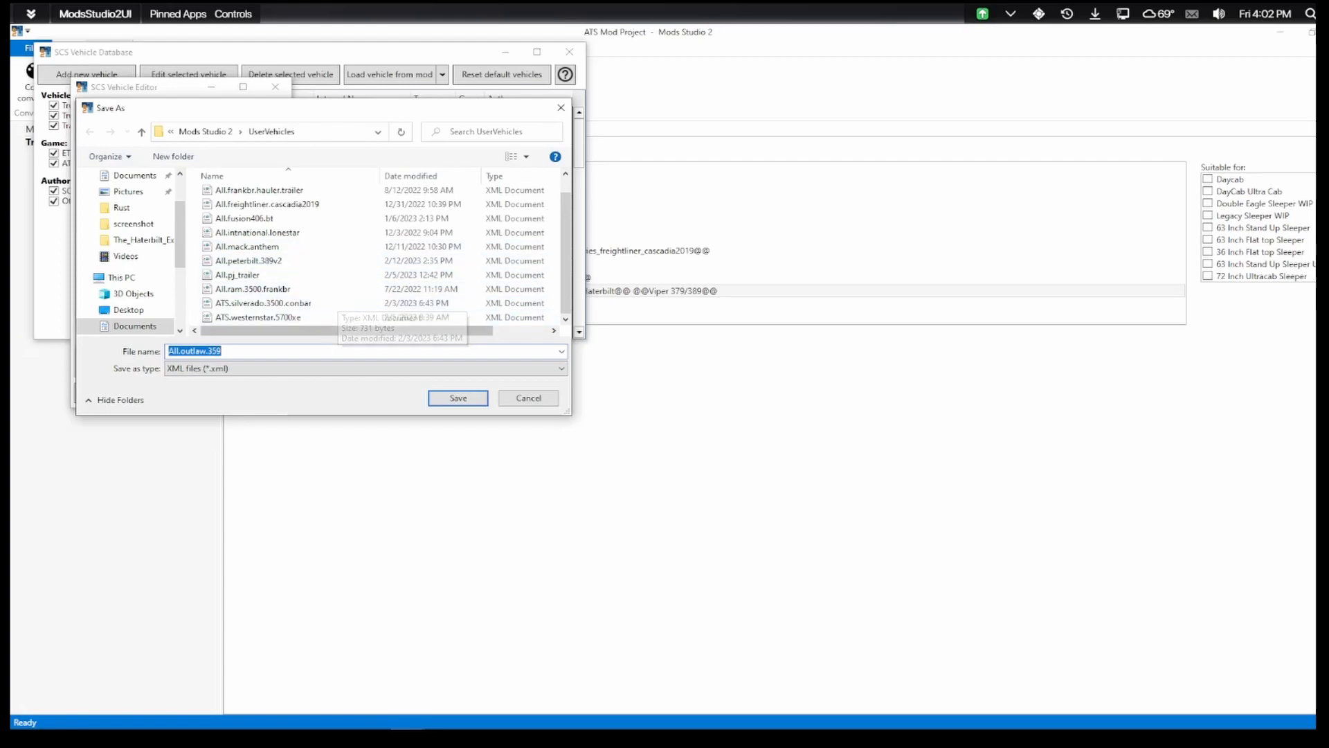
{"action": "key", "text": "Return"}
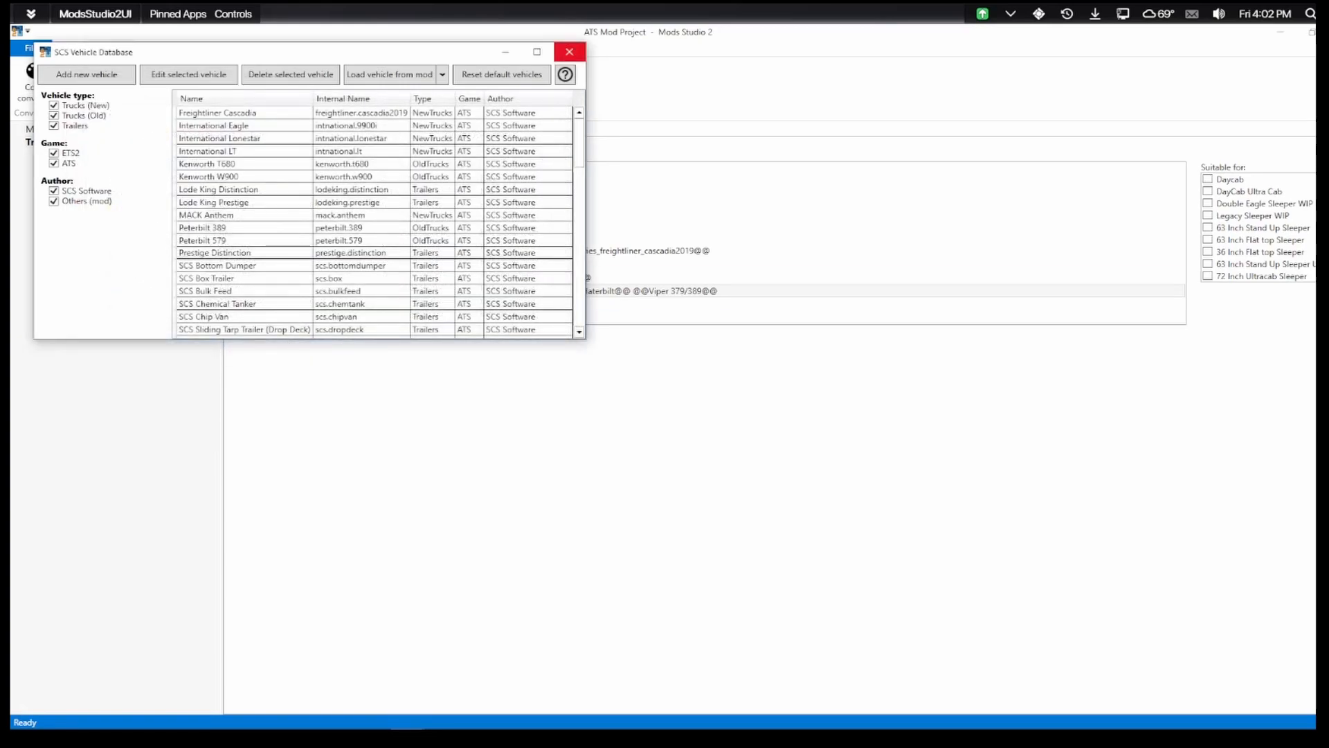
{"action": "left_click", "coordinate": [569, 52]}
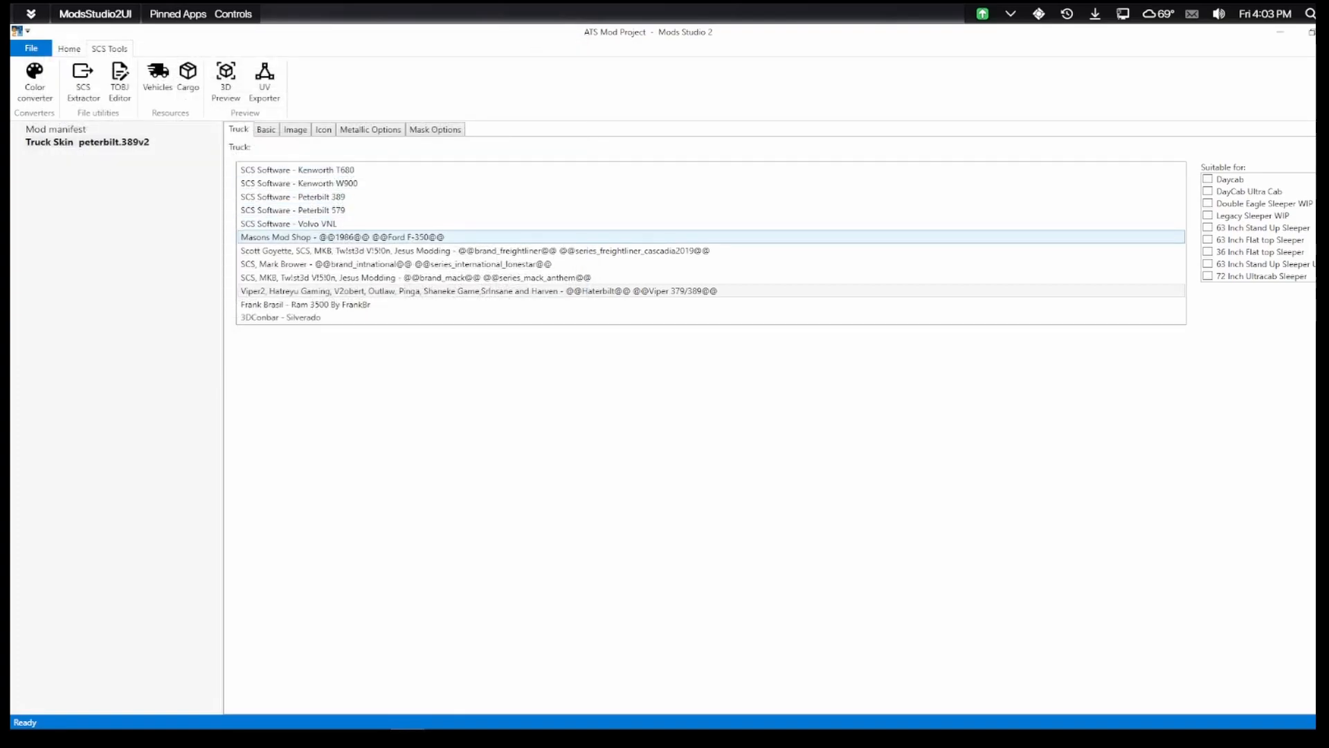
Set the skin's internal name to benoutlaw, its skin name to Outlaw Test and its price to 100
{"action": "left_click", "coordinate": [266, 129]}
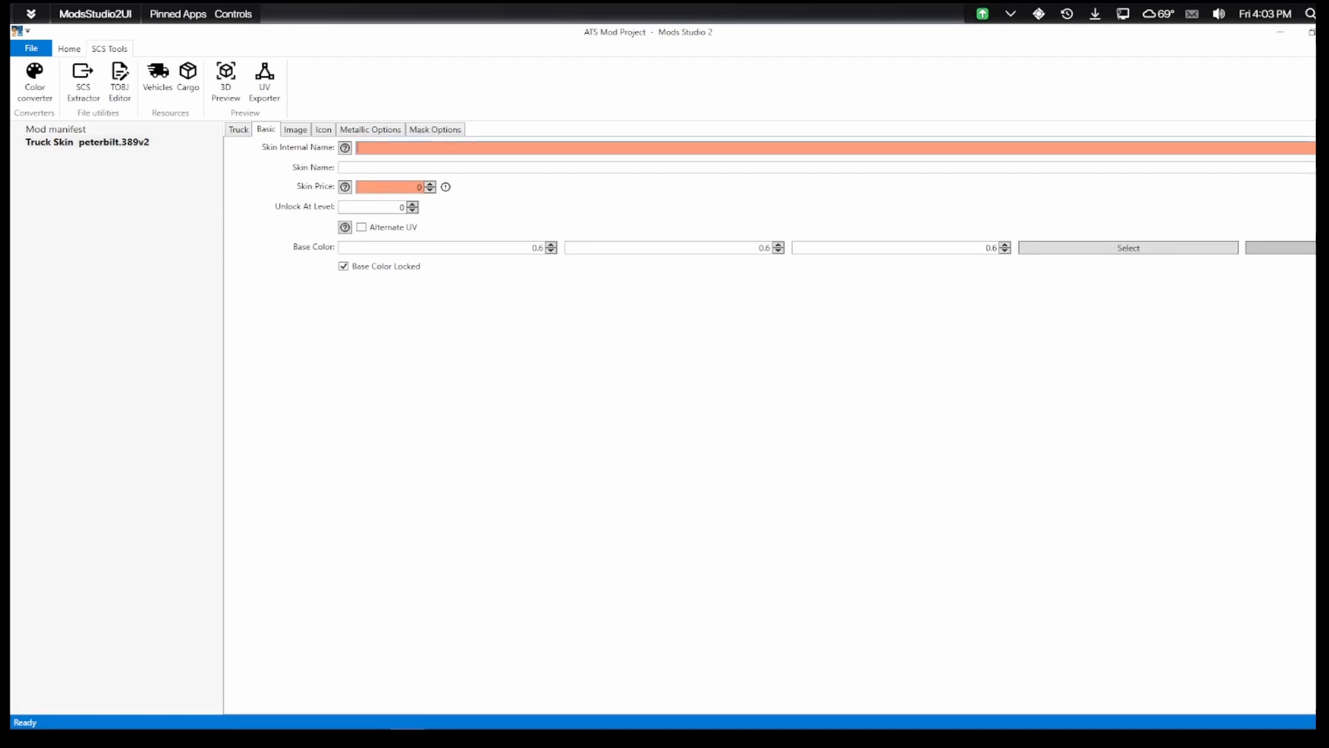
{"action": "type", "text": "benoutlaw"}
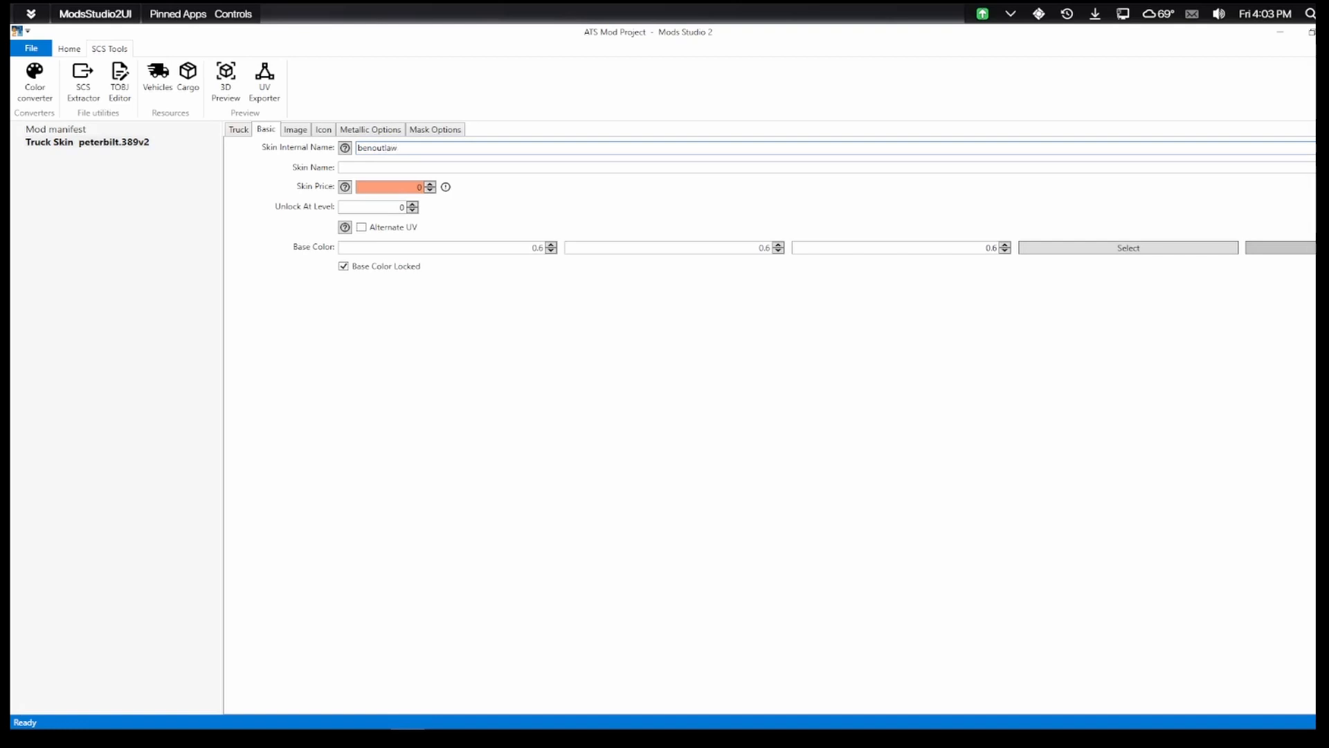
{"action": "left_click", "coordinate": [341, 168]}
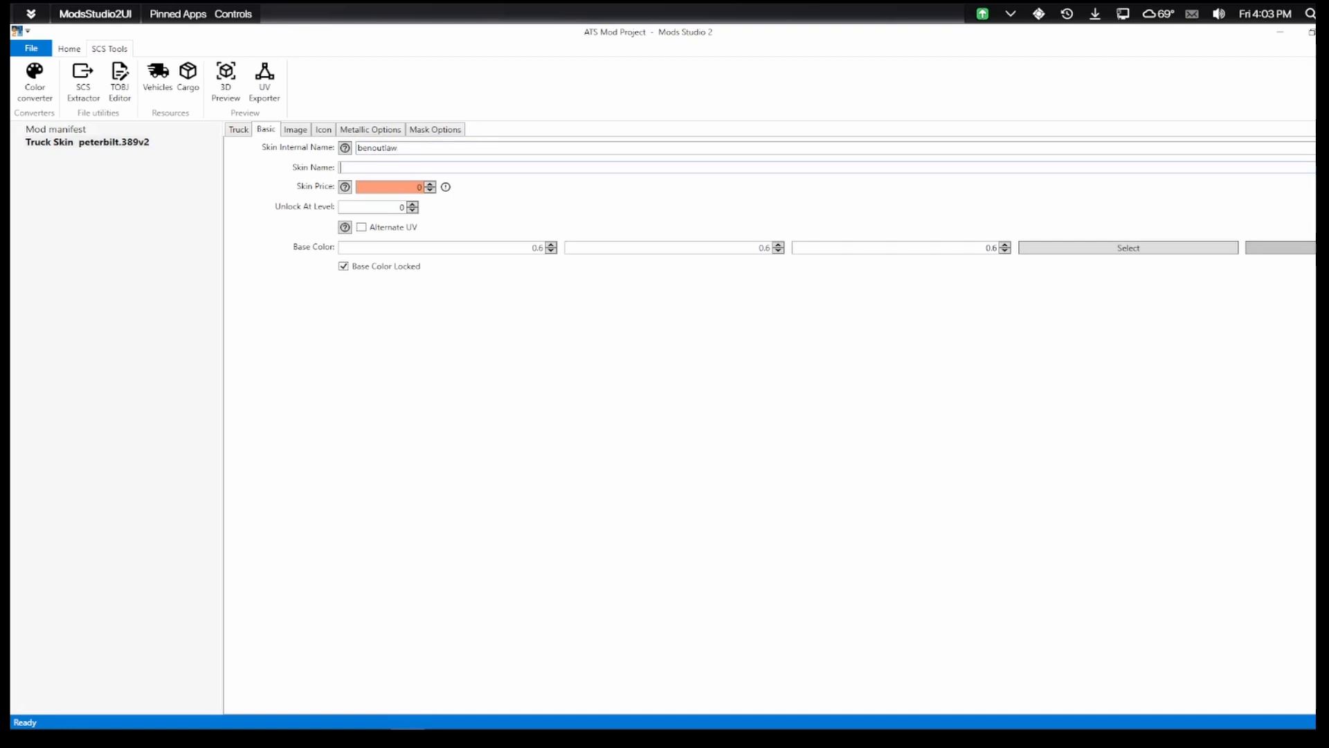
{"action": "type", "text": "Outlaw"}
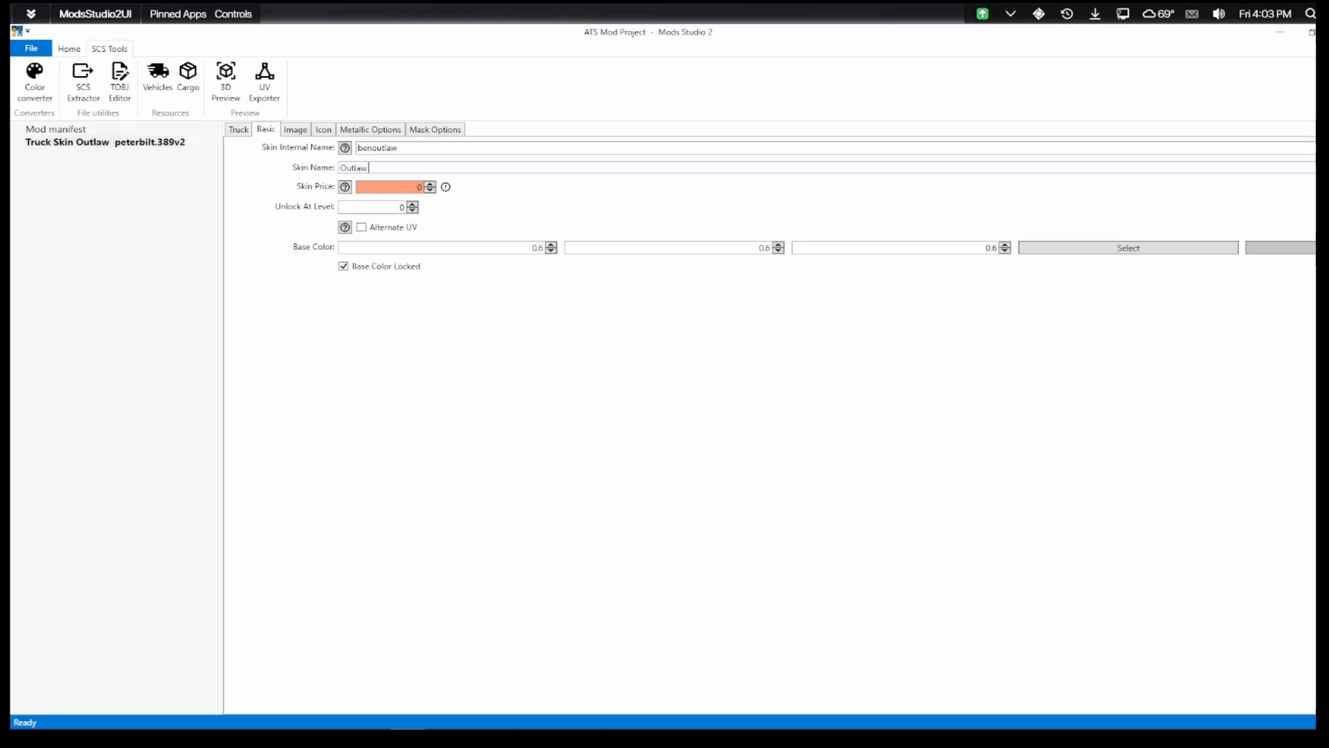
{"action": "type", "text": " Test100"}
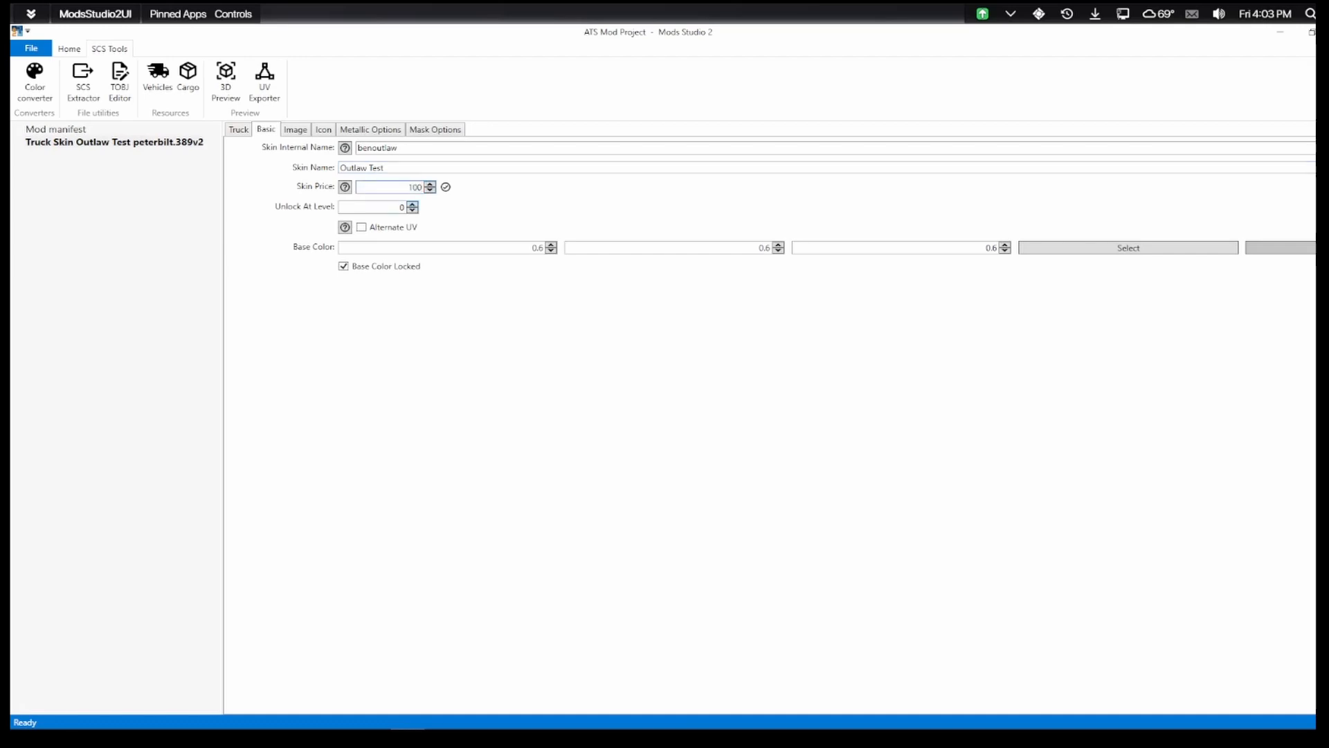
Set the skin's unlock level to 1 and its base color to white, with the base color unlocked
{"action": "key", "text": "Tab"}
{"action": "type", "text": "1"}
{"action": "left_click", "coordinate": [1128, 248]}
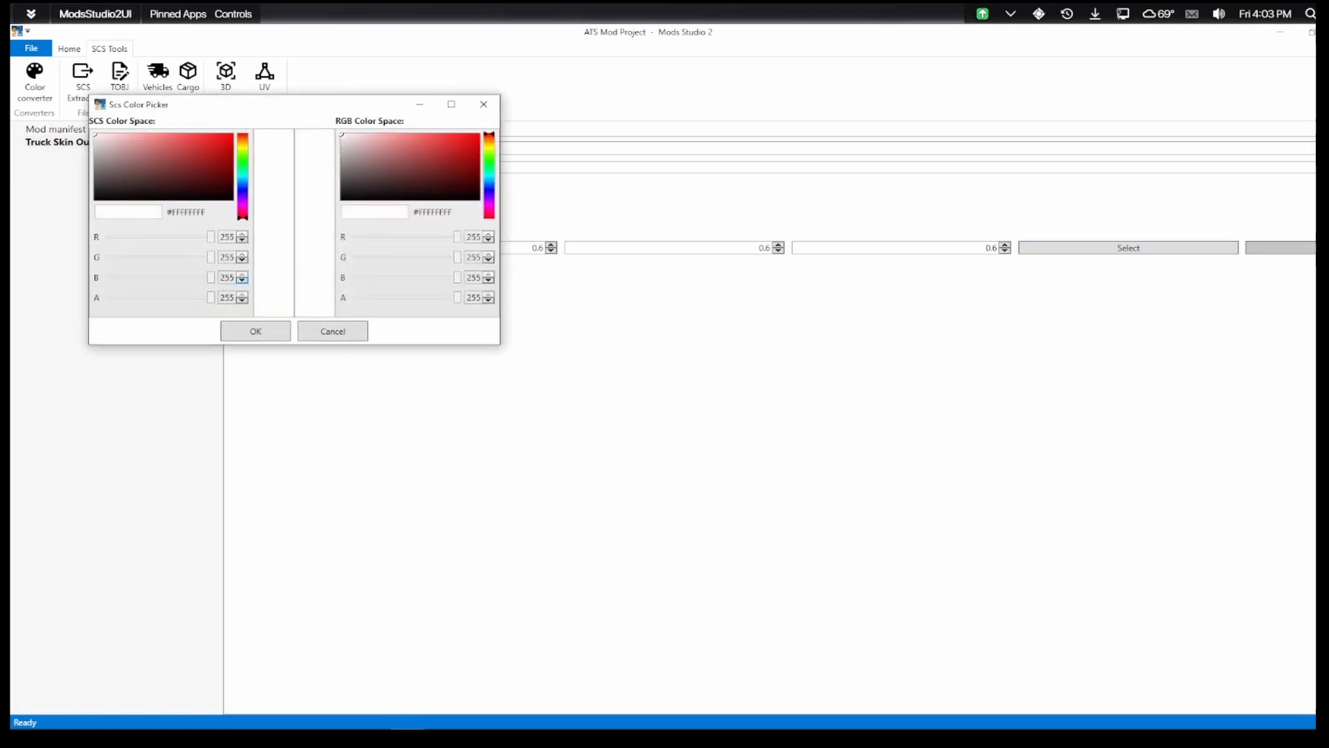
{"action": "left_click", "coordinate": [256, 331]}
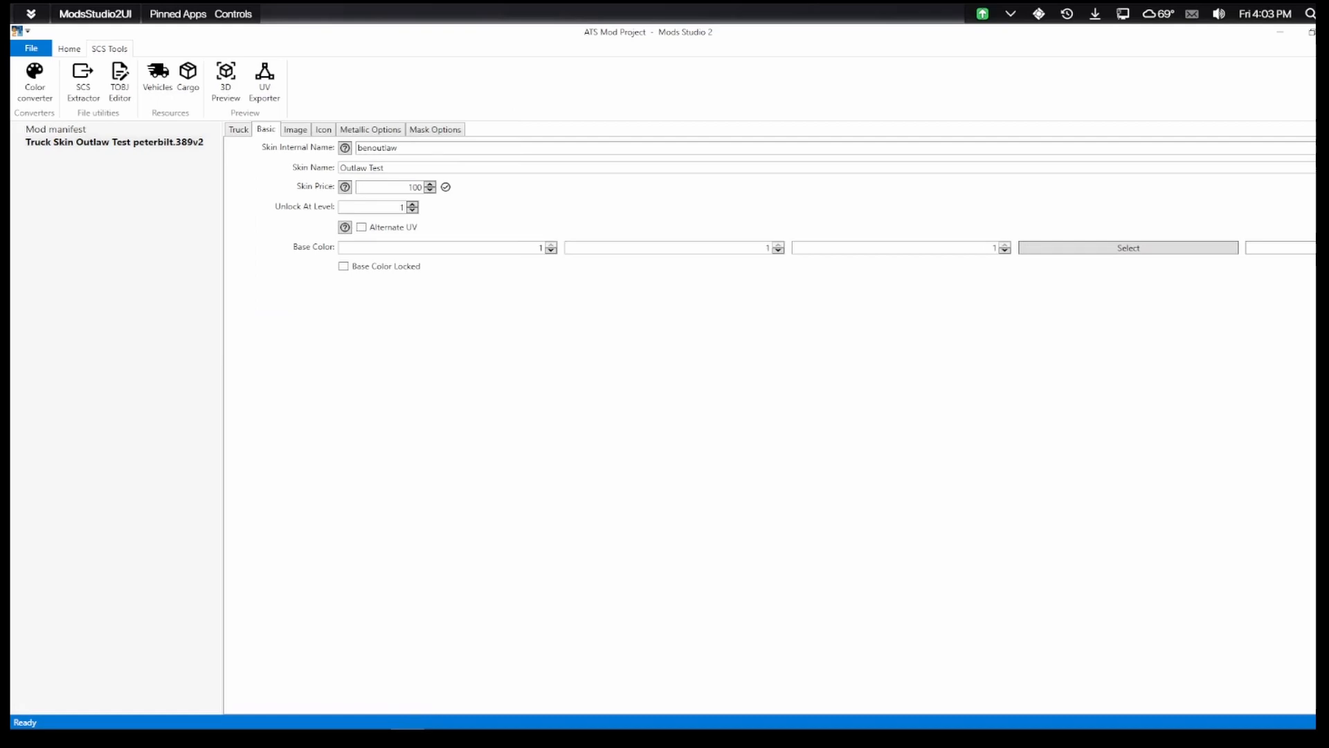
Assign flattop_Ben_Dover.png from the template_outlaw359 folder as the skin image
{"action": "left_click", "coordinate": [296, 130]}
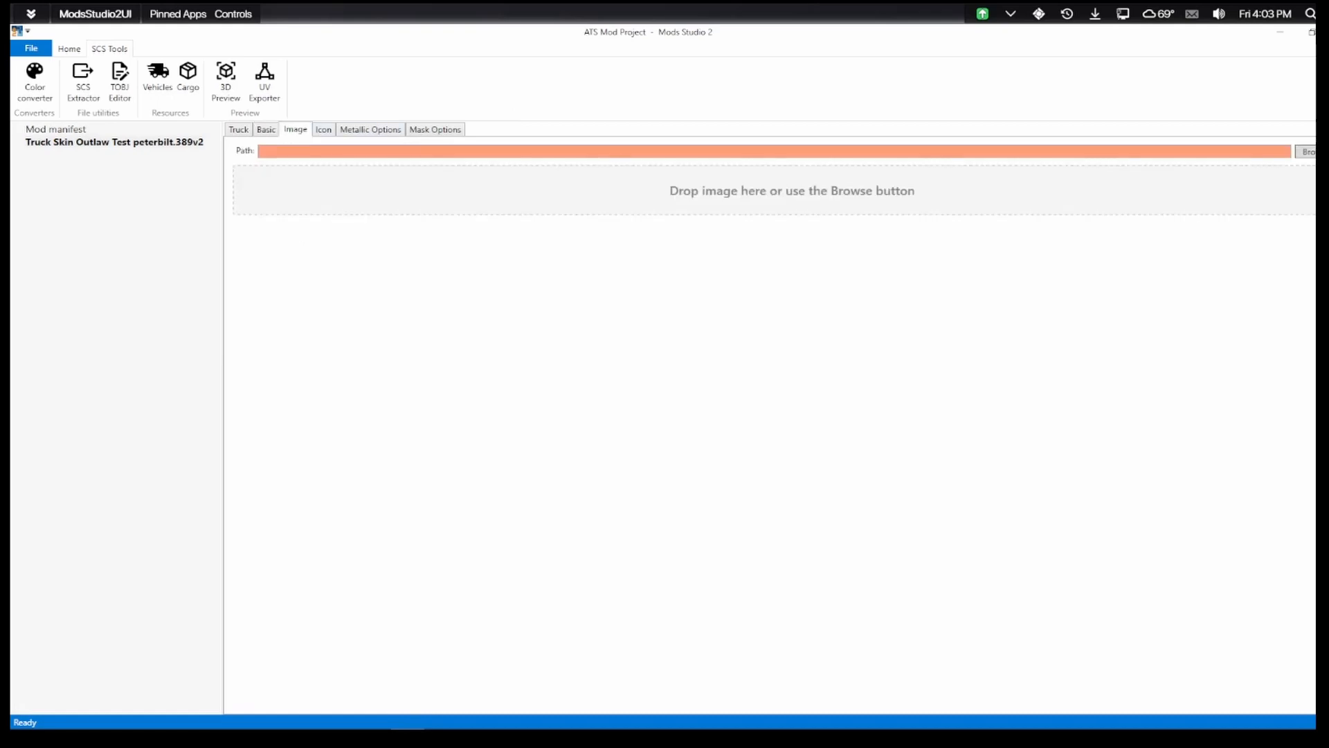
{"action": "left_click", "coordinate": [1306, 152]}
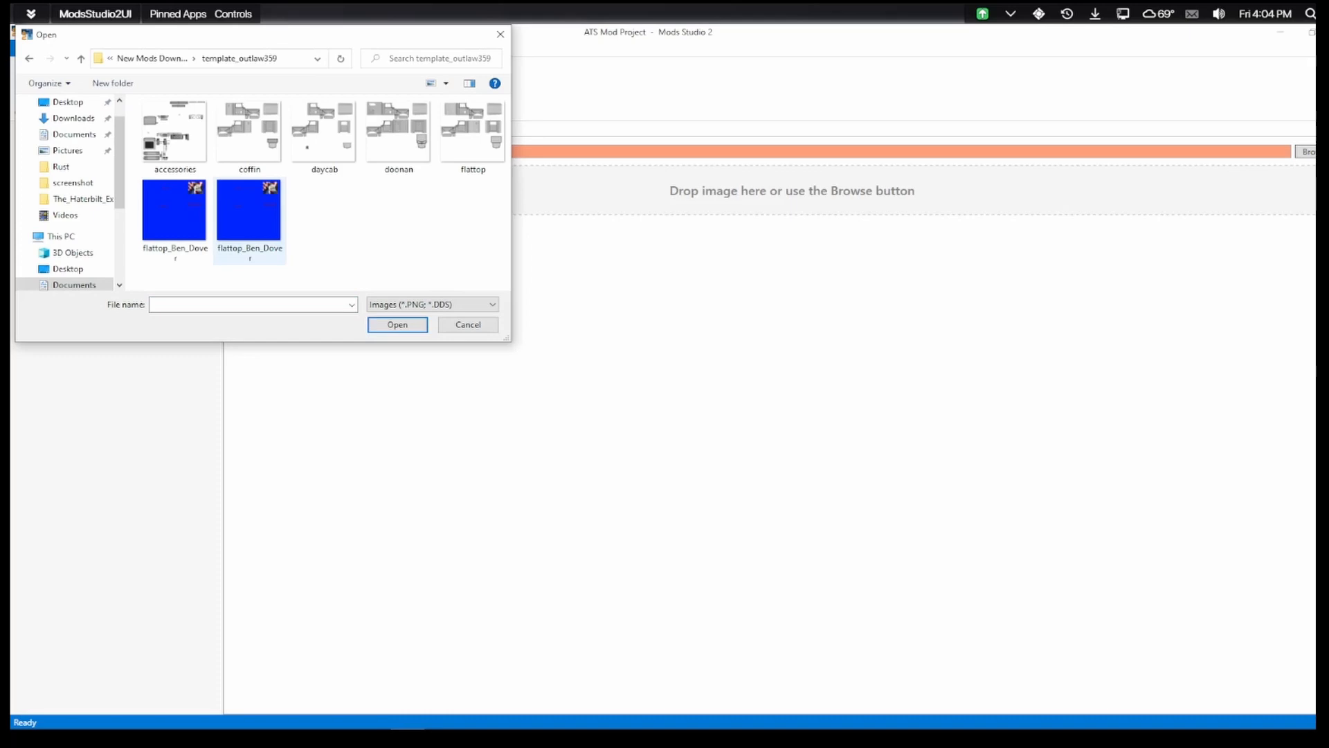
{"action": "left_click", "coordinate": [261, 223]}
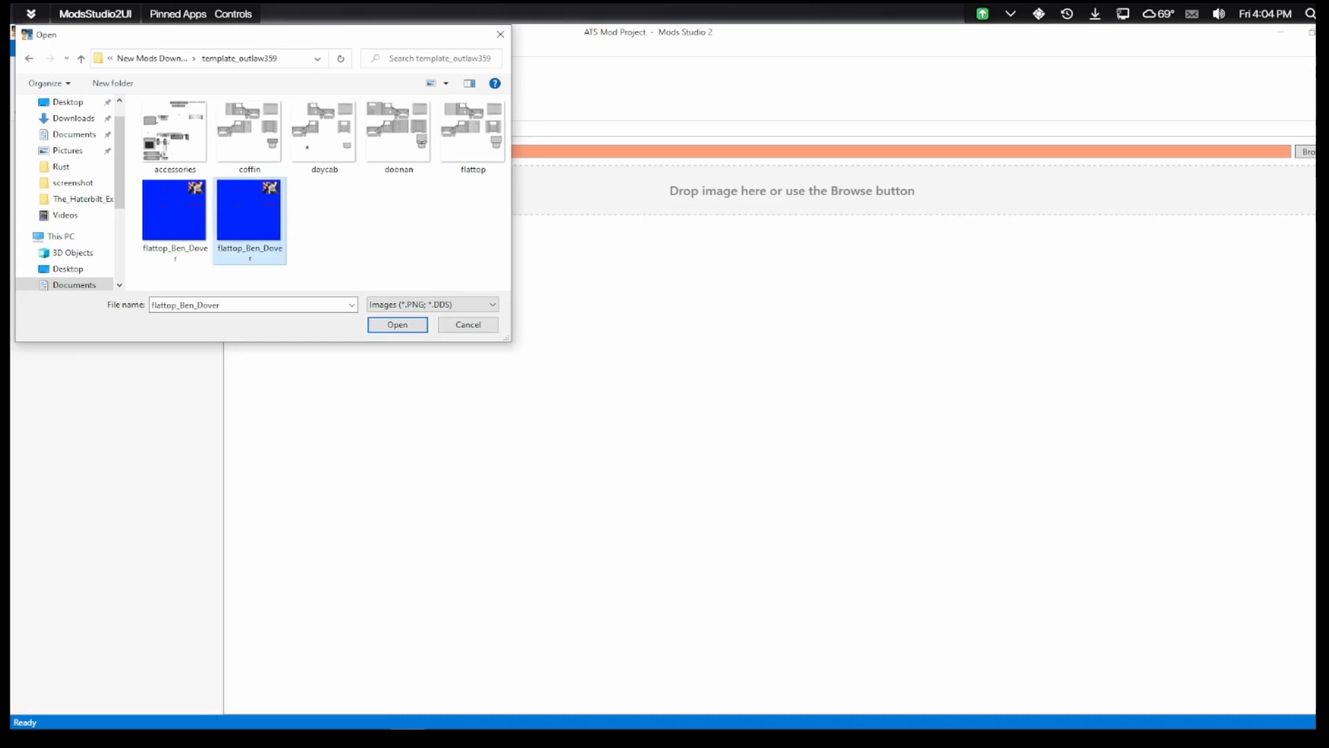
{"action": "left_click", "coordinate": [397, 324]}
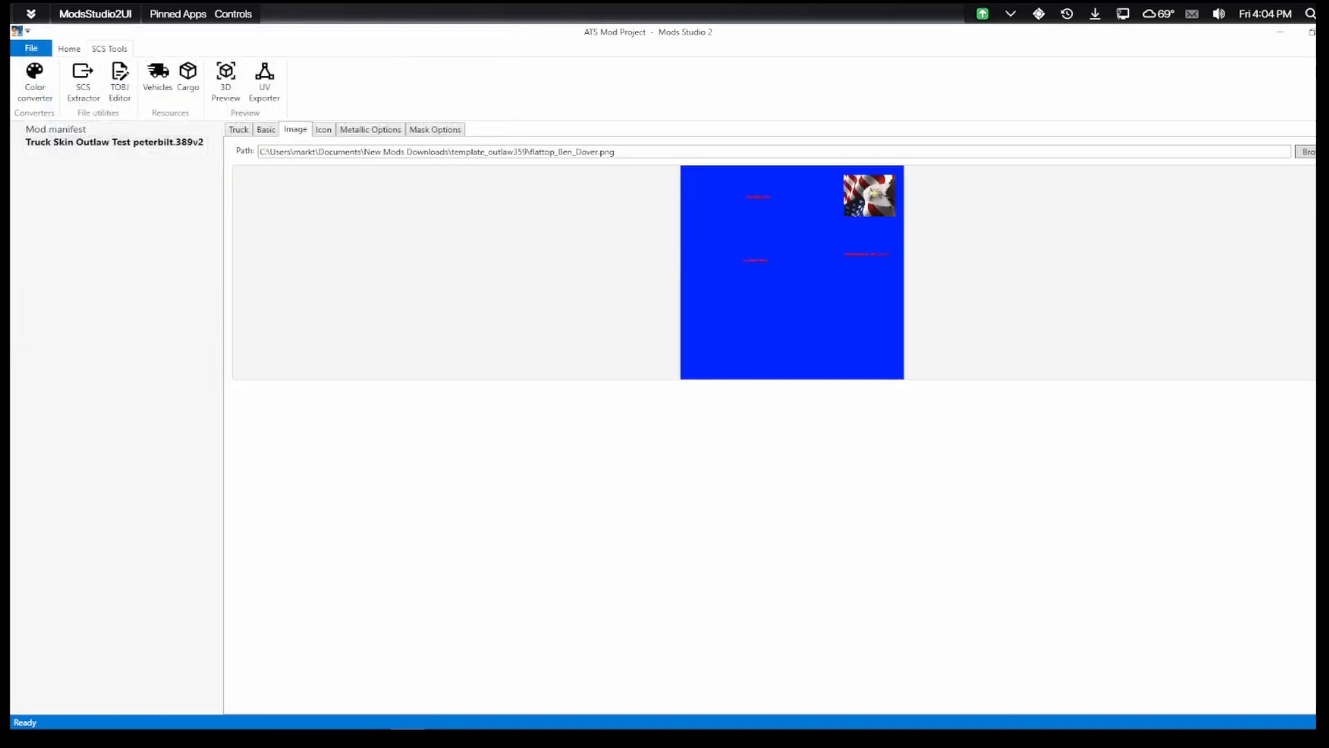
Use the default icon for the skin and enable metallic color
{"action": "left_click", "coordinate": [323, 129]}
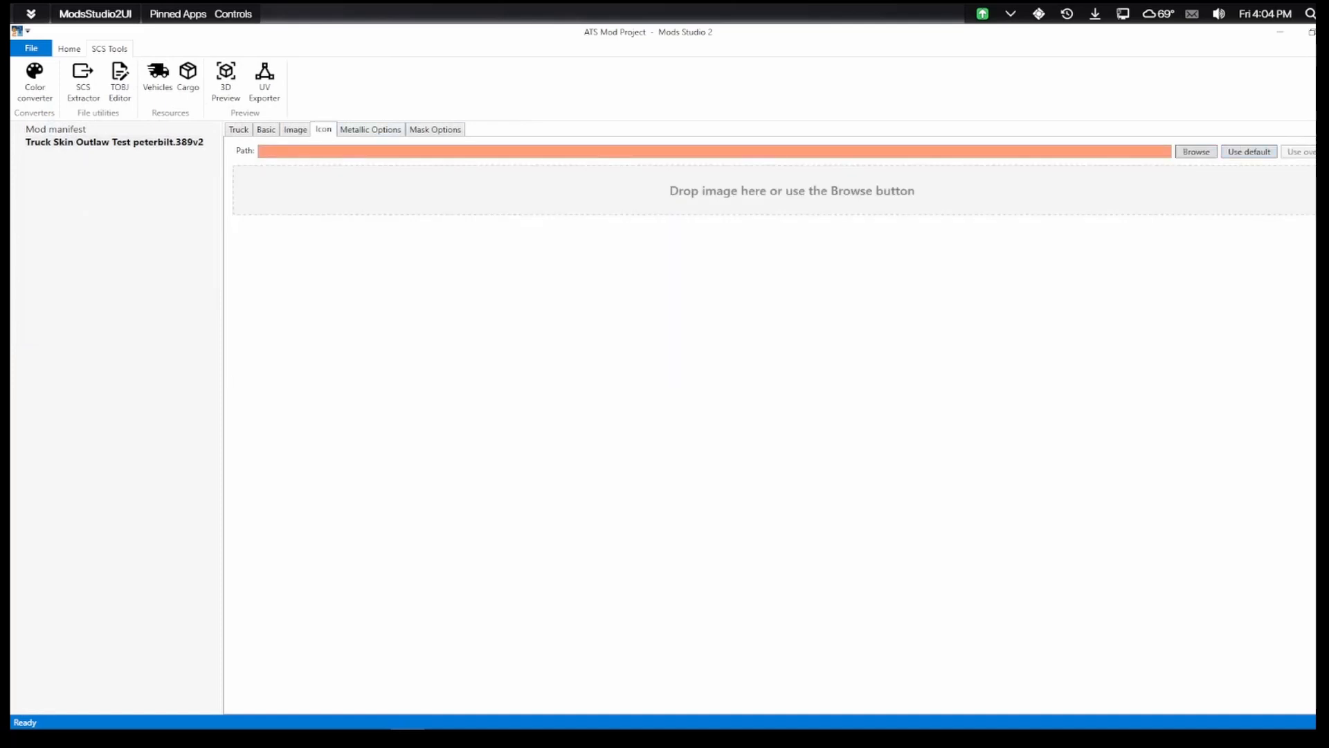
{"action": "left_click", "coordinate": [1249, 151]}
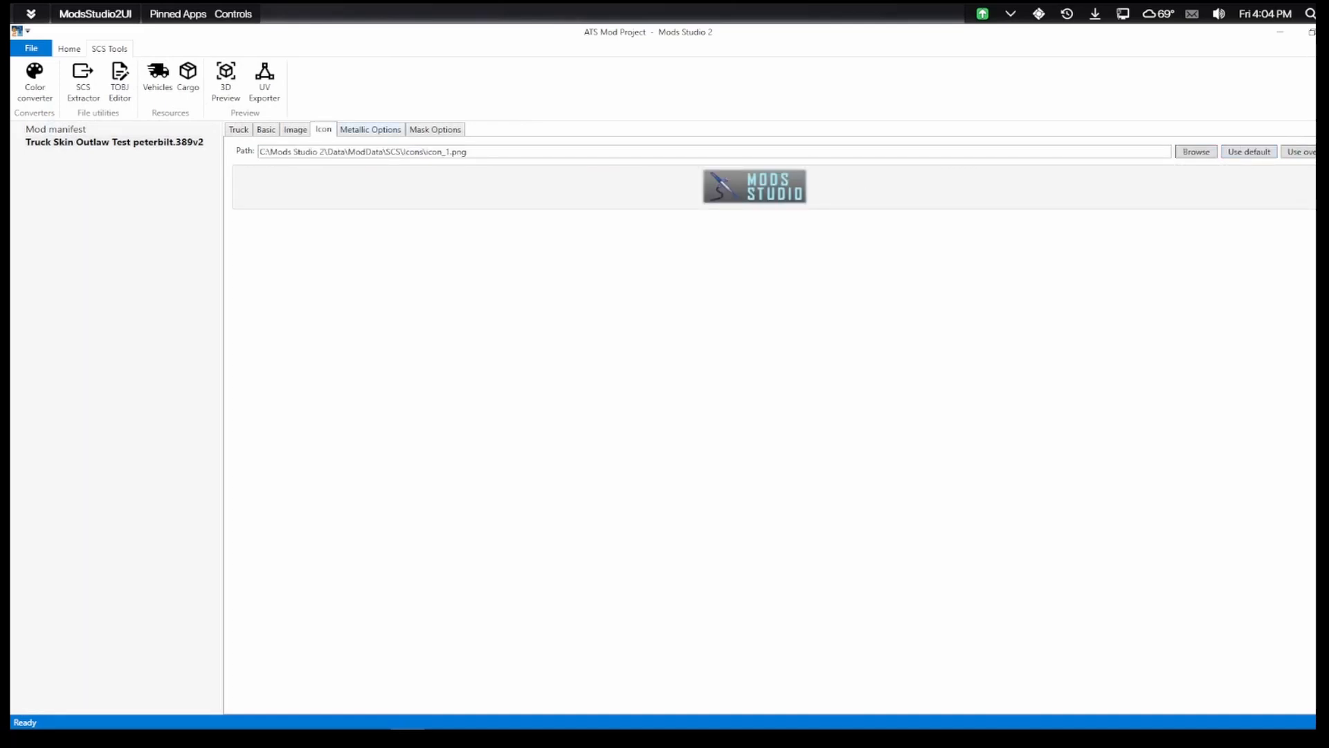
{"action": "left_click", "coordinate": [370, 130]}
{"action": "left_click", "coordinate": [343, 147]}
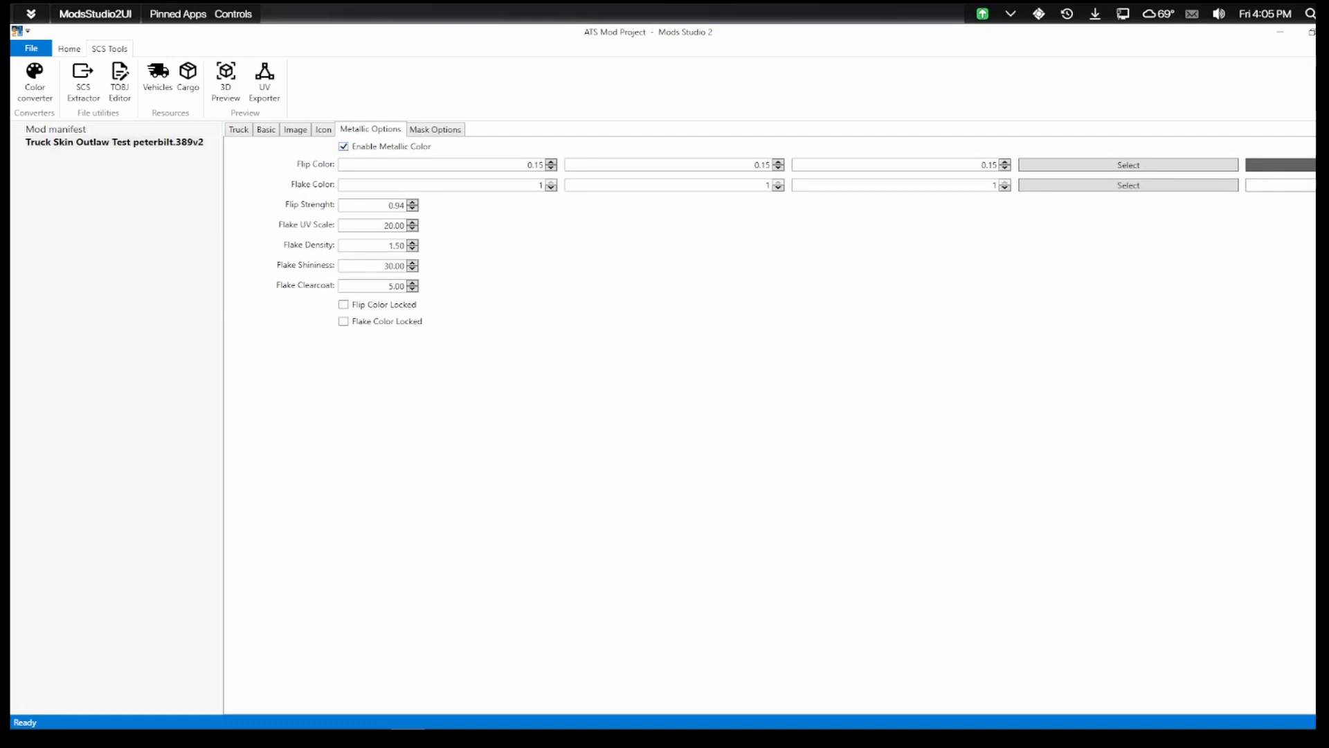
Set the skin's truck to Outlaw Transport - Peterbilt 359 EXHD, suitable for the 63 inch Flattop and Worn Flattop cabs
{"action": "left_click", "coordinate": [239, 130]}
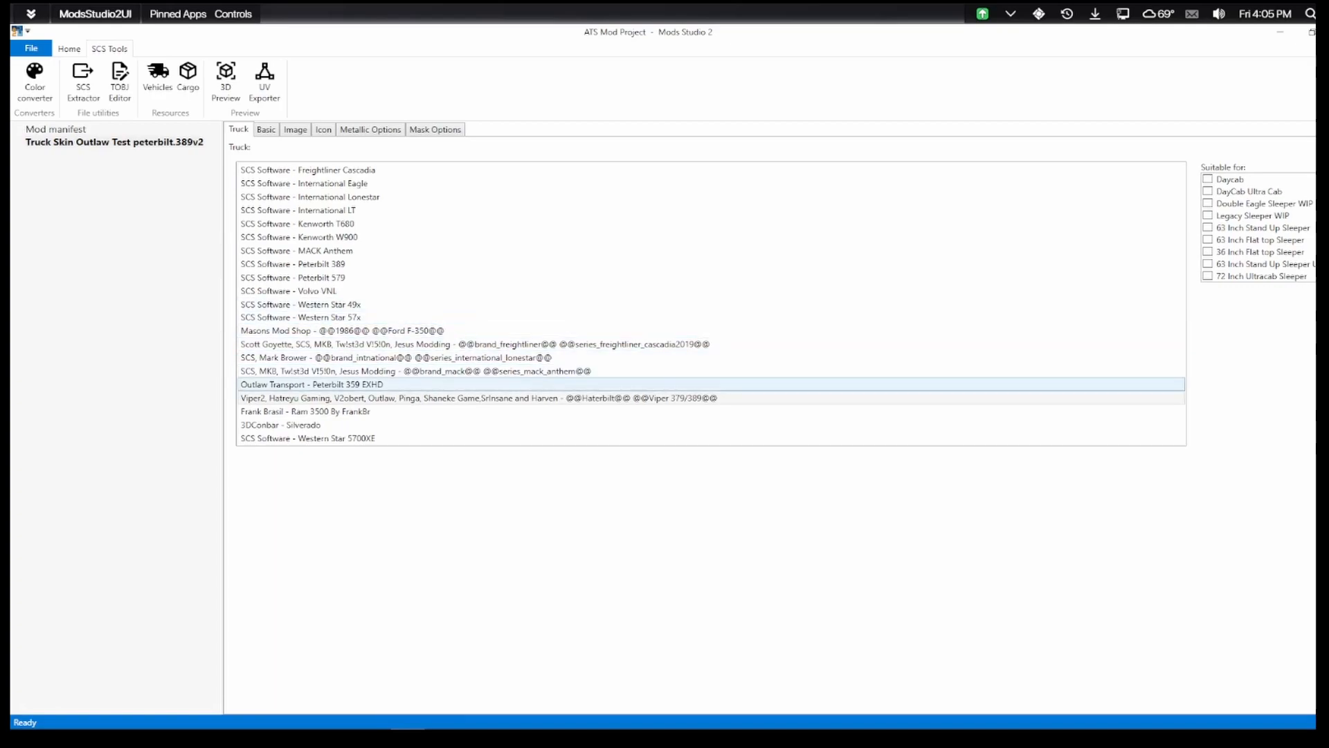
{"action": "left_click", "coordinate": [312, 384]}
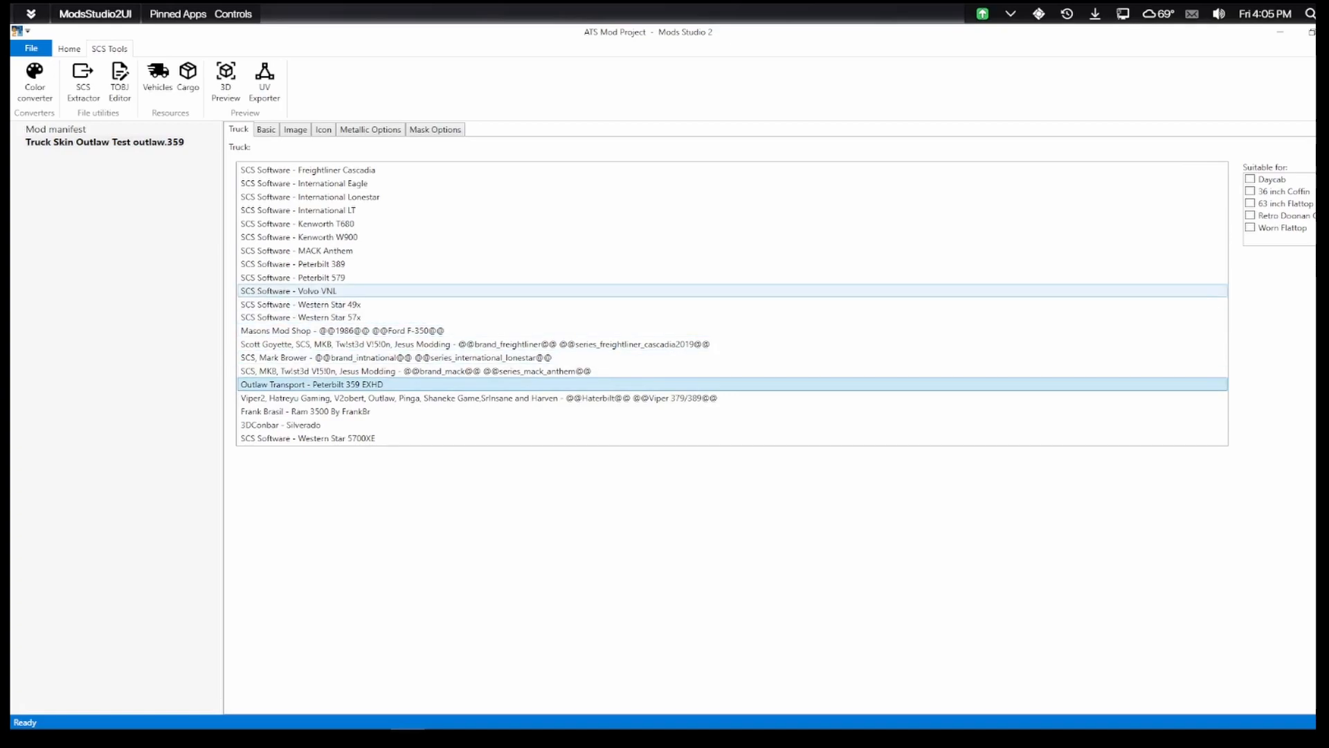
{"action": "left_click", "coordinate": [1251, 204]}
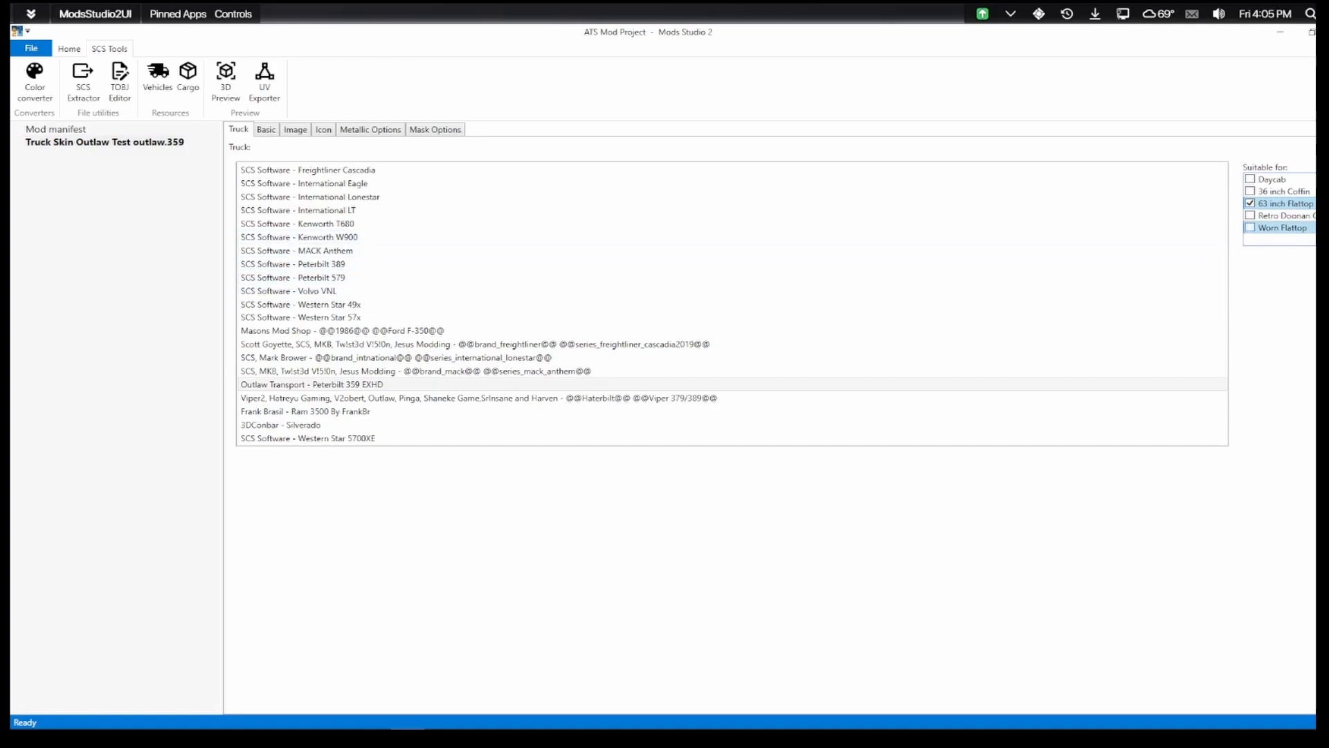
{"action": "left_click", "coordinate": [1250, 227]}
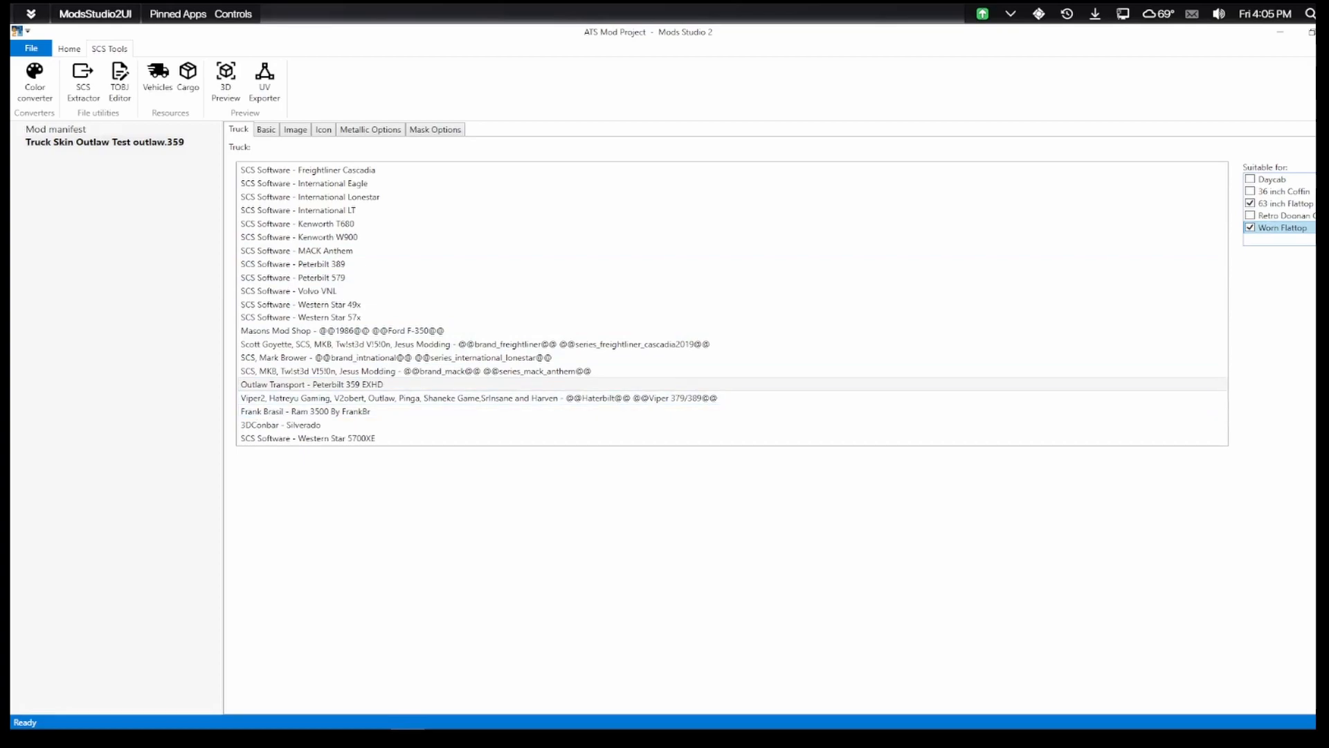
{"action": "left_click", "coordinate": [311, 384]}
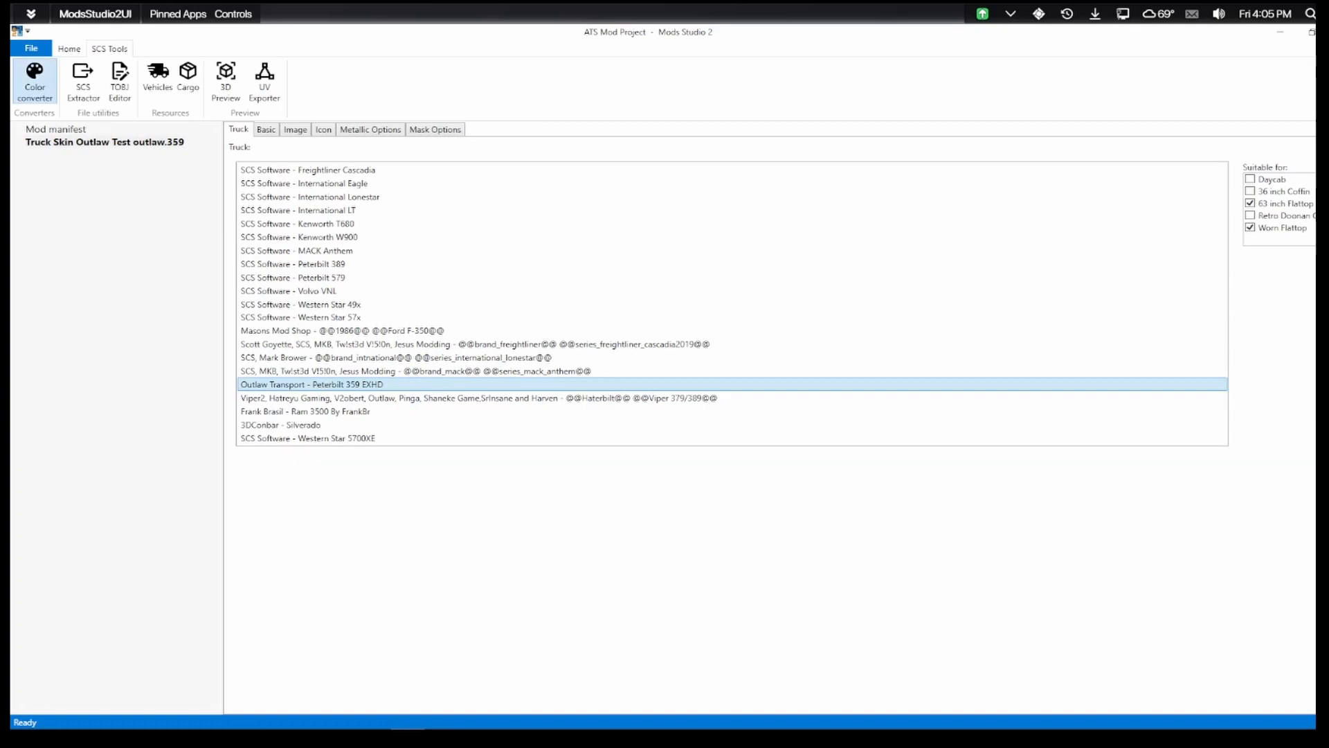
{"action": "left_click", "coordinate": [266, 129]}
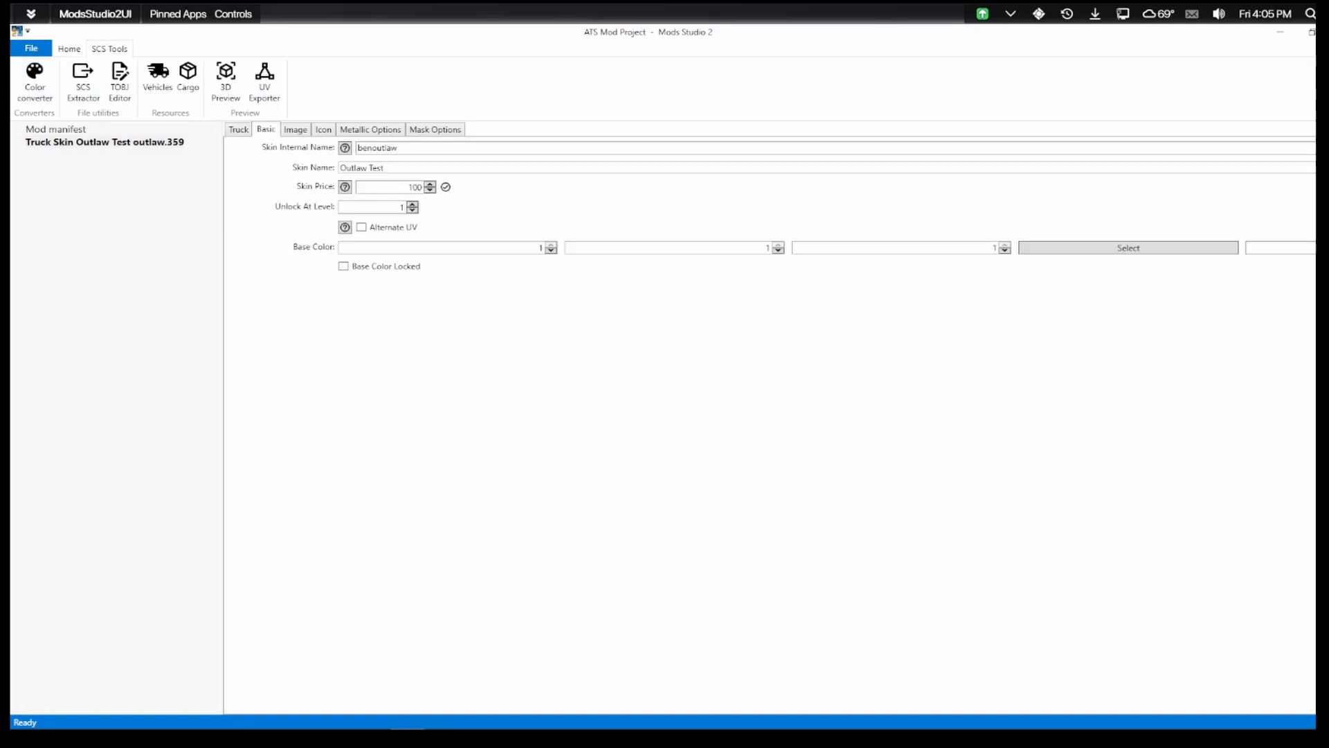
{"action": "left_click", "coordinate": [238, 129]}
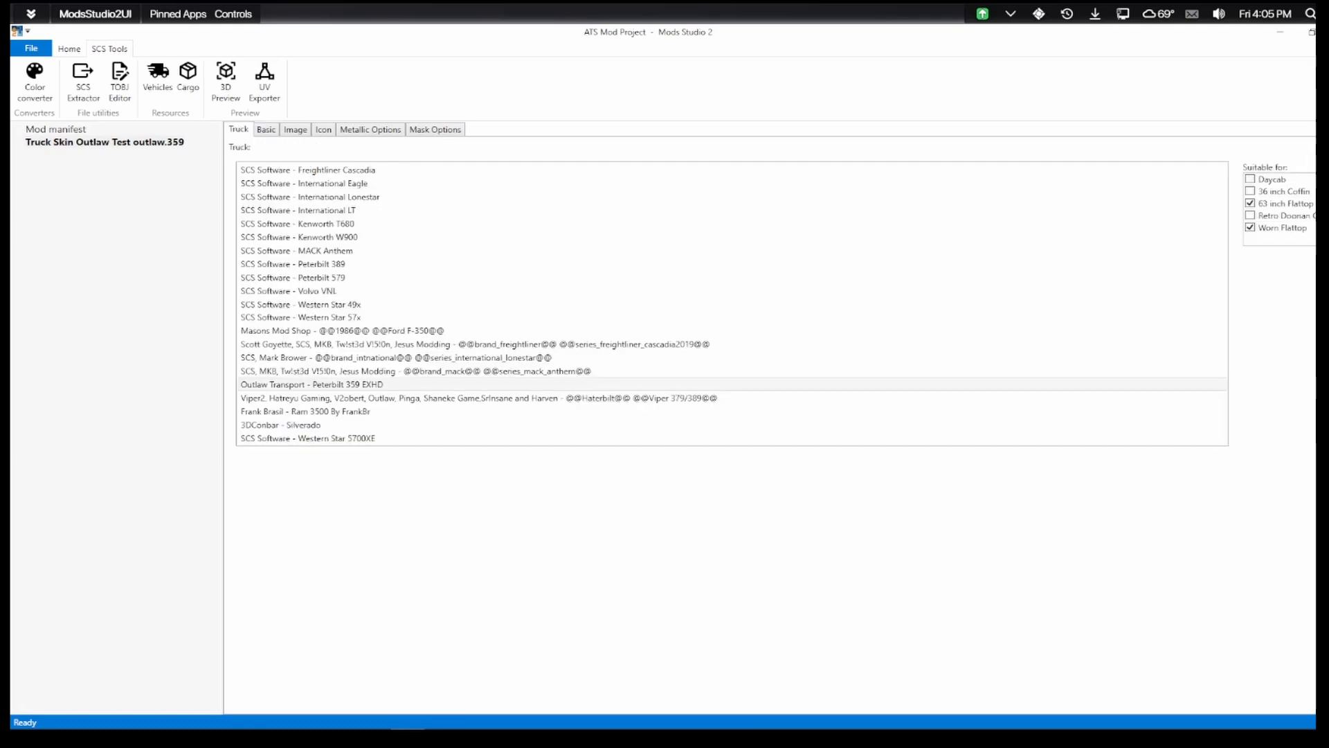
{"action": "left_click", "coordinate": [312, 384]}
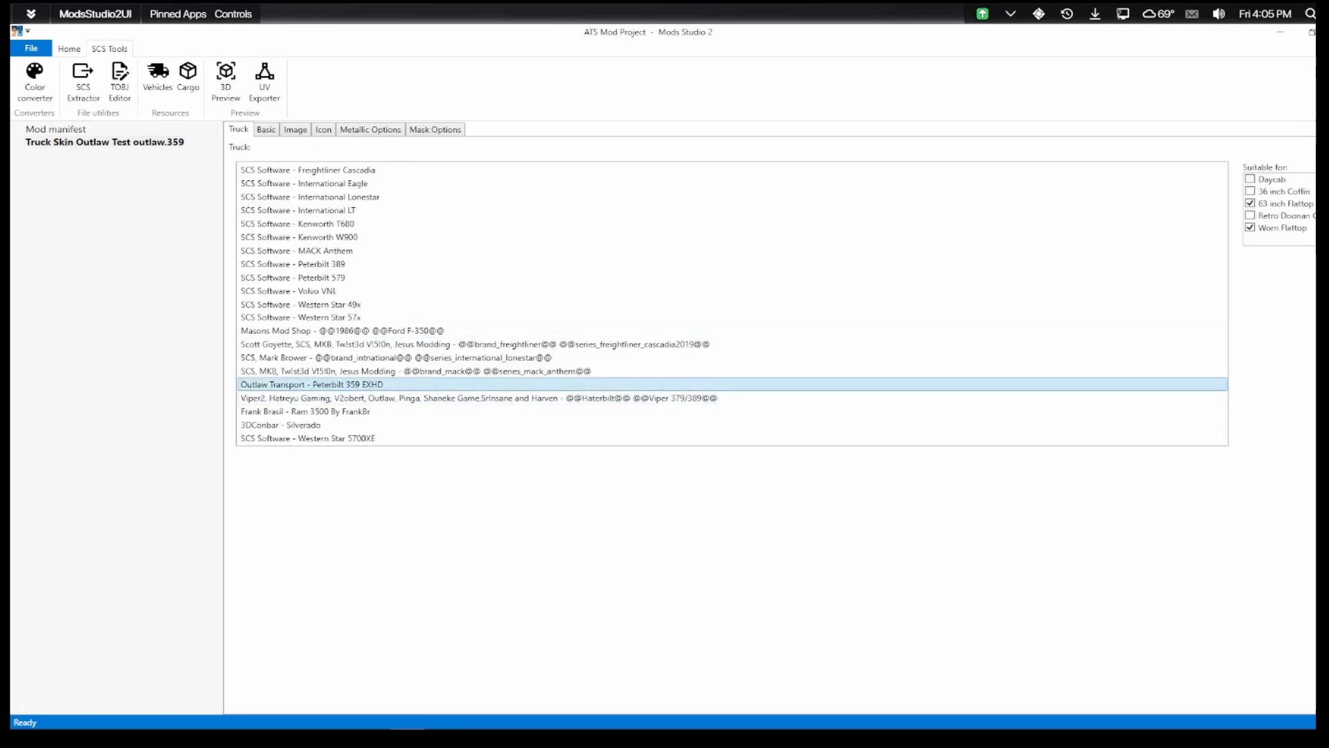
Save the project as Ben_Test in the template_outlaw359 folder
{"action": "left_click", "coordinate": [31, 49]}
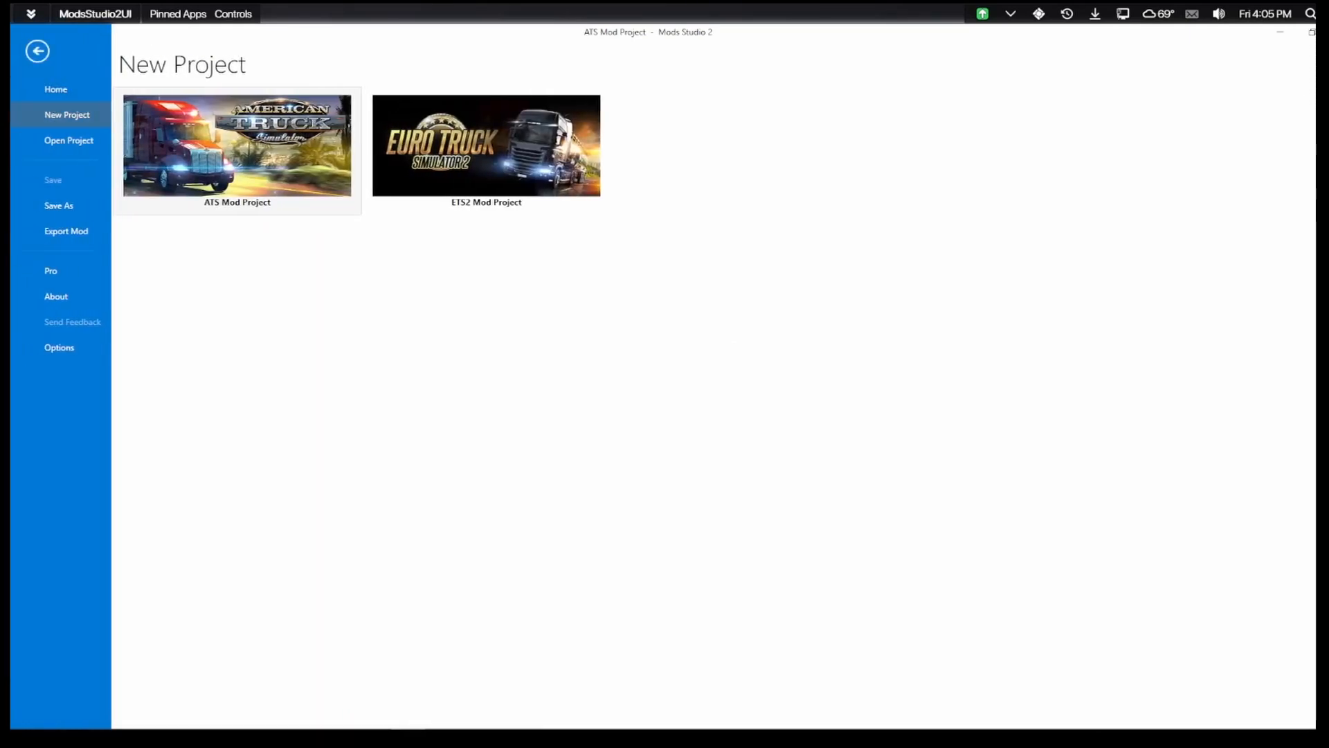
{"action": "left_click", "coordinate": [59, 205]}
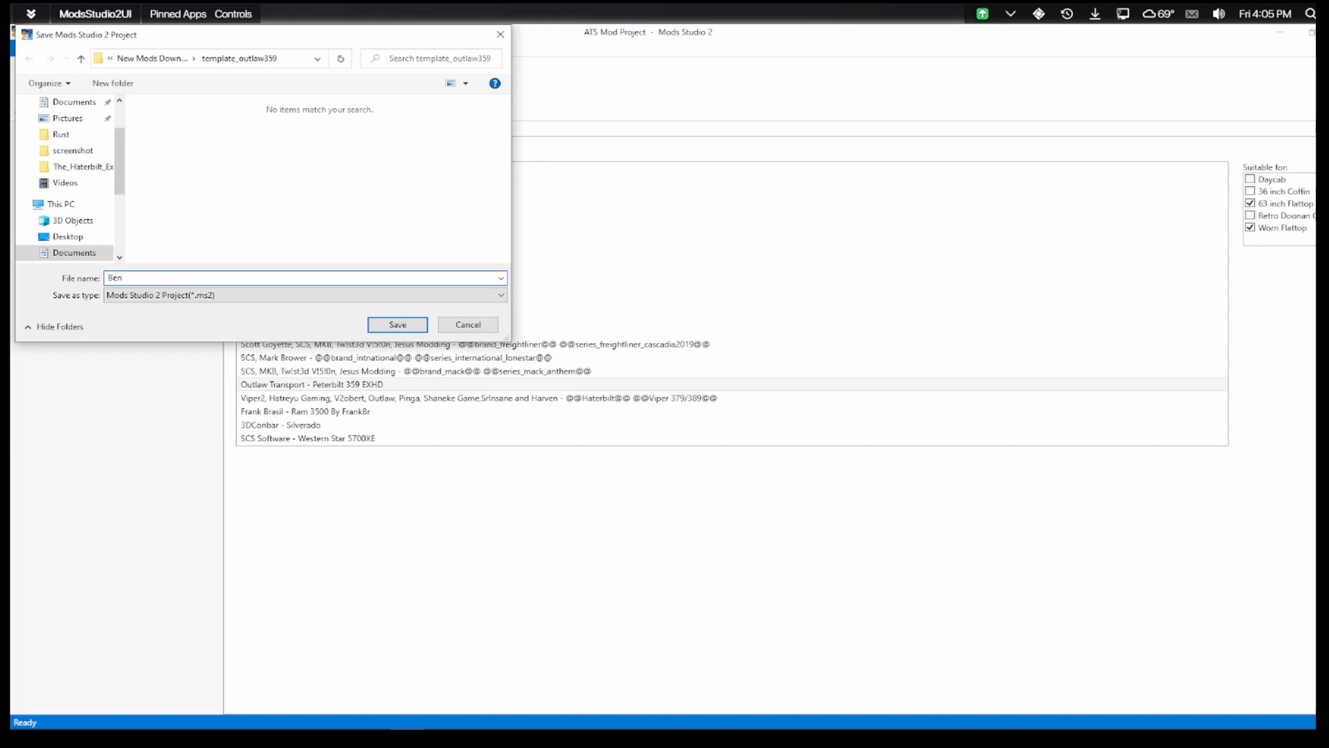
{"action": "type", "text": "Ben_Test"}
{"action": "key", "text": "Return"}
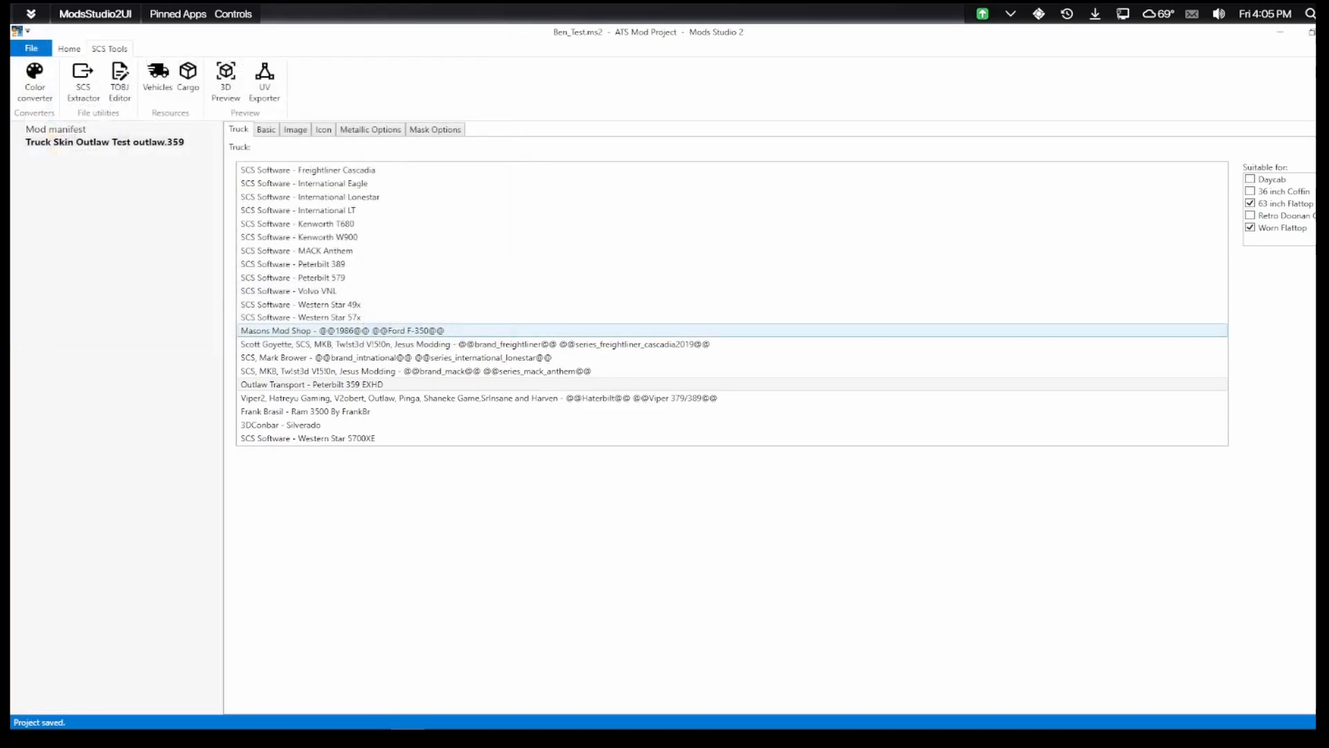
Export the mod as an SCS file named Outlaw Test Ben in the template_outlaw359 folder
{"action": "left_click", "coordinate": [32, 48]}
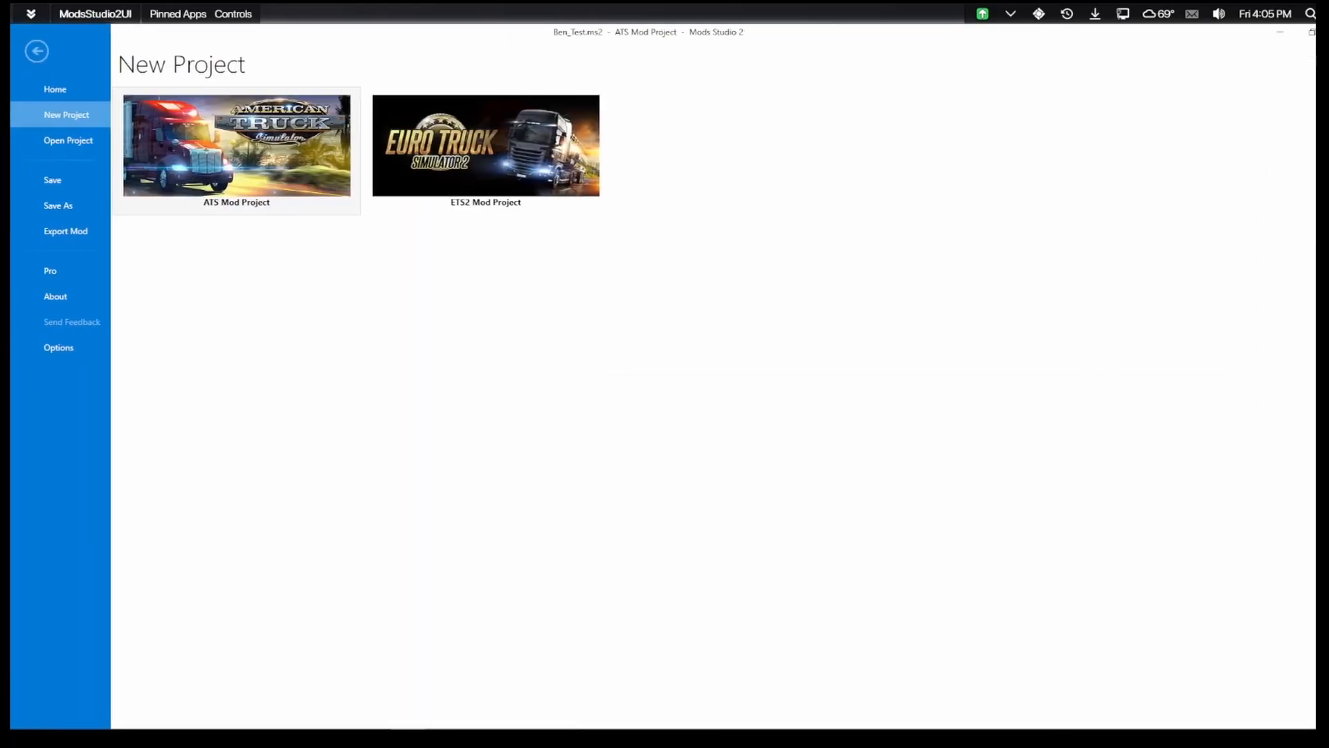
{"action": "left_click", "coordinate": [66, 230]}
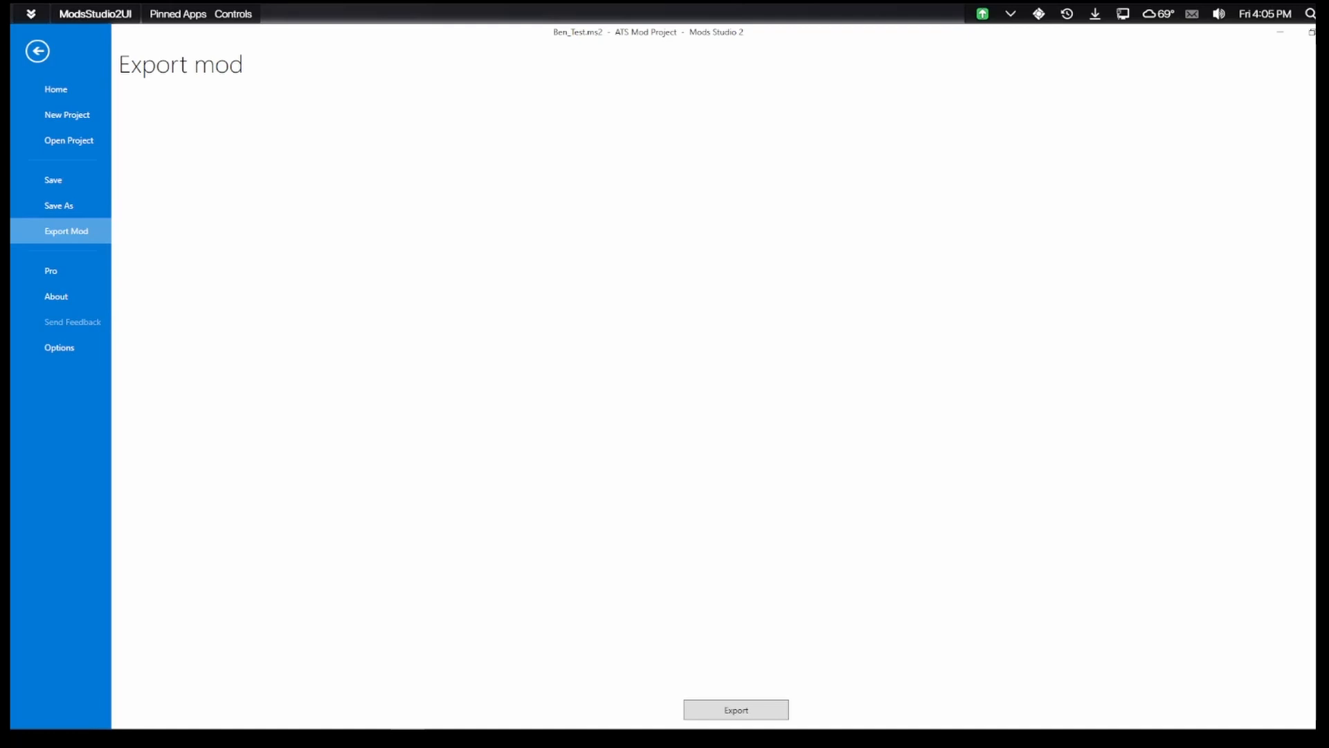
{"action": "left_click", "coordinate": [736, 709]}
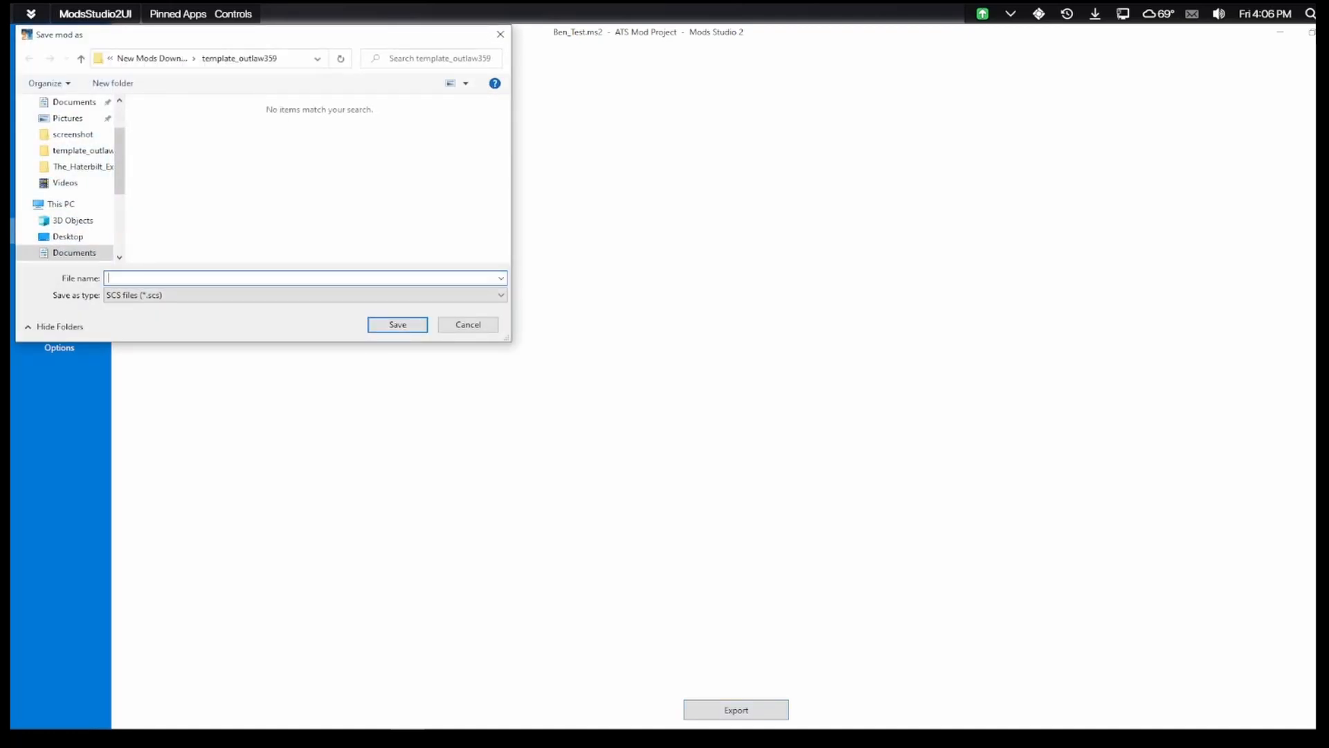
{"action": "type", "text": "Outlaw Test Ben"}
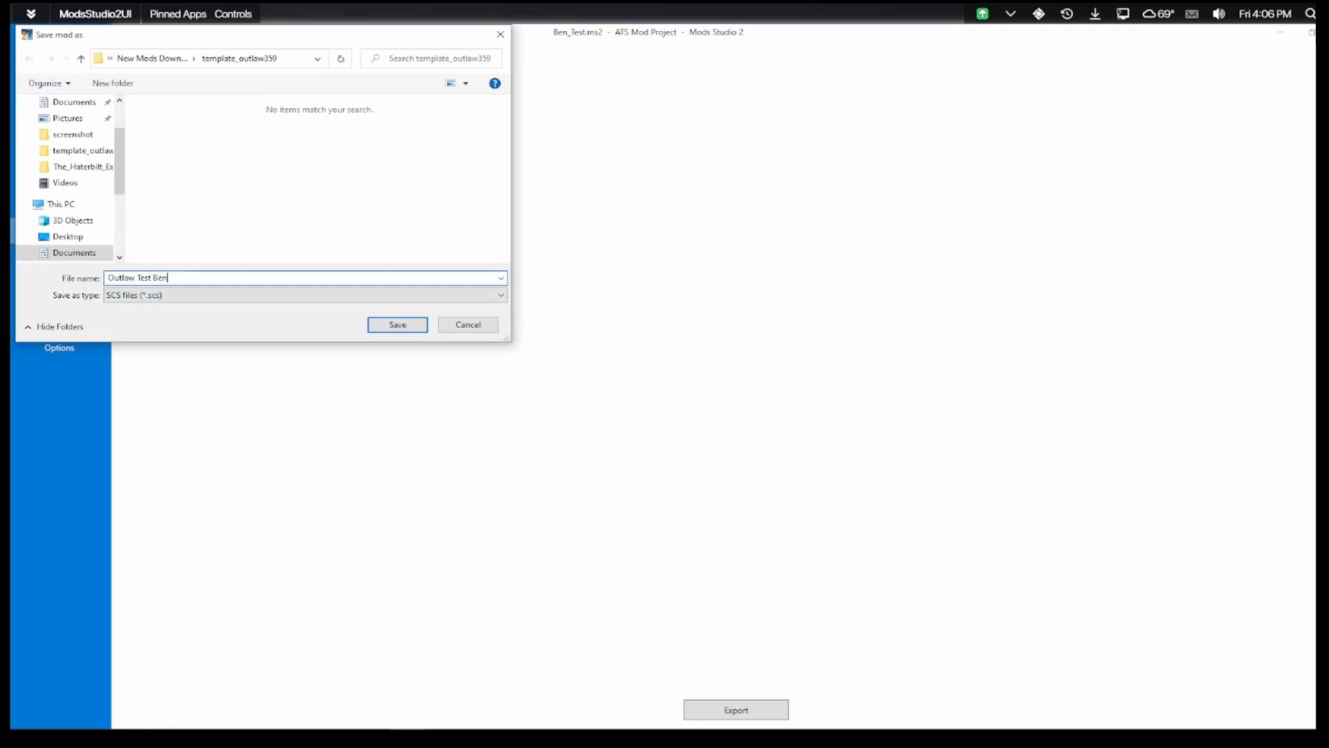
{"action": "key", "text": "Return"}
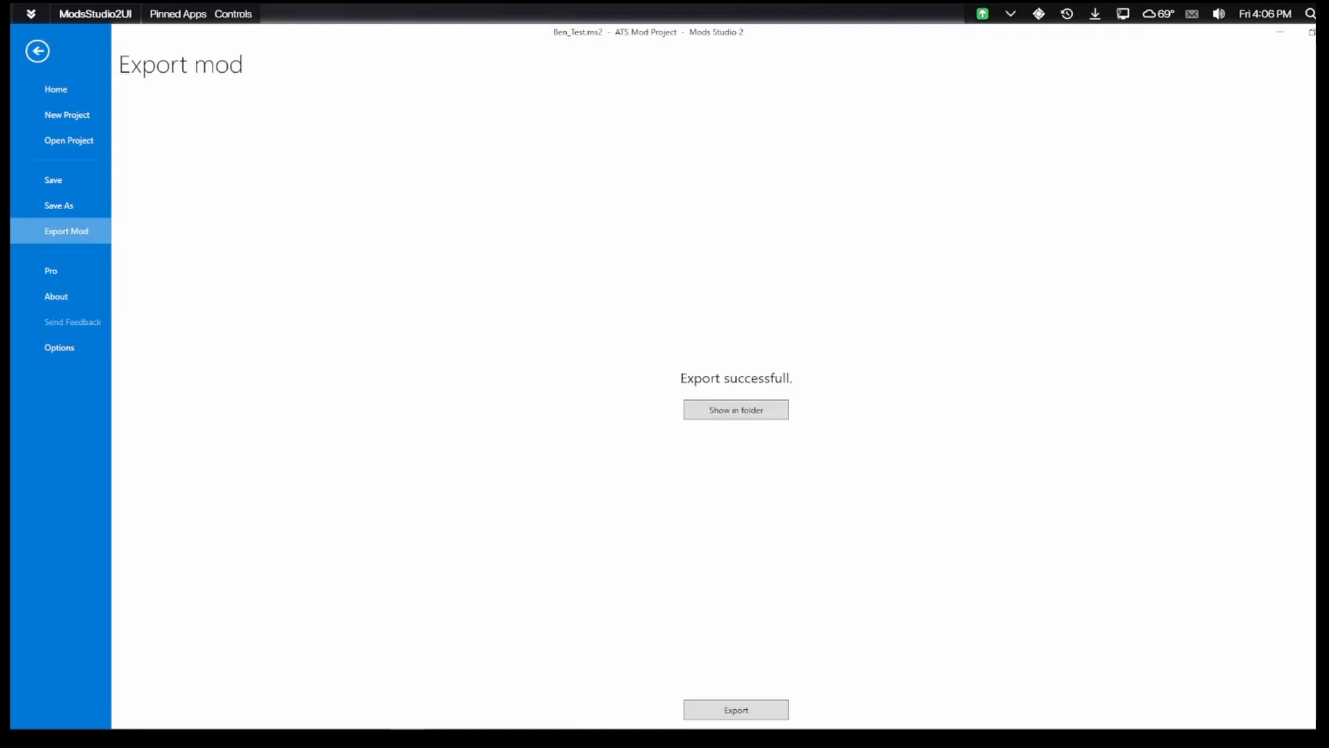
Copy the exported Outlaw Test Ben.scs file into the mod folder of American Truck Simulator in Documents
{"action": "left_click", "coordinate": [736, 409]}
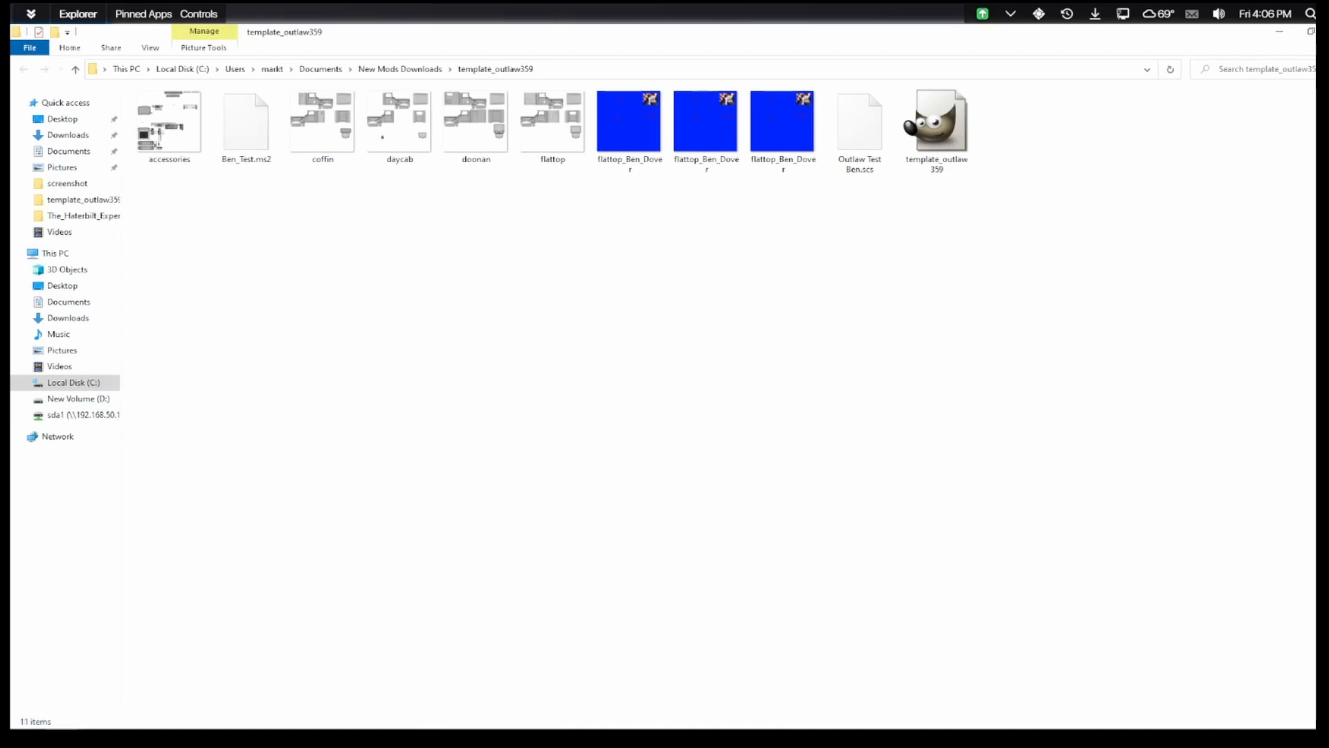
{"action": "right_click", "coordinate": [865, 129]}
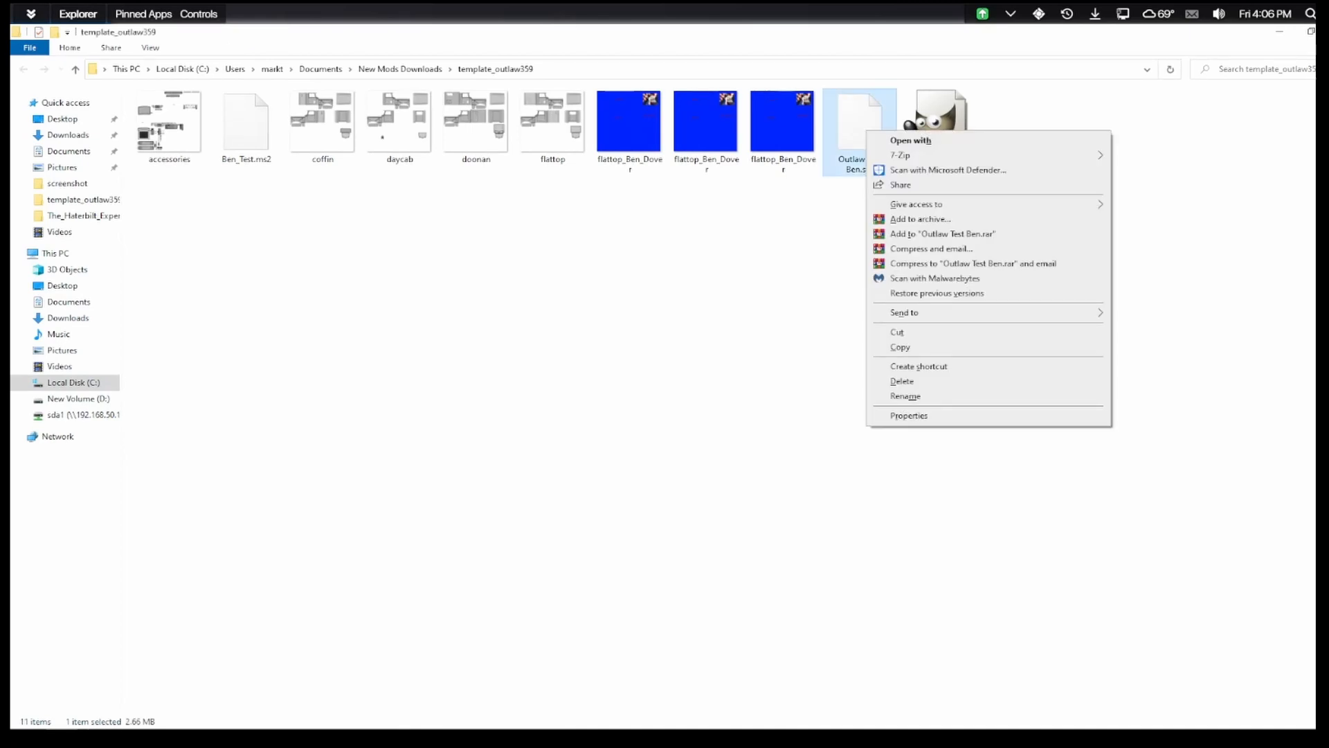
{"action": "left_click", "coordinate": [899, 347]}
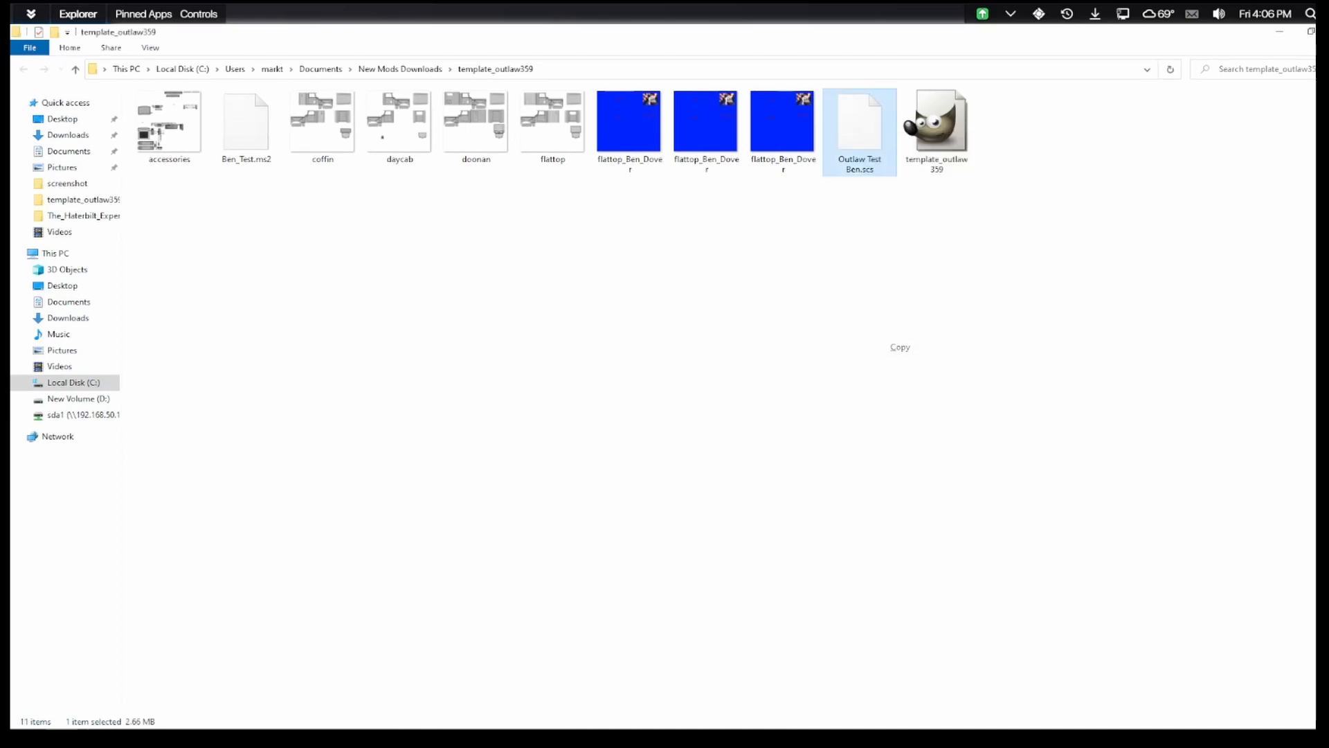
{"action": "left_click", "coordinate": [68, 151]}
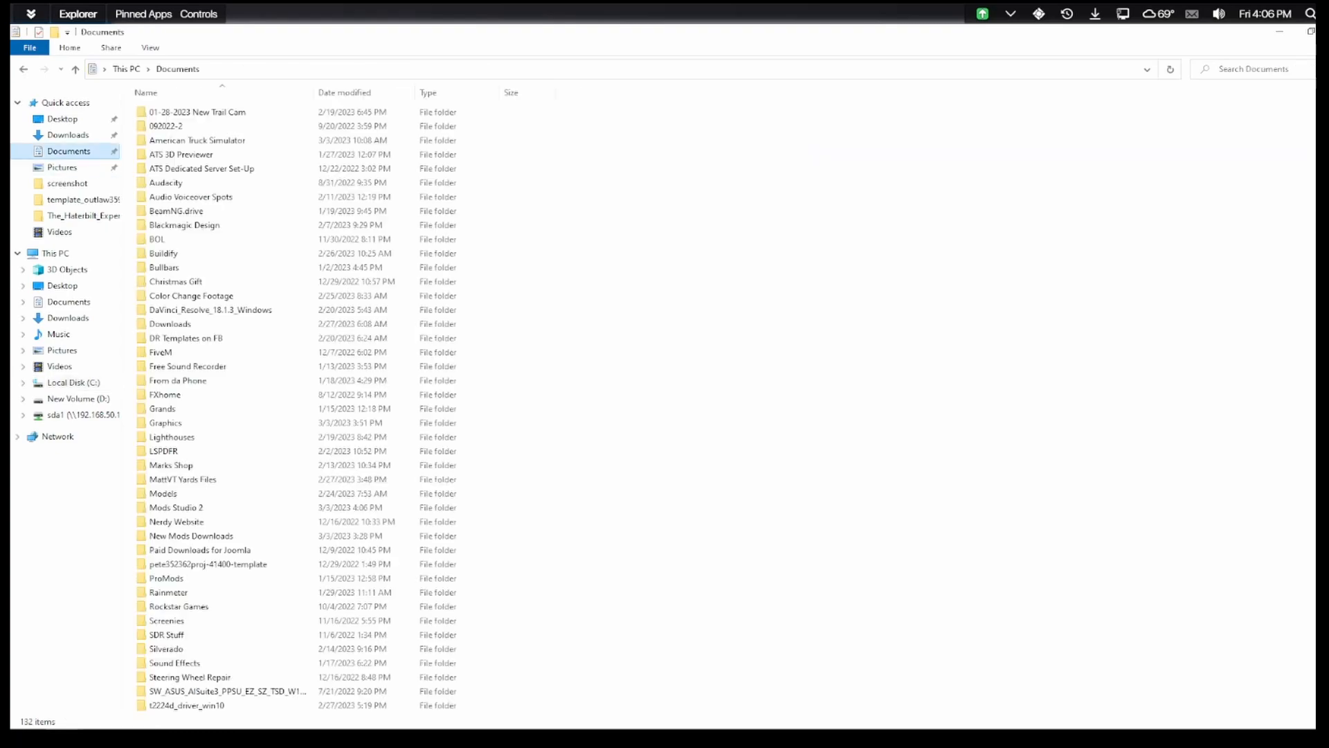
{"action": "double_click", "coordinate": [166, 138]}
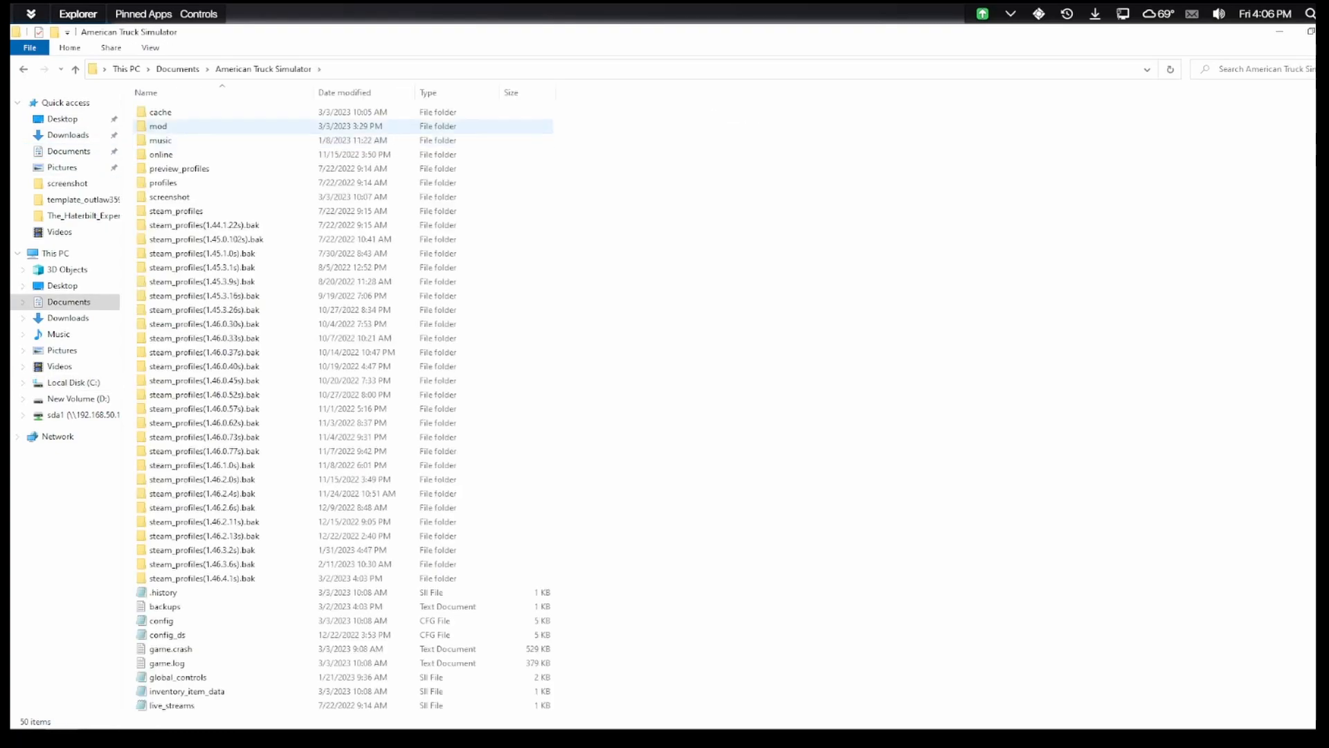
{"action": "double_click", "coordinate": [163, 126]}
{"action": "right_click", "coordinate": [1050, 256]}
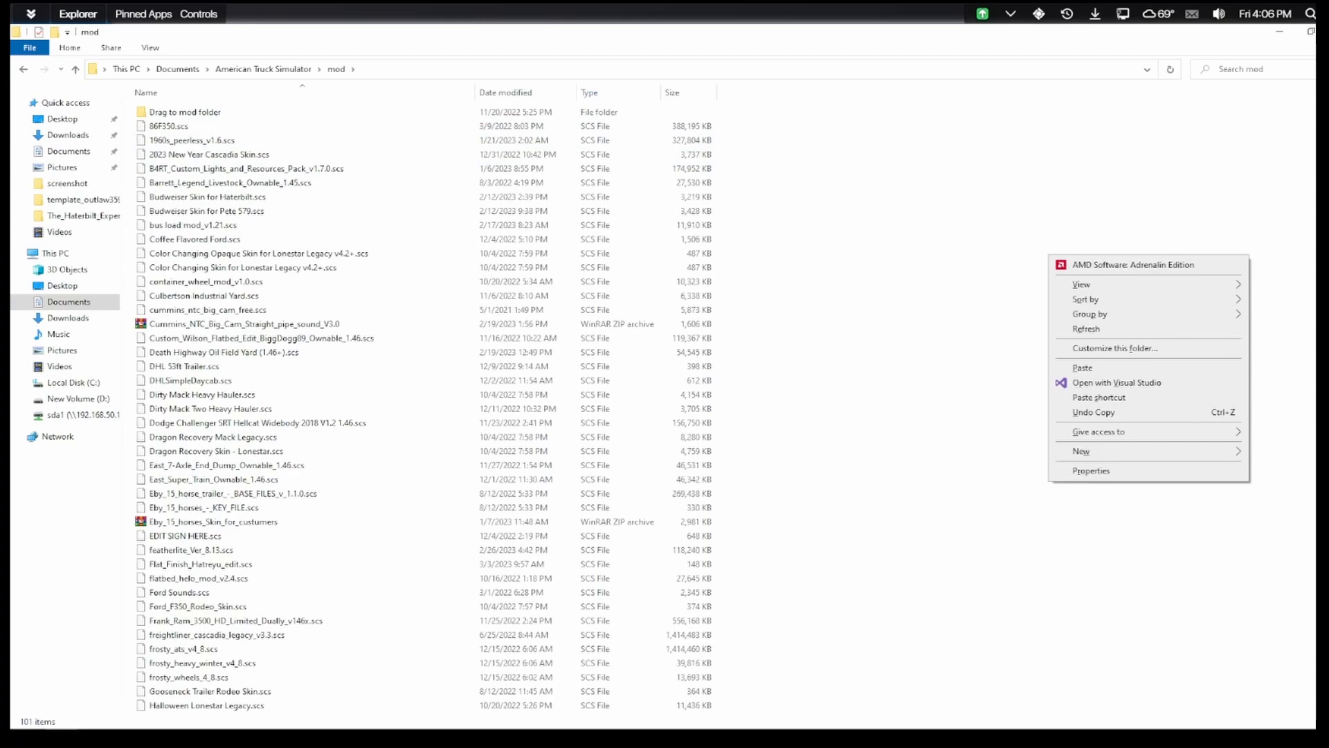
{"action": "left_click", "coordinate": [1082, 368]}
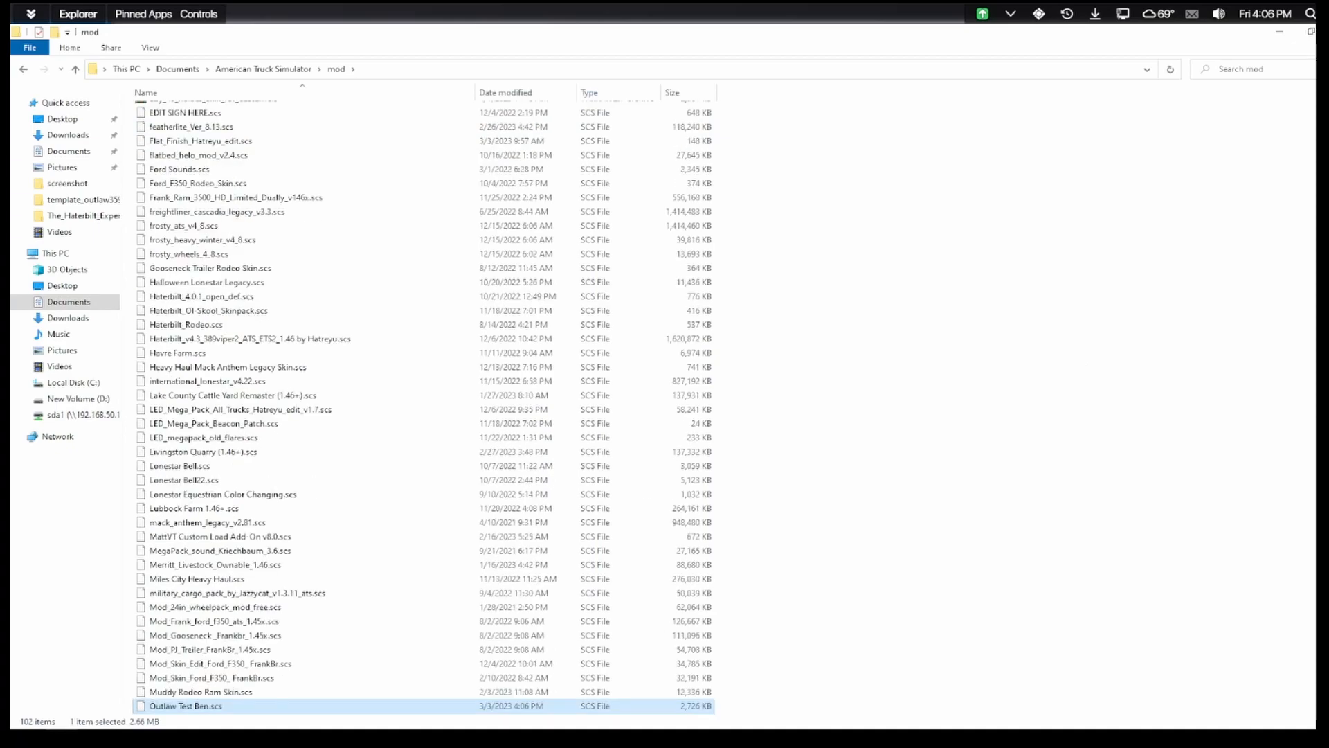
Close the mod folder window, Mods Studio 2 and the browser
{"action": "key", "text": "alt+F4"}
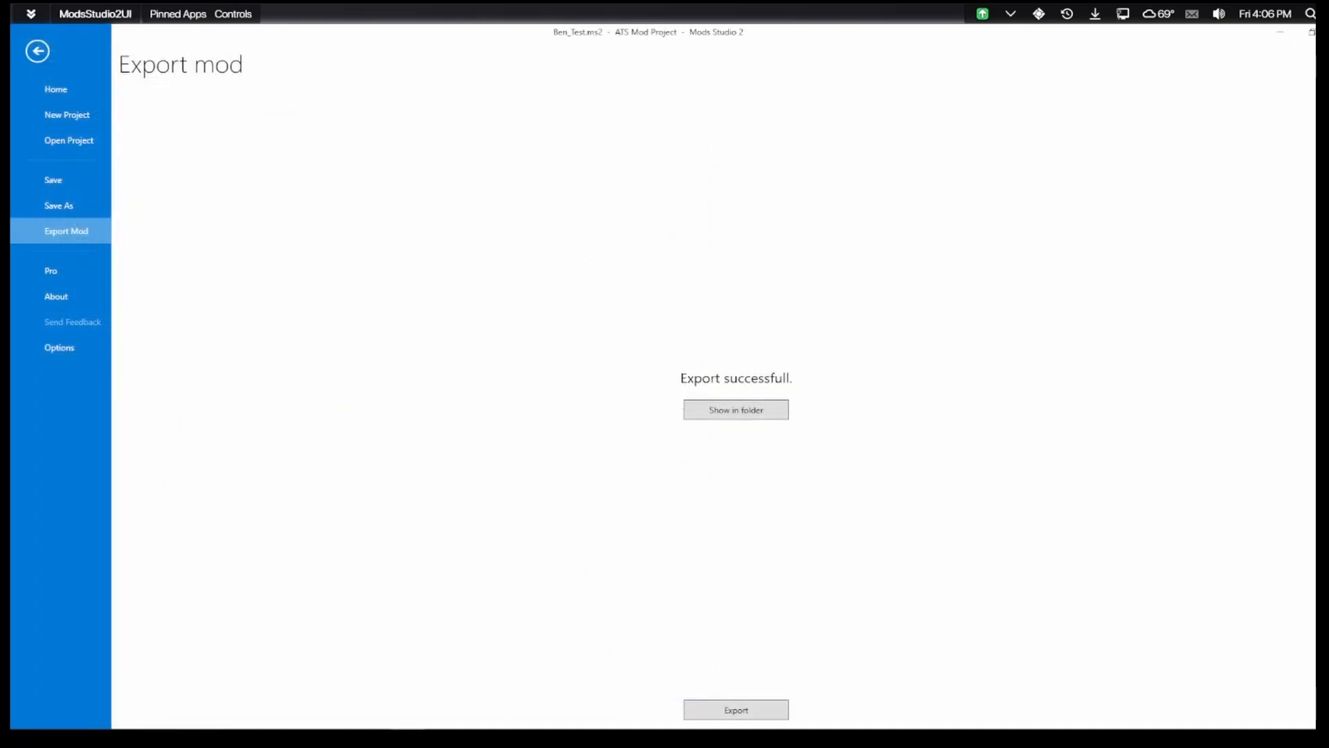
{"action": "key", "text": "alt+F4"}
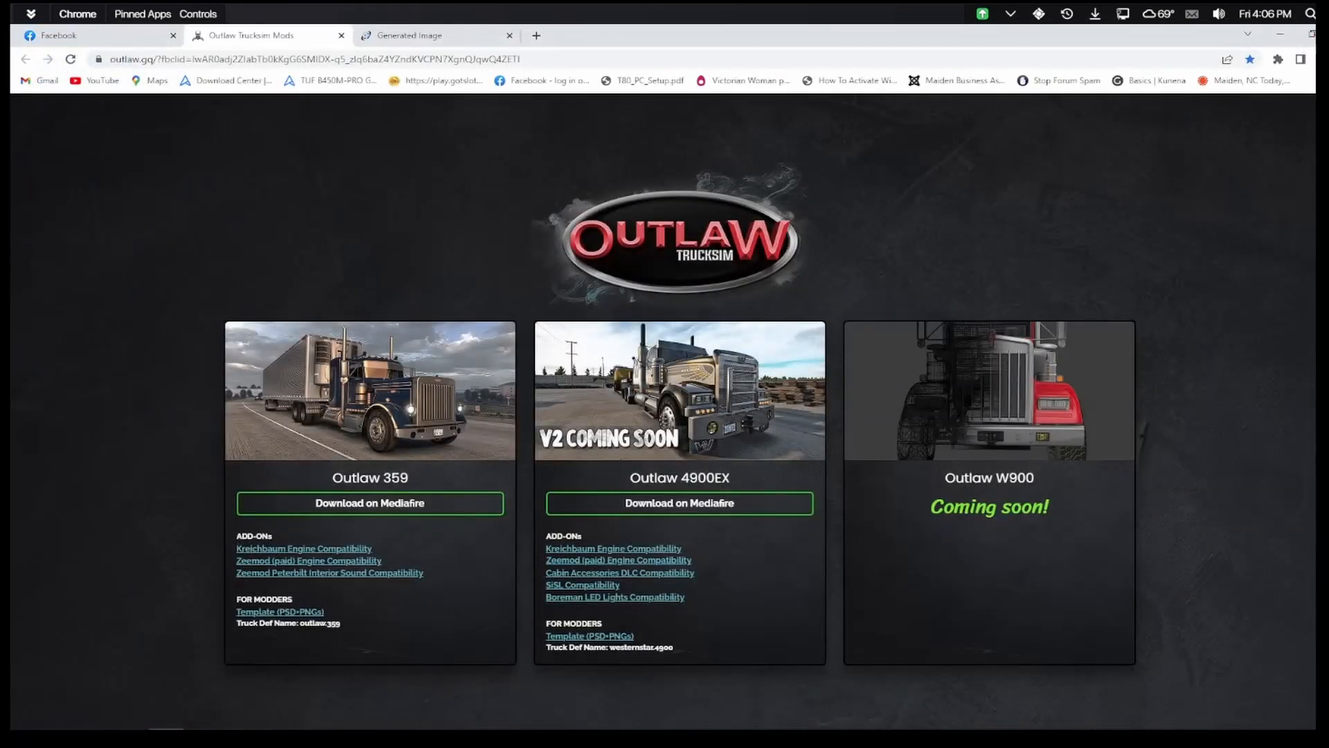
{"action": "key", "text": "alt+F4"}
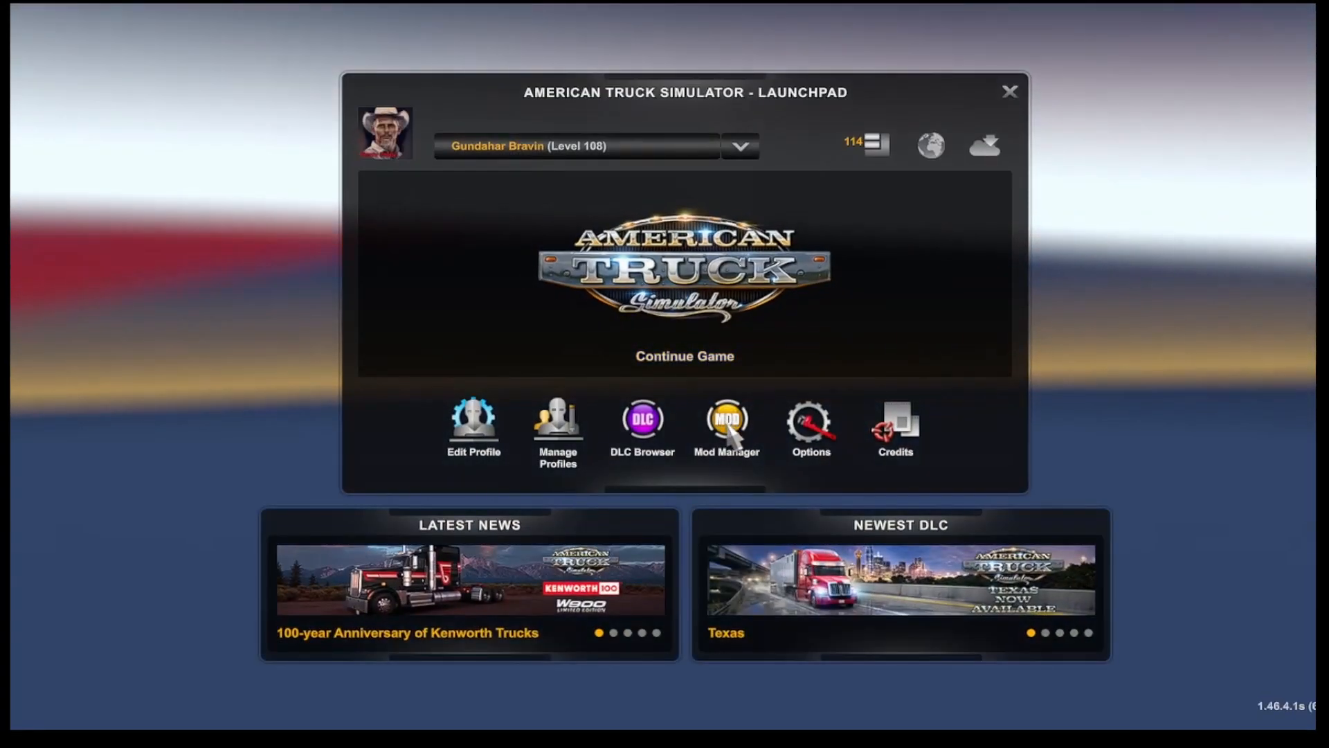
Activate the Outlaw Peterbilt 359 mod in the Mod Manager of American Truck Simulator
{"action": "left_click", "coordinate": [727, 425]}
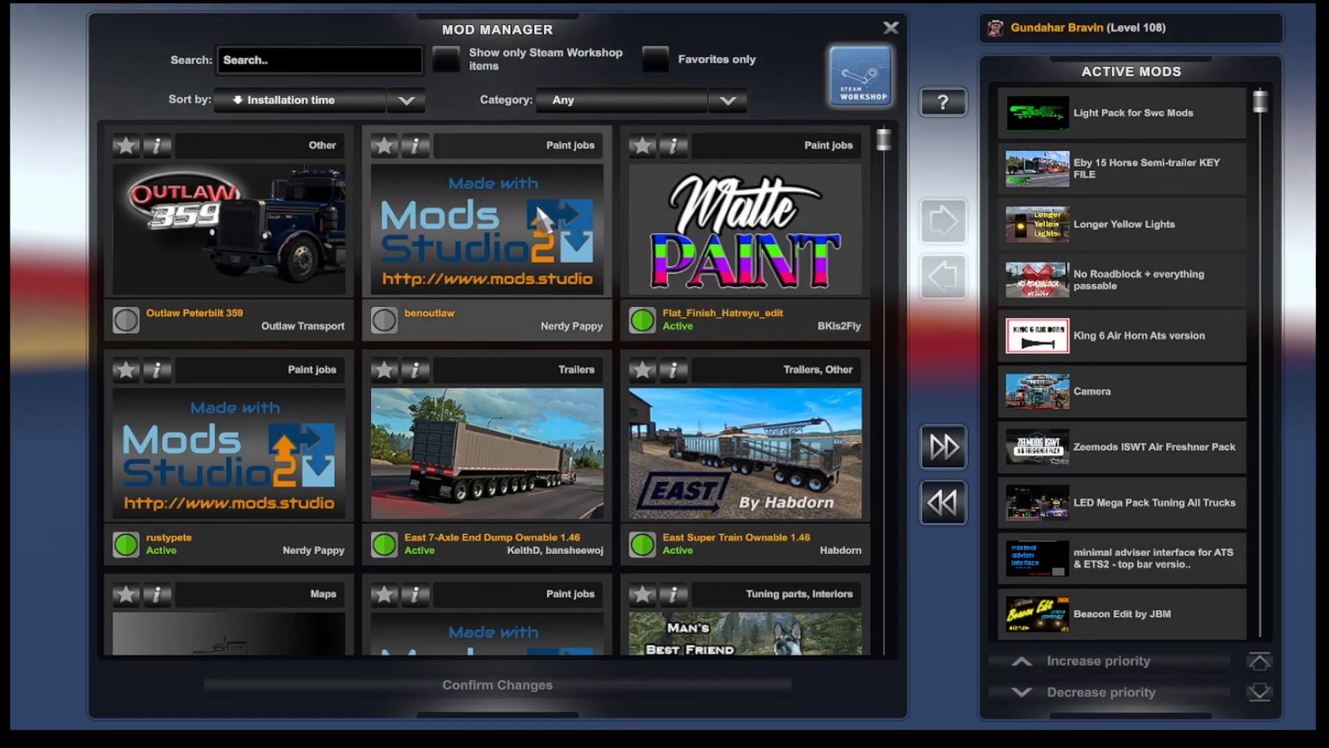
{"action": "left_click", "coordinate": [537, 223]}
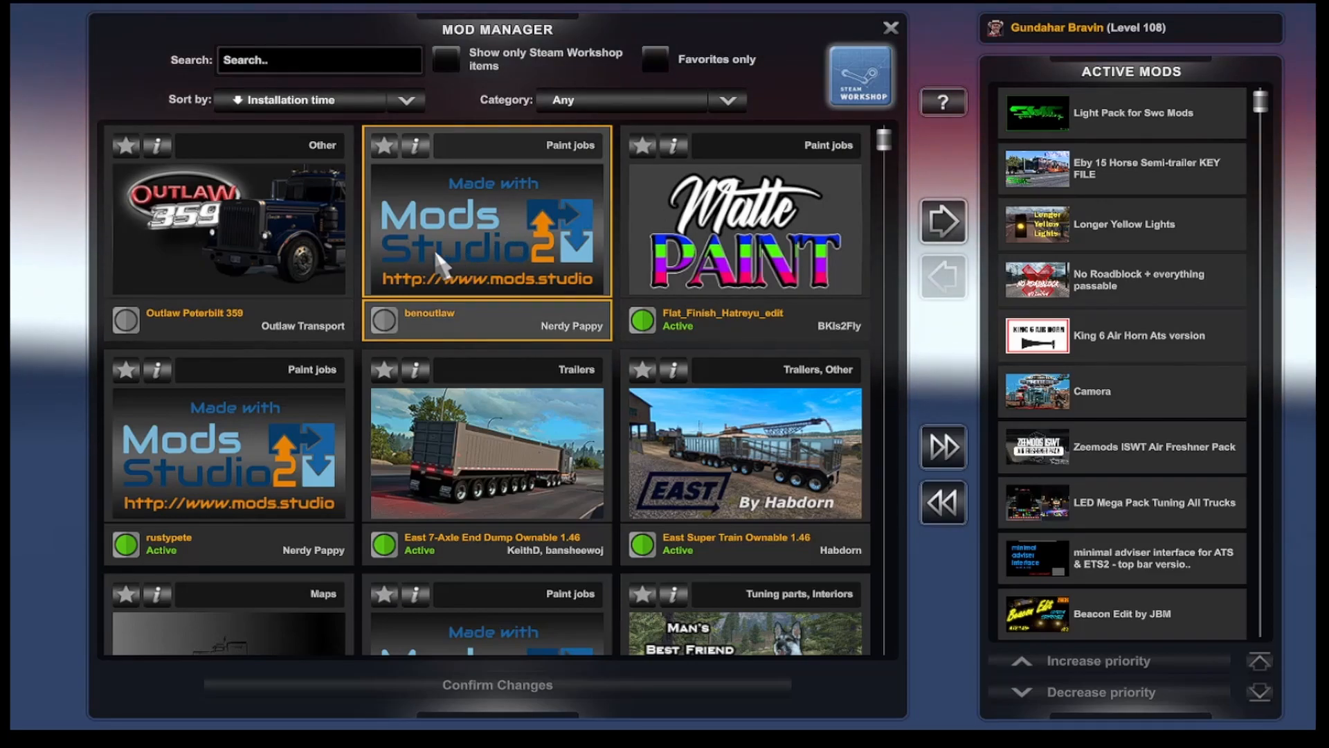
{"action": "left_click", "coordinate": [276, 265]}
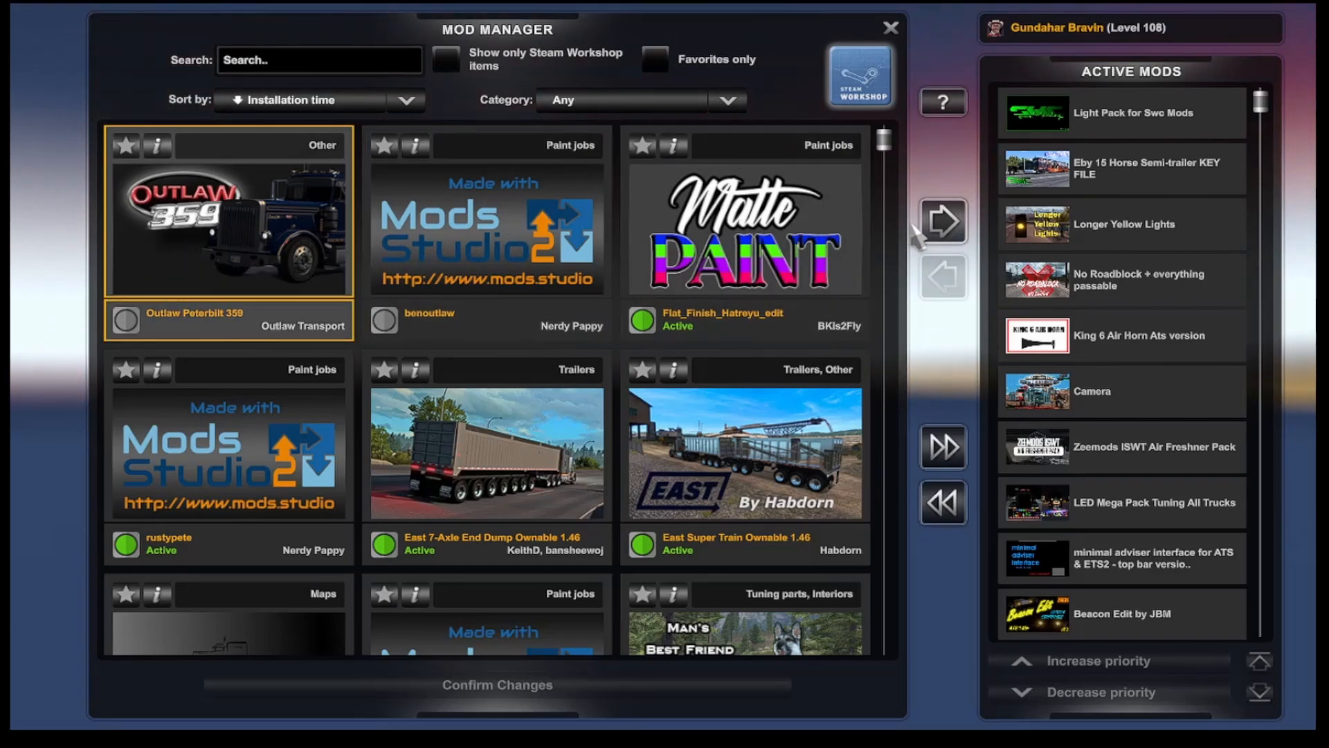
{"action": "left_click", "coordinate": [942, 221]}
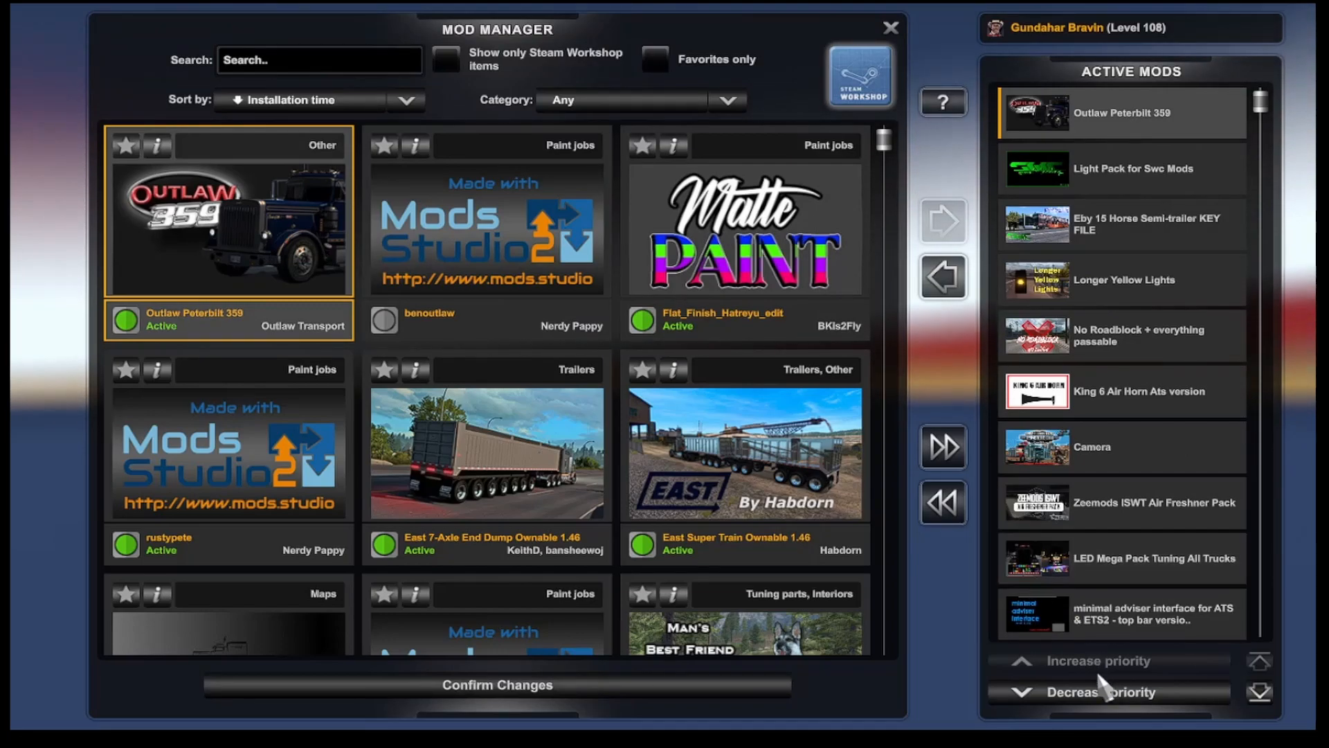
Lower the Outlaw Peterbilt 359 mod's priority until it sits between Nascar Featherlite and Haterbilt 4.0 Open Def
{"action": "left_click", "coordinate": [1102, 693]}
{"action": "left_click", "coordinate": [1102, 693]}
{"action": "left_click", "coordinate": [1101, 693]}
{"action": "left_click", "coordinate": [1102, 693]}
{"action": "left_click", "coordinate": [1101, 693]}
{"action": "left_click", "coordinate": [1102, 693]}
{"action": "left_click", "coordinate": [1101, 692]}
{"action": "left_click", "coordinate": [1101, 693]}
{"action": "left_click", "coordinate": [1101, 693]}
{"action": "left_click", "coordinate": [1101, 693]}
{"action": "left_click", "coordinate": [1101, 693]}
{"action": "left_click", "coordinate": [1101, 693]}
{"action": "left_click", "coordinate": [1101, 693]}
{"action": "left_click", "coordinate": [1101, 693]}
{"action": "left_click", "coordinate": [1102, 693]}
{"action": "left_click", "coordinate": [1101, 693]}
{"action": "left_click", "coordinate": [1102, 693]}
{"action": "left_click", "coordinate": [1102, 693]}
{"action": "left_click", "coordinate": [1101, 693]}
{"action": "left_click", "coordinate": [1102, 693]}
{"action": "left_click", "coordinate": [1102, 693]}
{"action": "left_click", "coordinate": [1101, 693]}
{"action": "left_click", "coordinate": [1101, 693]}
{"action": "left_click", "coordinate": [1101, 693]}
{"action": "left_click", "coordinate": [1101, 693]}
{"action": "left_click", "coordinate": [1101, 693]}
{"action": "left_click", "coordinate": [1101, 693]}
{"action": "left_click", "coordinate": [1101, 693]}
{"action": "left_click", "coordinate": [1102, 692]}
{"action": "left_click", "coordinate": [1101, 693]}
{"action": "left_click", "coordinate": [1101, 693]}
{"action": "left_click", "coordinate": [1102, 693]}
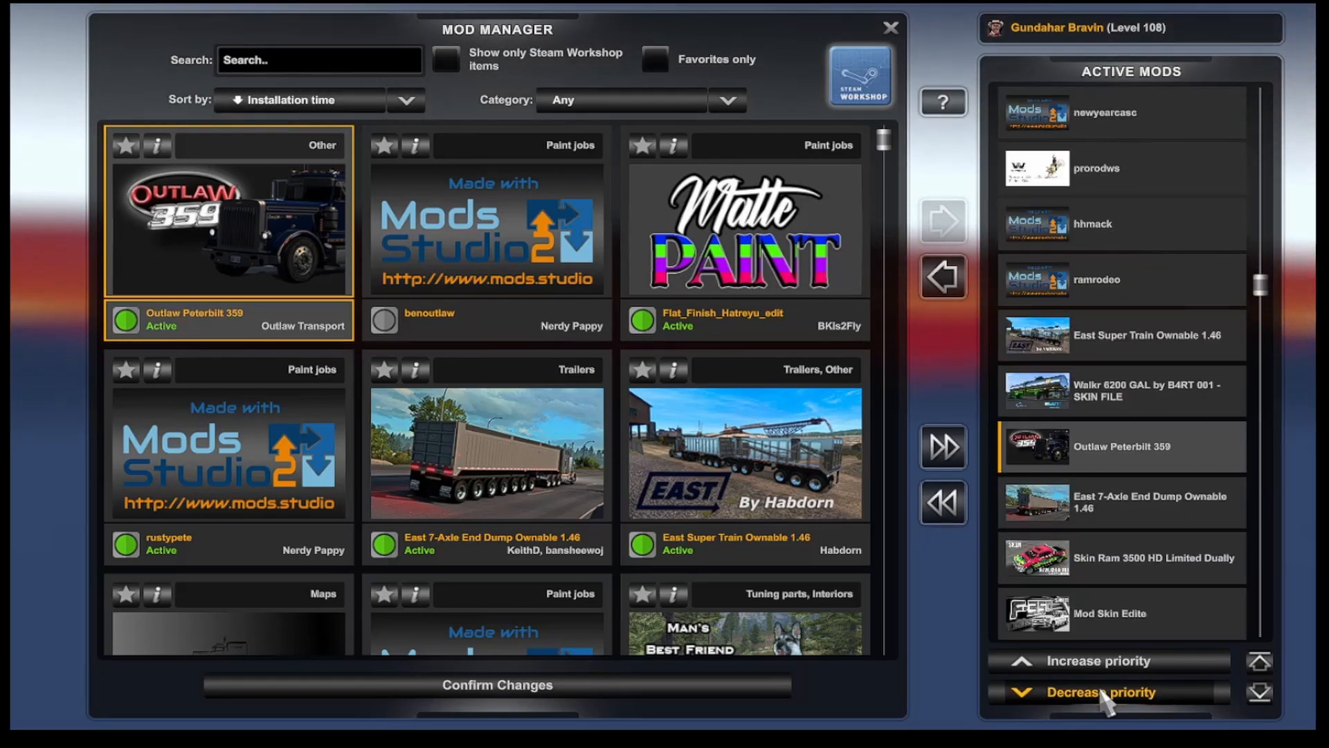
{"action": "left_click", "coordinate": [1102, 693]}
{"action": "left_click", "coordinate": [1101, 693]}
{"action": "left_click", "coordinate": [1102, 693]}
{"action": "left_click", "coordinate": [1101, 693]}
{"action": "left_click", "coordinate": [1102, 693]}
{"action": "left_click", "coordinate": [1101, 693]}
{"action": "left_click", "coordinate": [1101, 693]}
{"action": "left_click", "coordinate": [1101, 693]}
{"action": "left_click", "coordinate": [1101, 693]}
{"action": "left_click", "coordinate": [1101, 693]}
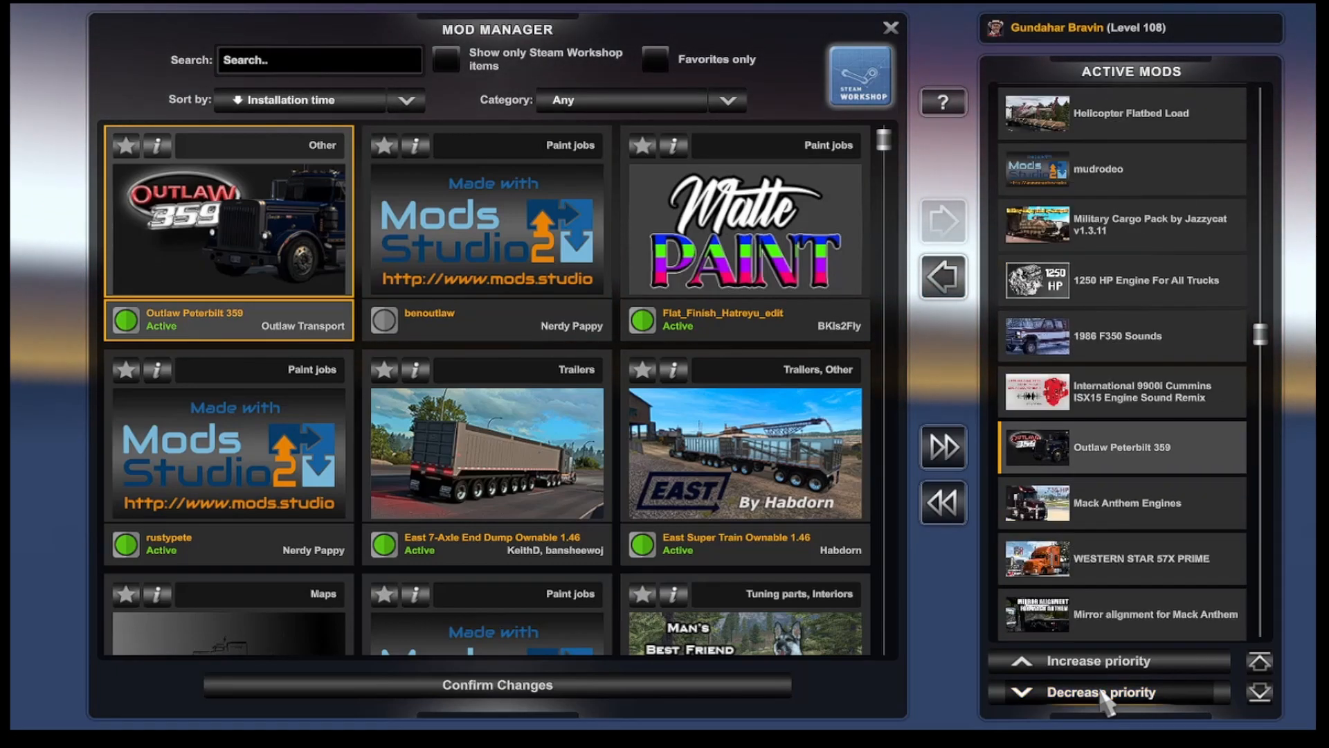
{"action": "left_click", "coordinate": [1101, 693]}
{"action": "left_click", "coordinate": [1102, 693]}
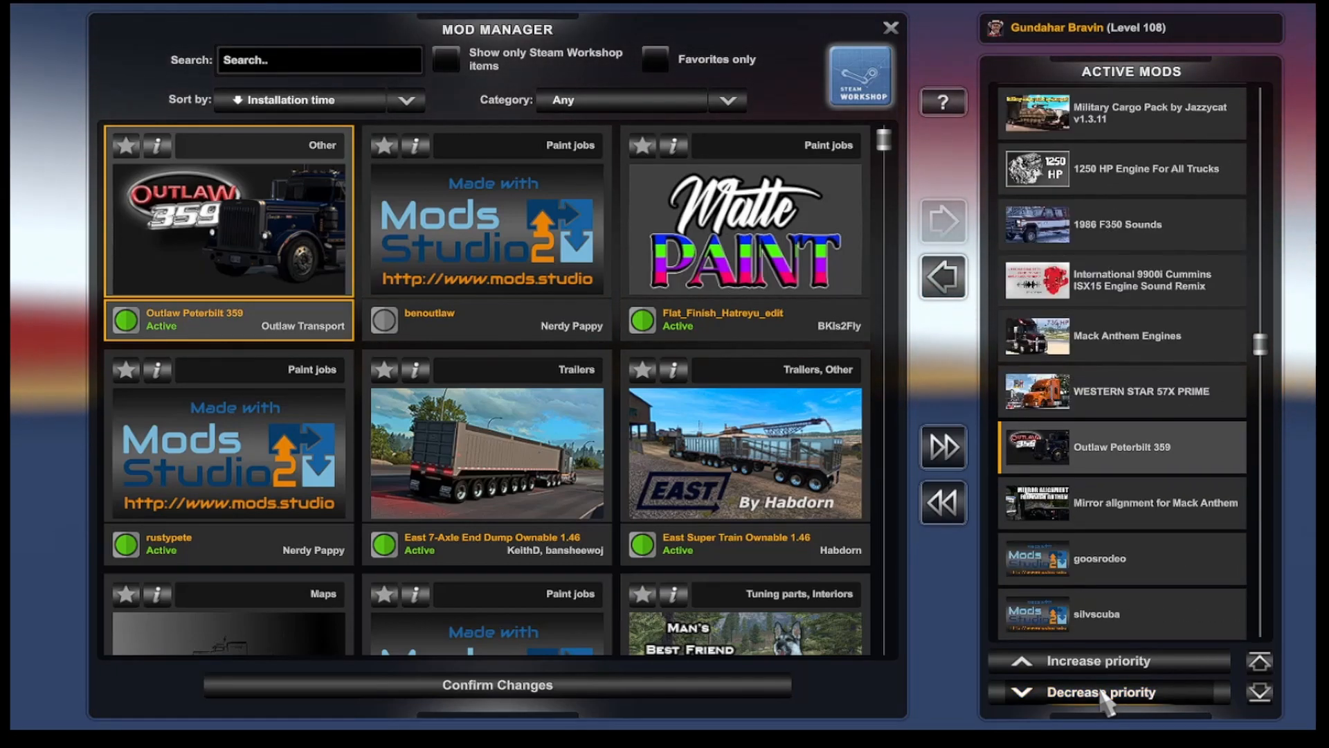
{"action": "left_click", "coordinate": [1101, 693]}
{"action": "double_click", "coordinate": [1101, 692]}
{"action": "double_click", "coordinate": [1101, 692]}
{"action": "left_click", "coordinate": [1101, 693]}
{"action": "double_click", "coordinate": [1101, 693]}
{"action": "double_click", "coordinate": [1101, 692]}
{"action": "left_click", "coordinate": [1101, 692]}
{"action": "left_click", "coordinate": [1101, 693]}
{"action": "left_click", "coordinate": [1101, 693]}
{"action": "left_click", "coordinate": [1102, 693]}
{"action": "left_click", "coordinate": [1101, 692]}
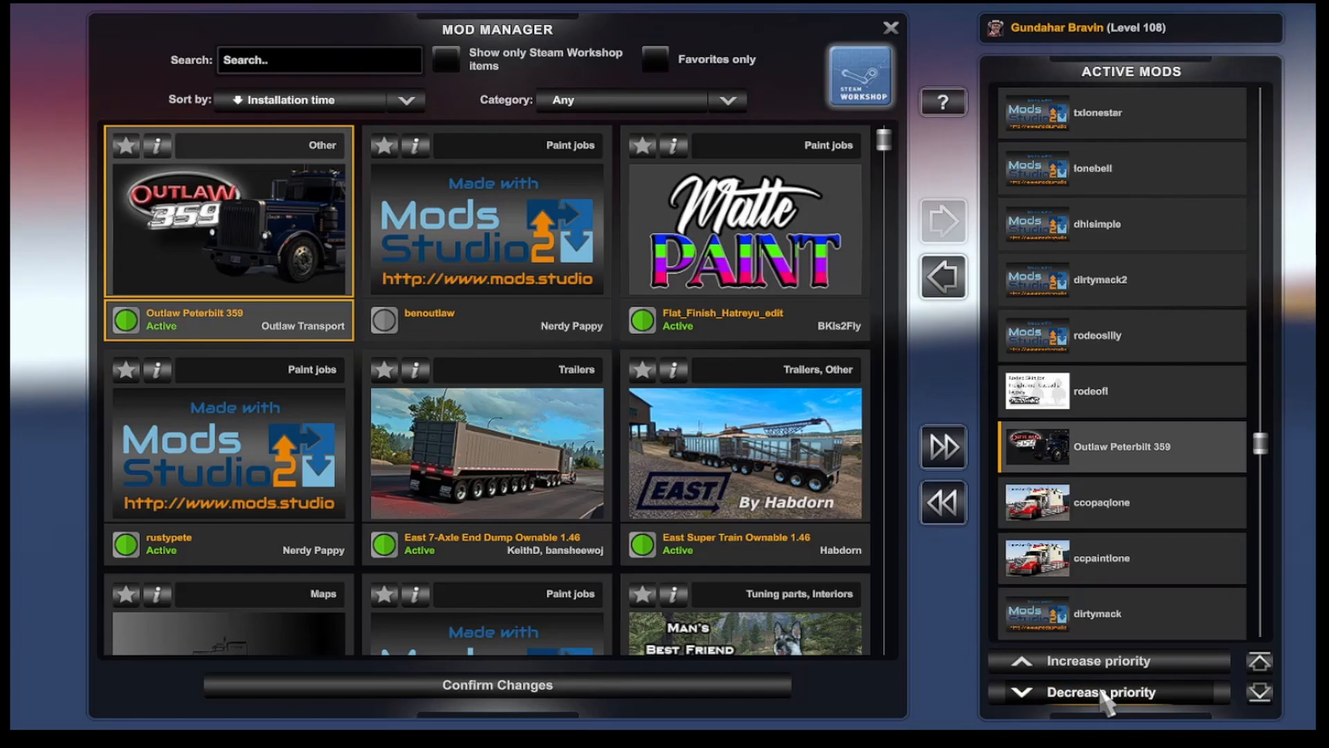
{"action": "left_click", "coordinate": [1102, 694]}
{"action": "left_click", "coordinate": [1102, 694]}
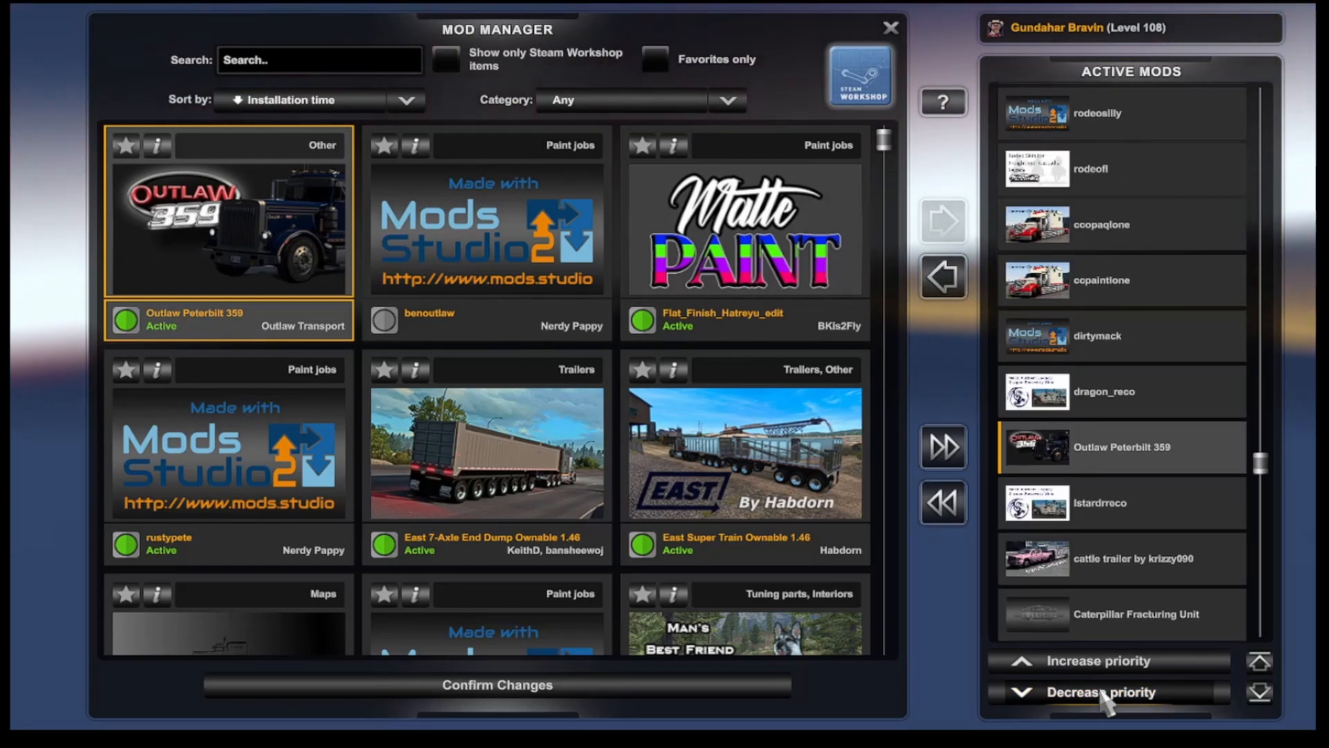
{"action": "left_click", "coordinate": [1102, 694]}
{"action": "left_click", "coordinate": [1102, 694]}
{"action": "left_click", "coordinate": [1102, 695]}
{"action": "left_click", "coordinate": [1102, 695]}
{"action": "left_click", "coordinate": [1102, 694]}
{"action": "left_click", "coordinate": [1102, 694]}
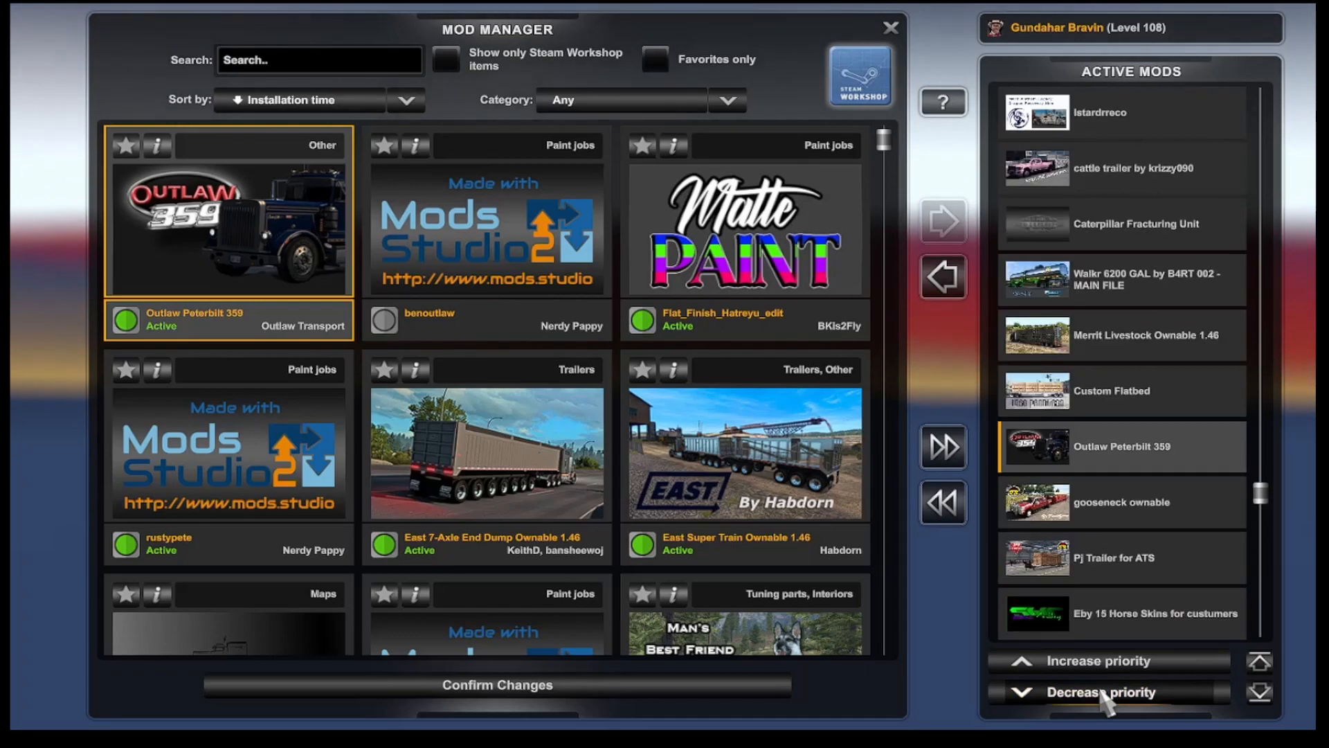
{"action": "left_click", "coordinate": [1102, 694]}
{"action": "left_click", "coordinate": [1102, 694]}
{"action": "left_click", "coordinate": [1102, 694]}
{"action": "left_click", "coordinate": [1102, 694]}
{"action": "left_click", "coordinate": [1102, 694]}
{"action": "left_click", "coordinate": [1102, 695]}
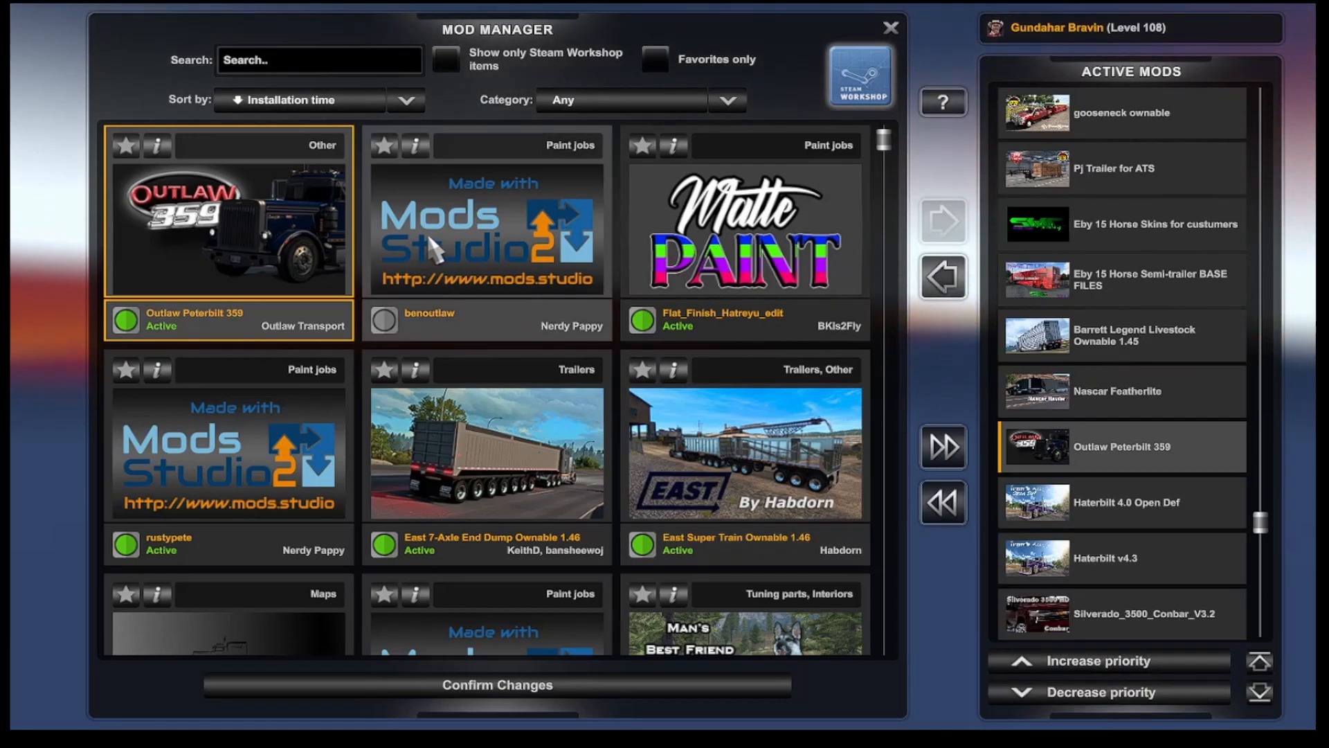
Activate the benoutlaw paint job mod and lower its priority until it sits between pjrodeo and cofford
{"action": "left_click", "coordinate": [457, 315]}
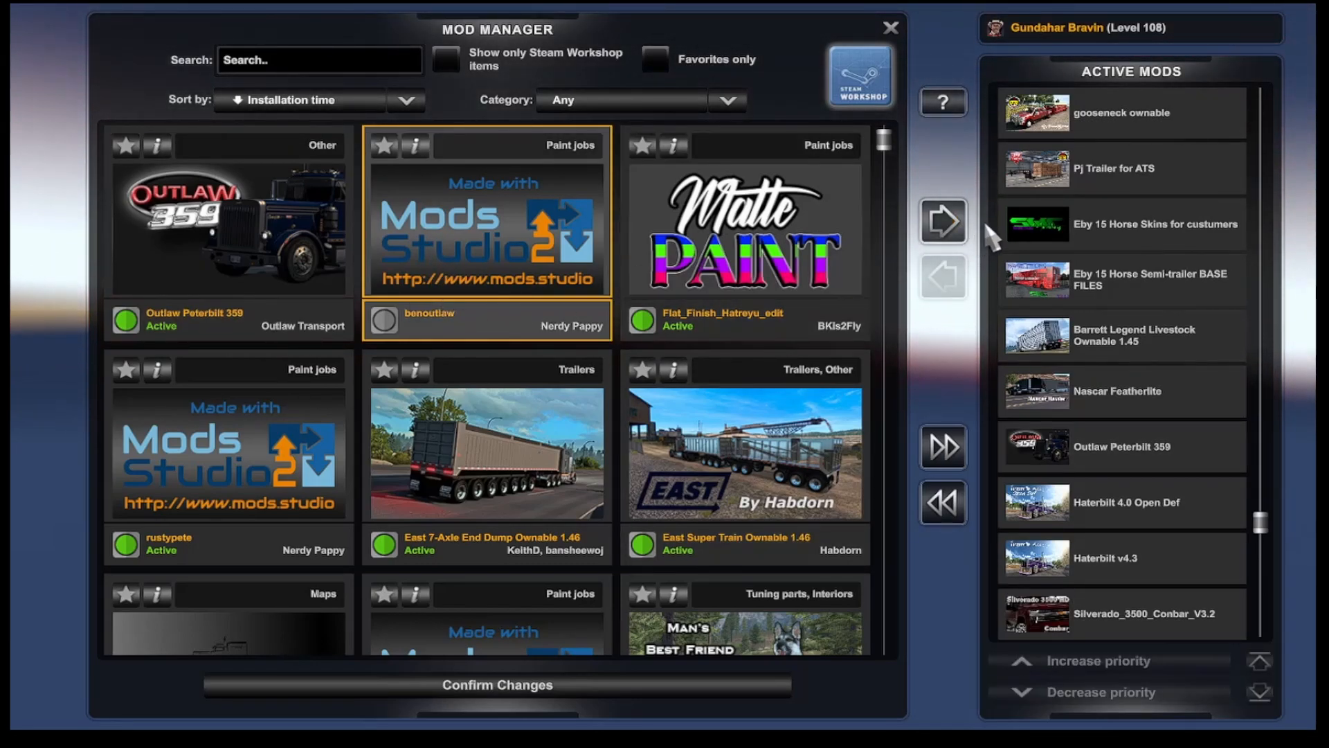
{"action": "left_click", "coordinate": [947, 223]}
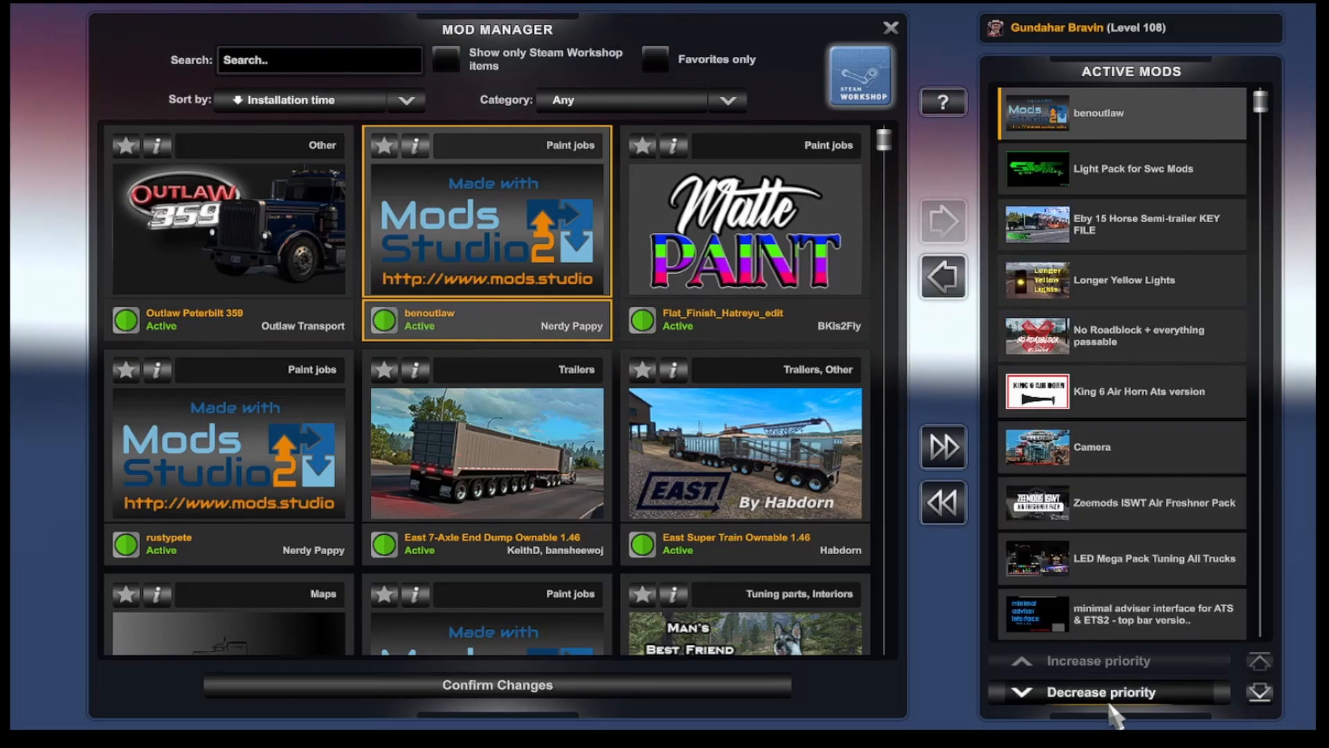
{"action": "left_click", "coordinate": [1090, 692]}
{"action": "left_click", "coordinate": [1090, 693]}
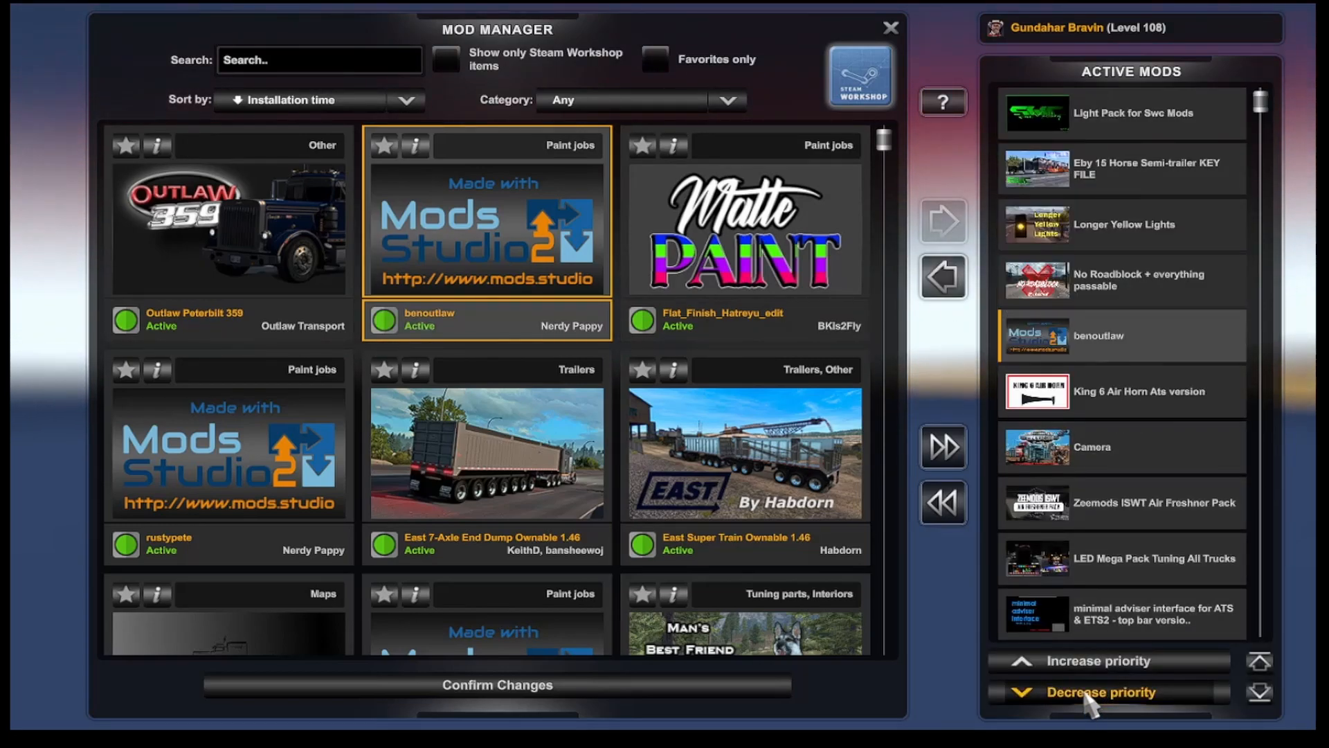
{"action": "left_click", "coordinate": [1090, 692]}
{"action": "left_click", "coordinate": [1090, 693]}
{"action": "left_click", "coordinate": [1091, 692]}
{"action": "left_click", "coordinate": [1090, 692]}
{"action": "left_click", "coordinate": [1090, 692]}
{"action": "left_click", "coordinate": [1091, 692]}
{"action": "left_click", "coordinate": [1091, 692]}
{"action": "left_click", "coordinate": [1090, 692]}
{"action": "left_click", "coordinate": [1090, 692]}
{"action": "left_click", "coordinate": [1090, 692]}
{"action": "left_click", "coordinate": [1090, 692]}
{"action": "left_click", "coordinate": [1090, 692]}
{"action": "left_click", "coordinate": [1091, 692]}
{"action": "left_click", "coordinate": [1090, 692]}
{"action": "left_click", "coordinate": [1091, 692]}
{"action": "left_click", "coordinate": [1090, 692]}
{"action": "left_click", "coordinate": [1090, 692]}
{"action": "left_click", "coordinate": [1090, 692]}
{"action": "left_click", "coordinate": [1090, 692]}
{"action": "left_click", "coordinate": [1091, 692]}
{"action": "left_click", "coordinate": [1091, 692]}
{"action": "left_click", "coordinate": [1090, 693]}
{"action": "left_click", "coordinate": [1090, 692]}
{"action": "left_click", "coordinate": [1090, 692]}
{"action": "left_click", "coordinate": [1090, 692]}
{"action": "left_click", "coordinate": [1090, 692]}
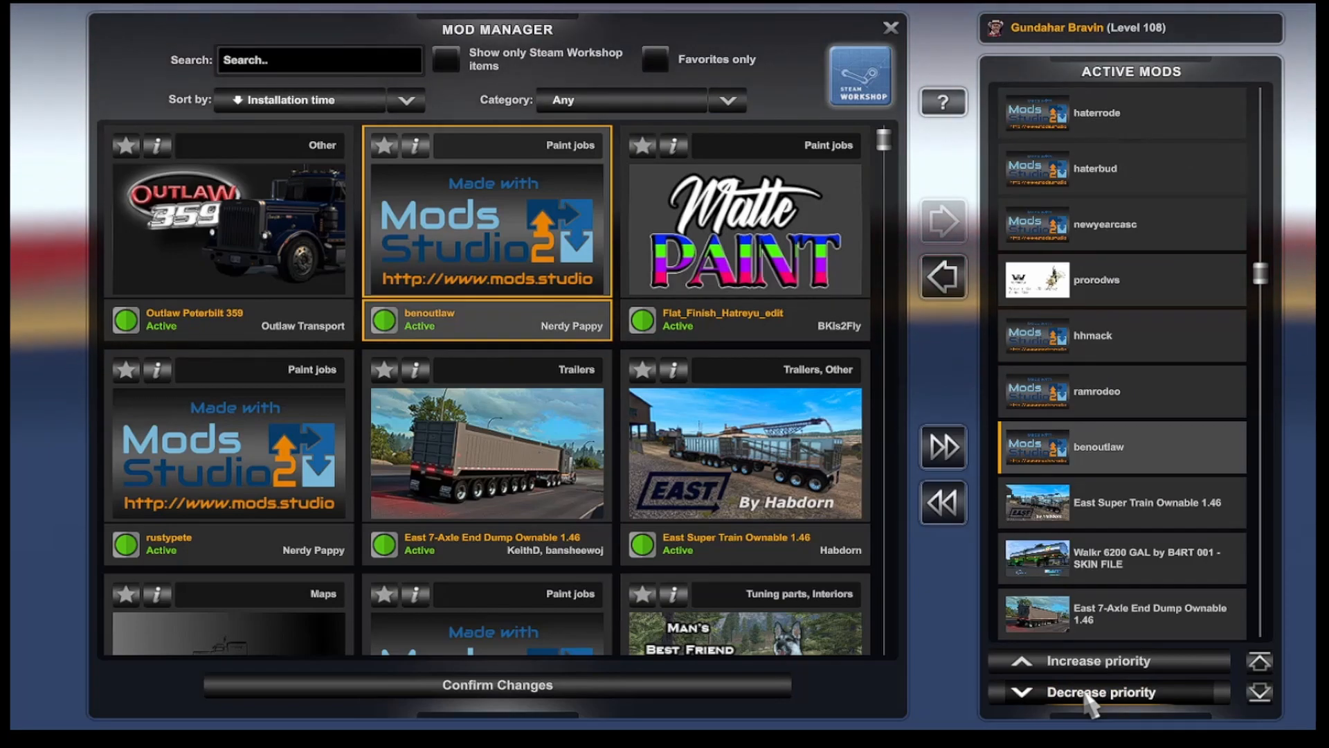
{"action": "left_click", "coordinate": [1090, 692]}
{"action": "left_click", "coordinate": [1090, 692]}
{"action": "left_click", "coordinate": [1091, 692]}
{"action": "left_click", "coordinate": [1090, 693]}
{"action": "left_click", "coordinate": [1090, 692]}
{"action": "left_click", "coordinate": [1090, 692]}
{"action": "left_click", "coordinate": [1090, 693]}
{"action": "left_click", "coordinate": [1090, 692]}
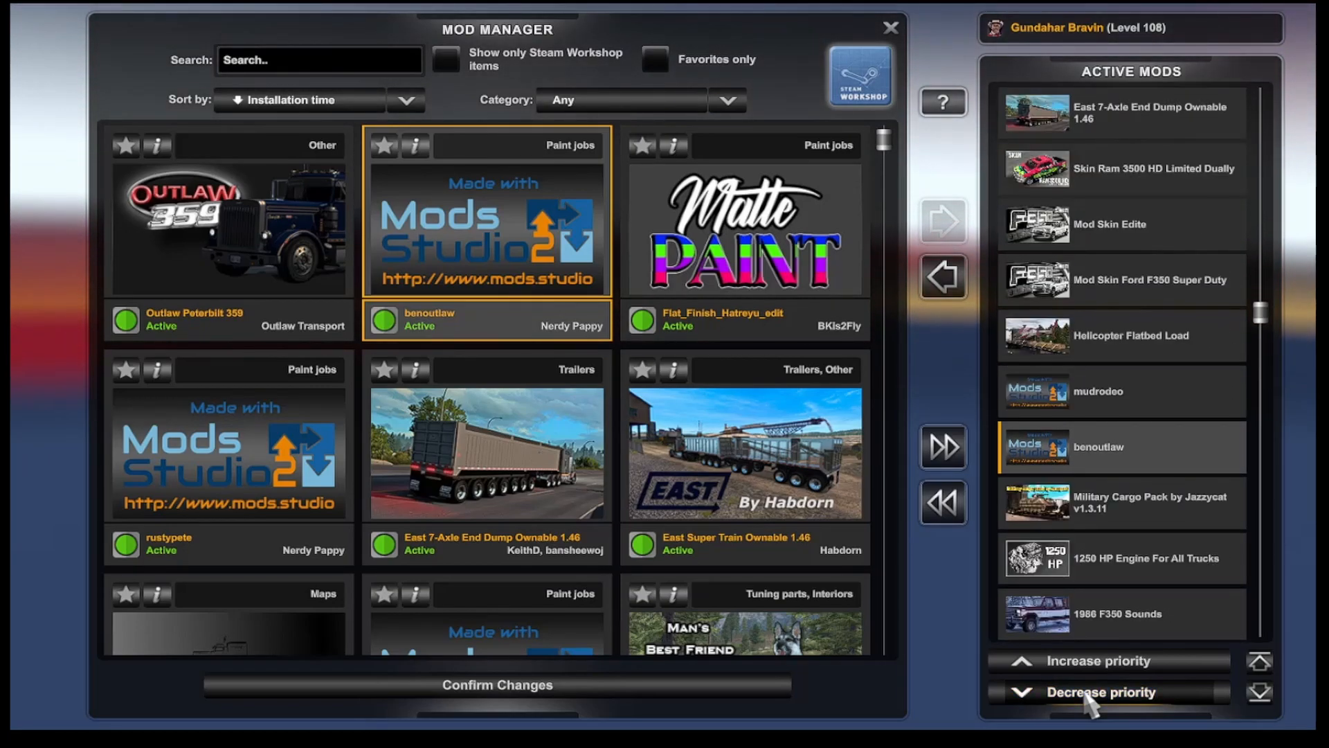
{"action": "left_click", "coordinate": [1090, 692]}
{"action": "left_click", "coordinate": [1090, 692]}
{"action": "left_click", "coordinate": [1090, 692]}
{"action": "left_click", "coordinate": [1090, 692]}
{"action": "left_click", "coordinate": [1091, 692]}
{"action": "left_click", "coordinate": [1090, 692]}
{"action": "left_click", "coordinate": [1090, 692]}
{"action": "left_click", "coordinate": [1090, 692]}
{"action": "left_click", "coordinate": [1090, 693]}
{"action": "left_click", "coordinate": [1091, 692]}
{"action": "left_click", "coordinate": [1090, 692]}
{"action": "left_click", "coordinate": [1091, 692]}
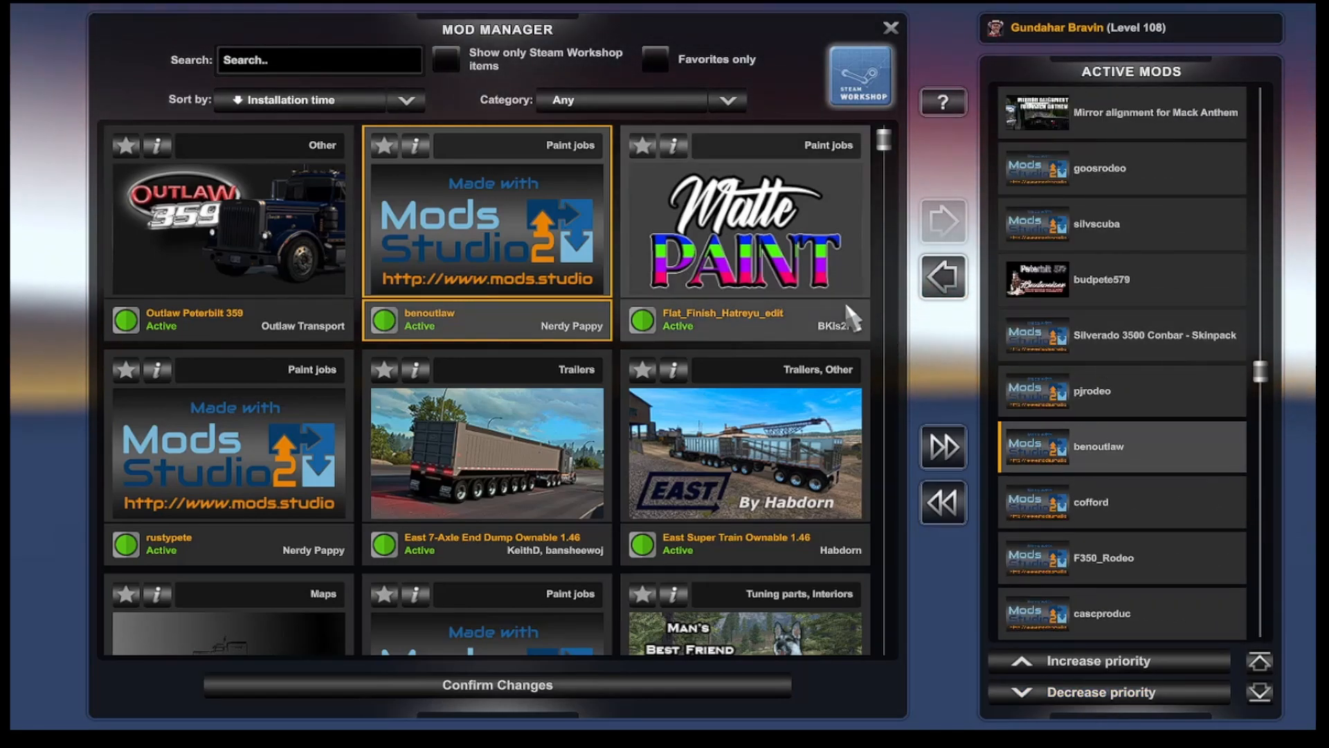
Deactivate the Flat_Finish_Hatreyu_edit mod and confirm the mod changes
{"action": "left_click", "coordinate": [737, 256]}
{"action": "left_click", "coordinate": [945, 278]}
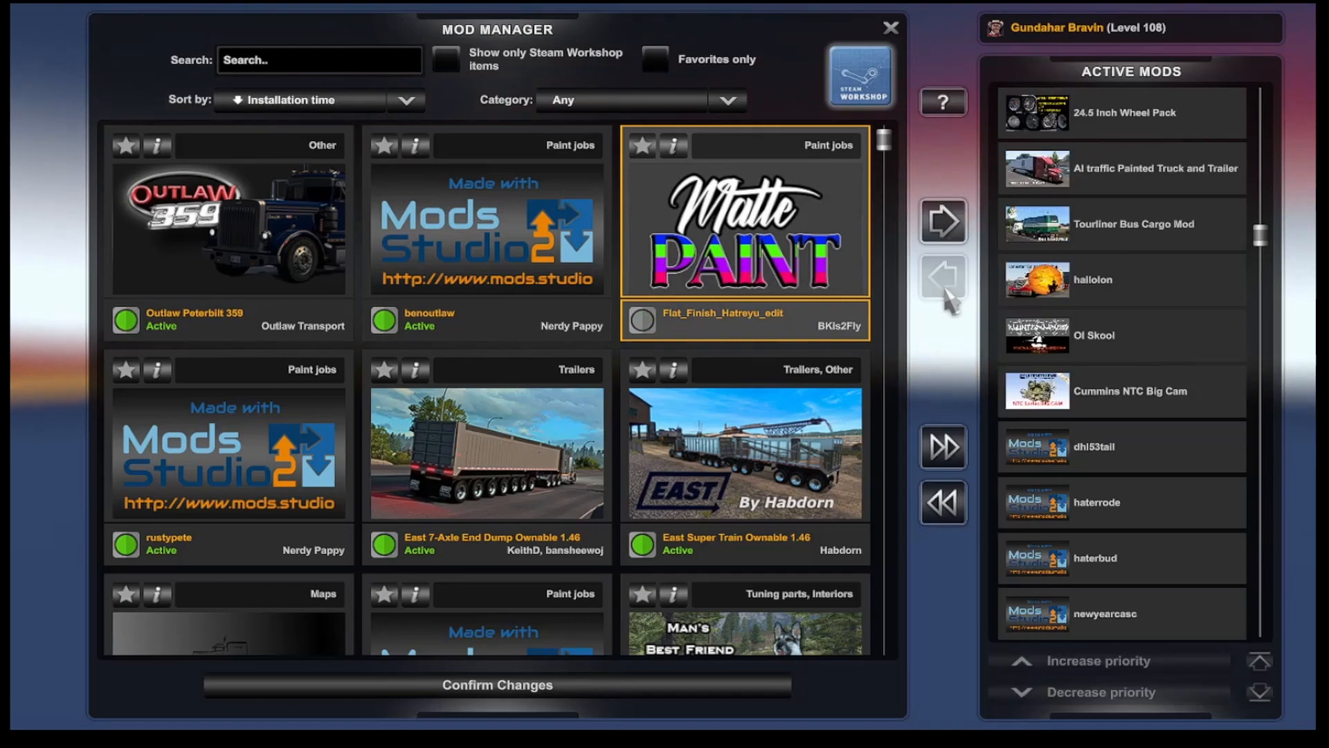
{"action": "left_click", "coordinate": [512, 685]}
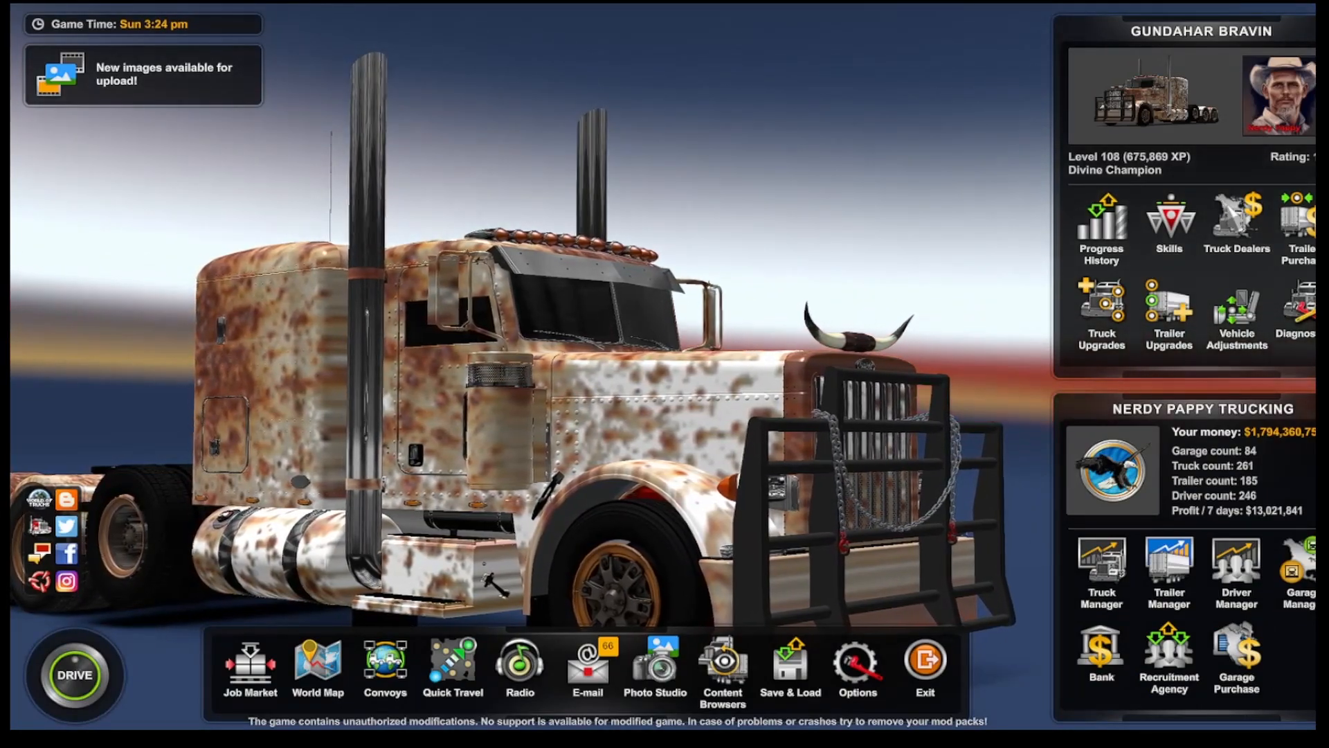
Access the mod dealer for Peterbilt trucks and open the Peterbilt 359 EXHD Daycab for customization
{"action": "left_click", "coordinate": [1232, 215]}
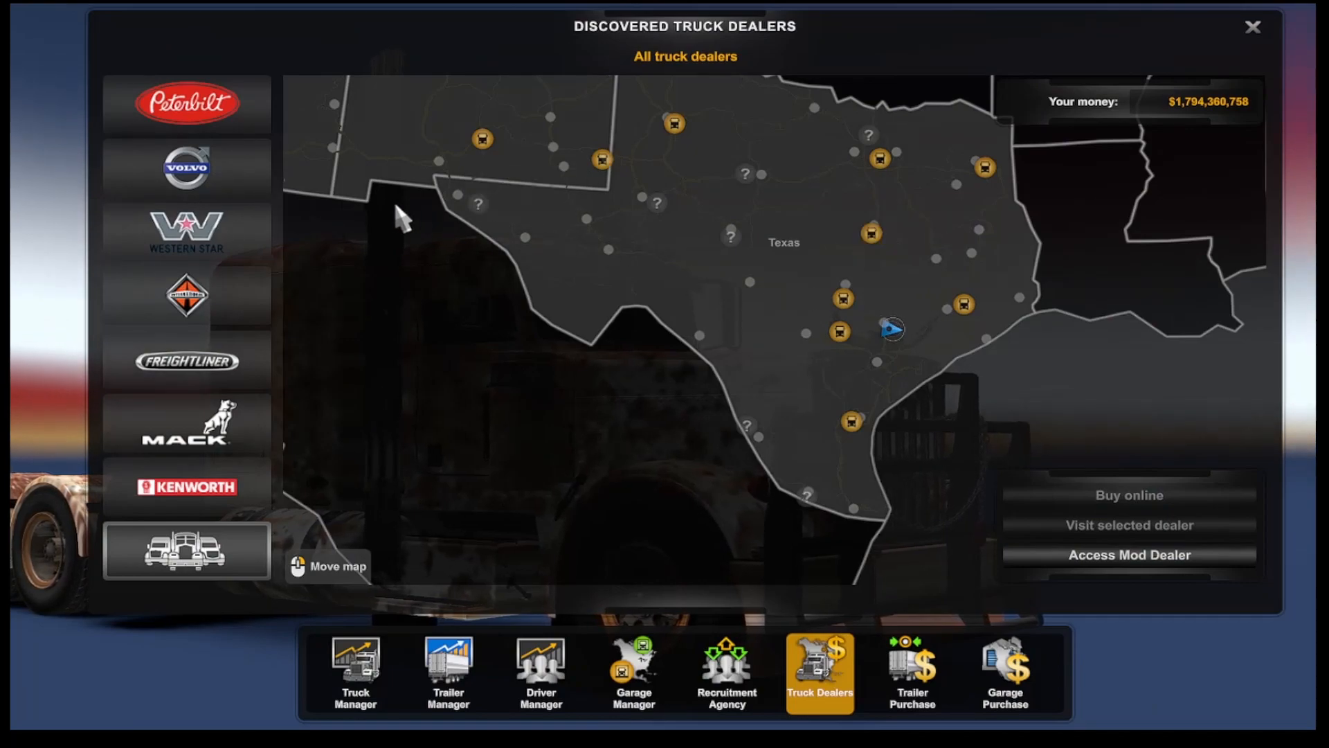
{"action": "left_click", "coordinate": [229, 119]}
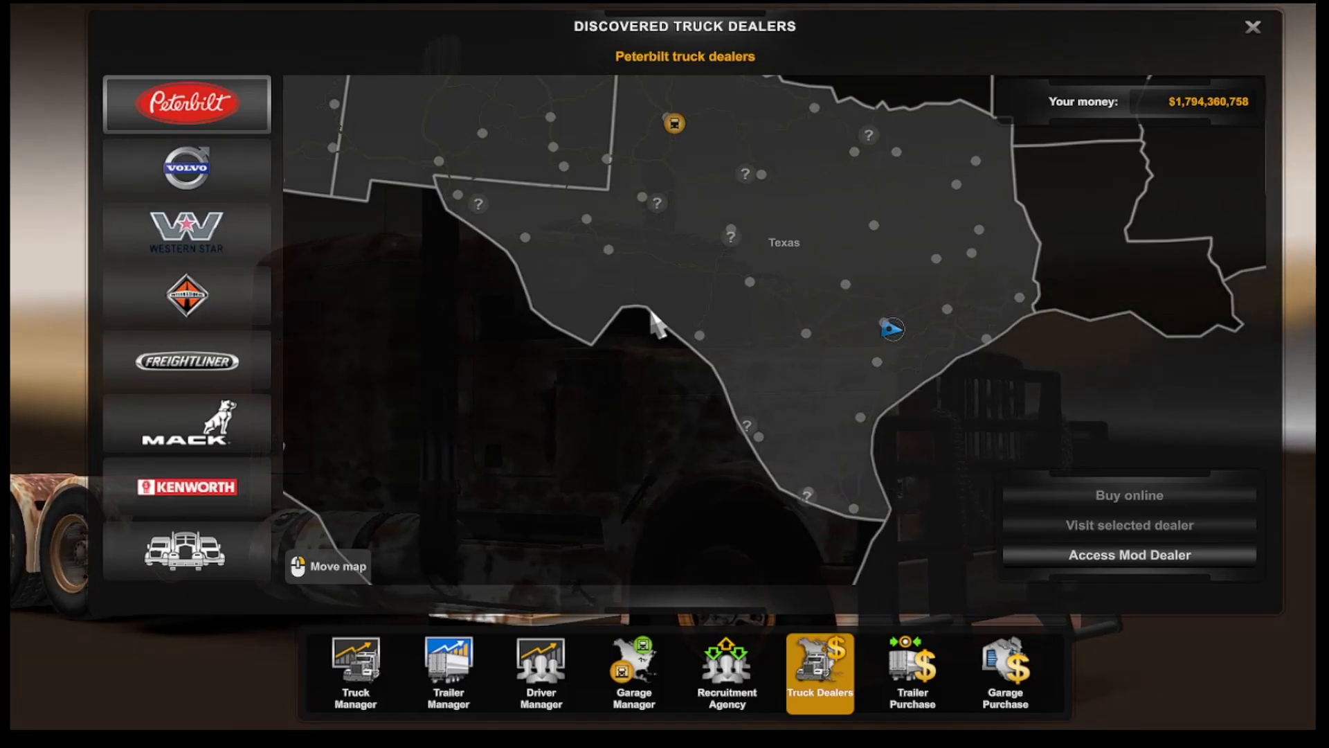
{"action": "left_click", "coordinate": [1059, 554]}
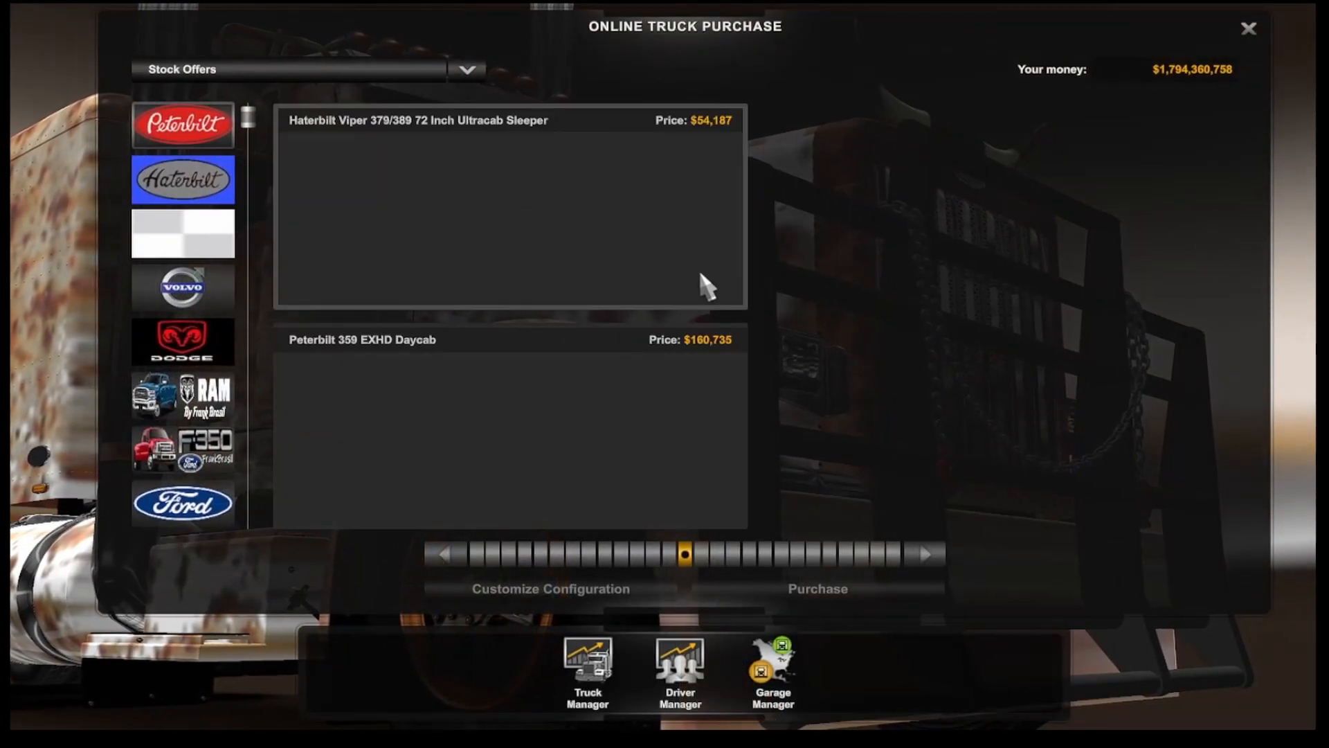
{"action": "mouse_move", "coordinate": [680, 267]}
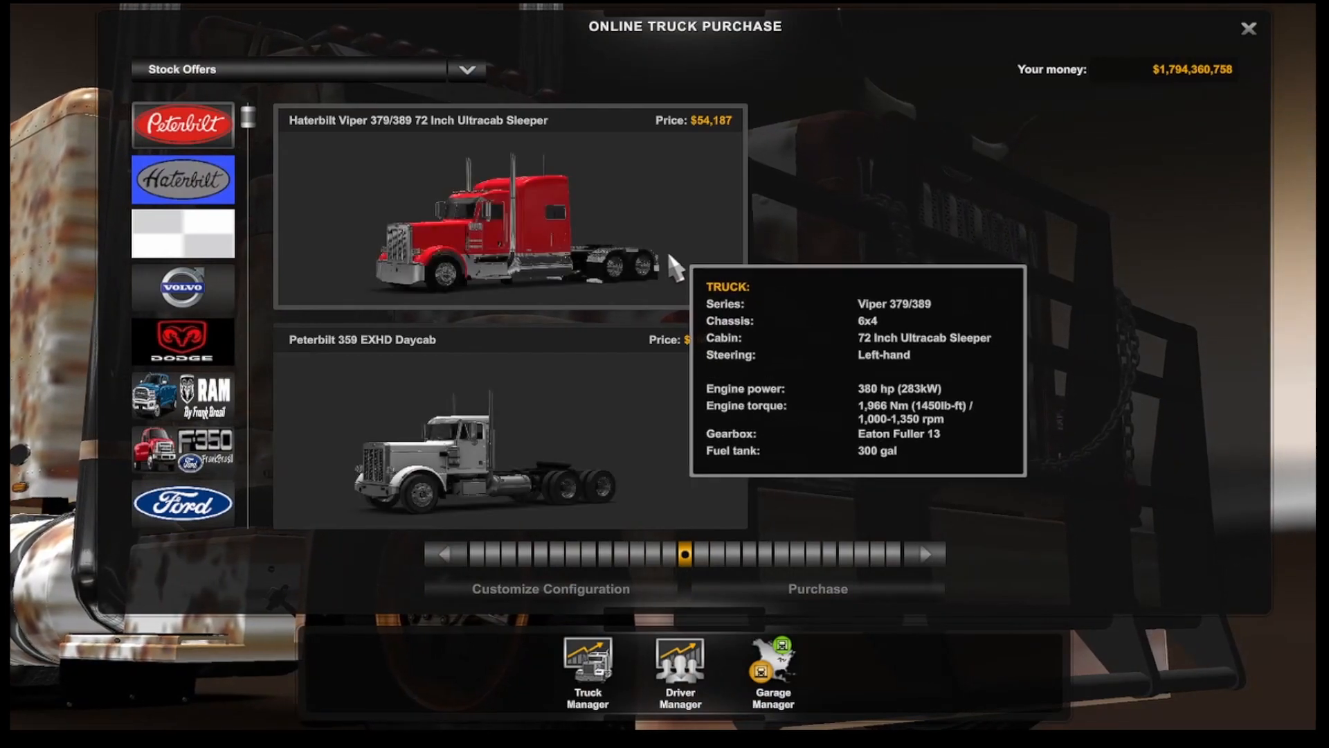
{"action": "mouse_move", "coordinate": [589, 410]}
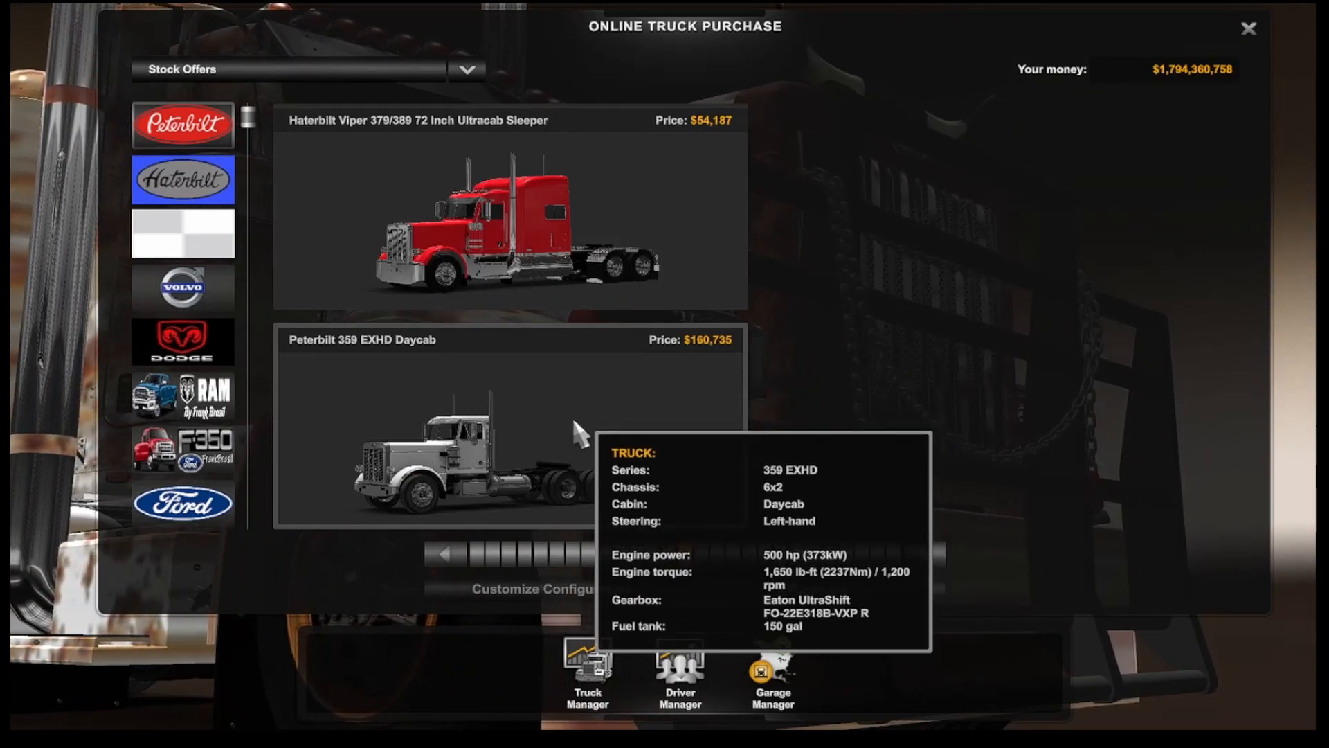
{"action": "left_click", "coordinate": [580, 435]}
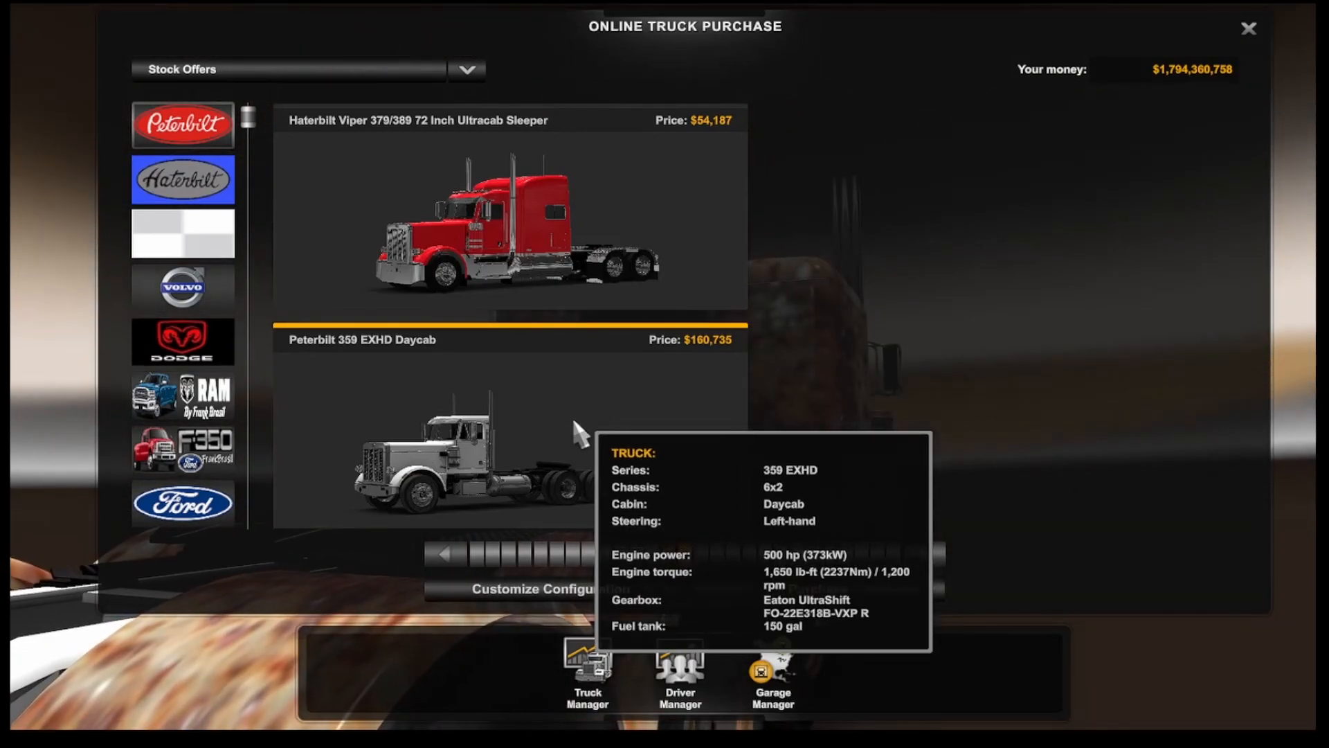
{"action": "left_click", "coordinate": [562, 588]}
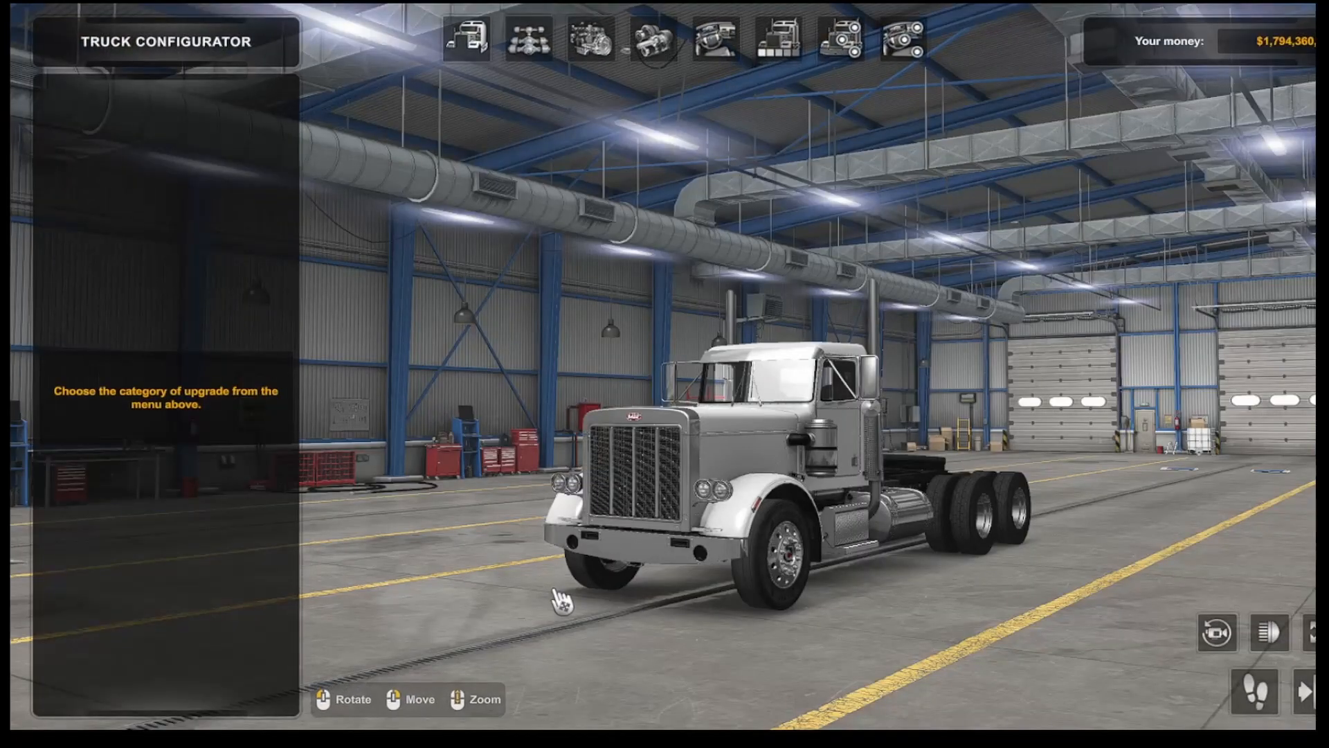
Change the truck's cabin to the 63 inch Flattop, accepting removal of the incompatible SHORT accessory
{"action": "left_click_drag", "start_coordinate": [562, 588], "coordinate": [325, 630]}
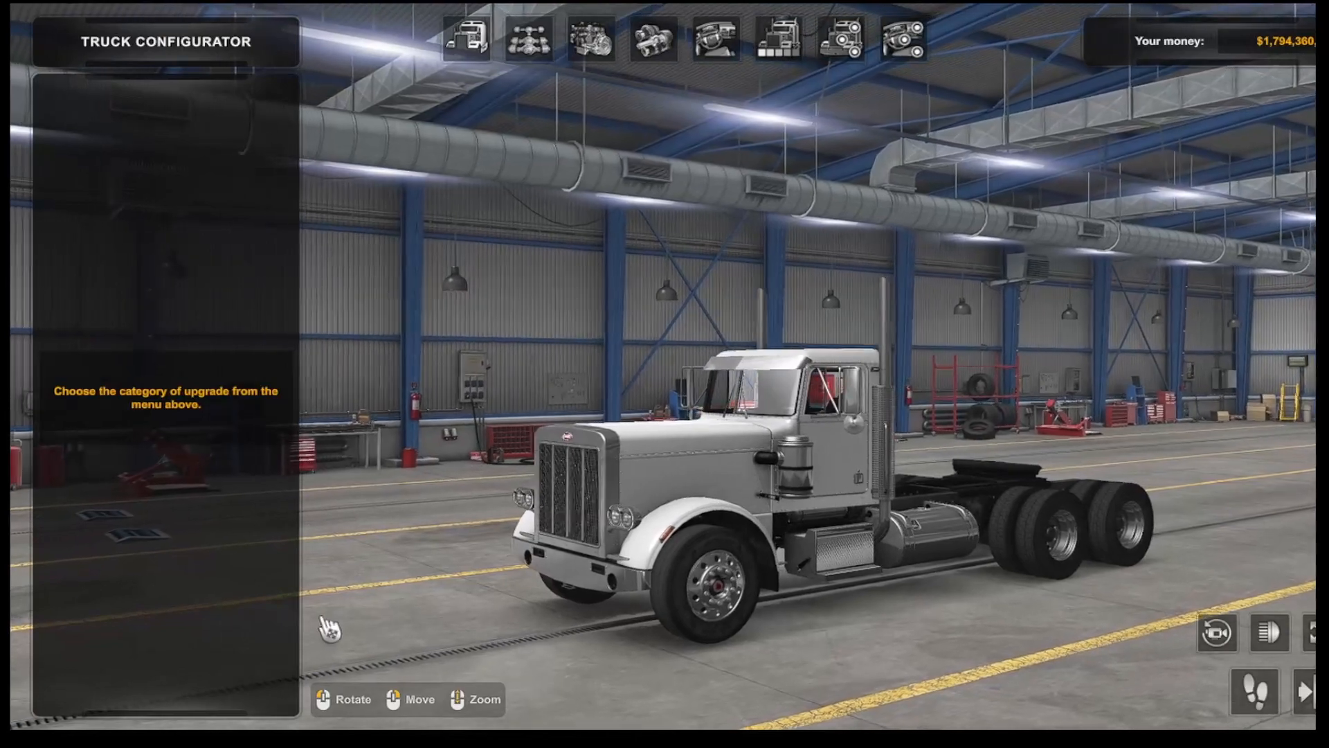
{"action": "left_click", "coordinate": [457, 43]}
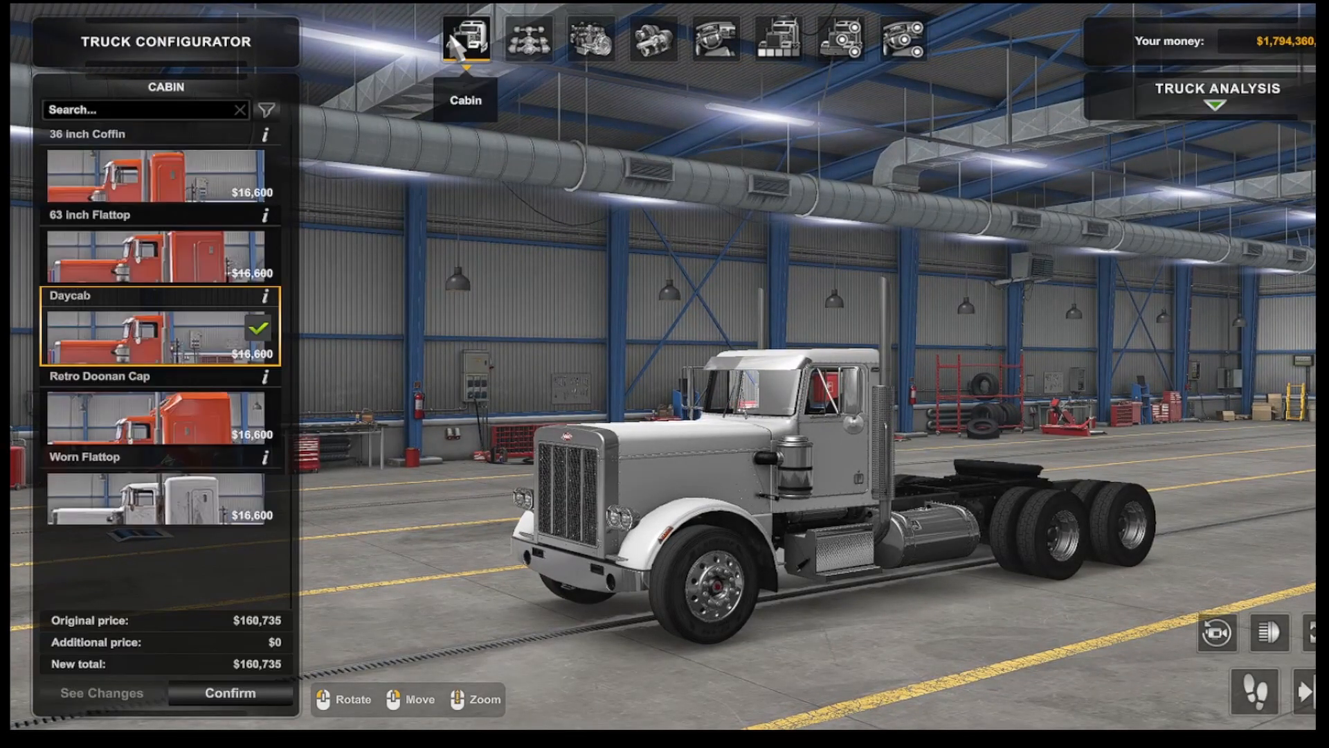
{"action": "left_click", "coordinate": [172, 264]}
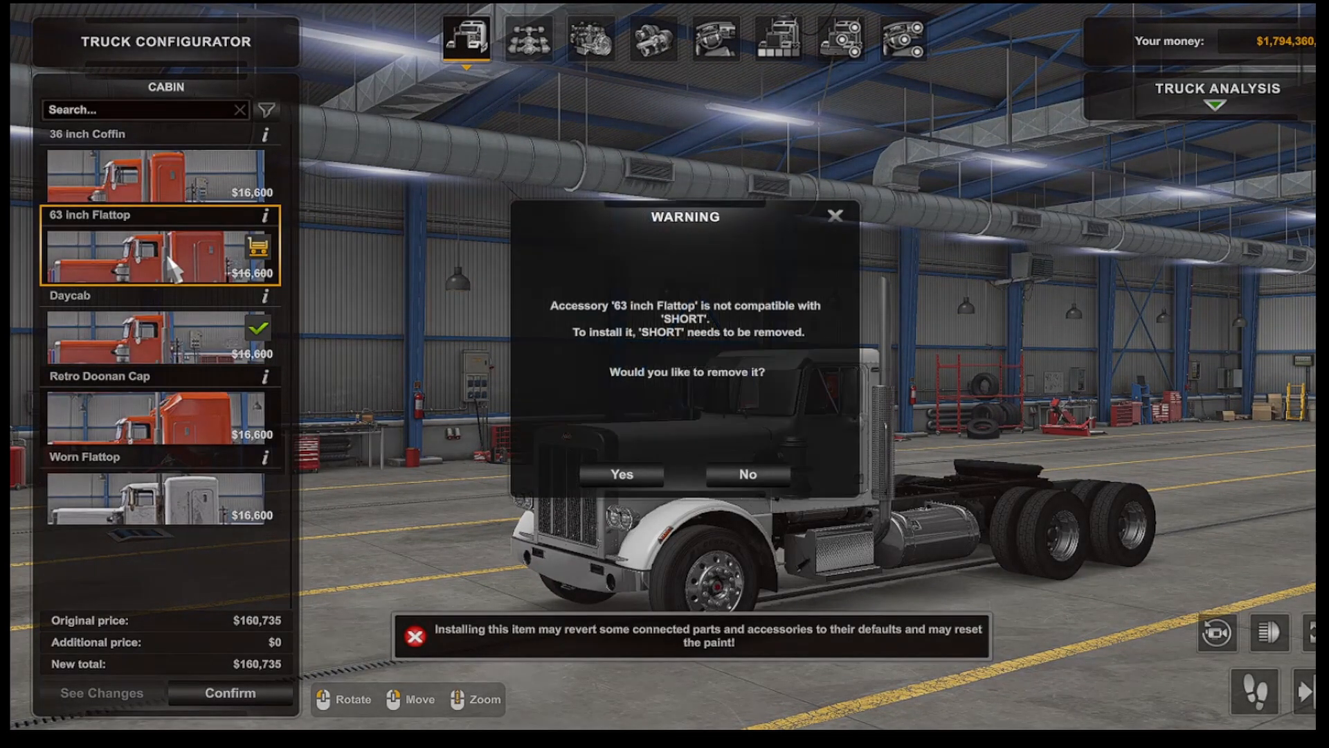
{"action": "left_click", "coordinate": [623, 475]}
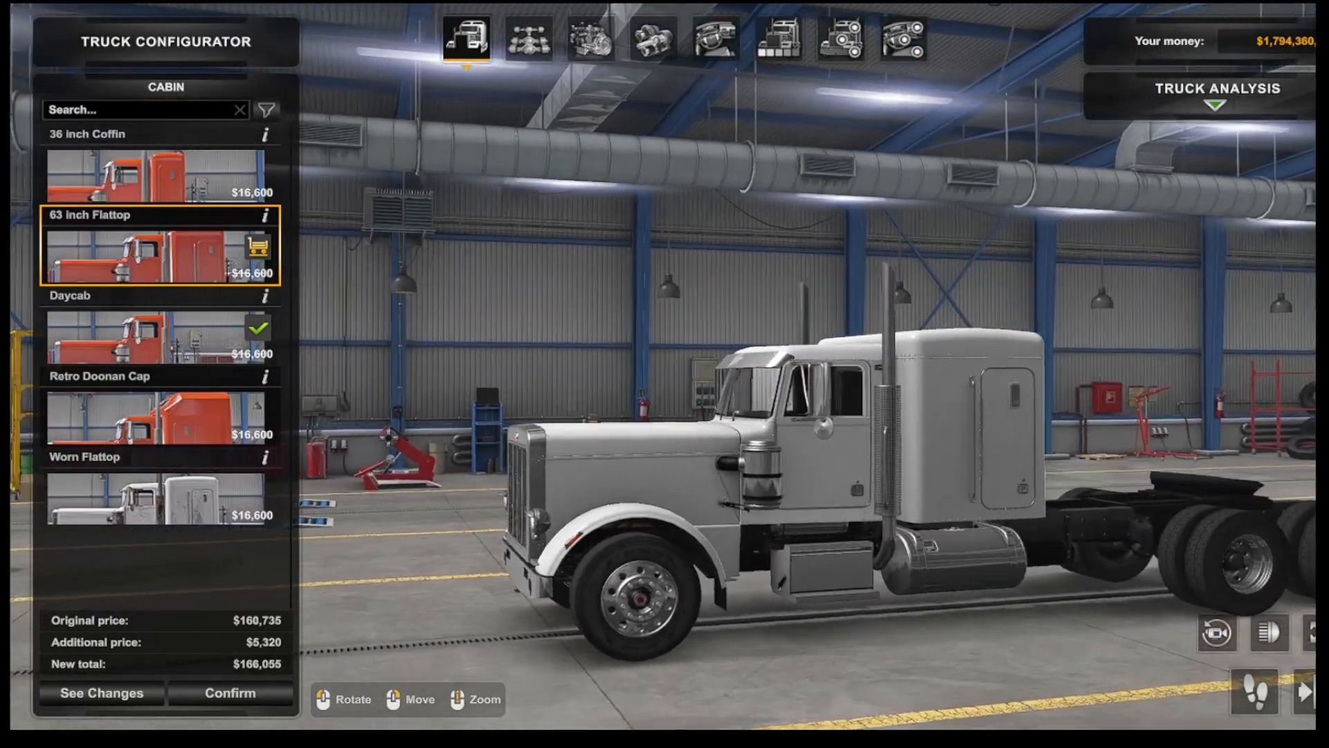
Apply the Outlaw Test paint job to the truck
{"action": "left_click", "coordinate": [780, 52]}
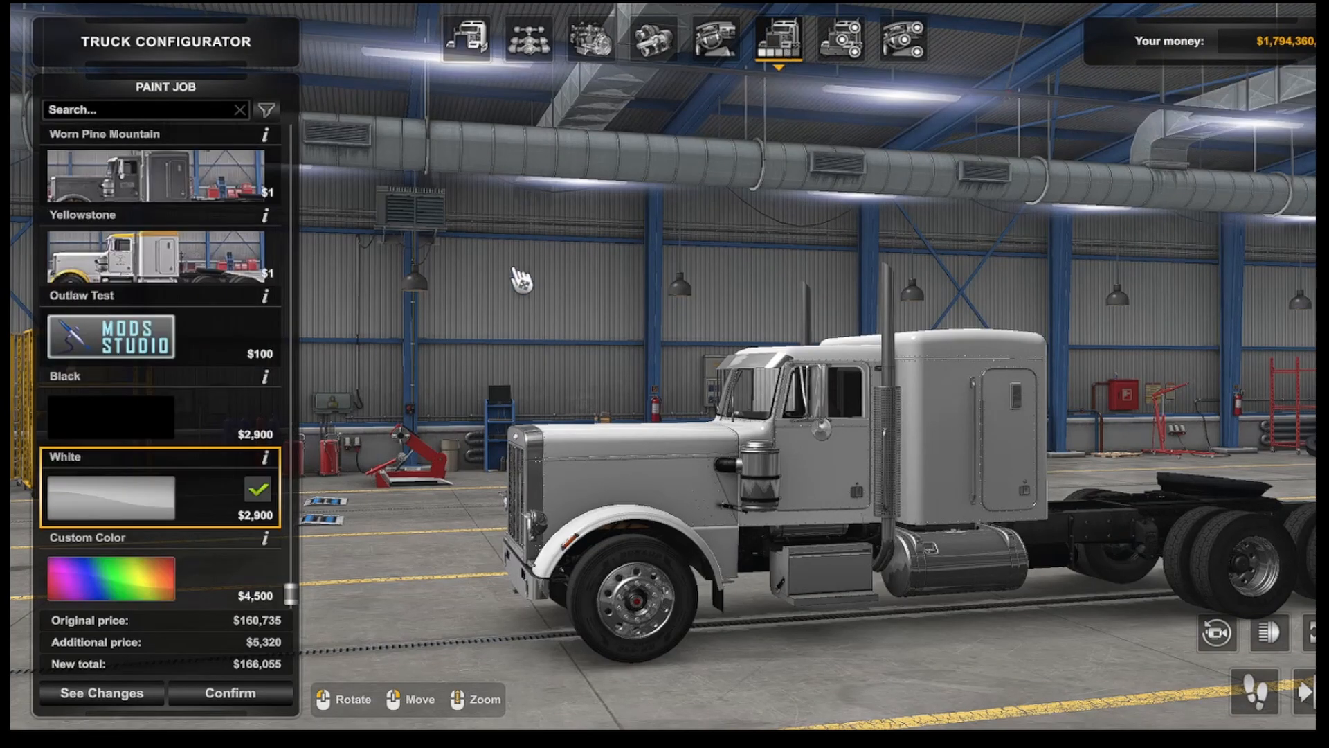
{"action": "left_click", "coordinate": [143, 358]}
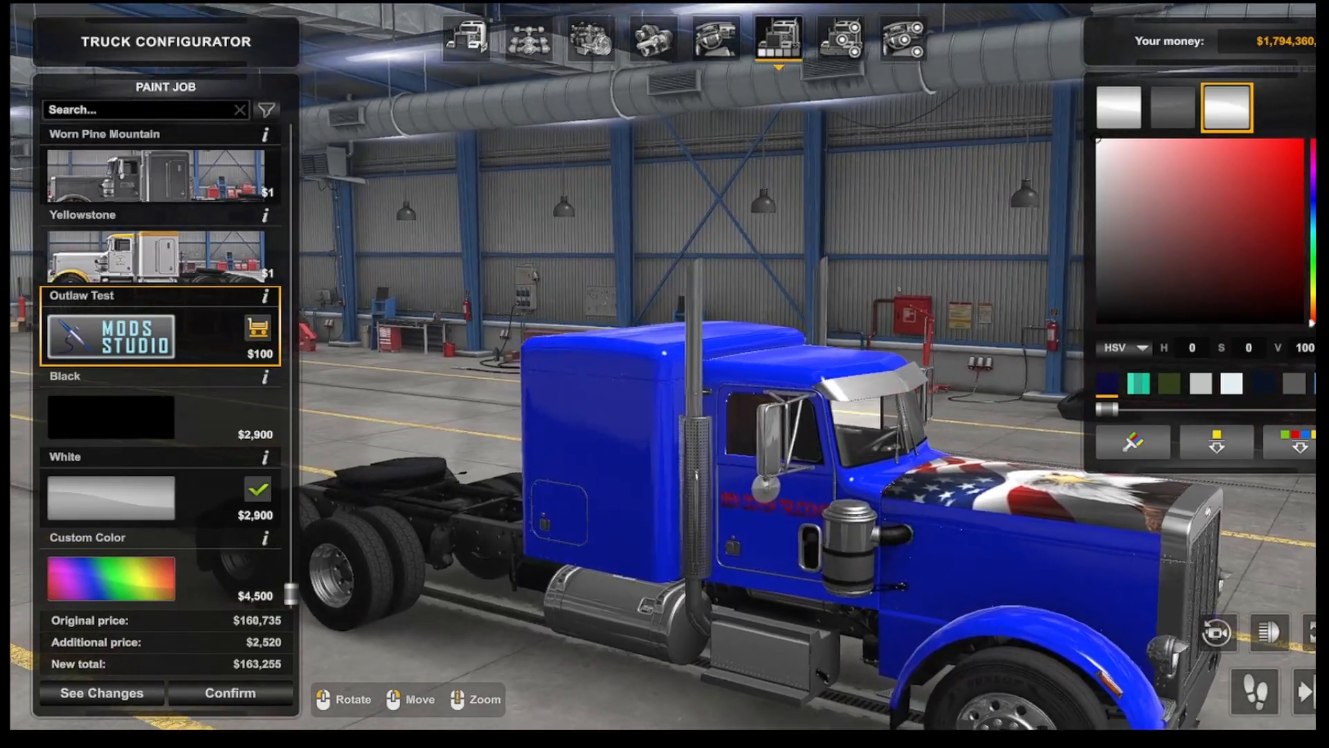
Examine the blue skin's hood graphic and door lettering from the front and the side of the truck
{"action": "left_click_drag", "start_coordinate": [969, 495], "coordinate": [1154, 500]}
{"action": "left_click_drag", "start_coordinate": [713, 505], "coordinate": [924, 558]}
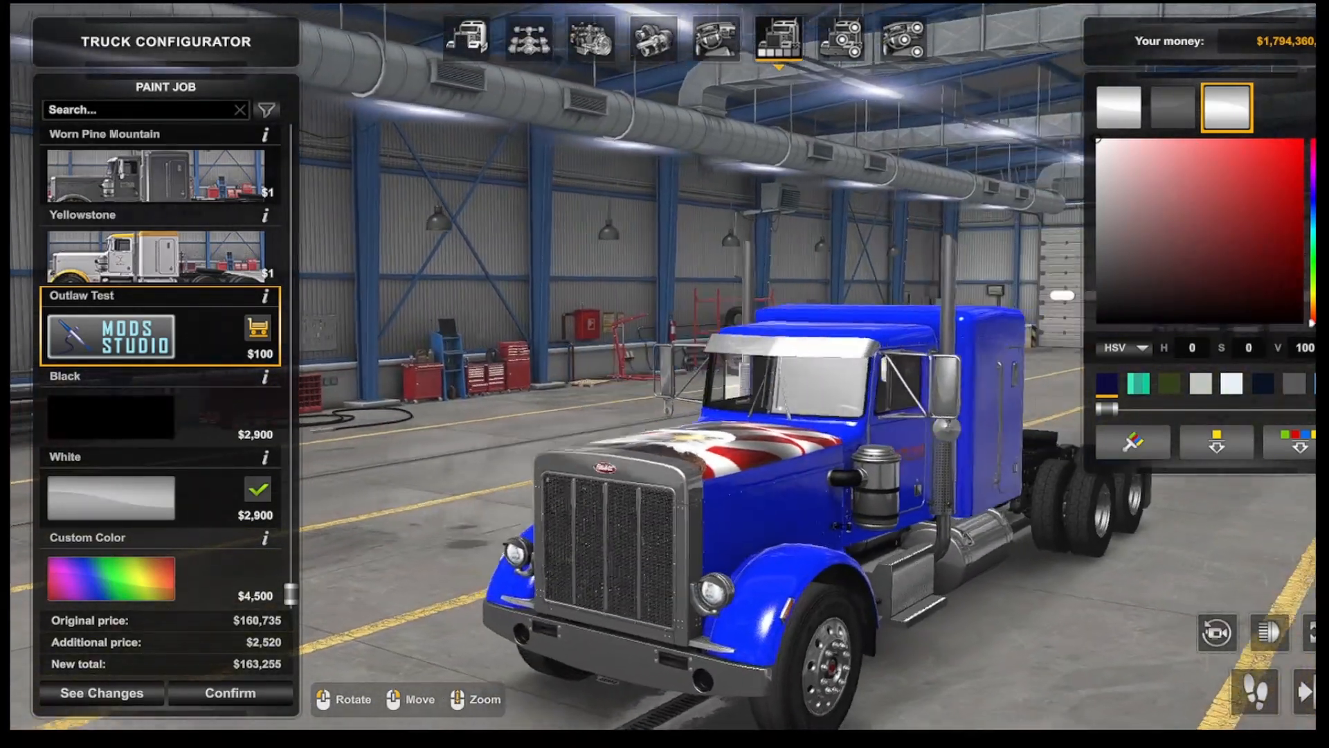
{"action": "left_click_drag", "start_coordinate": [665, 415], "coordinate": [768, 426]}
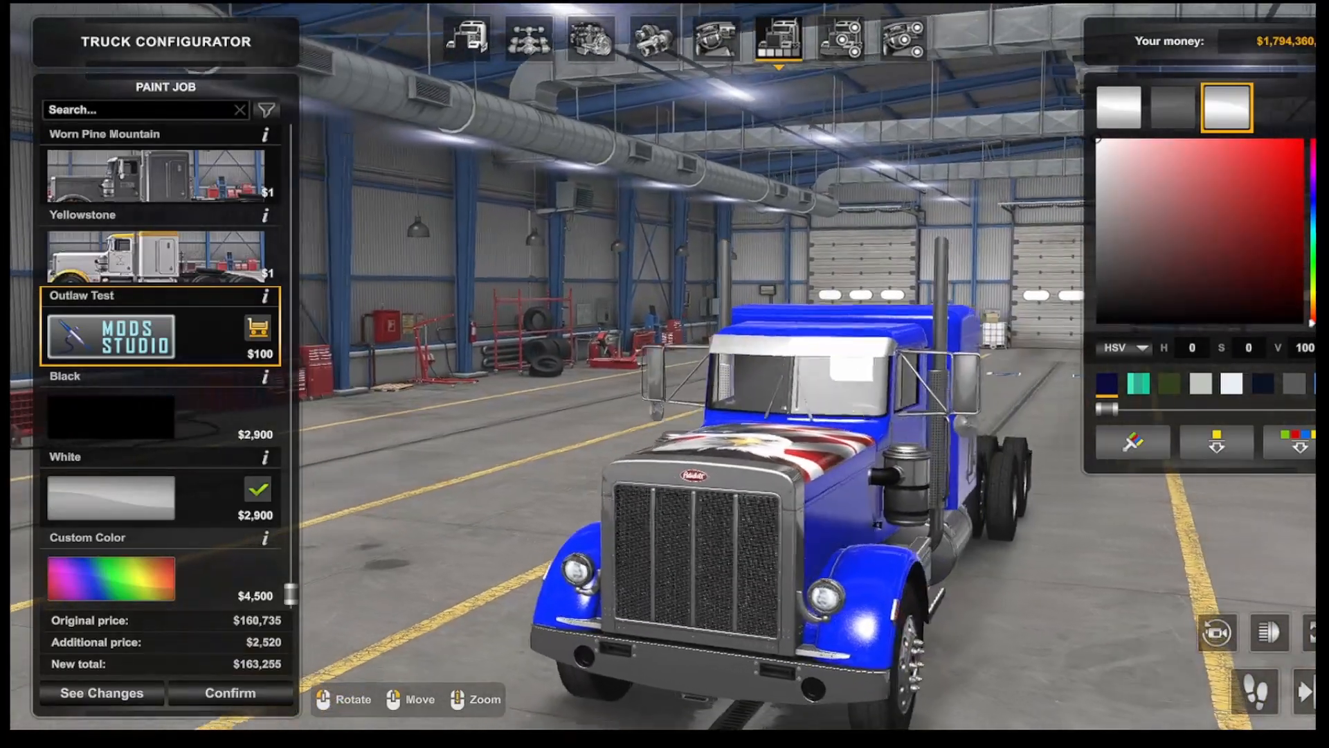
{"action": "left_click_drag", "start_coordinate": [817, 533], "coordinate": [569, 547]}
{"action": "left_click_drag", "start_coordinate": [846, 614], "coordinate": [755, 613]}
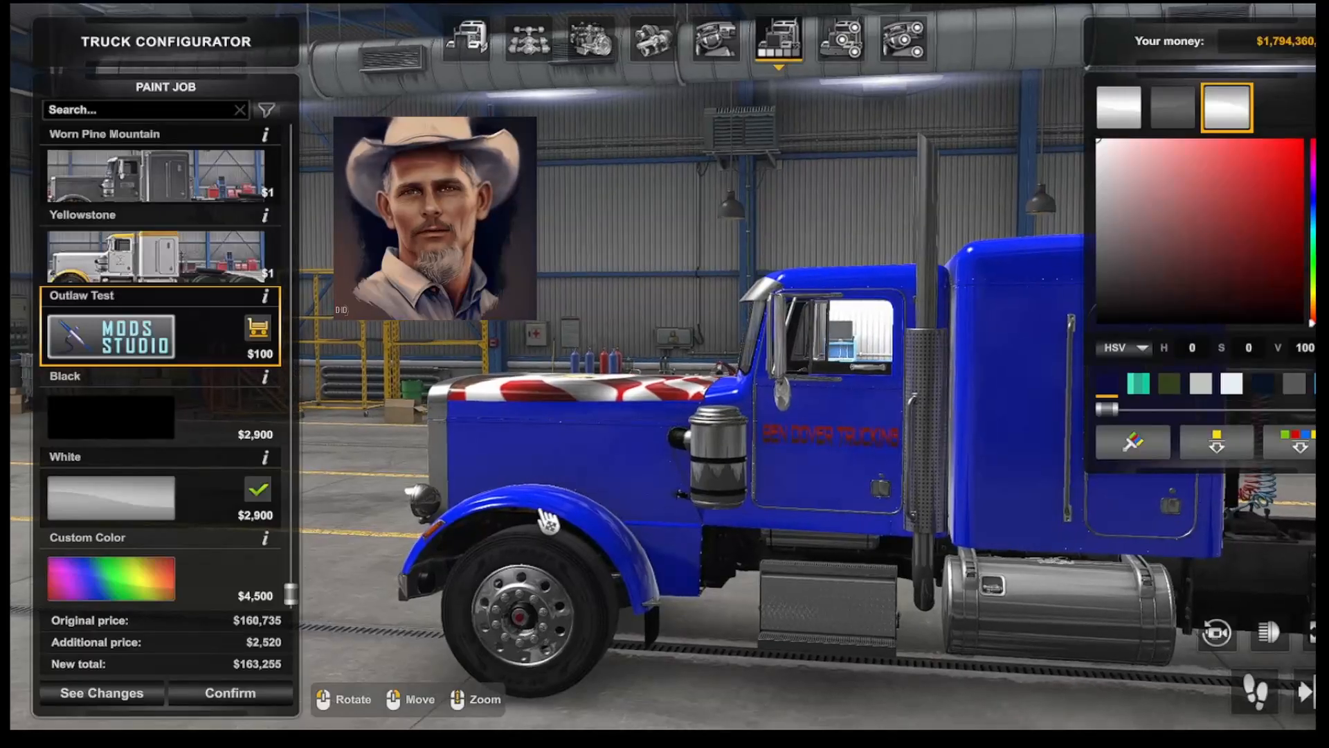
{"action": "left_click_drag", "start_coordinate": [664, 443], "coordinate": [824, 448]}
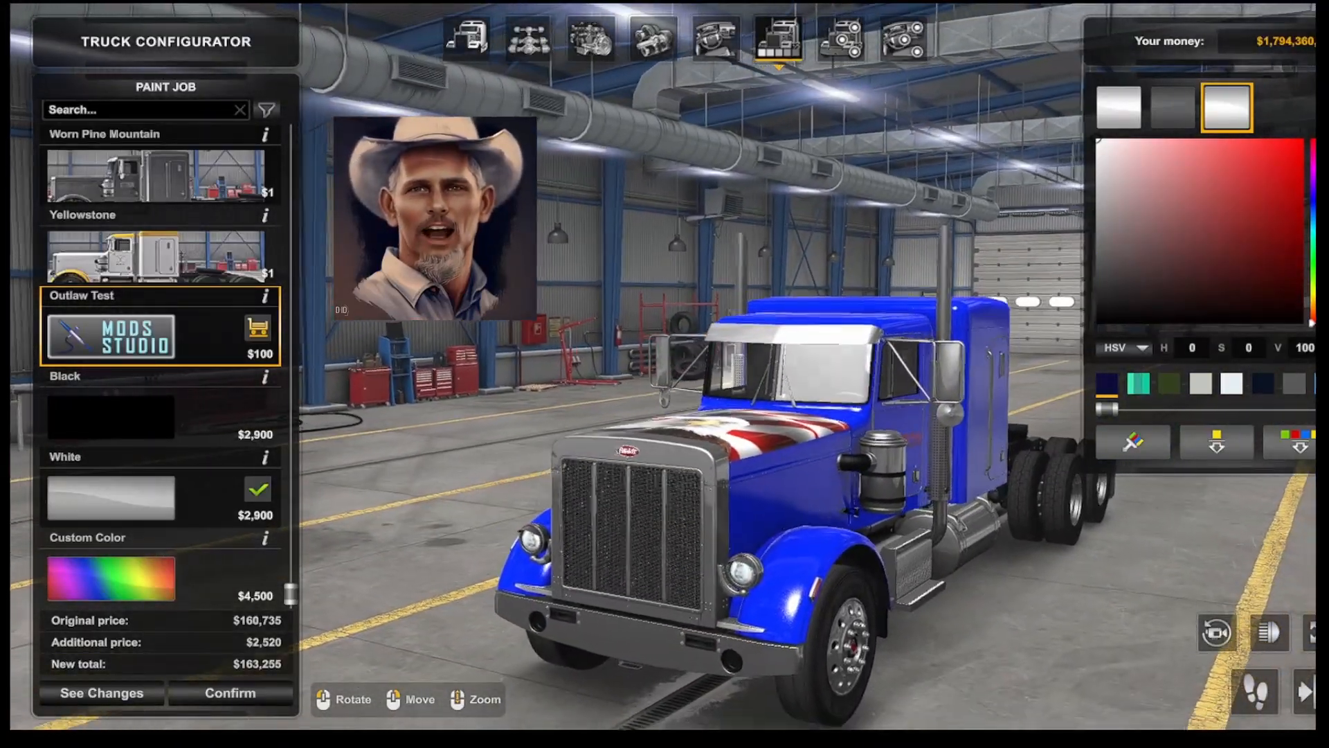
{"action": "left_click_drag", "start_coordinate": [1133, 581], "coordinate": [1177, 583]}
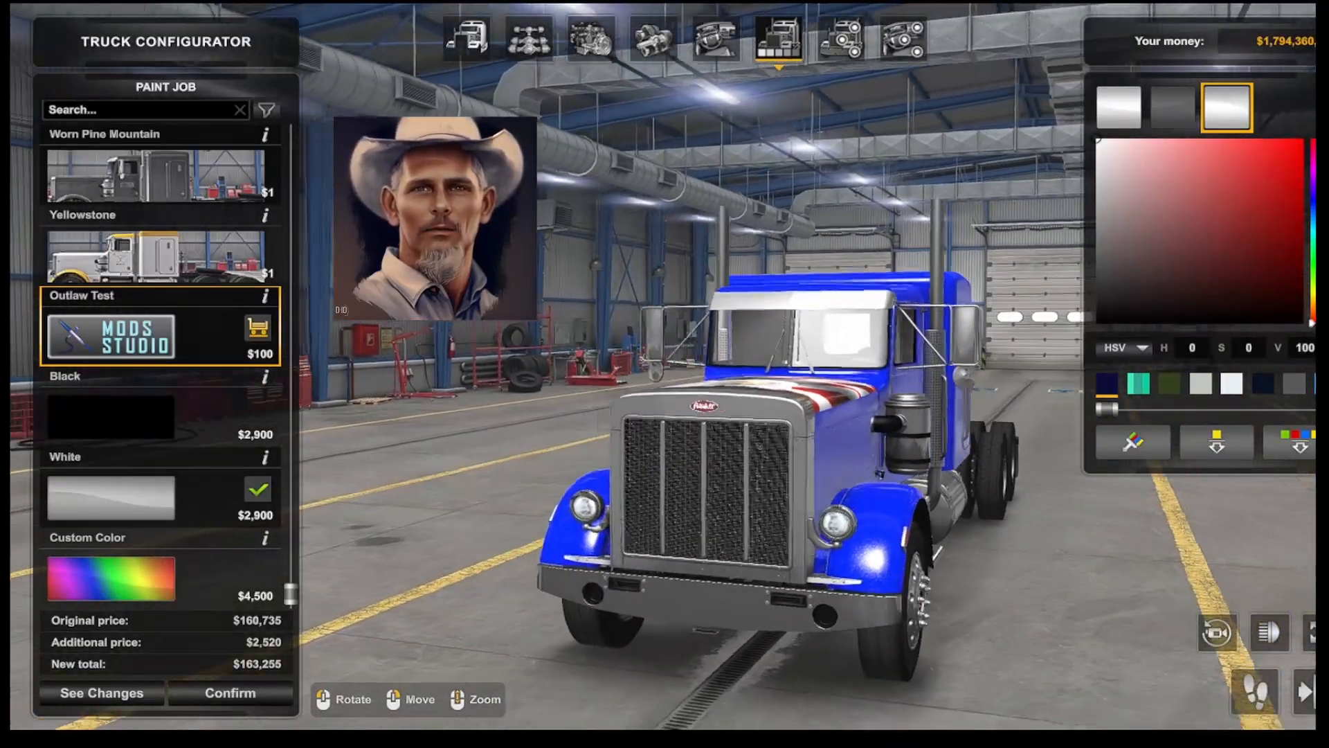